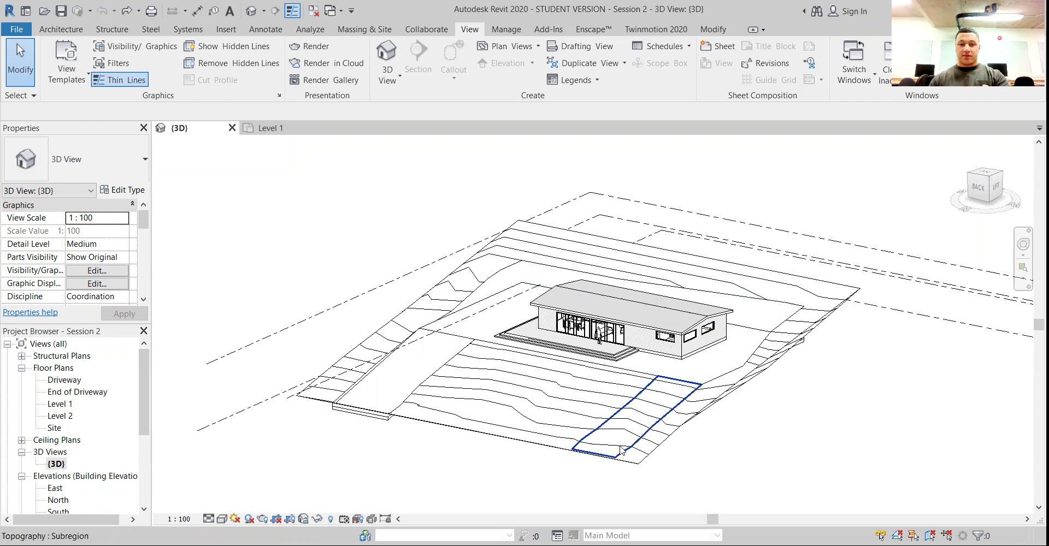
pyautogui.scroll(2, 621, 451)
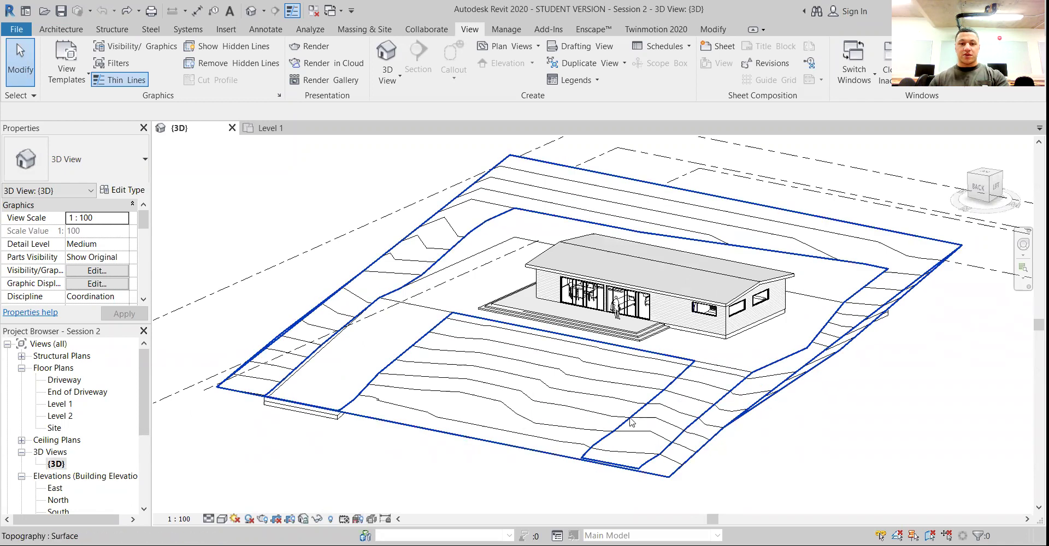
pyautogui.moveTo(633, 431)
pyautogui.keyDown('shift'); pyautogui.mouseDown(button='middle')
pyautogui.moveTo(608, 435)
pyautogui.moveTo(627, 450)
pyautogui.moveTo(624, 441)
pyautogui.mouseUp(button='middle'); pyautogui.keyUp('shift')
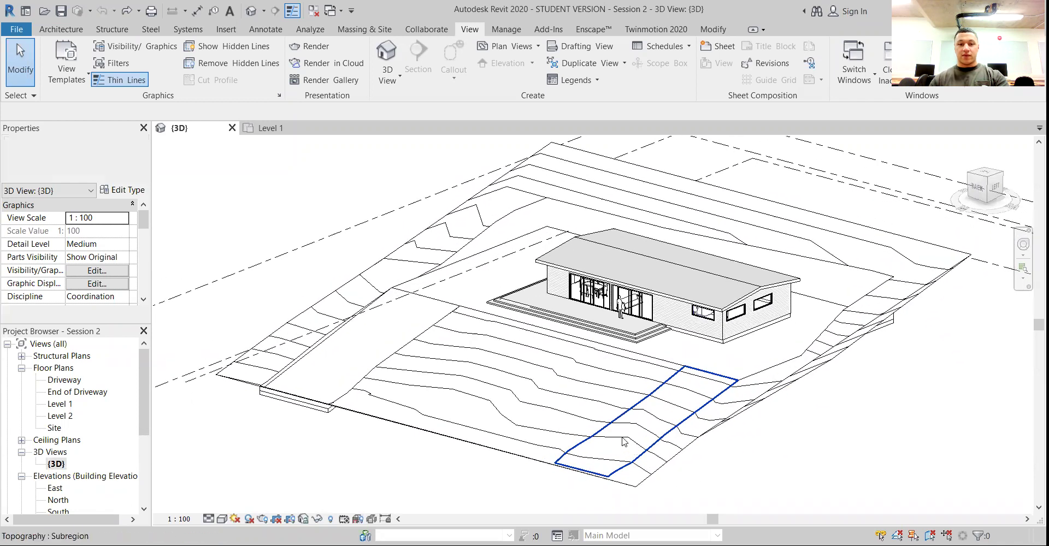
pyautogui.scroll(-4, 624, 441)
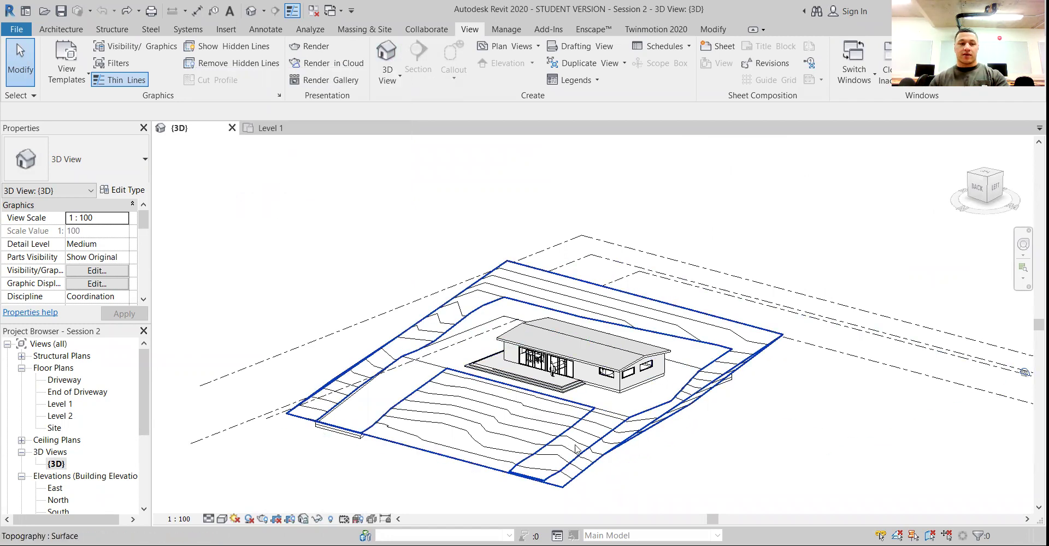
# Open the Level 1 floor plan and place a perspective camera in the dining area's outer corner, aimed diagonally across the house towards the bedroom
pyautogui.click(394, 80)
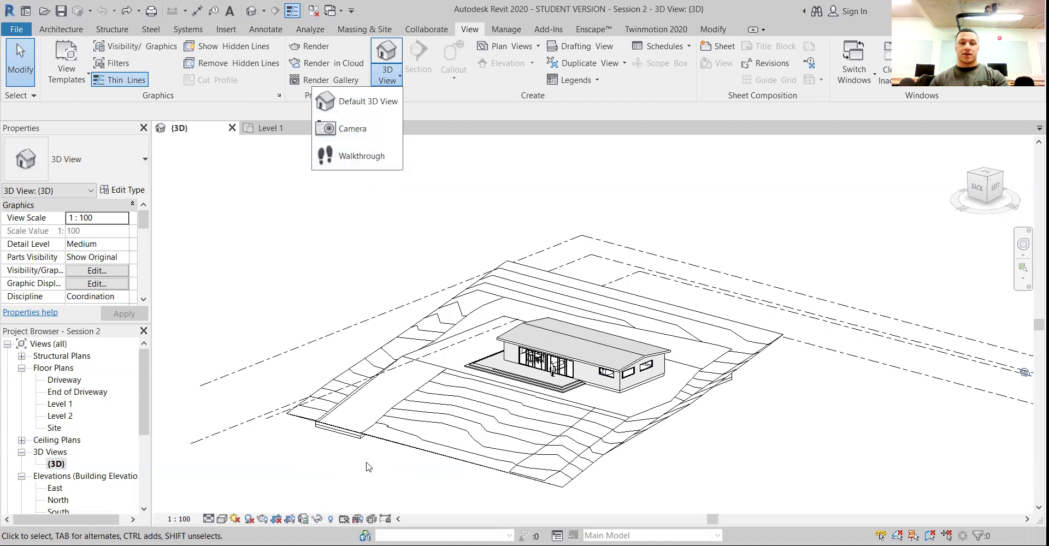
pyautogui.doubleClick(65, 404)
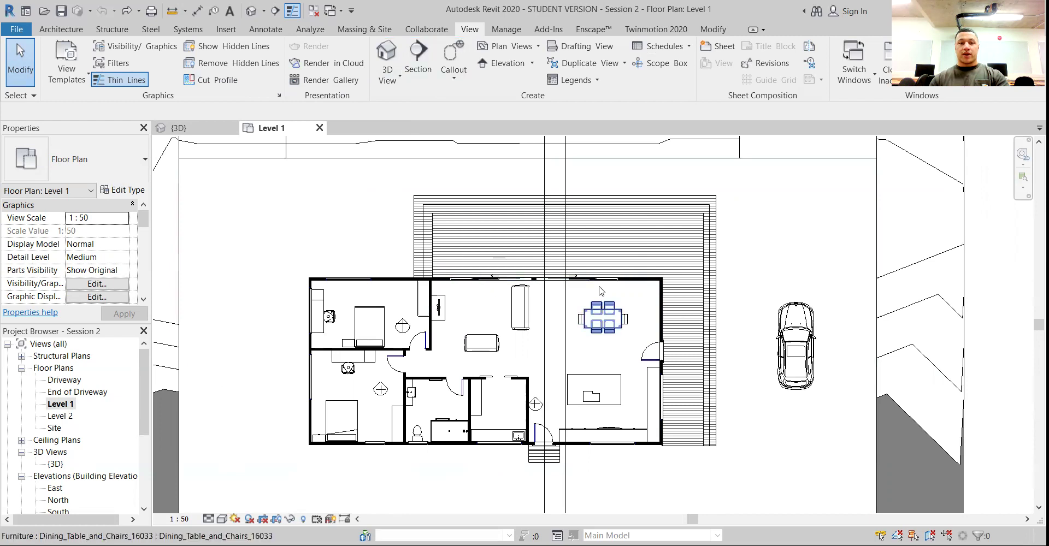
pyautogui.click(391, 78)
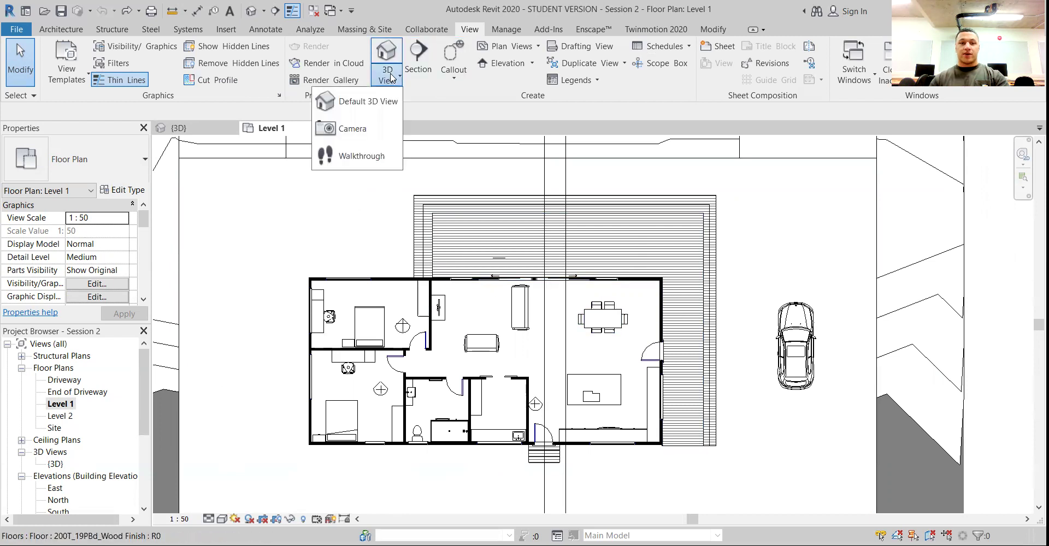
pyautogui.click(352, 129)
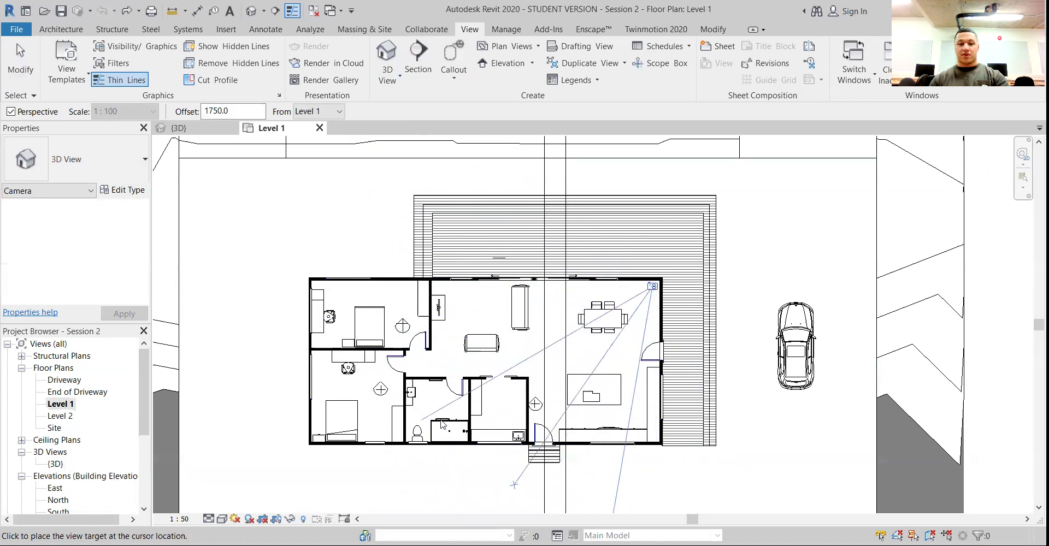
pyautogui.click(363, 417)
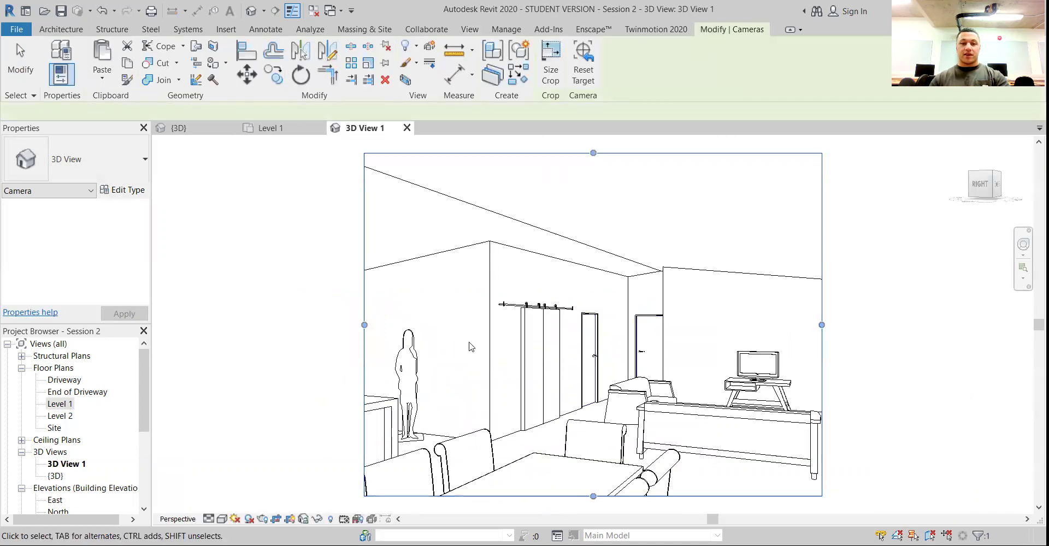
# Enlarge the camera view's crop region sideways and downwards to take in the kitchen, dining table and glazed wall
pyautogui.scroll(-2, 475, 345)
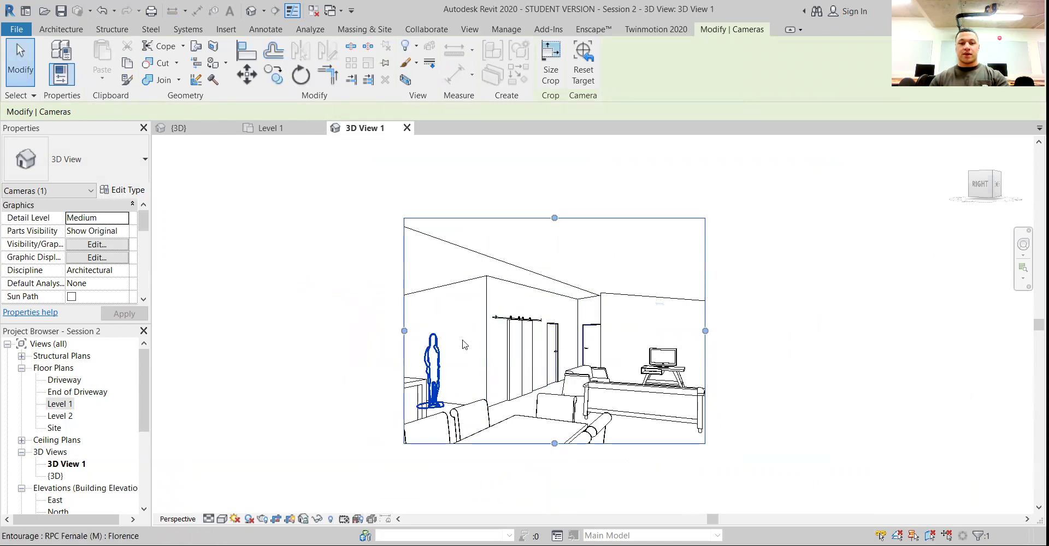
pyautogui.scroll(-3, 461, 344)
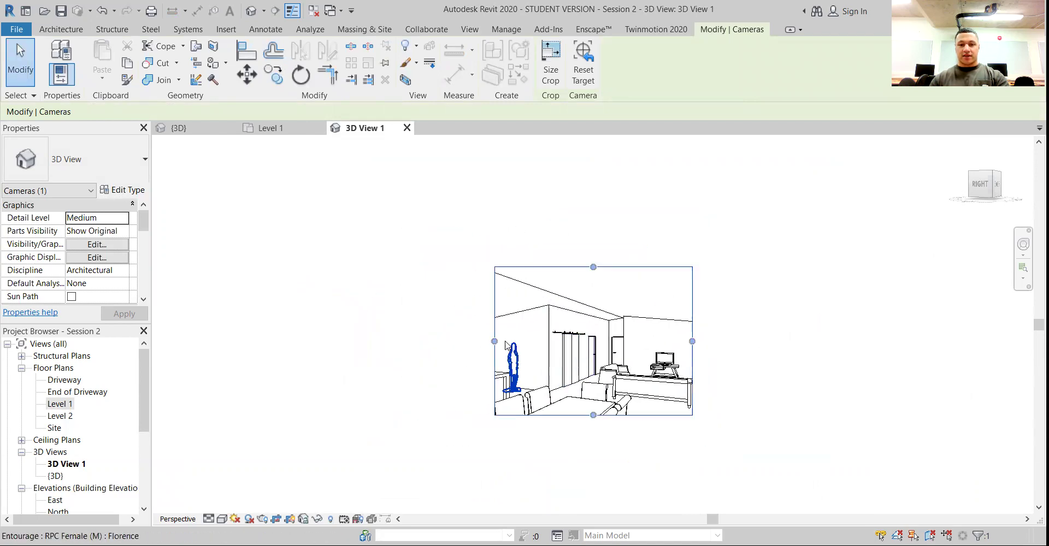
pyautogui.moveTo(494, 341); pyautogui.dragTo(374, 341)
pyautogui.moveTo(533, 415); pyautogui.dragTo(533, 507)
pyautogui.moveTo(691, 393); pyautogui.dragTo(824, 394)
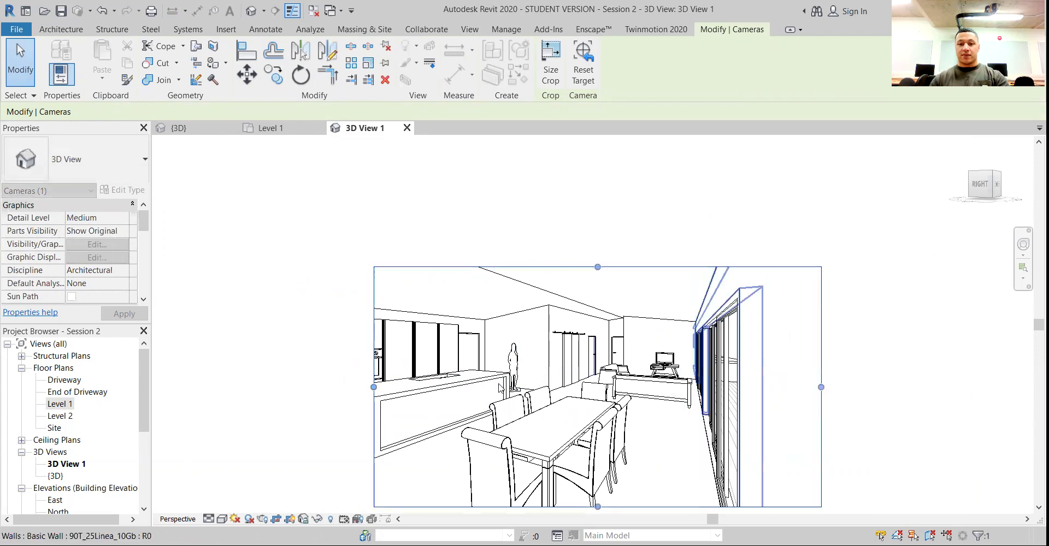
pyautogui.moveTo(374, 388); pyautogui.dragTo(260, 397)
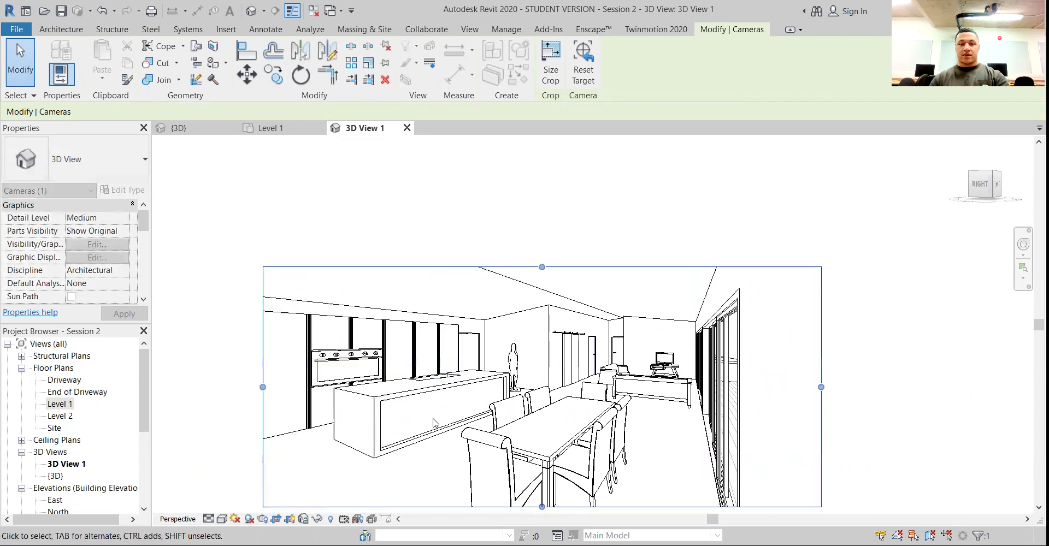
# Extend the crop region below the dining chairs, raise its upper edge slightly and trim the side beyond the glazed wall
pyautogui.scroll(-2, 451, 430)
pyautogui.moveTo(453, 431); pyautogui.dragTo(443, 331, button='middle')
pyautogui.moveTo(508, 389); pyautogui.dragTo(507, 436)
pyautogui.moveTo(509, 207); pyautogui.dragTo(509, 199)
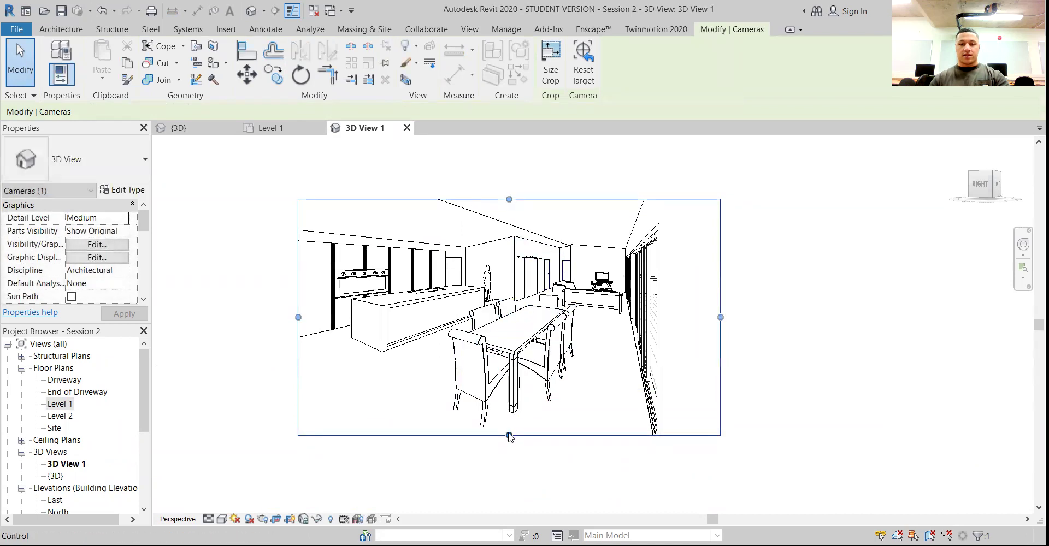
pyautogui.moveTo(508, 435); pyautogui.dragTo(509, 467)
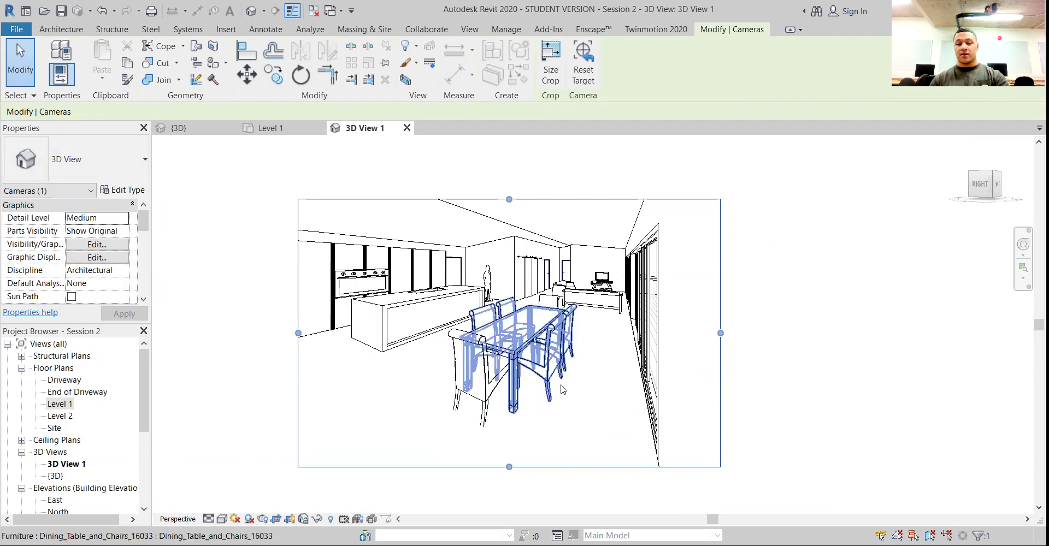
pyautogui.moveTo(720, 333); pyautogui.dragTo(701, 333)
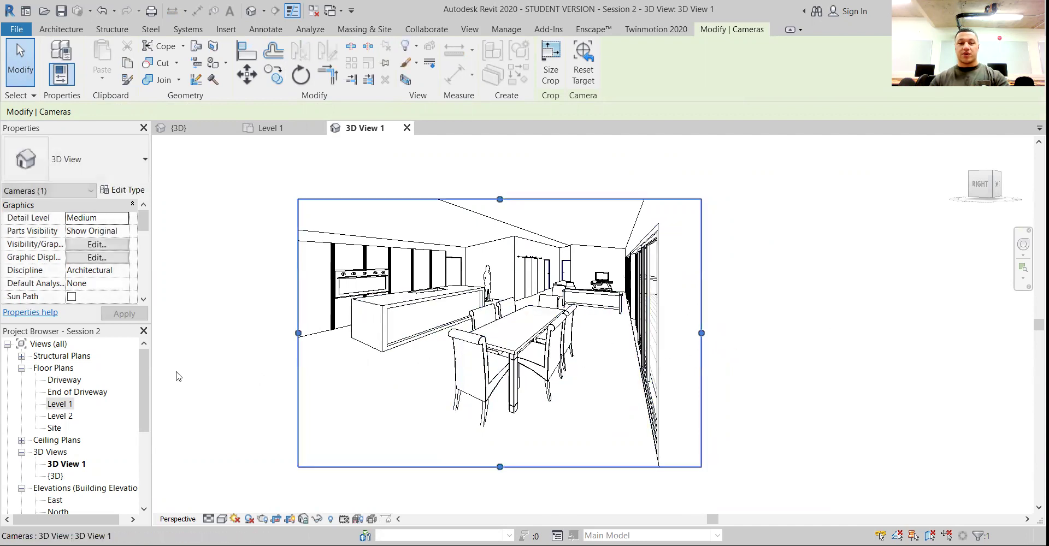
# Turn off Crop View for the camera view and zoom the camera in and out through the dining room
pyautogui.scroll(-2, 81, 279)
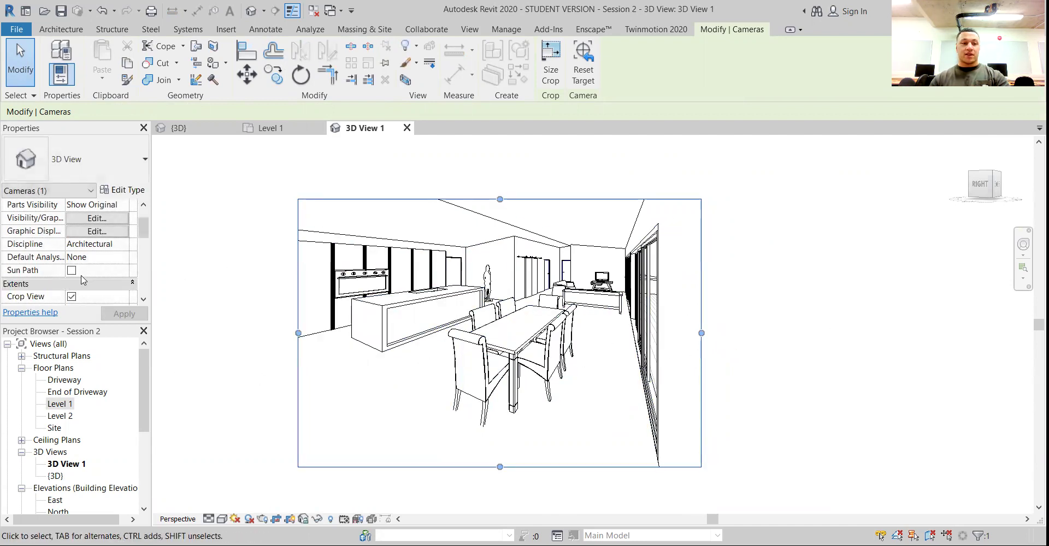
pyautogui.click(72, 257)
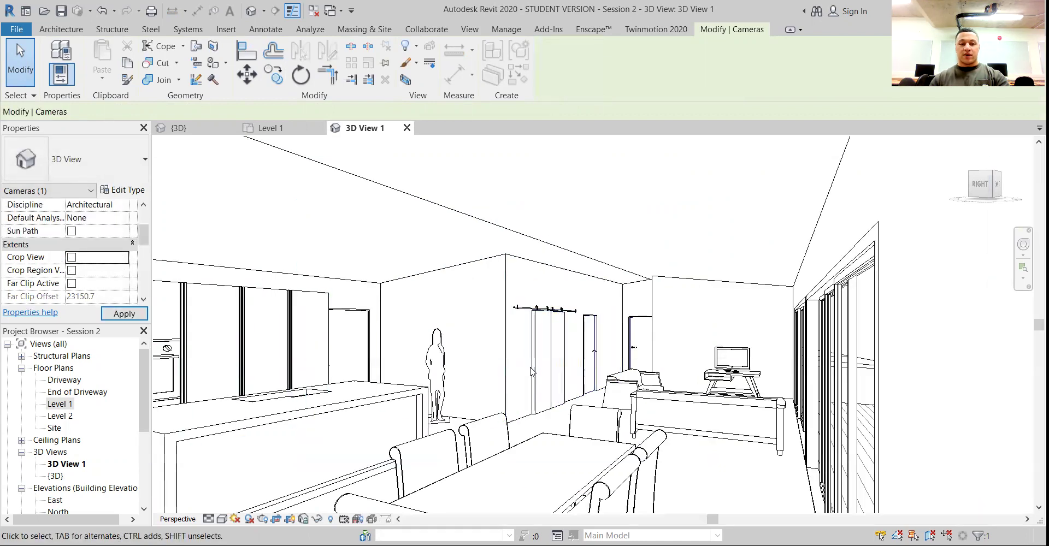
pyautogui.scroll(5, 498, 364)
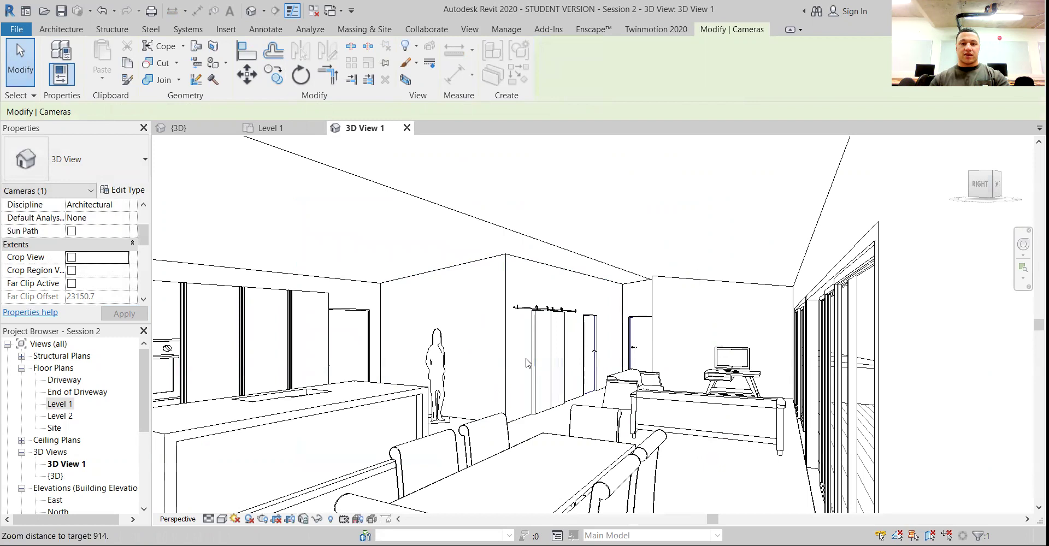
pyautogui.scroll(-3, 498, 366)
pyautogui.scroll(6, 493, 370)
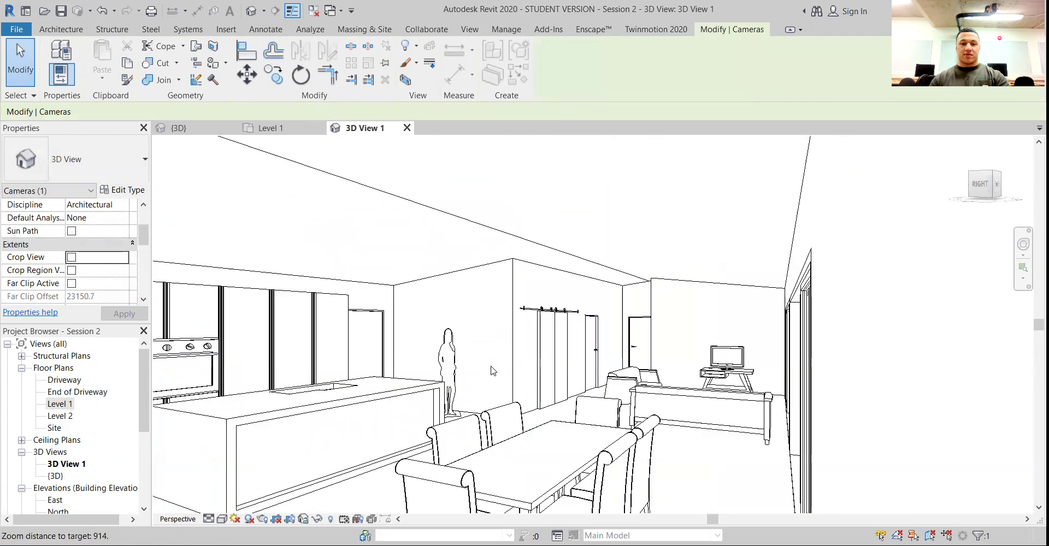
pyautogui.scroll(-3, 493, 370)
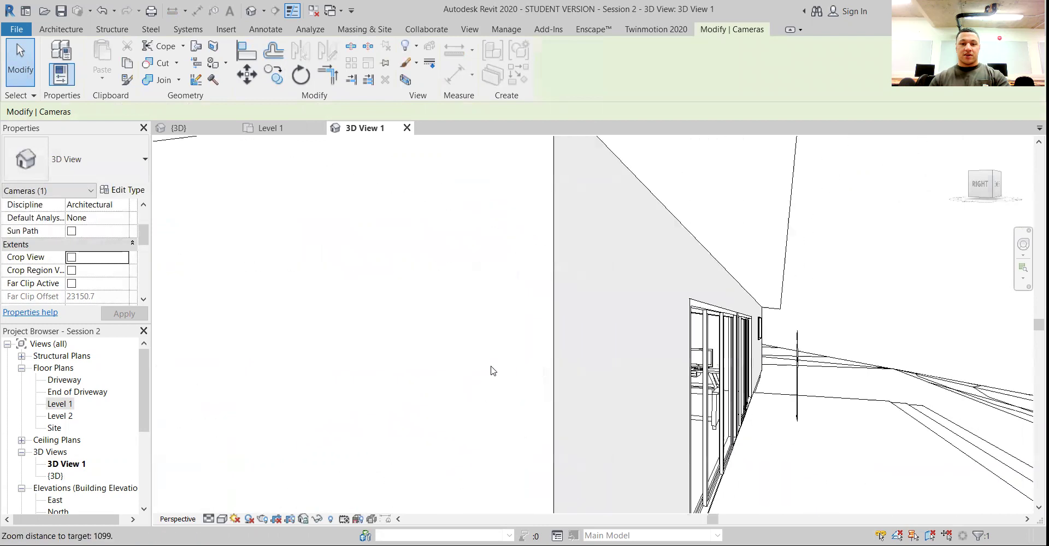
pyautogui.scroll(8, 493, 371)
pyautogui.scroll(-4, 493, 371)
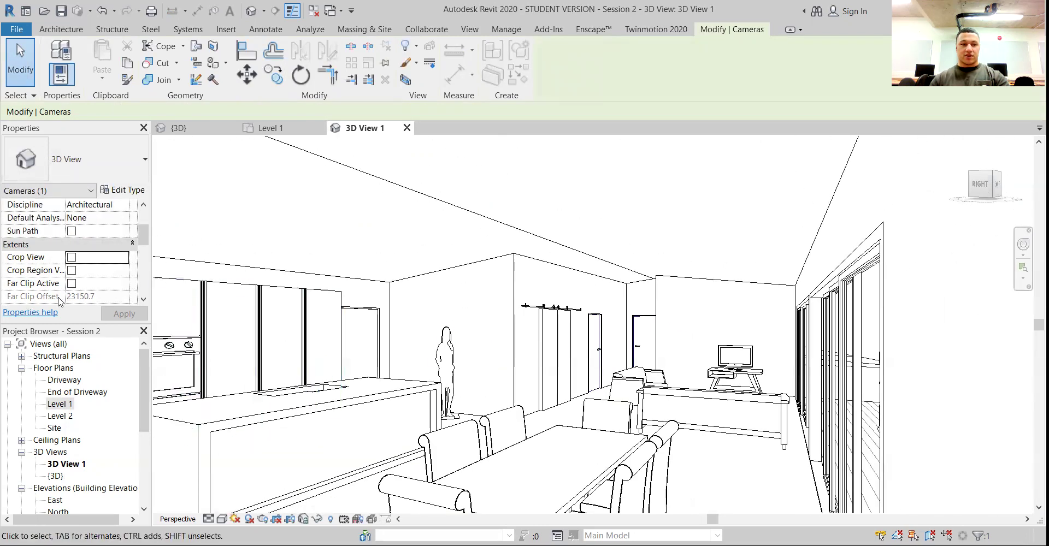
# Turn on Crop View and Crop Region Visible for the camera view and bring the whole framed interior into sight
pyautogui.click(71, 257)
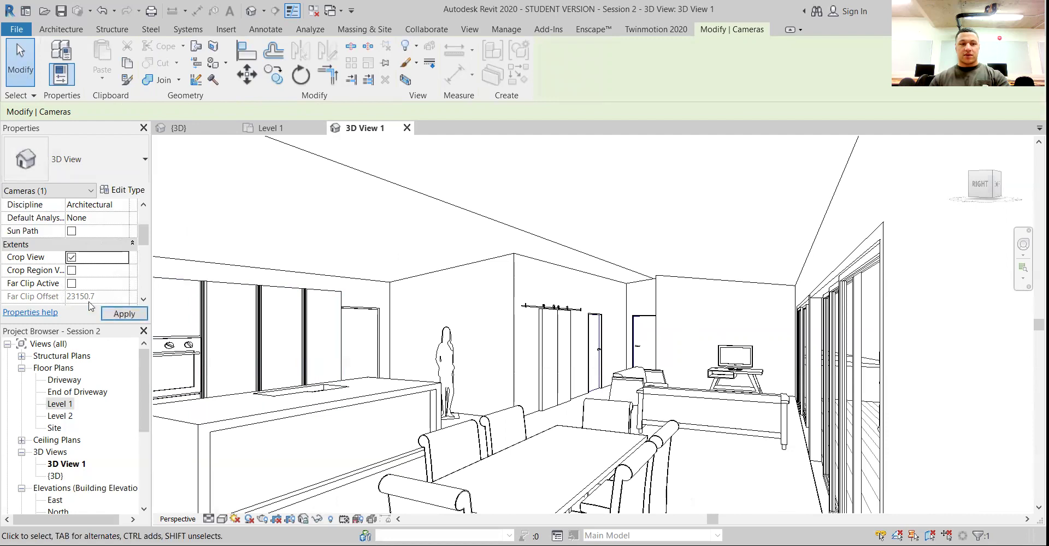
pyautogui.click(71, 270)
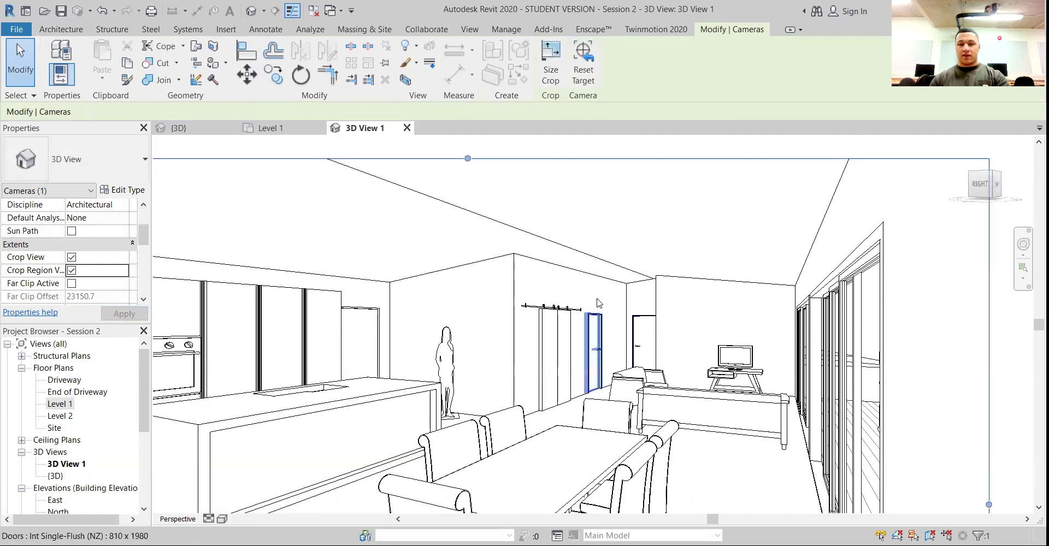
pyautogui.scroll(-5, 598, 303)
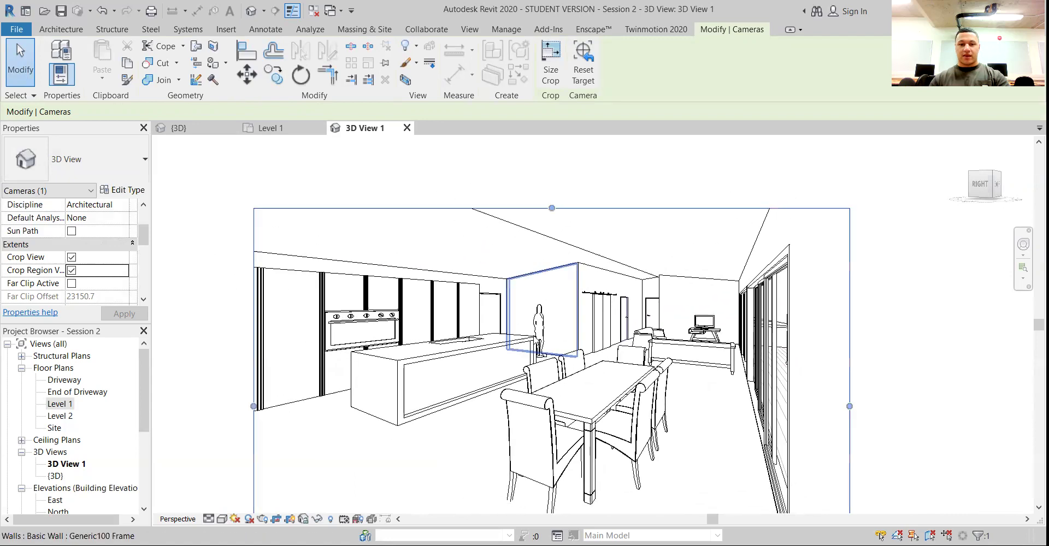
pyautogui.scroll(-1, 561, 336)
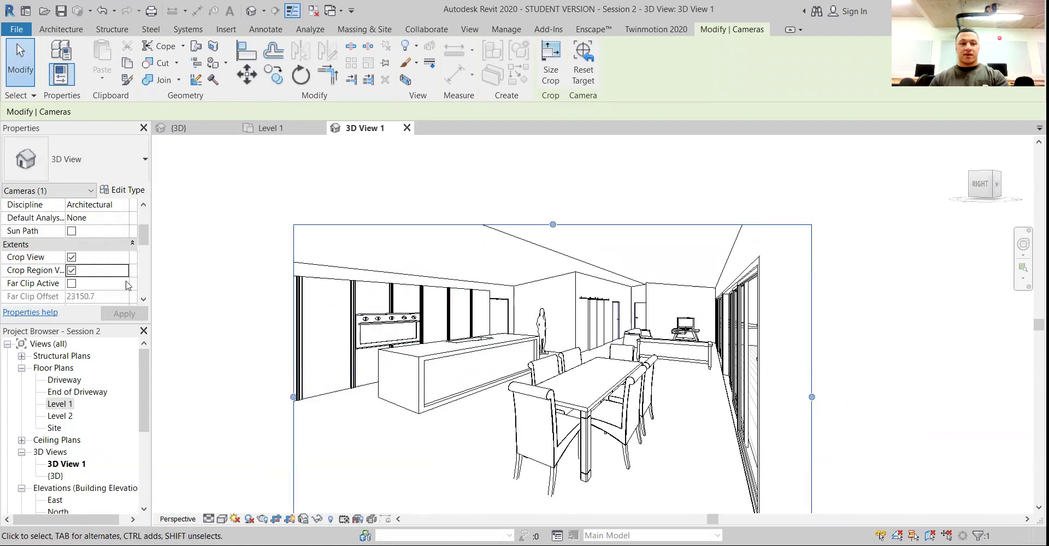
pyautogui.scroll(-2, 256, 312)
pyautogui.scroll(5, 250, 314)
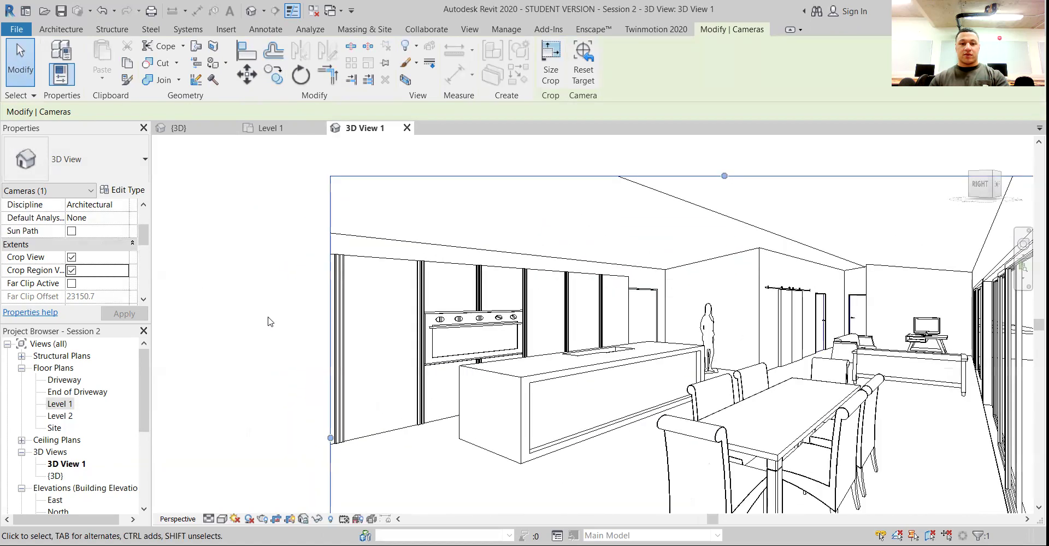
pyautogui.scroll(-2, 267, 321)
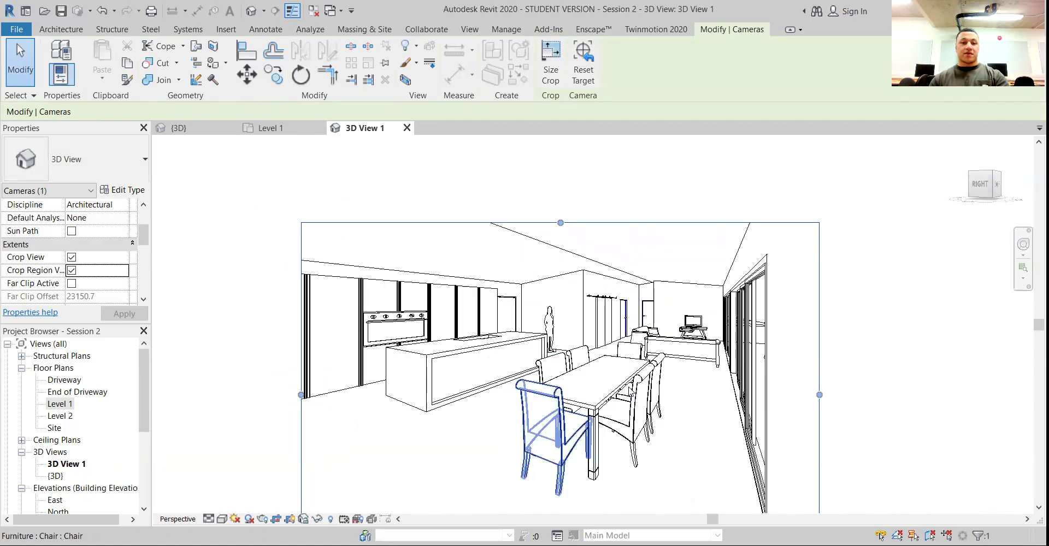
pyautogui.moveTo(924, 397); pyautogui.dragTo(861, 367, button='middle')
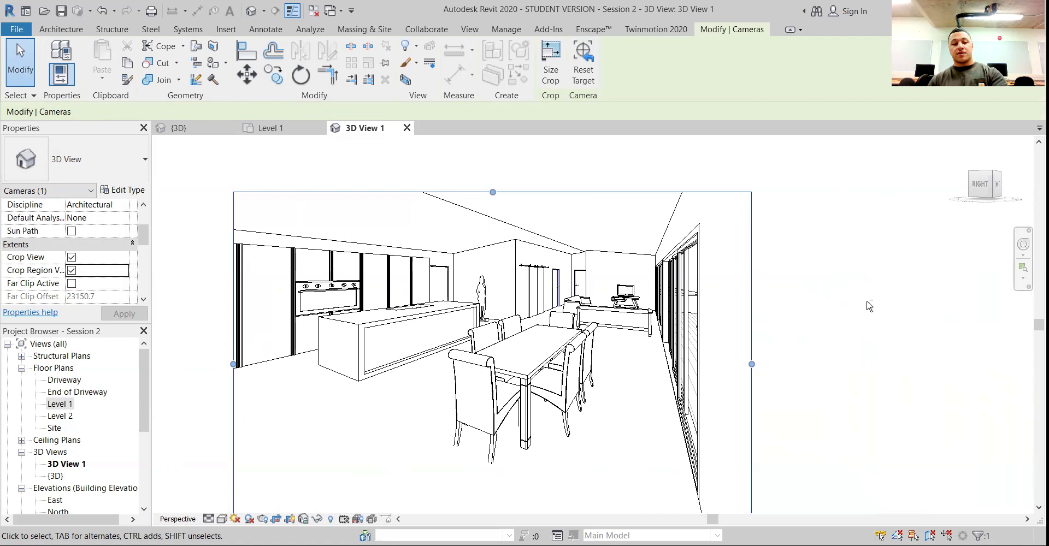
# Show and dismiss the navigation wheel, and choose the Full Navigation Wheel as the wheel type
pyautogui.hotkey('shift', 'w')
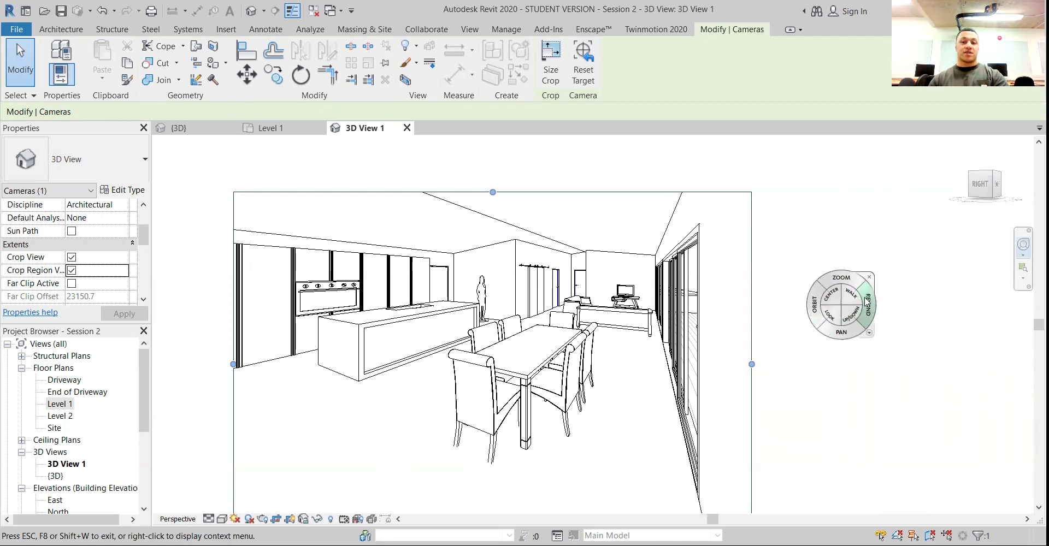
pyautogui.click(869, 277)
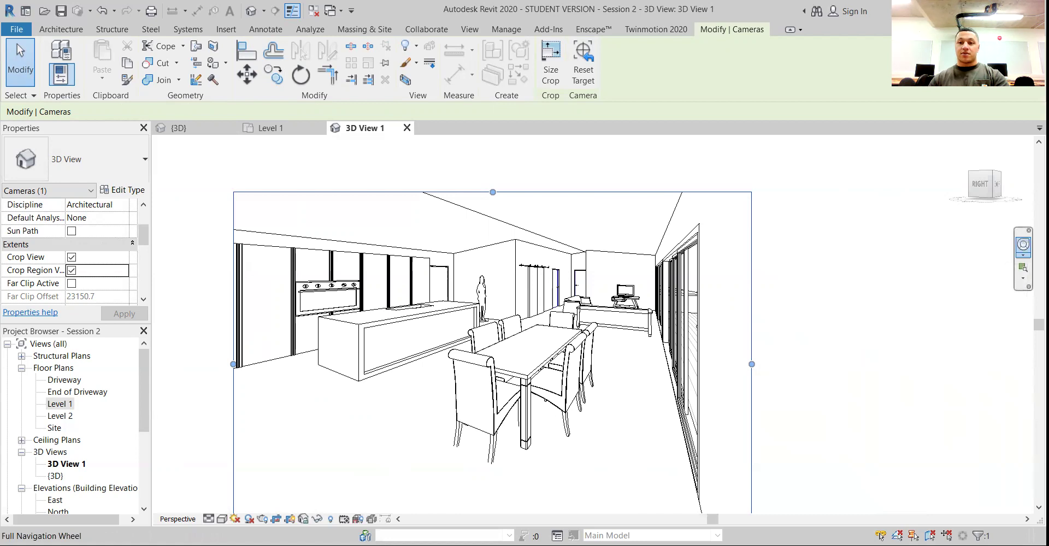
pyautogui.click(1022, 254)
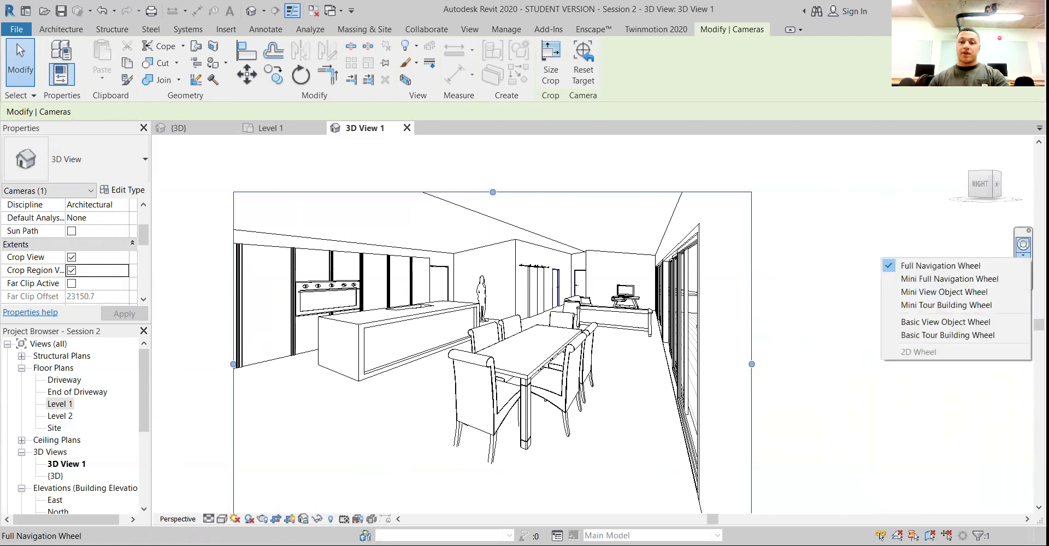
pyautogui.click(910, 267)
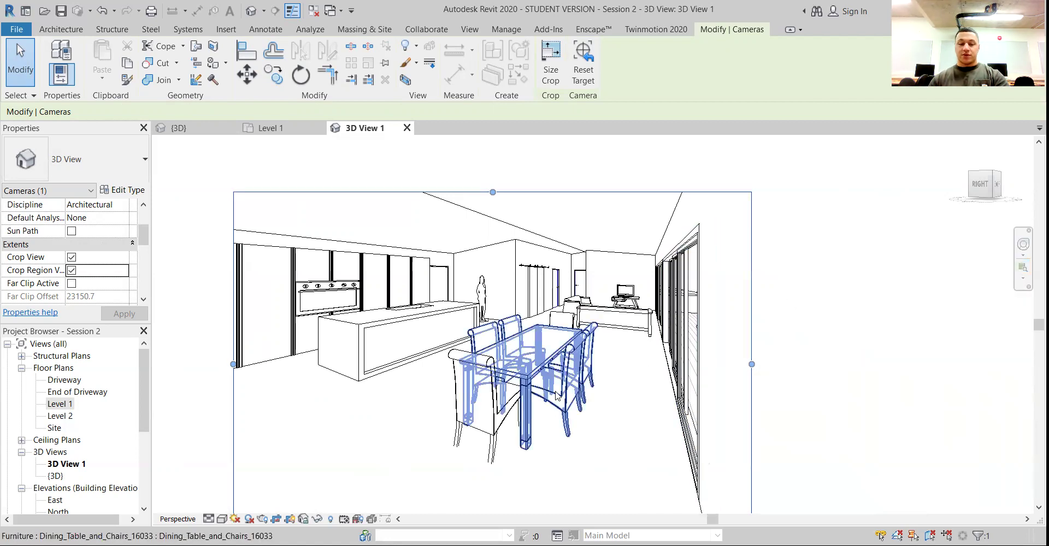
# Display the Full Navigation Wheel over the dining table in the camera view
pyautogui.scroll(-1, 594, 385)
pyautogui.moveTo(595, 381); pyautogui.dragTo(613, 343, button='middle')
pyautogui.hotkey('shift', 'w')
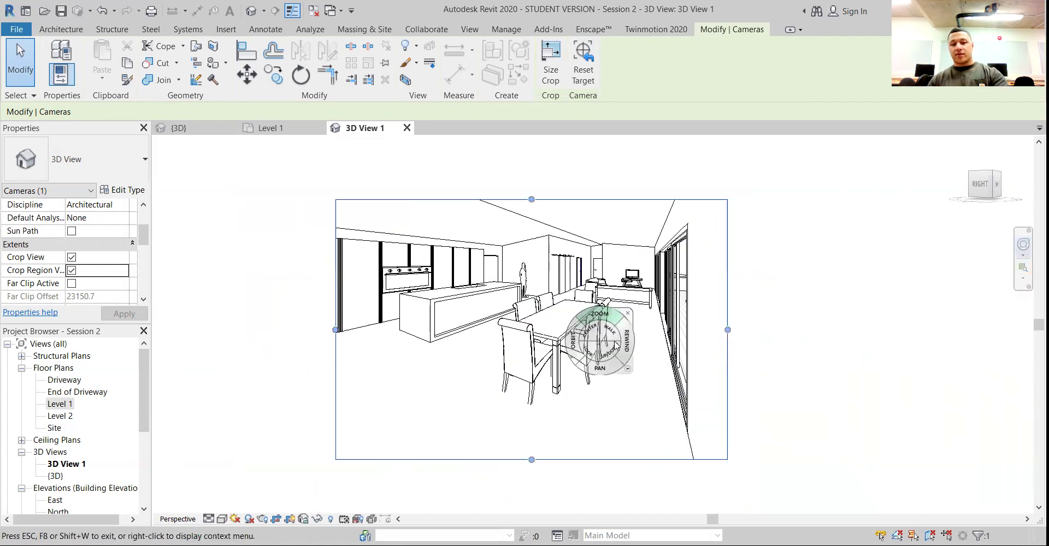
pyautogui.scroll(2, 430, 391)
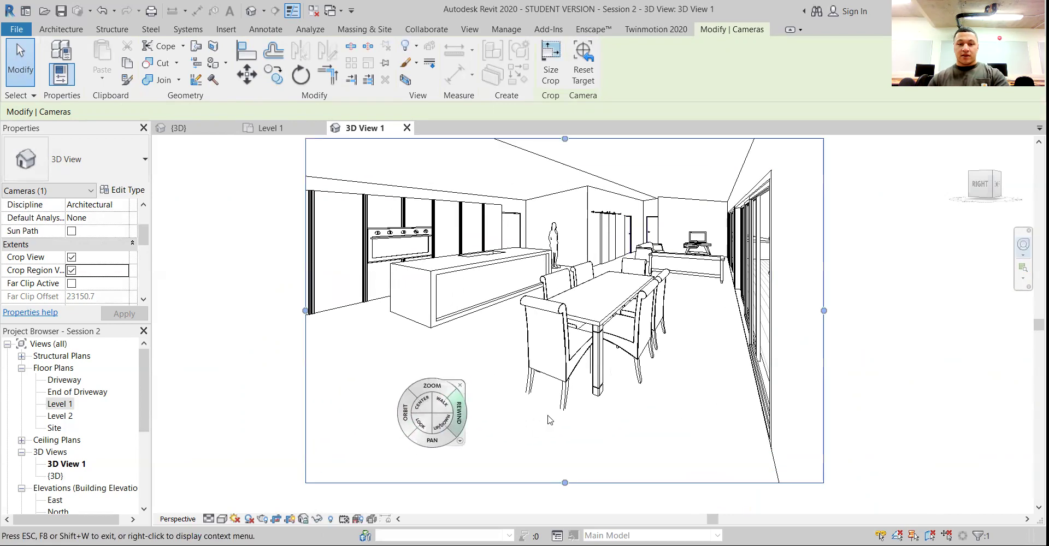
pyautogui.scroll(-2, 467, 384)
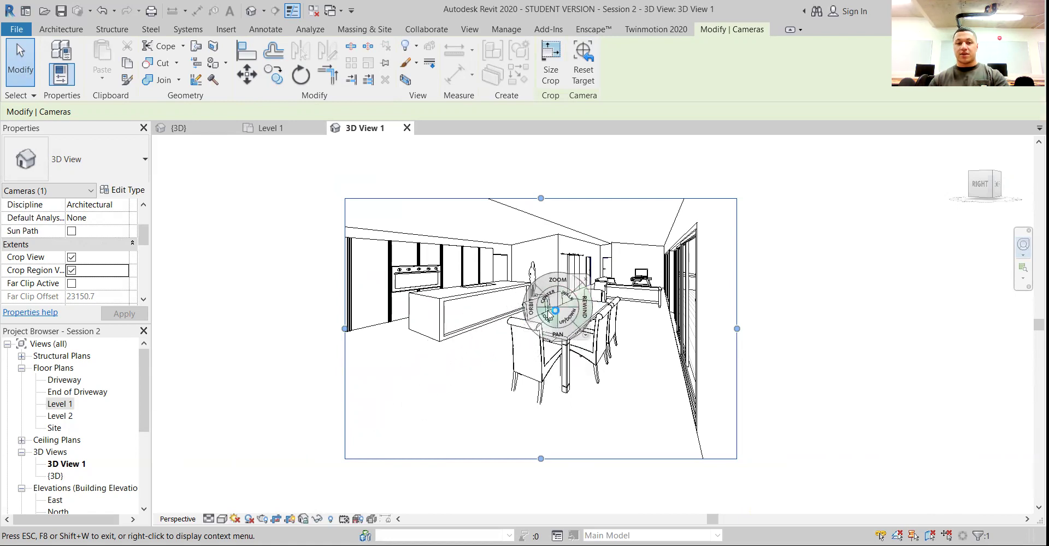
# Walk the camera from the dining room through the house with the navigation wheel and rewind it to the dining room view
pyautogui.moveTo(551, 307)
pyautogui.mouseDown()
pyautogui.moveTo(557, 289)
pyautogui.moveTo(560, 322)
pyautogui.moveTo(561, 310)
pyautogui.mouseUp()
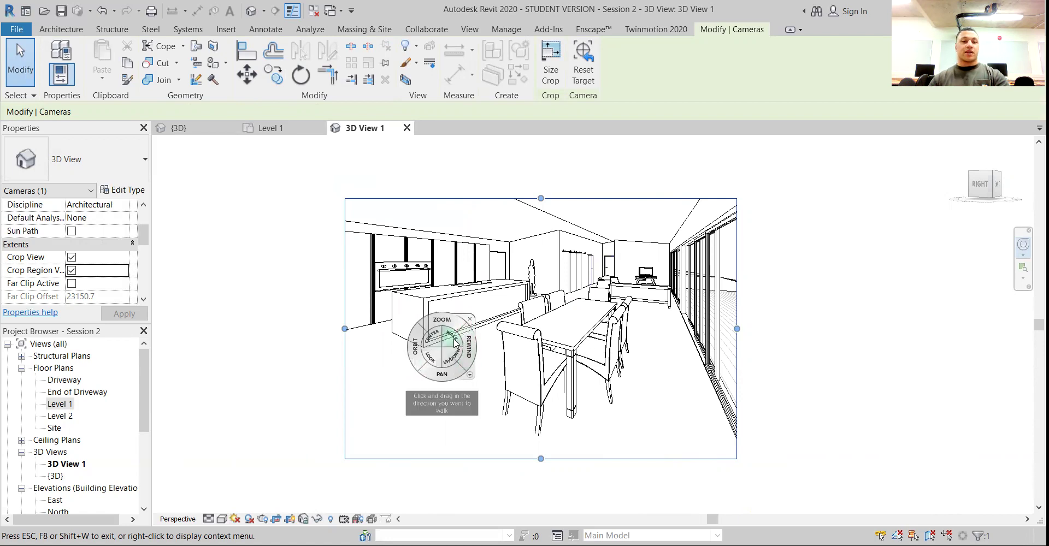
pyautogui.moveTo(868, 305); pyautogui.dragTo(352, 423)
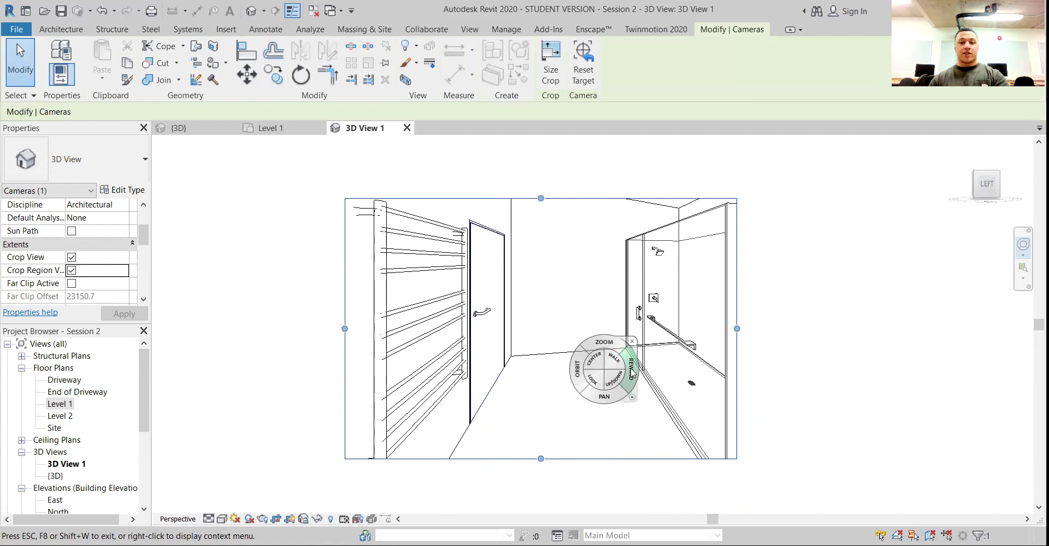
pyautogui.moveTo(632, 373); pyautogui.dragTo(455, 381)
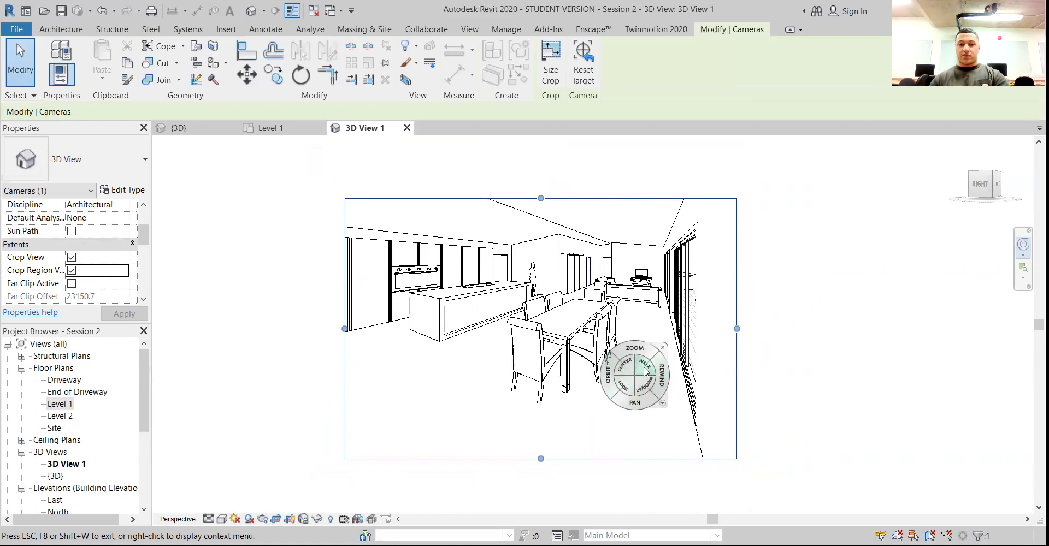
# Lower and raise the camera with the wheel's Up/Down tool and pan the dining room view slightly
pyautogui.moveTo(646, 357); pyautogui.dragTo(648, 344)
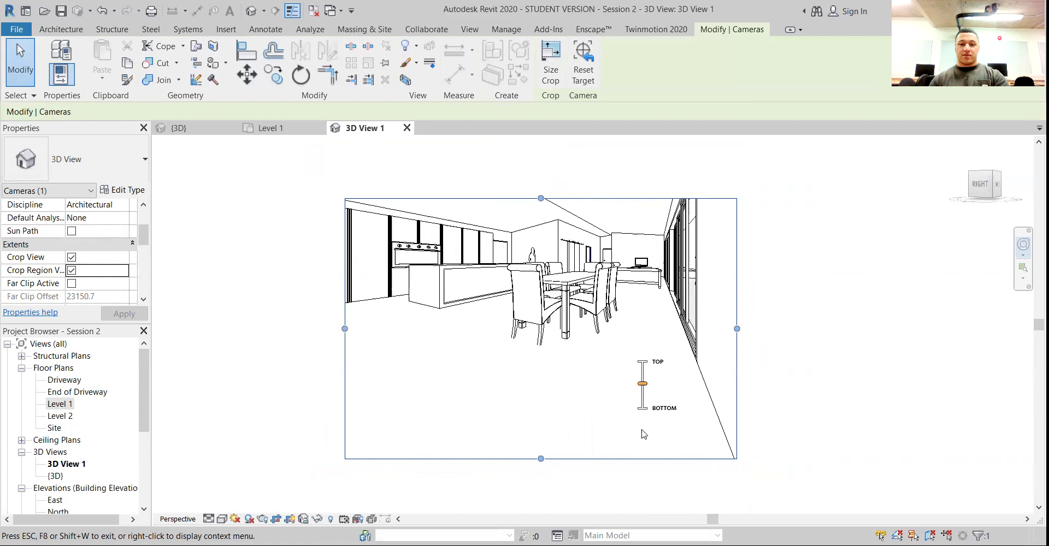
pyautogui.moveTo(641, 450); pyautogui.dragTo(636, 480)
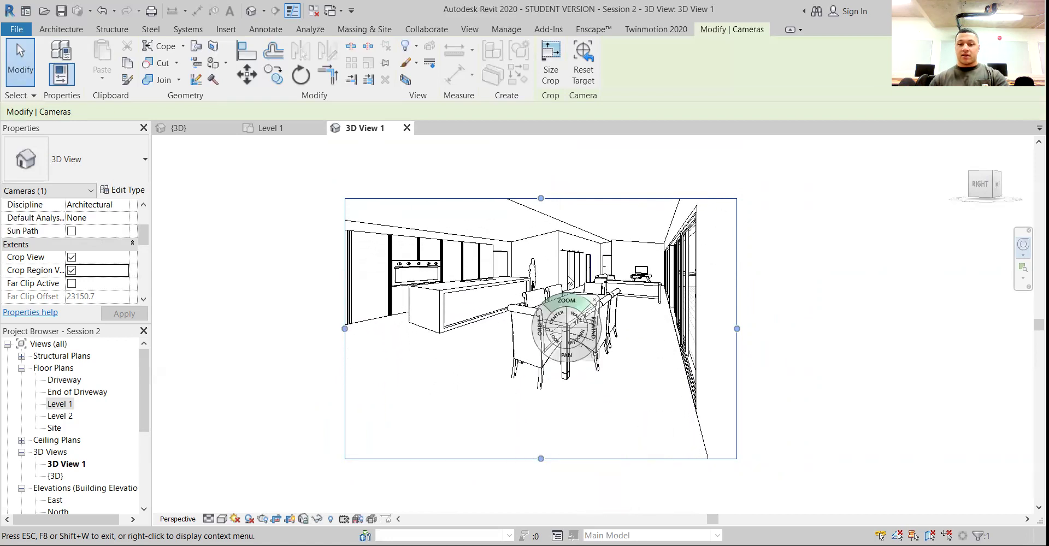
pyautogui.moveTo(568, 352)
pyautogui.mouseDown()
pyautogui.moveTo(606, 344)
pyautogui.moveTo(568, 345)
pyautogui.mouseUp()
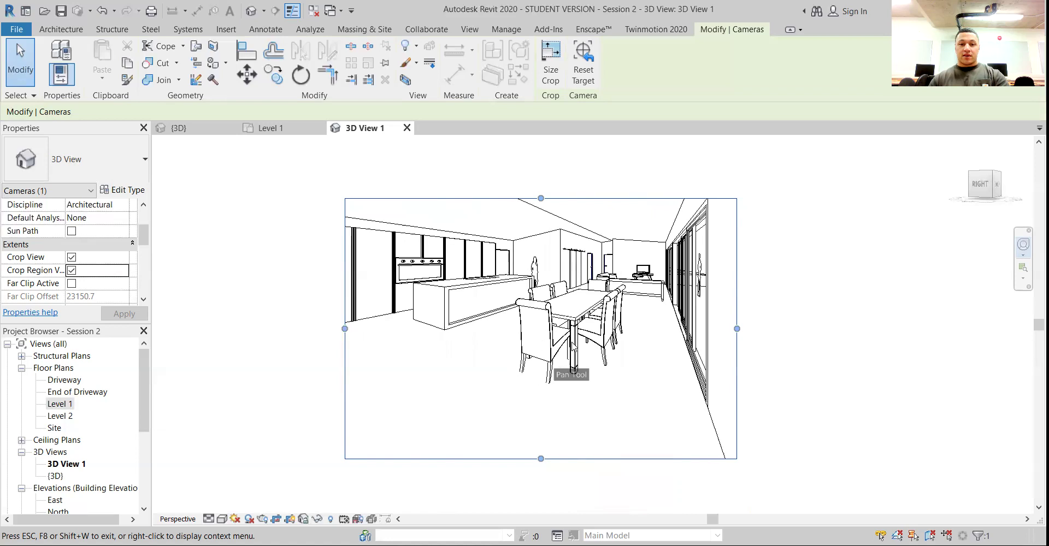
# Open the {3D} view, orbit around the site model, and return to 3D View 1
pyautogui.doubleClick(55, 475)
pyautogui.keyDown('shift'); pyautogui.moveTo(482, 394); pyautogui.dragTo(523, 403, button='middle'); pyautogui.keyUp('shift')
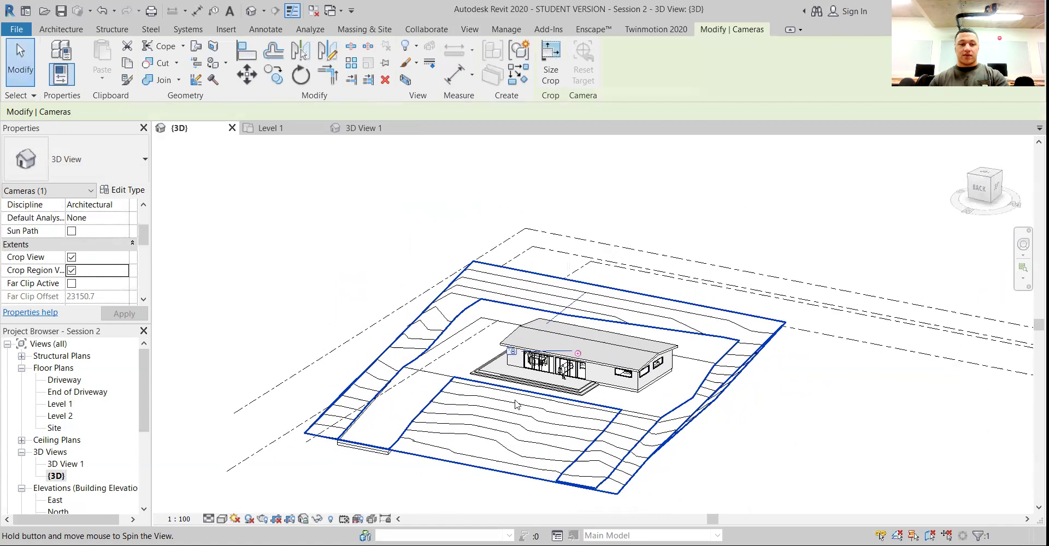
pyautogui.doubleClick(65, 464)
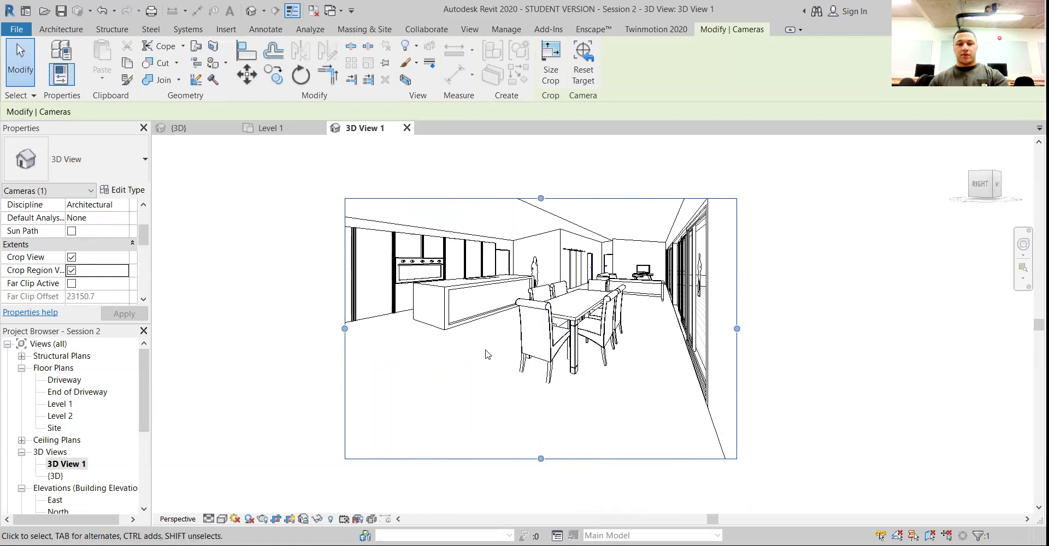
# Try the wheel's Look, Orbit and Center tools around the dining table, rewind the camera to the dining room view, and close the wheel
pyautogui.hotkey('shift', 'w')
pyautogui.moveTo(471, 365)
pyautogui.mouseDown()
pyautogui.moveTo(456, 363)
pyautogui.moveTo(510, 359)
pyautogui.moveTo(437, 349)
pyautogui.moveTo(445, 367)
pyautogui.moveTo(464, 372)
pyautogui.moveTo(463, 363)
pyautogui.mouseUp()
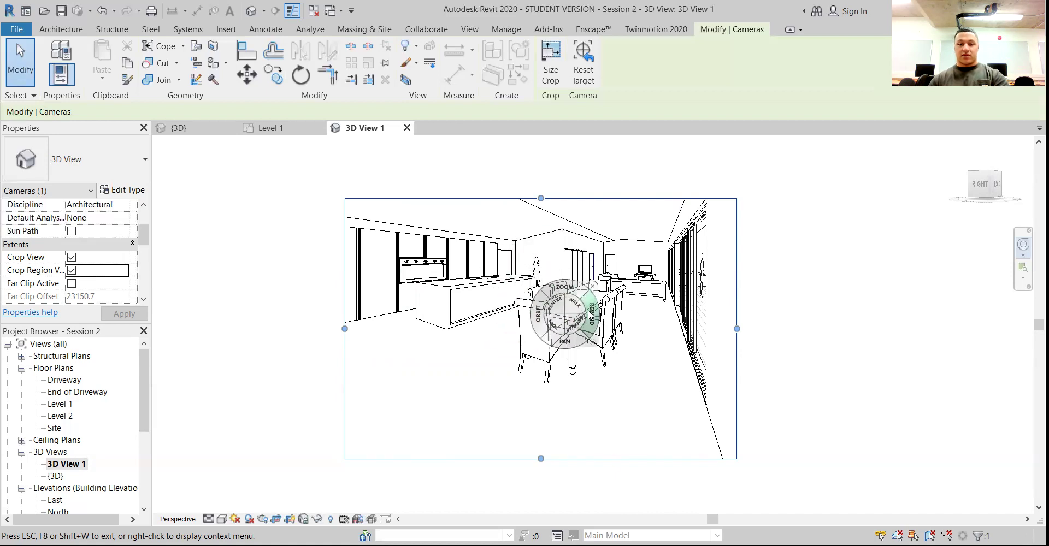
pyautogui.keyDown('shift'); pyautogui.moveTo(539, 299); pyautogui.dragTo(585, 322, button='middle'); pyautogui.keyUp('shift')
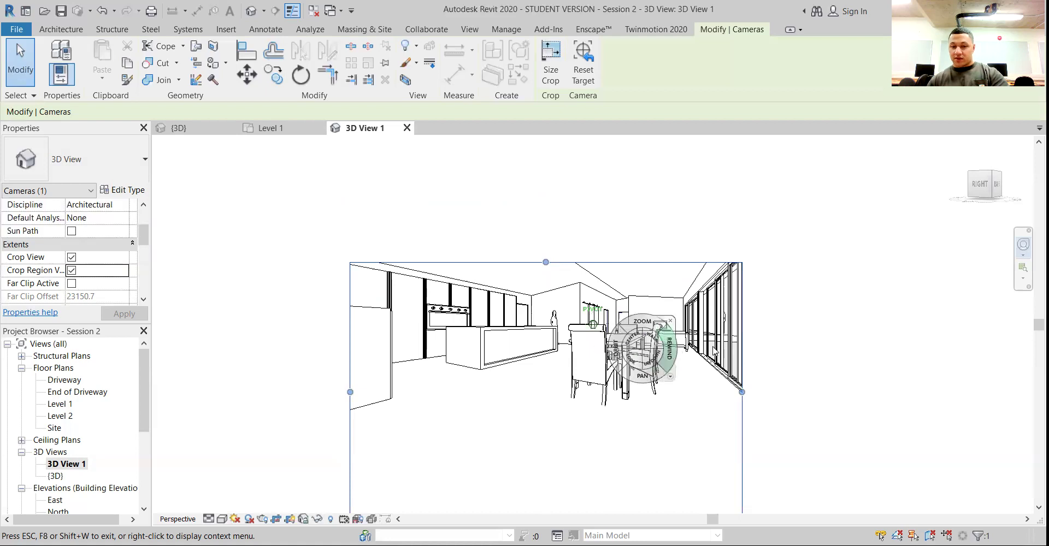
pyautogui.moveTo(599, 350); pyautogui.dragTo(576, 383)
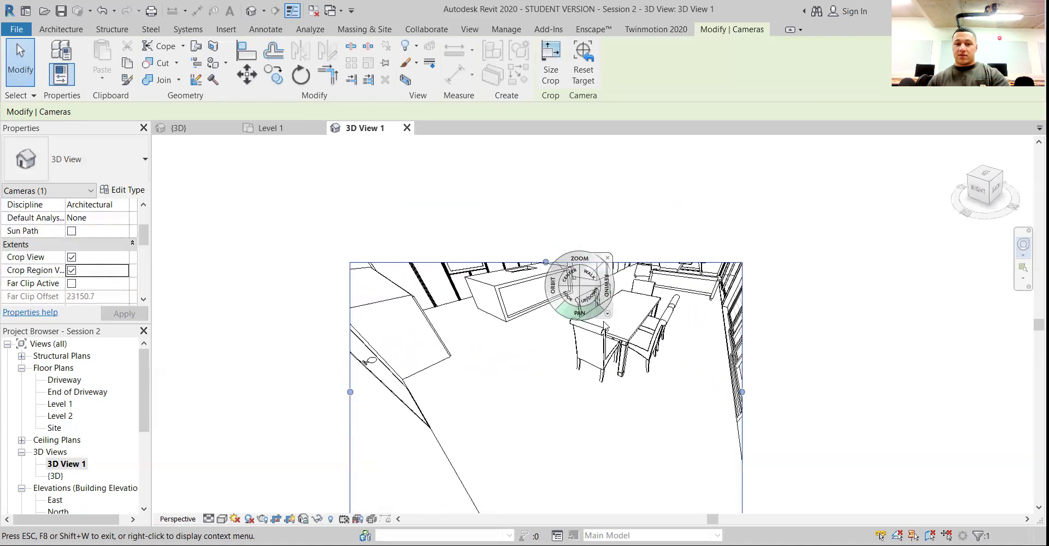
pyautogui.click(571, 292)
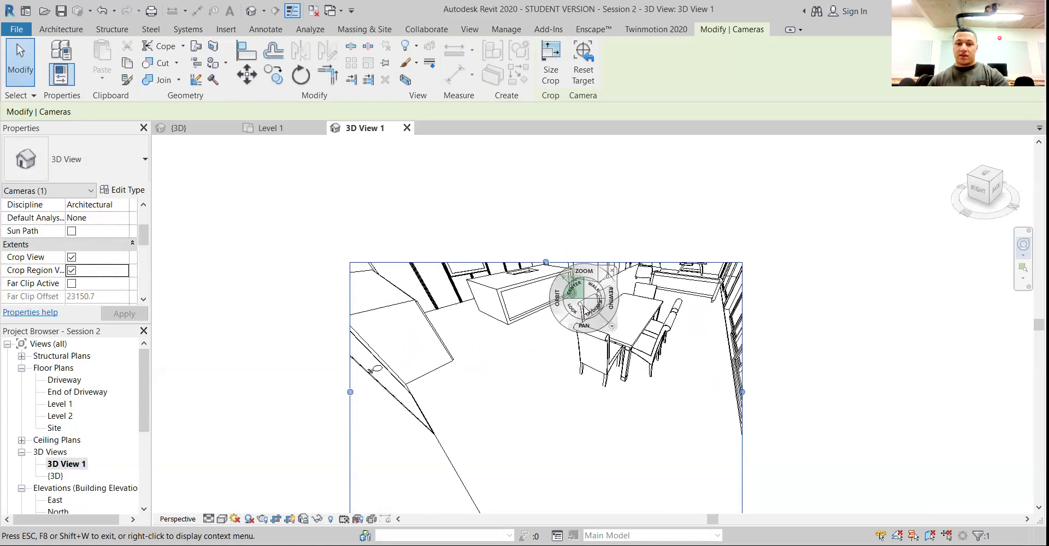
pyautogui.moveTo(620, 429); pyautogui.dragTo(613, 371)
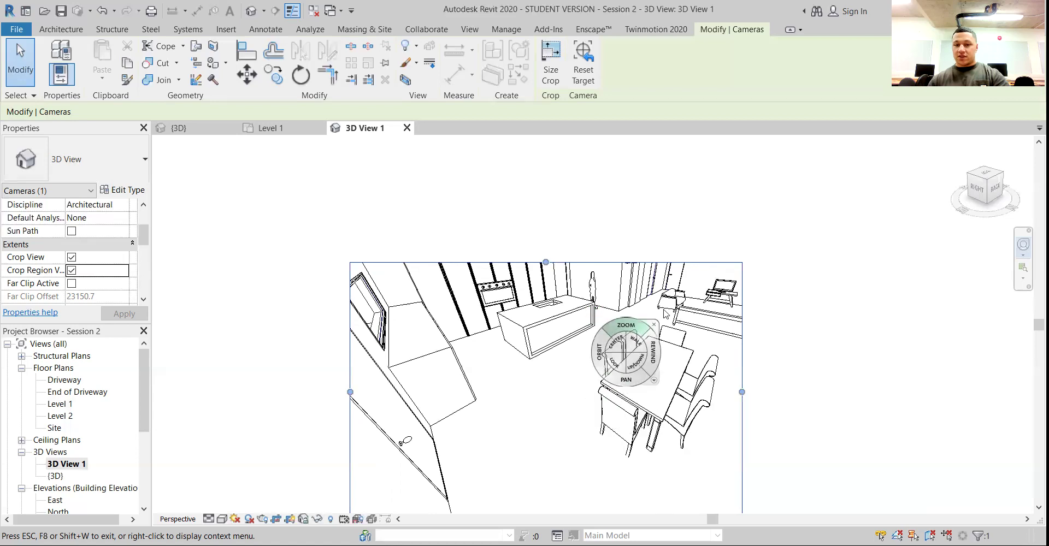
pyautogui.moveTo(661, 358); pyautogui.dragTo(321, 358)
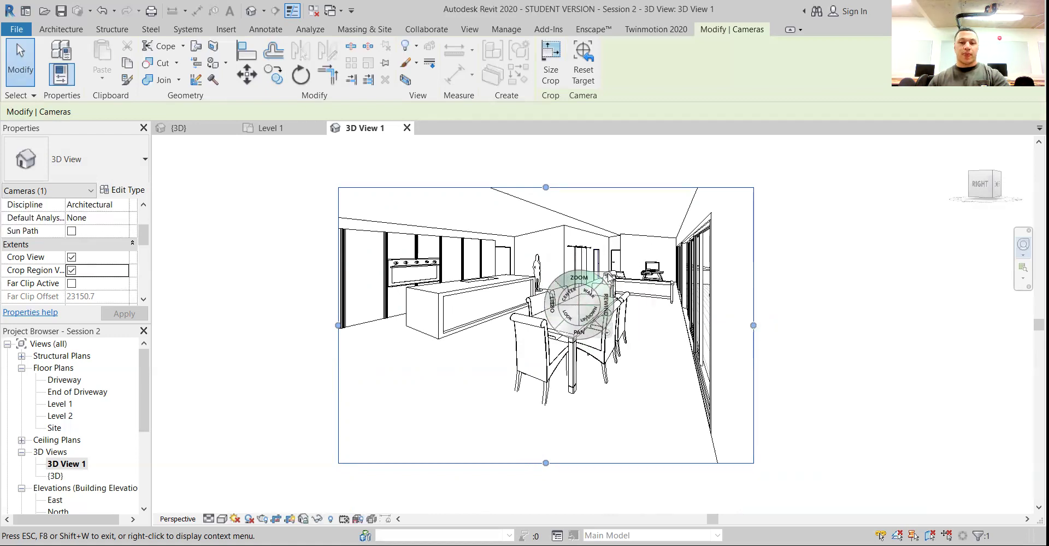
pyautogui.press('Escape')
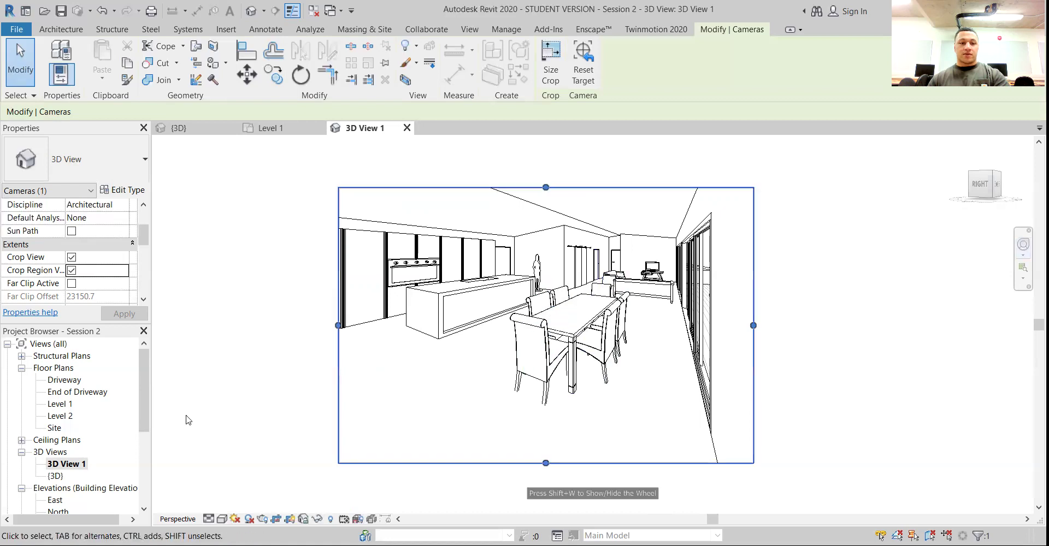
# Place a perspective camera in Level 1 with its eye on the terrain outside the house, aimed diagonally across the building
pyautogui.doubleClick(60, 405)
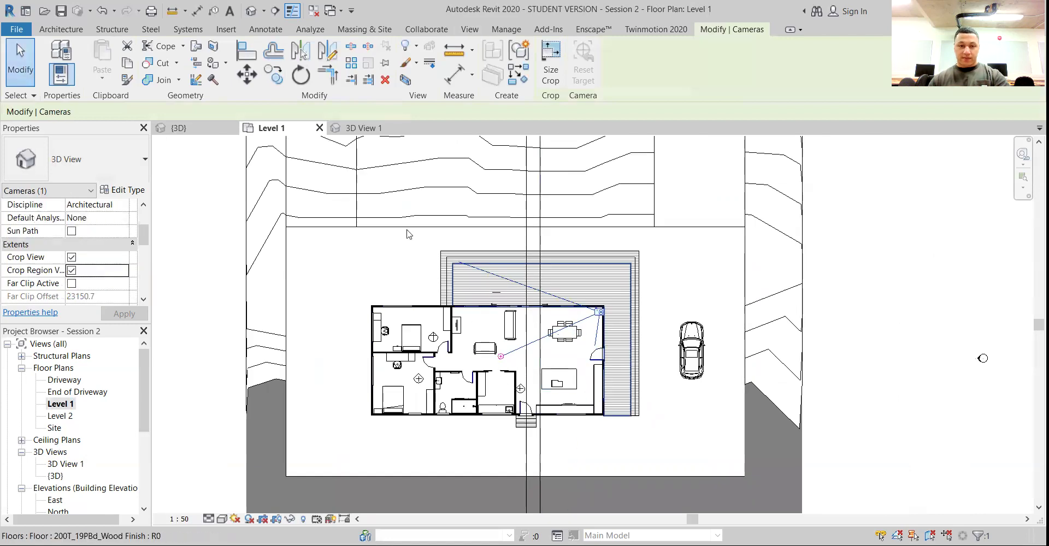
pyautogui.click(62, 29)
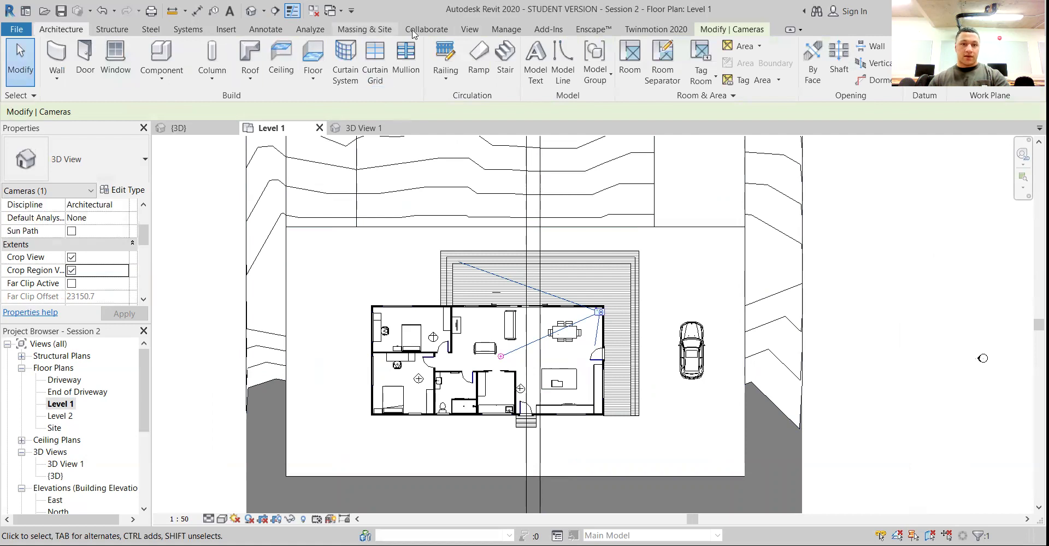
pyautogui.click(467, 30)
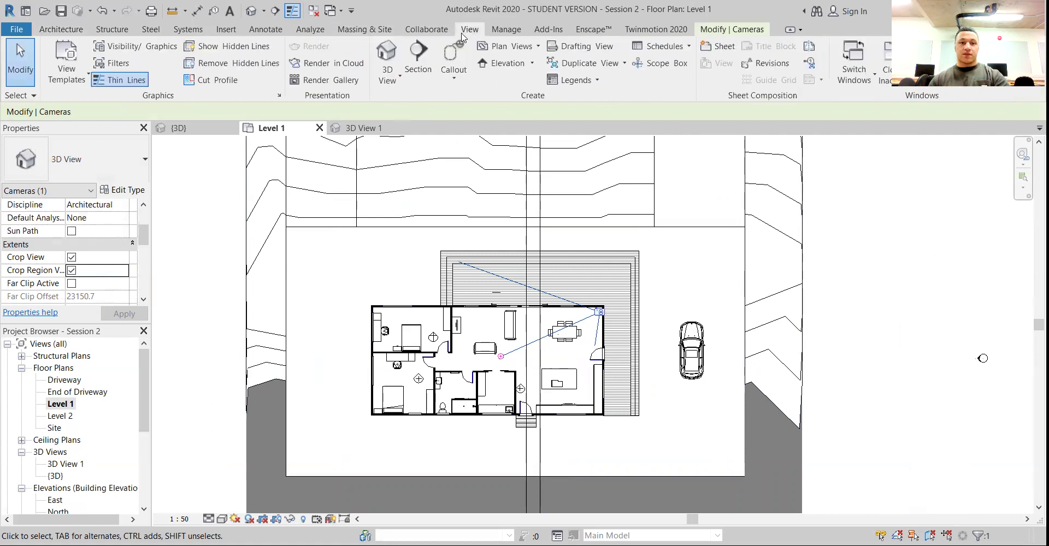
pyautogui.click(387, 72)
pyautogui.click(335, 129)
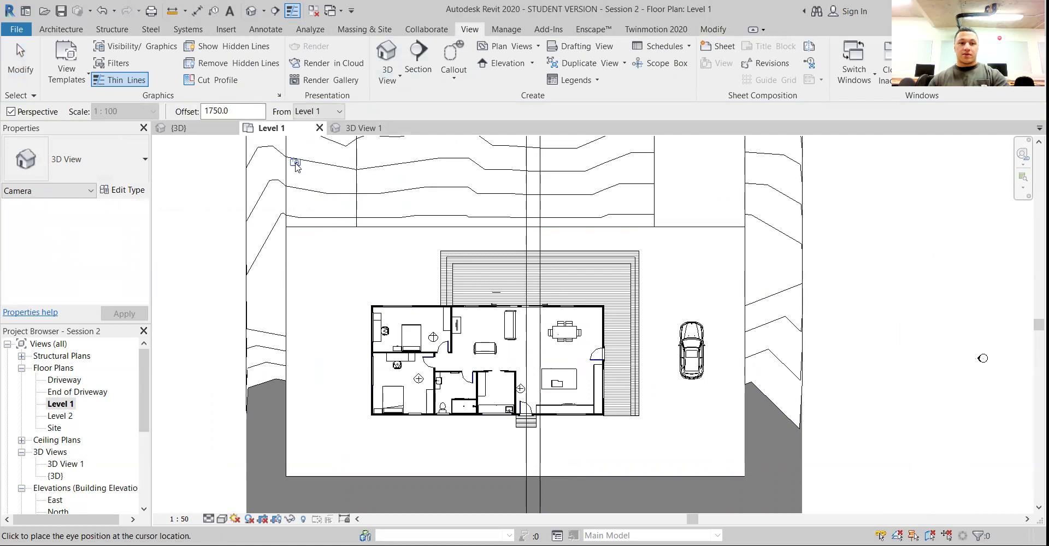
pyautogui.click(627, 467)
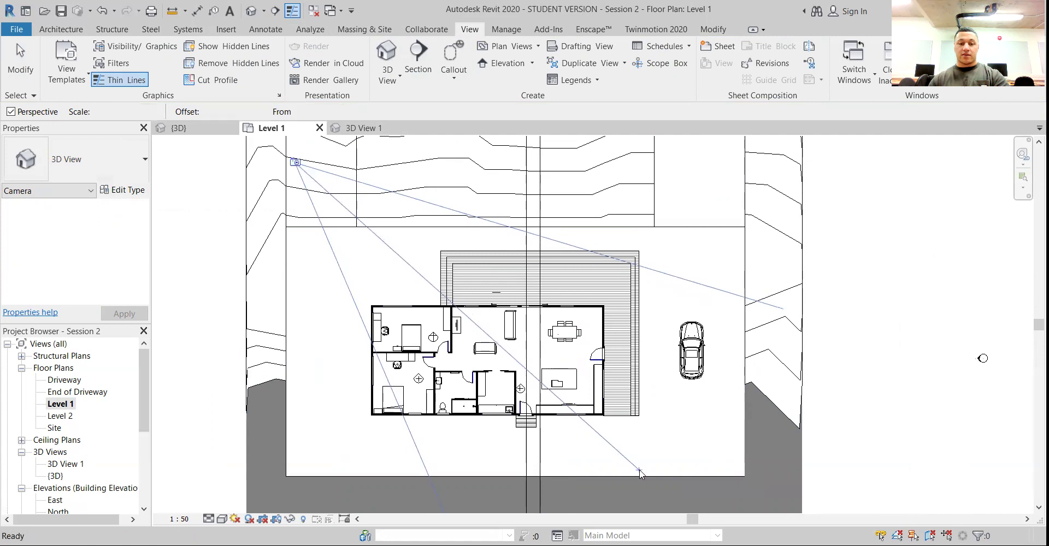
# Enlarge the exterior camera view's crop region on all four sides to frame the house, its deck and the surrounding terrain
pyautogui.scroll(-2, 744, 365)
pyautogui.moveTo(702, 404); pyautogui.dragTo(568, 420, button='middle')
pyautogui.moveTo(655, 358); pyautogui.dragTo(804, 357)
pyautogui.moveTo(393, 358); pyautogui.dragTo(282, 358)
pyautogui.moveTo(543, 260); pyautogui.dragTo(543, 238)
pyautogui.moveTo(543, 455); pyautogui.dragTo(544, 483)
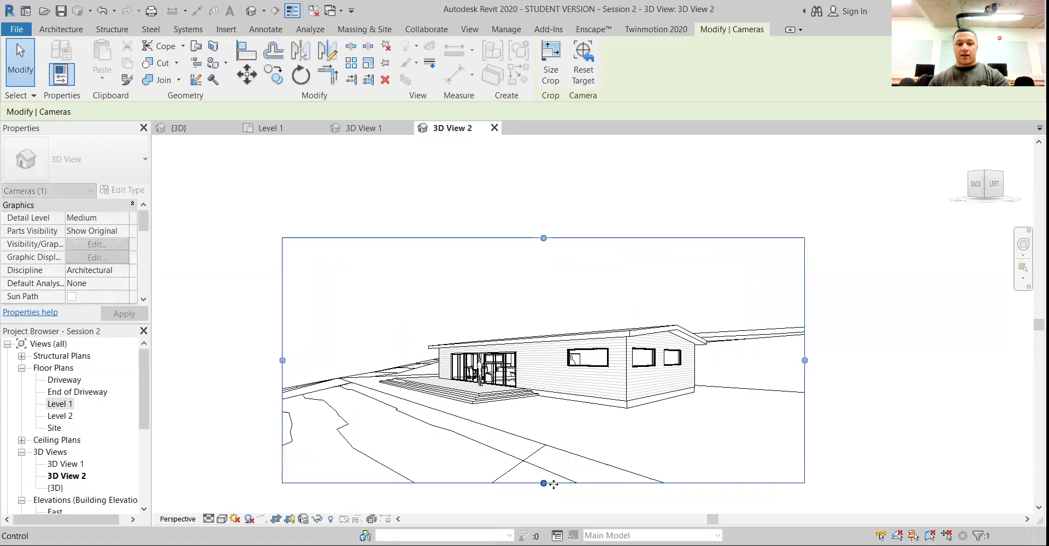
# Adjust the exterior camera with the navigation wheel to bring the house closer and show its corner, deck and roof, and close the wheel
pyautogui.hotkey('shift', 'w')
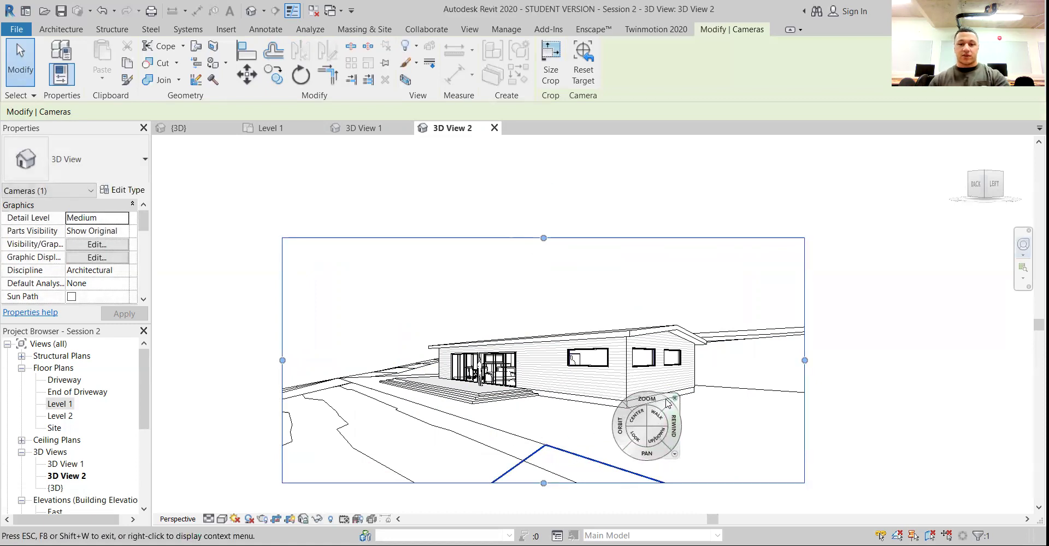
pyautogui.moveTo(630, 456); pyautogui.dragTo(590, 412)
pyautogui.moveTo(582, 451)
pyautogui.mouseDown()
pyautogui.moveTo(595, 453)
pyautogui.moveTo(534, 438)
pyautogui.mouseUp()
pyautogui.moveTo(548, 432); pyautogui.dragTo(517, 431)
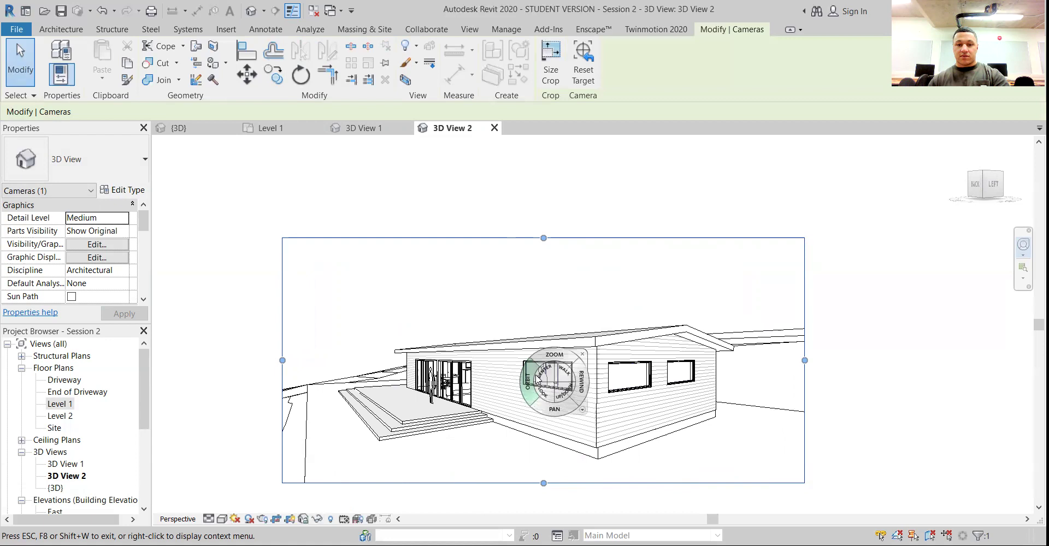
pyautogui.click(545, 377)
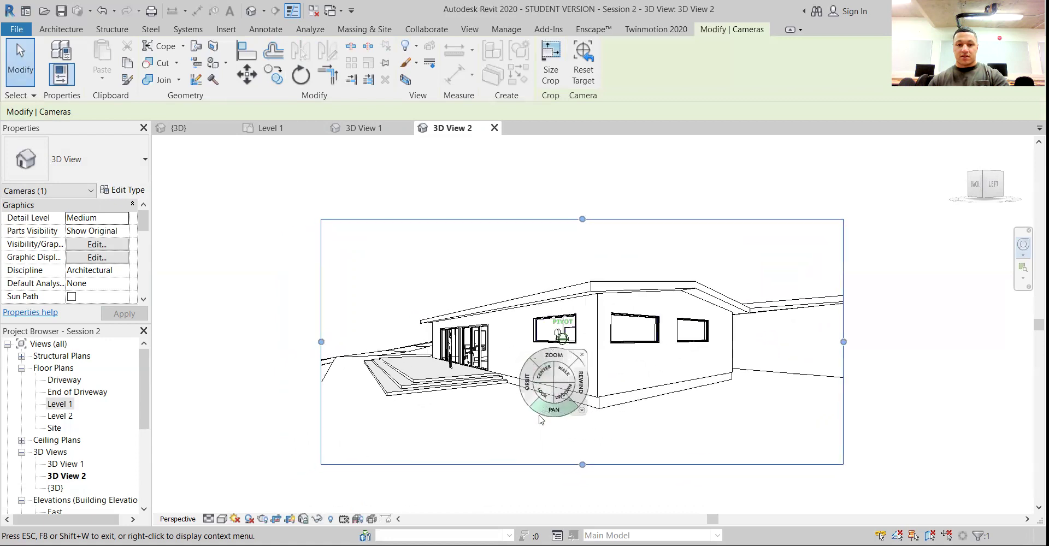
pyautogui.moveTo(531, 396)
pyautogui.mouseDown()
pyautogui.moveTo(511, 423)
pyautogui.moveTo(599, 423)
pyautogui.moveTo(347, 413)
pyautogui.moveTo(497, 421)
pyautogui.moveTo(534, 409)
pyautogui.moveTo(569, 372)
pyautogui.mouseUp()
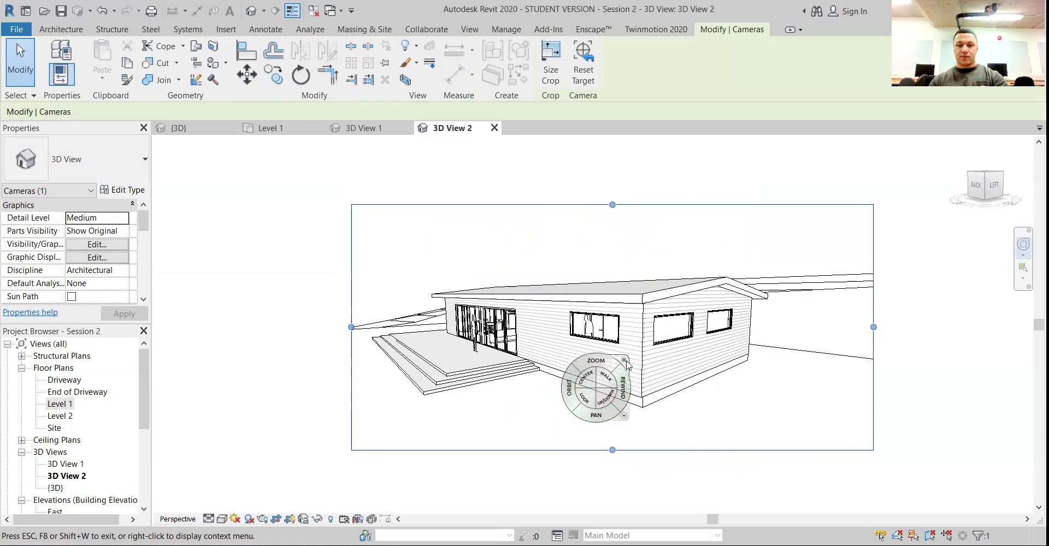
pyautogui.click(624, 360)
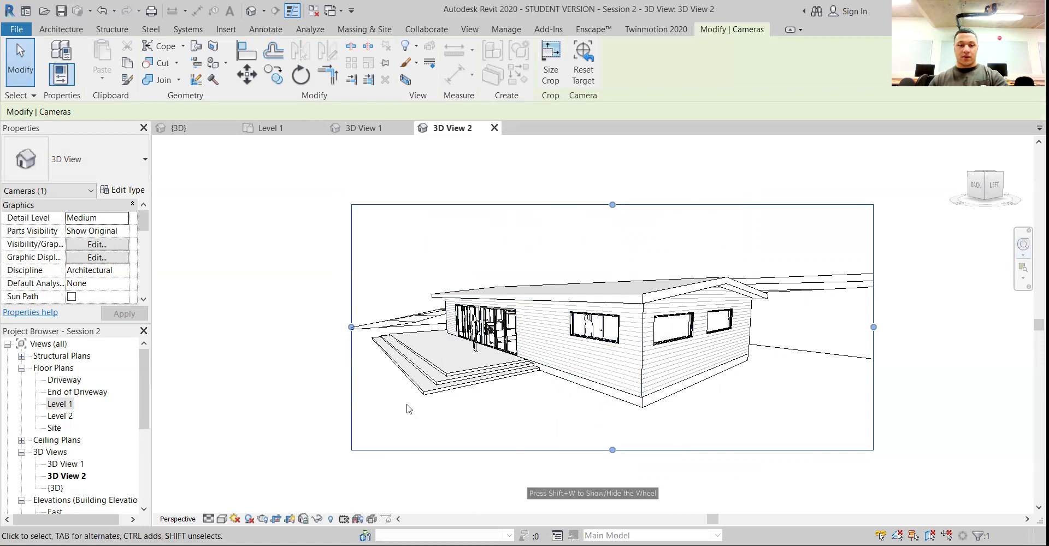
# Show the cameras of 3D View 1 and 3D View 2 one after the other in the {3D} view and clear the selection
pyautogui.doubleClick(55, 487)
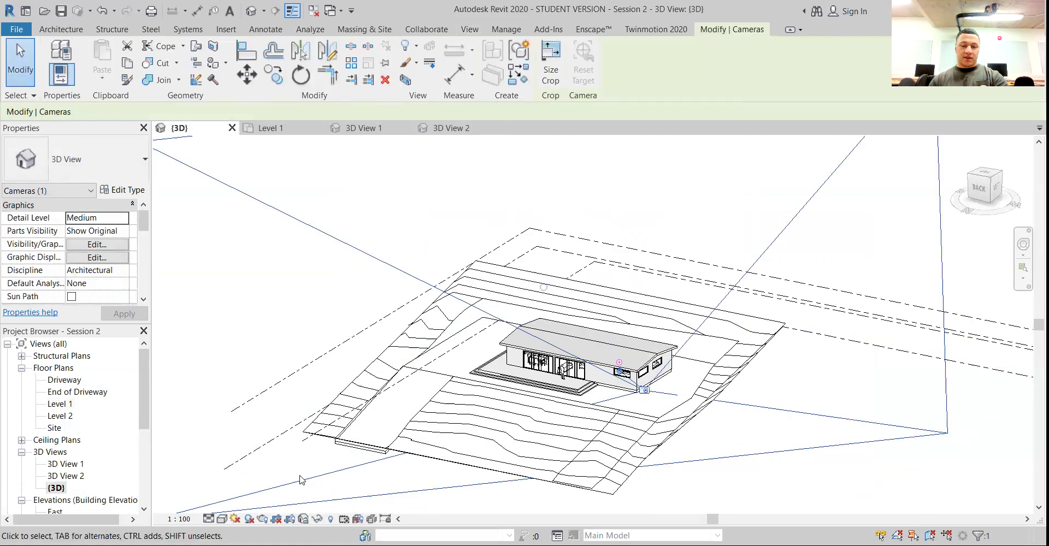
pyautogui.click(755, 485)
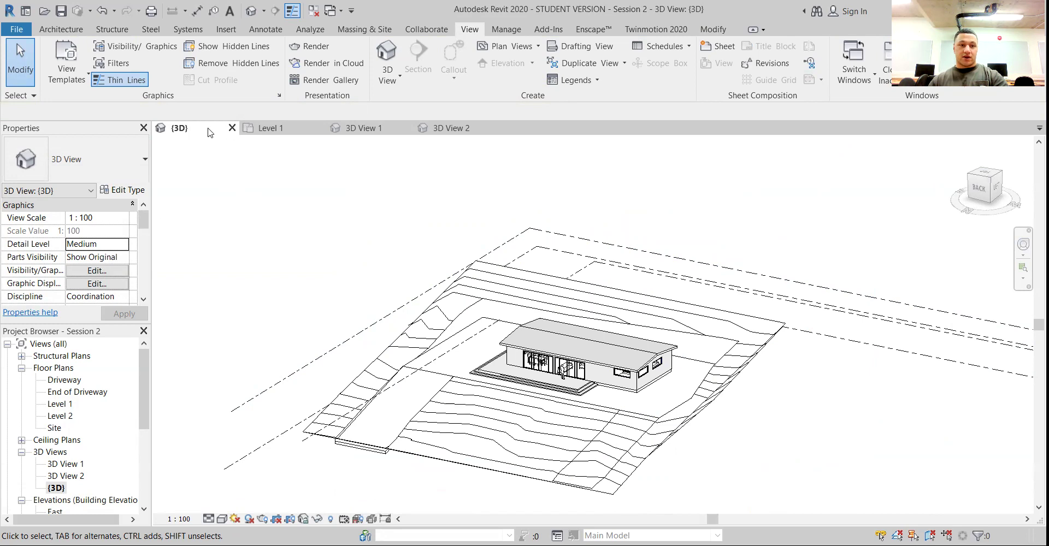
pyautogui.rightClick(70, 465)
pyautogui.click(125, 240)
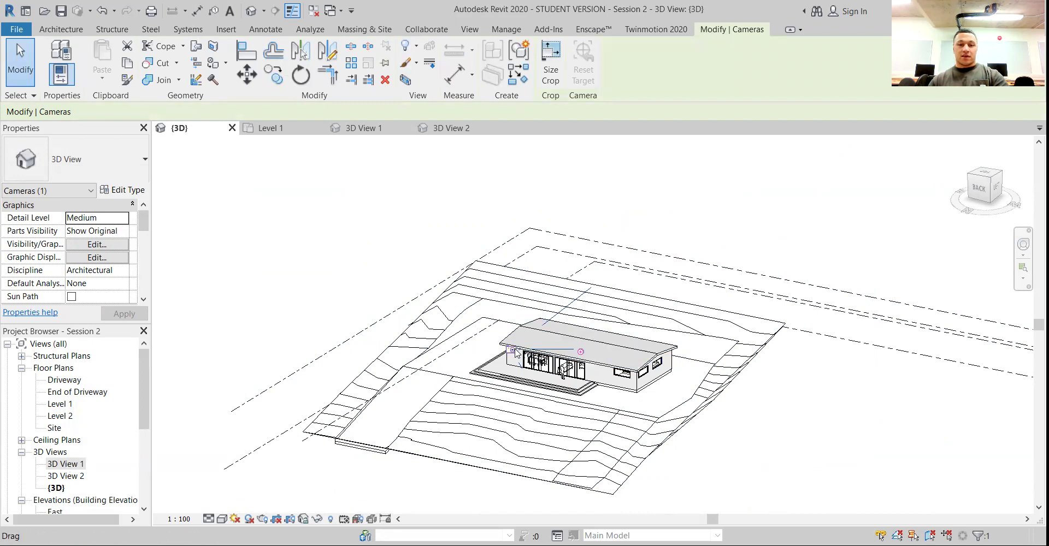
pyautogui.rightClick(71, 477)
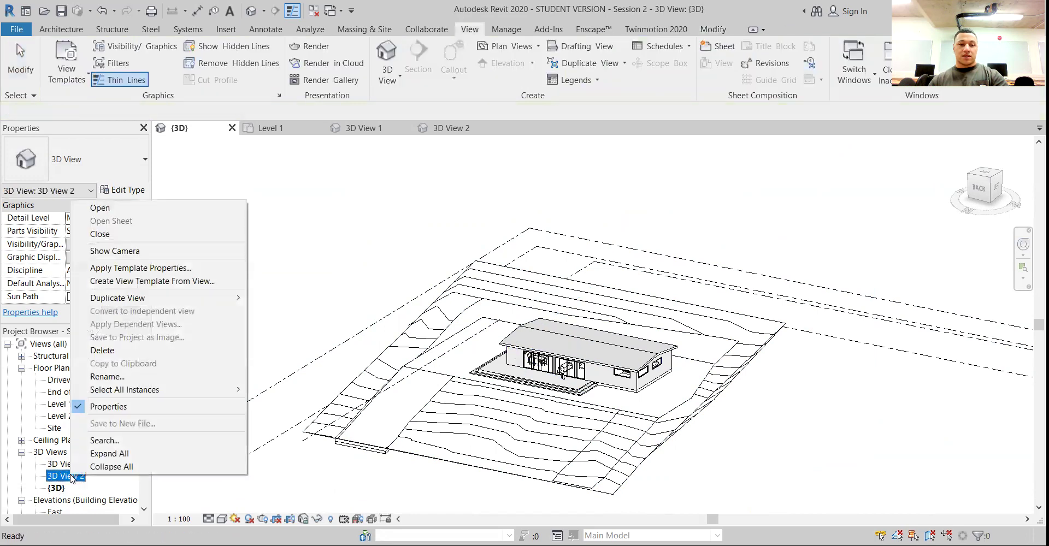
pyautogui.click(117, 253)
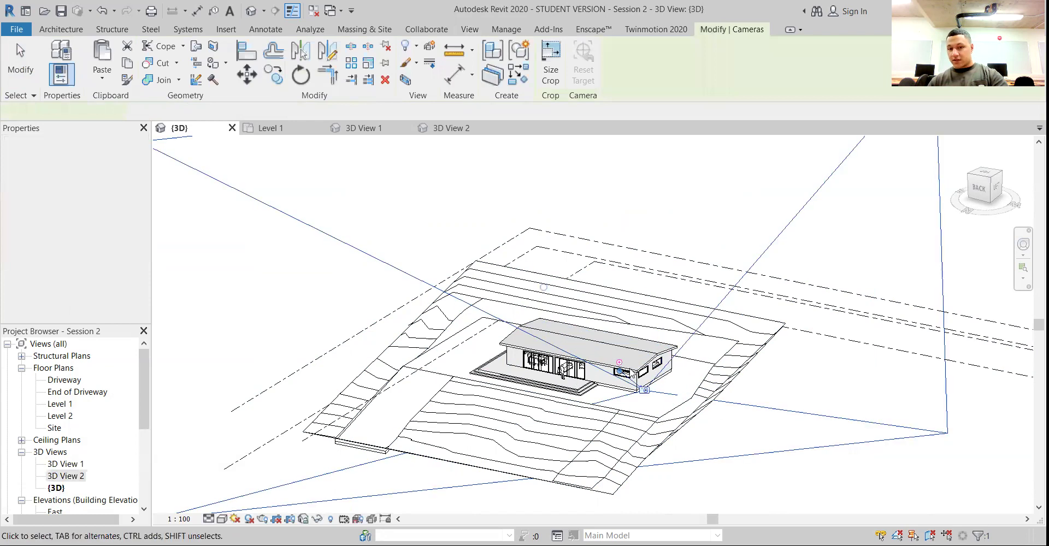
pyautogui.press('Escape')
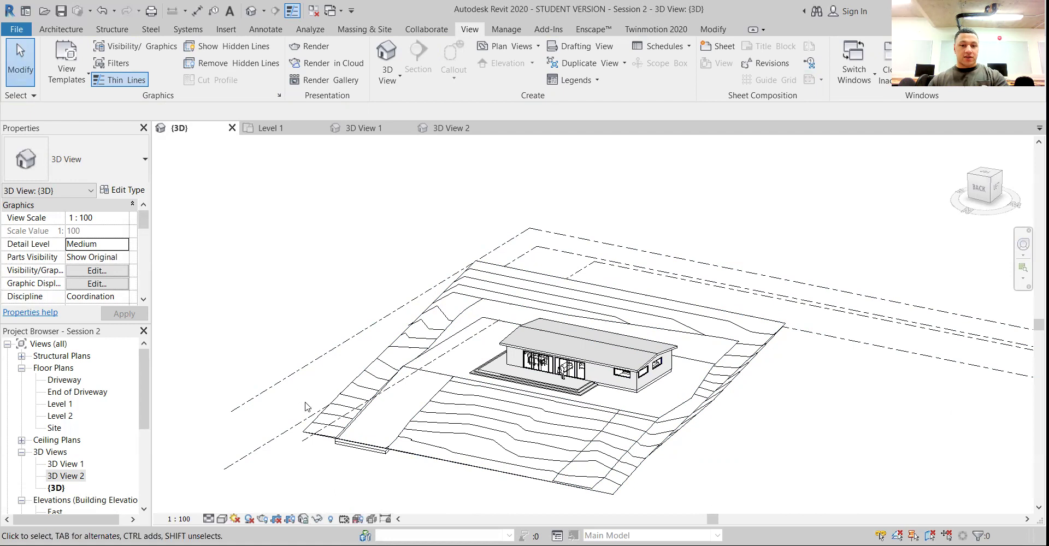
pyautogui.keyDown('shift'); pyautogui.moveTo(475, 432); pyautogui.dragTo(462, 343, button='middle'); pyautogui.keyUp('shift')
pyautogui.scroll(3, 463, 345)
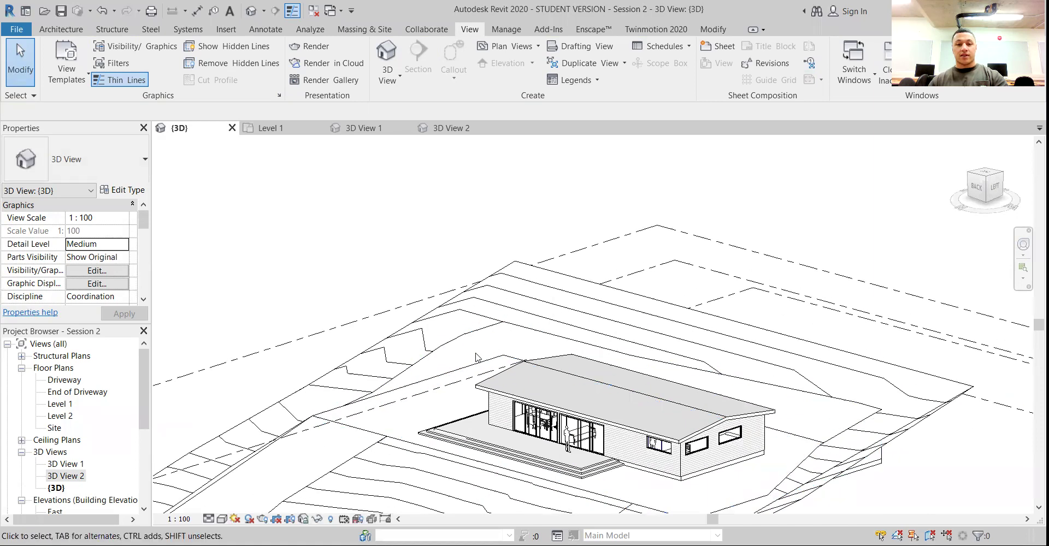
pyautogui.scroll(-3, 478, 355)
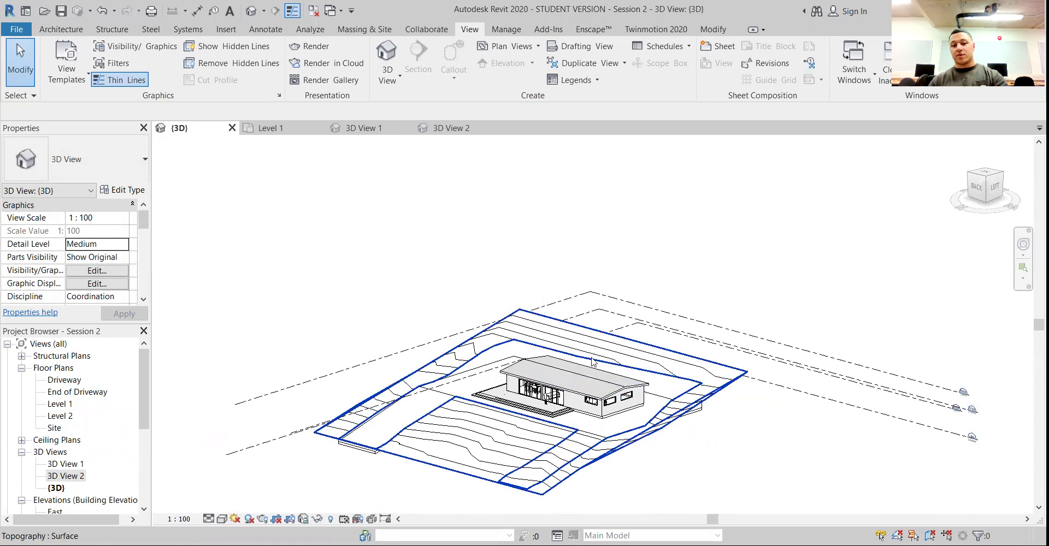
pyautogui.keyDown('shift'); pyautogui.moveTo(560, 385); pyautogui.dragTo(548, 421, button='middle'); pyautogui.keyUp('shift')
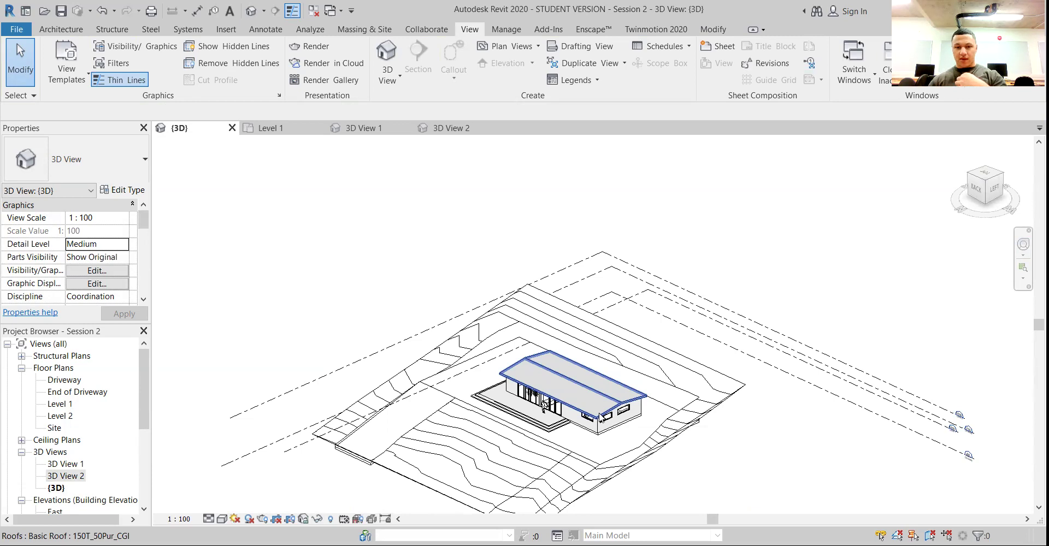
# Hide all four levels in the {3D} view
pyautogui.scroll(1, 597, 414)
pyautogui.moveTo(887, 435); pyautogui.dragTo(834, 331)
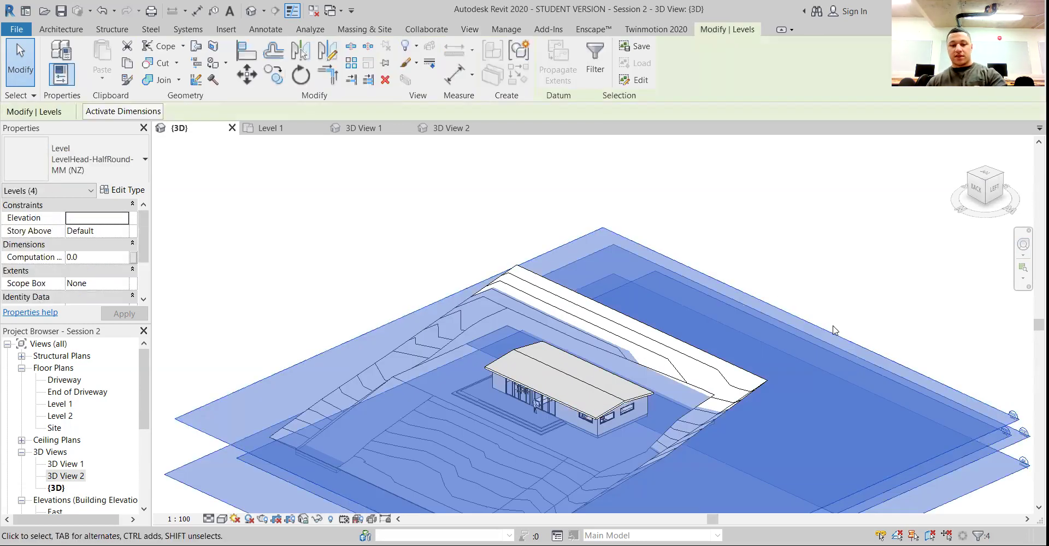
pyautogui.press('e')
pyautogui.press('h')
pyautogui.keyDown('shift'); pyautogui.moveTo(654, 331); pyautogui.dragTo(634, 335, button='middle'); pyautogui.keyUp('shift')
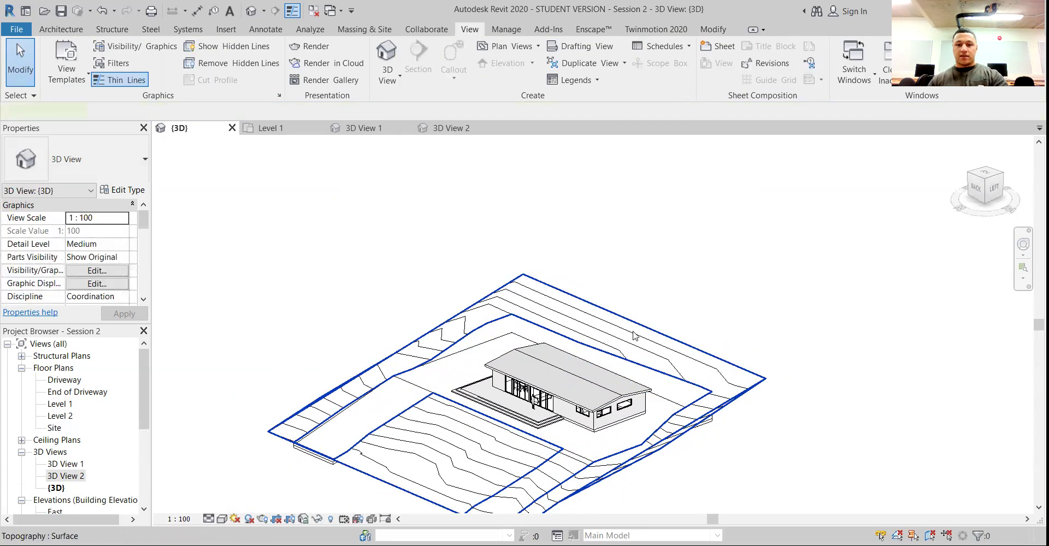
# Hide the terrain surface, the pad around the house and the sloped driveway in the {3D} view
pyautogui.click(634, 335)
pyautogui.press('e')
pyautogui.press('h')
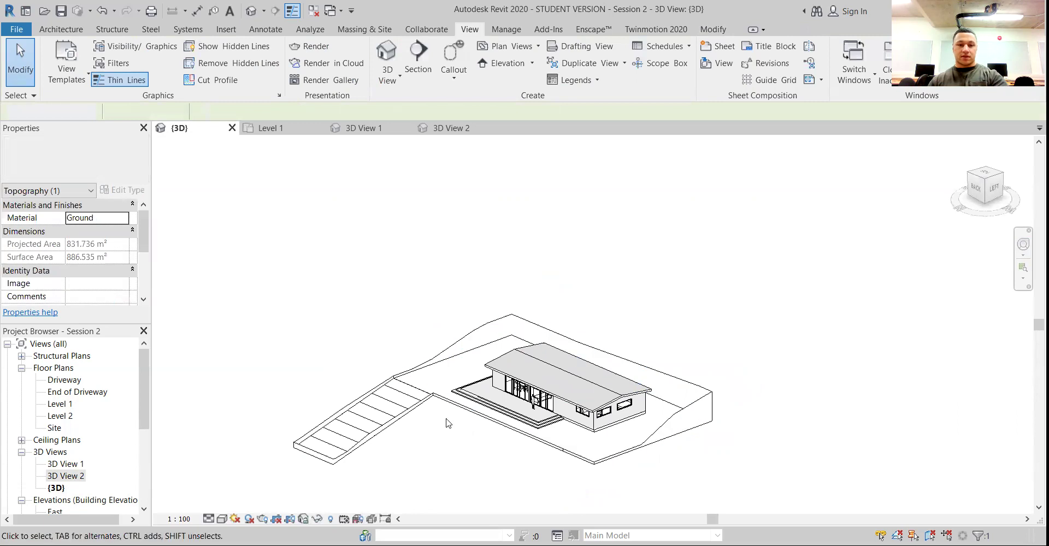
pyautogui.click(698, 405)
pyautogui.press('e')
pyautogui.press('h')
pyautogui.click(367, 440)
pyautogui.press('e')
pyautogui.press('h')
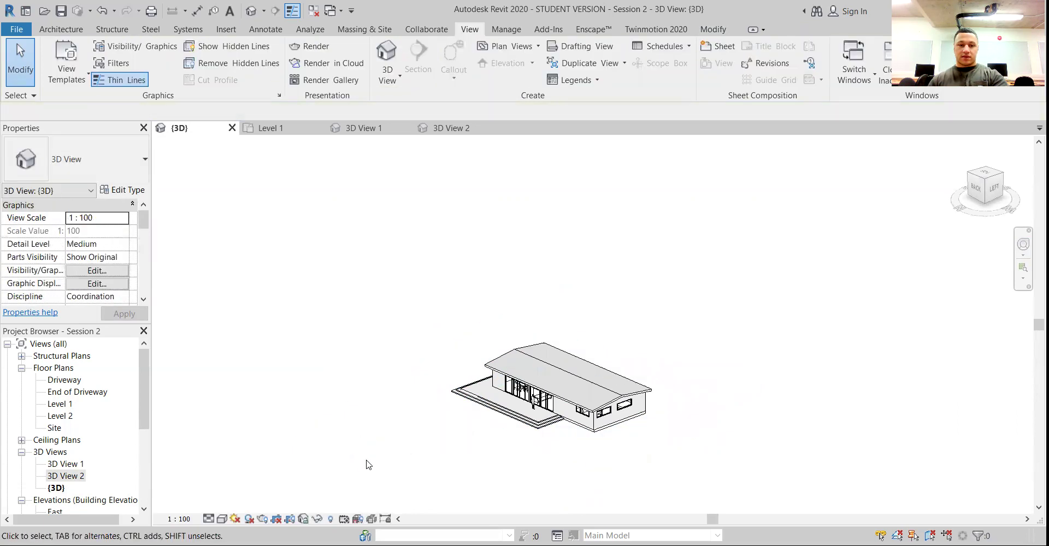
# Reveal the hidden elements in the {3D} view, inspect the hidden topography, and leave the reveal mode
pyautogui.click(331, 520)
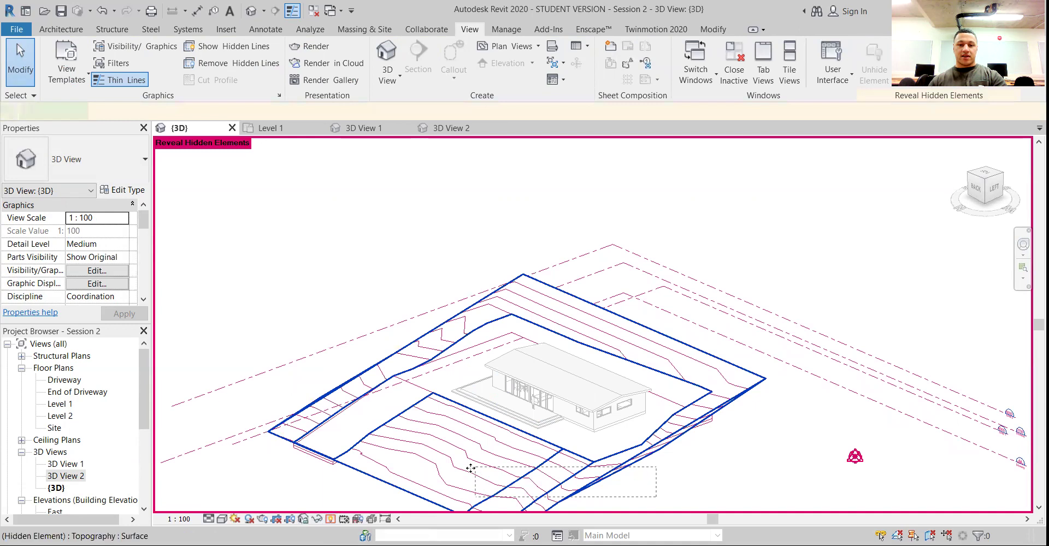
pyautogui.click(502, 474)
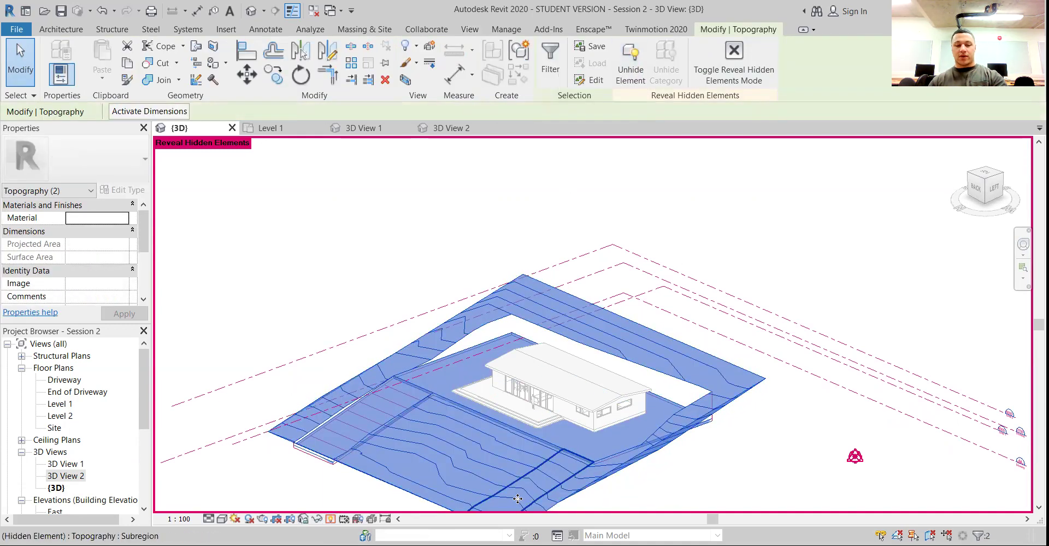
pyautogui.click(330, 519)
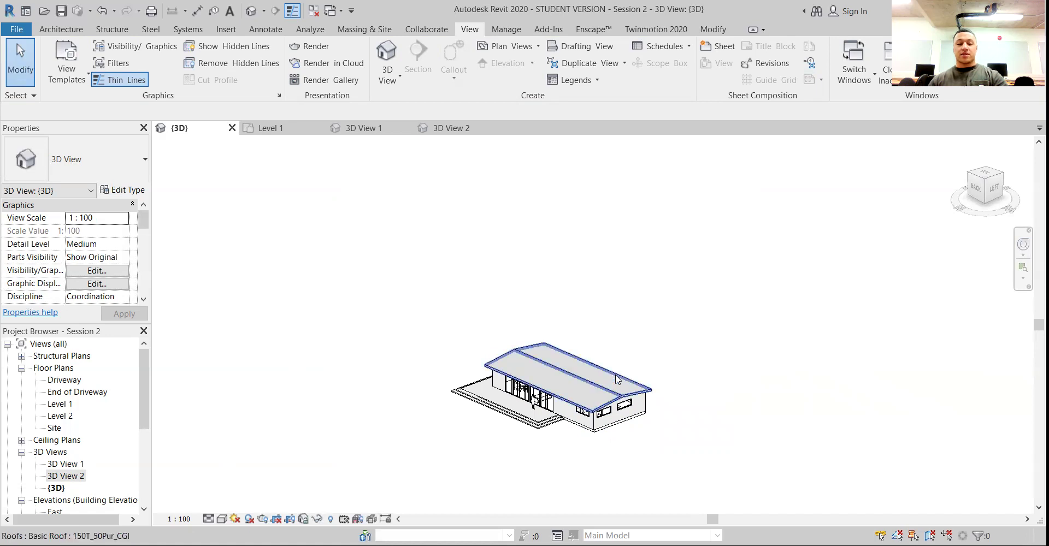
# Displace the roof straight up from the house by about 17010 mm along Z
pyautogui.scroll(2, 621, 378)
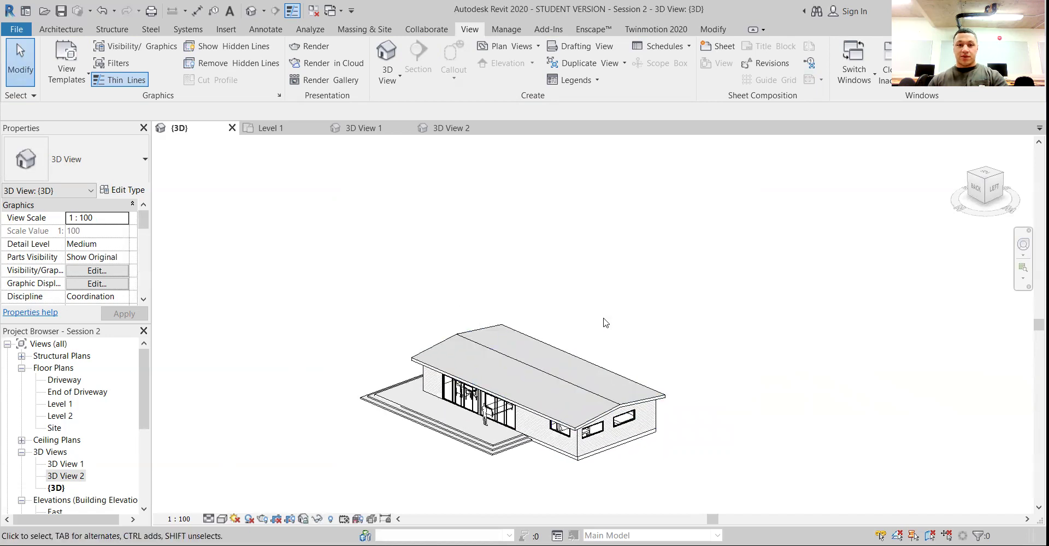
pyautogui.click(534, 372)
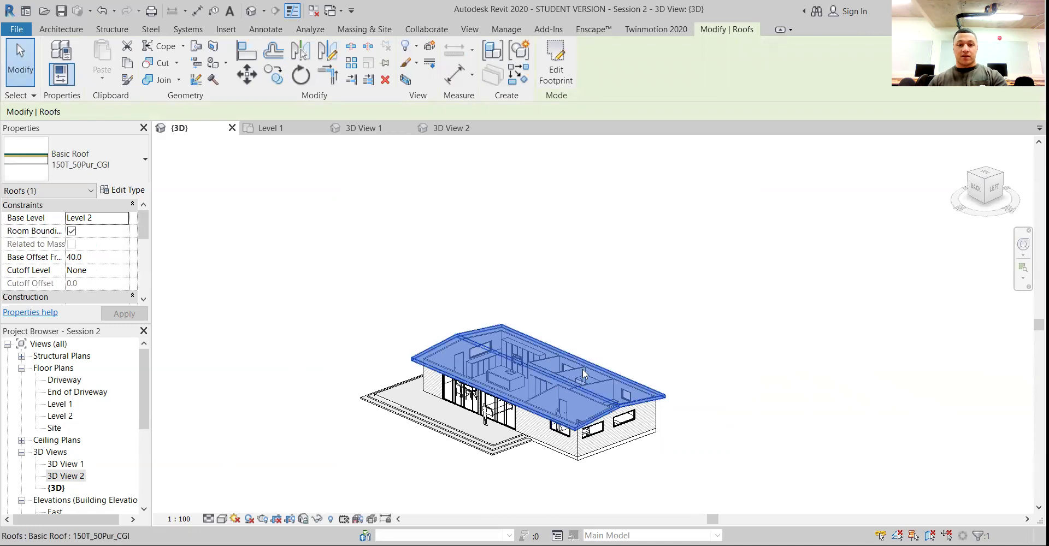
pyautogui.click(429, 48)
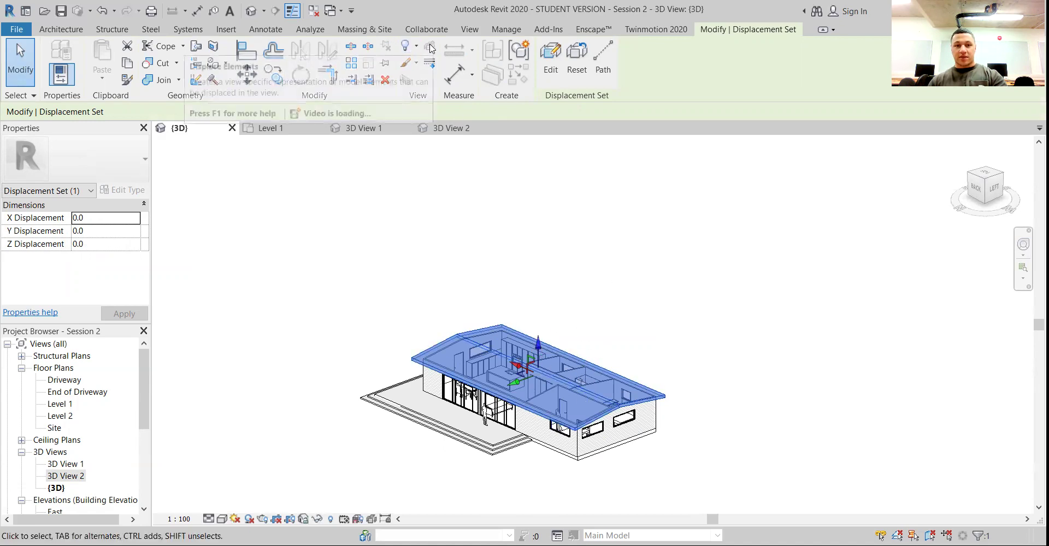
pyautogui.moveTo(540, 349); pyautogui.dragTo(540, 165)
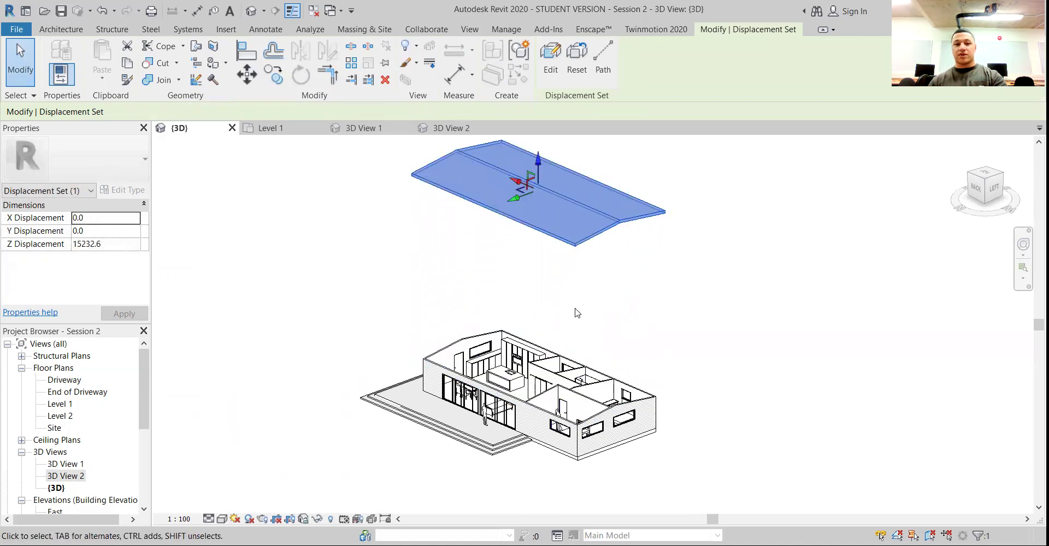
pyautogui.scroll(-1, 577, 312)
pyautogui.moveTo(583, 312); pyautogui.dragTo(578, 342, button='middle')
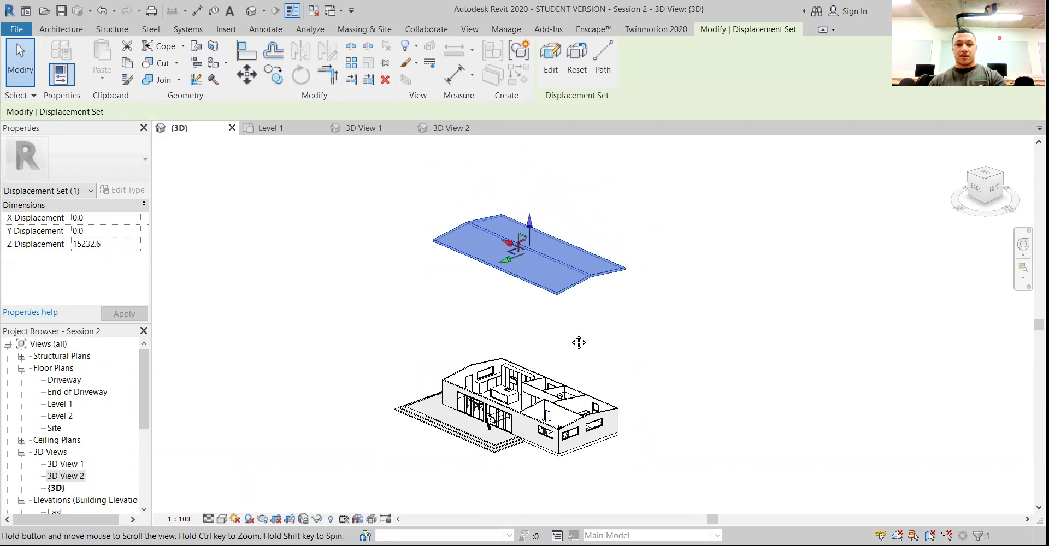
pyautogui.moveTo(533, 228); pyautogui.dragTo(532, 212)
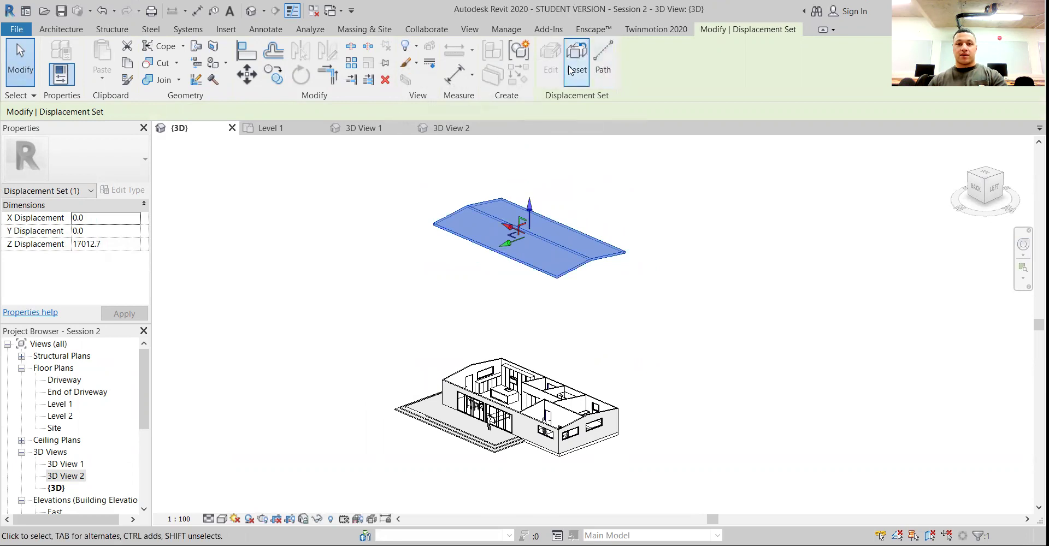
# Add displacement paths at the four corners of the raised roof, linking them down to the house
pyautogui.click(603, 60)
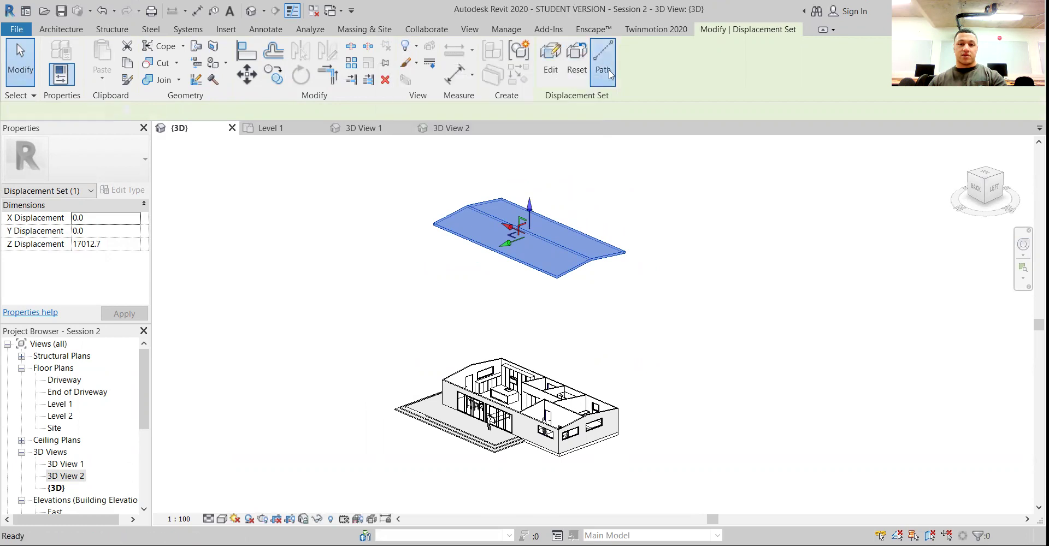
pyautogui.click(431, 231)
pyautogui.click(499, 201)
pyautogui.click(555, 281)
pyautogui.click(625, 253)
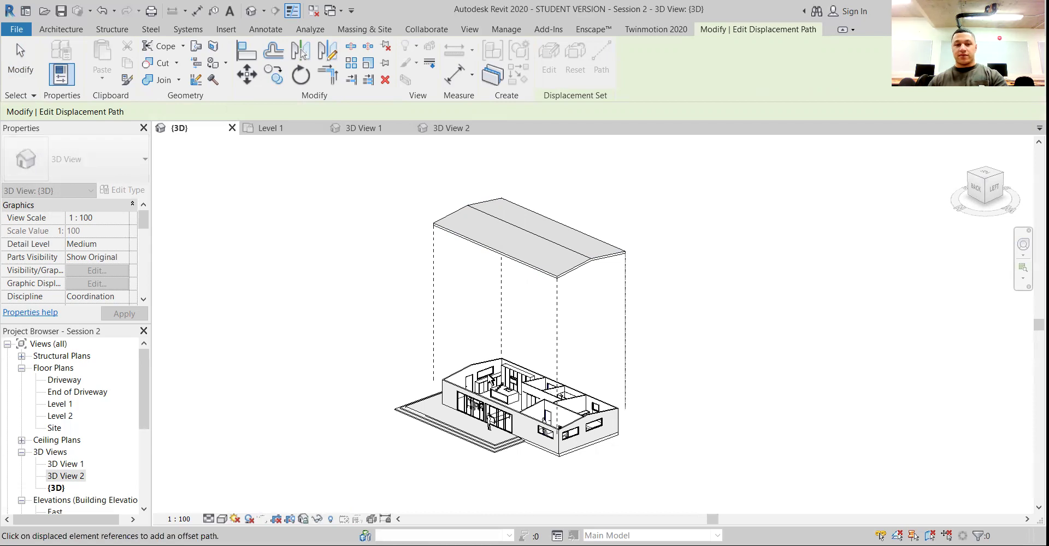
pyautogui.press('Escape')
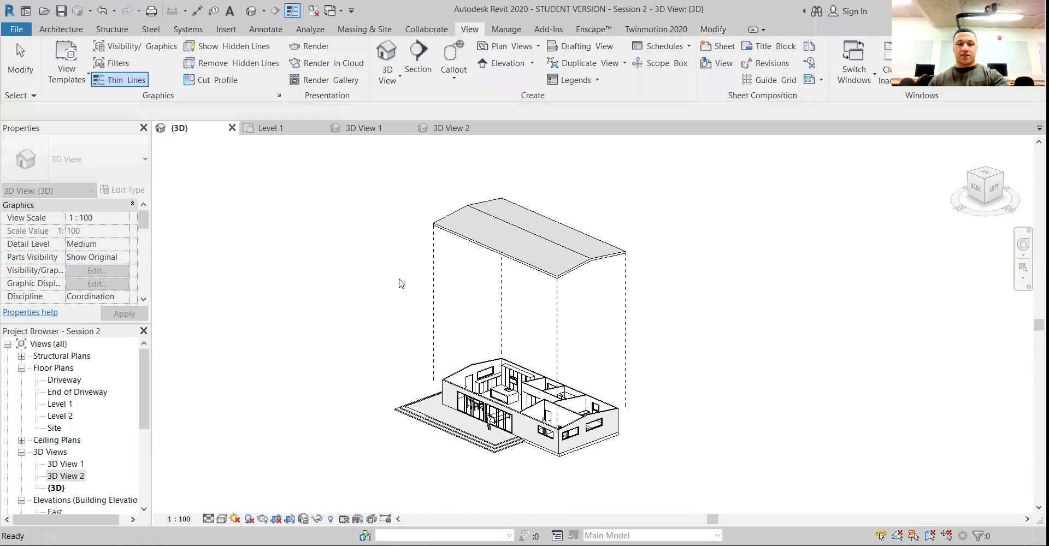
# Displace the gable end wall with two windows outward by about -4890 mm along X
pyautogui.scroll(2, 596, 435)
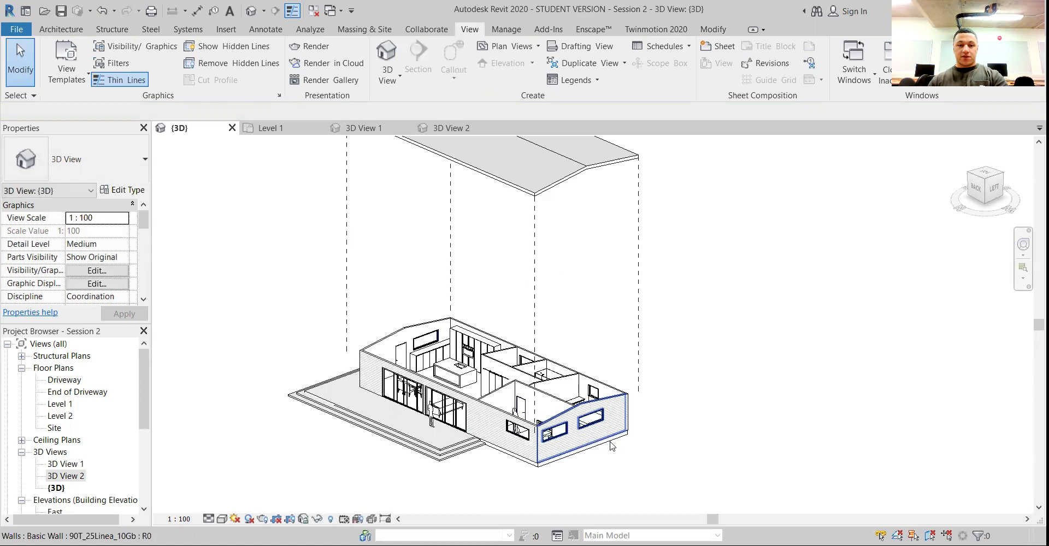
pyautogui.scroll(2, 573, 456)
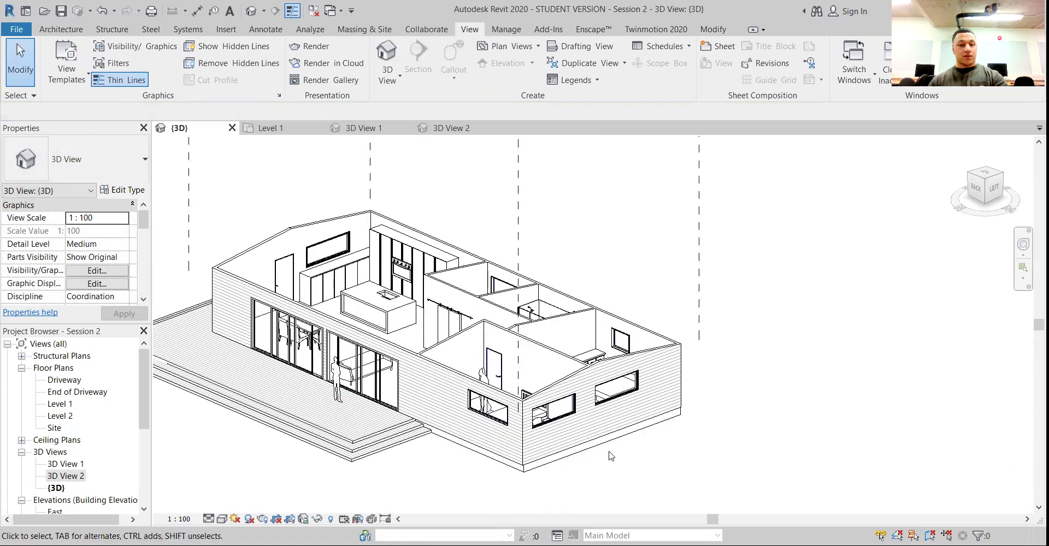
pyautogui.scroll(-3, 478, 469)
pyautogui.keyDown('shift'); pyautogui.moveTo(621, 452); pyautogui.dragTo(586, 415, button='middle'); pyautogui.keyUp('shift')
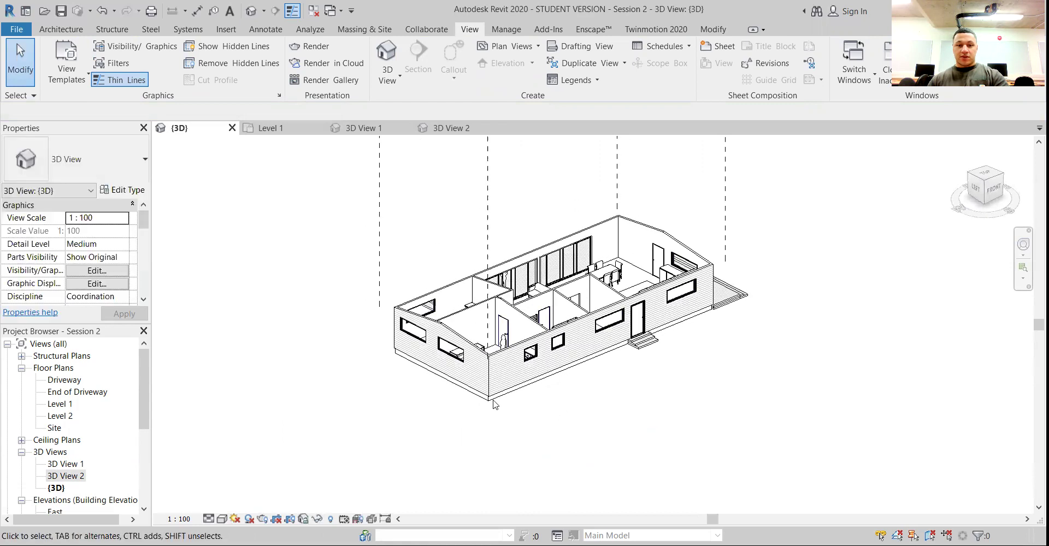
pyautogui.click(462, 344)
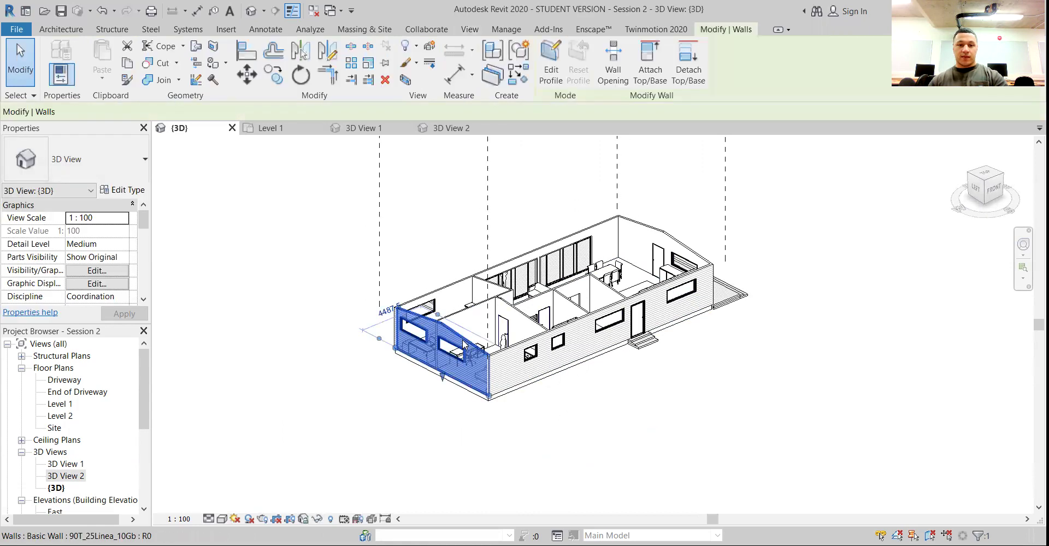
pyautogui.click(430, 49)
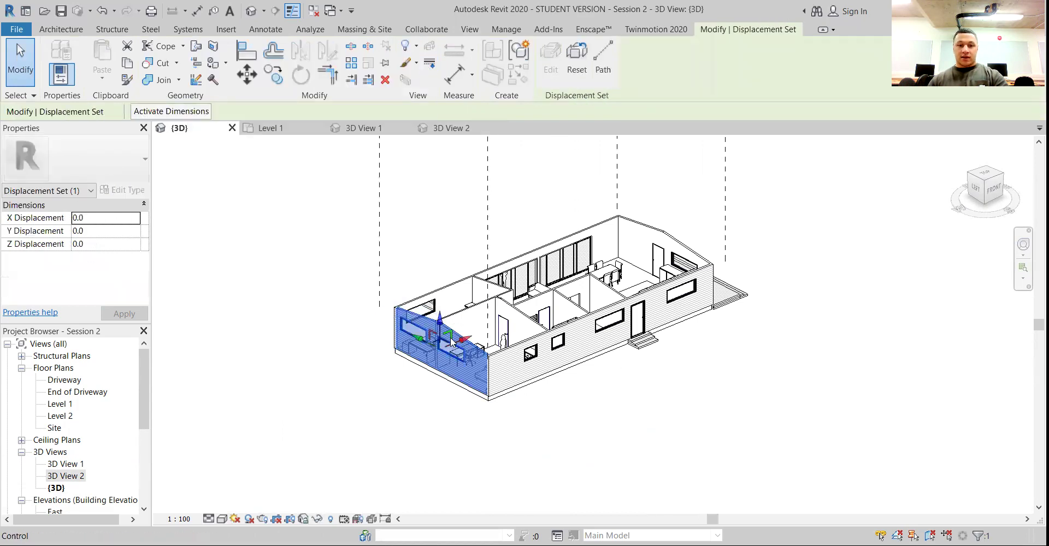
pyautogui.moveTo(440, 331); pyautogui.dragTo(403, 376)
# Displace the long exterior wall with the entrance door outward by about -5435 mm along Y
pyautogui.click(505, 370)
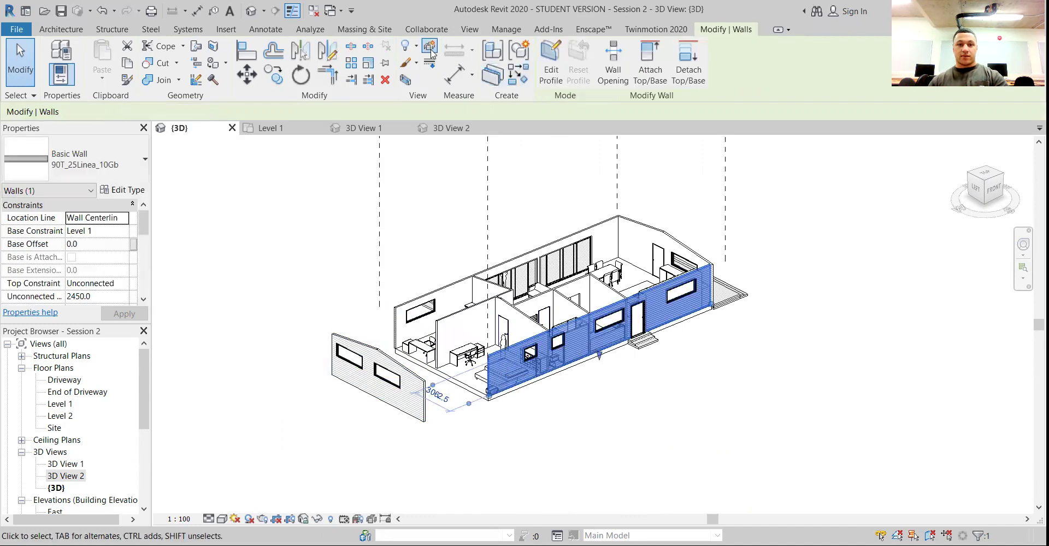
pyautogui.click(430, 48)
pyautogui.moveTo(580, 325); pyautogui.dragTo(626, 376)
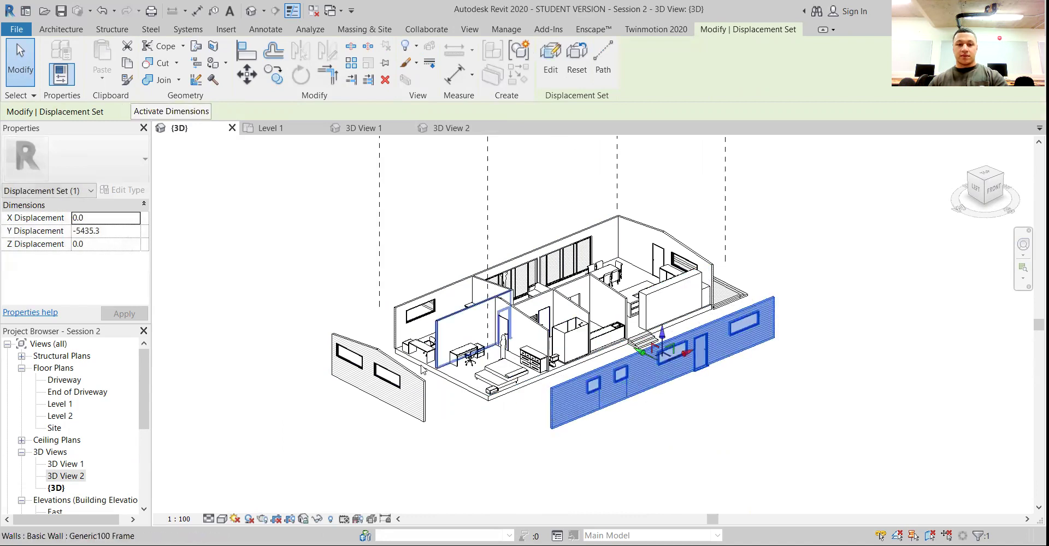
pyautogui.click(283, 296)
# Add displacement paths from the corners of the displaced gable end wall and long entrance wall back to the house
pyautogui.click(382, 382)
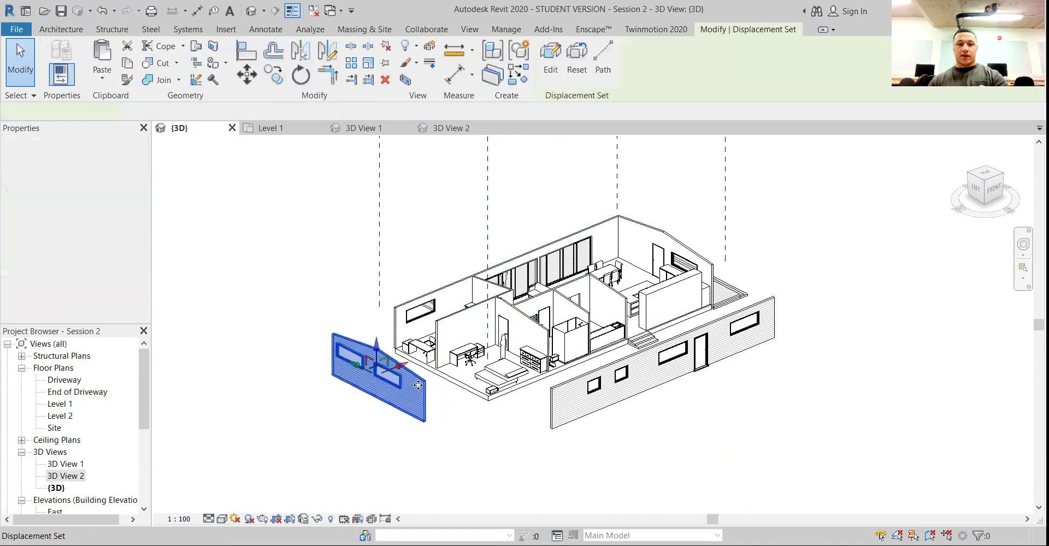
pyautogui.click(602, 55)
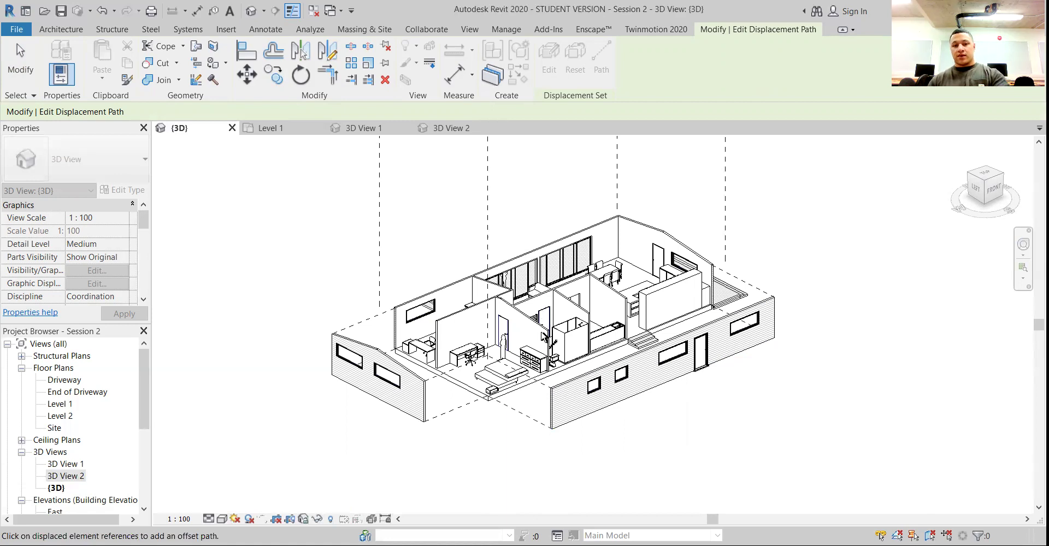
pyautogui.press('Escape')
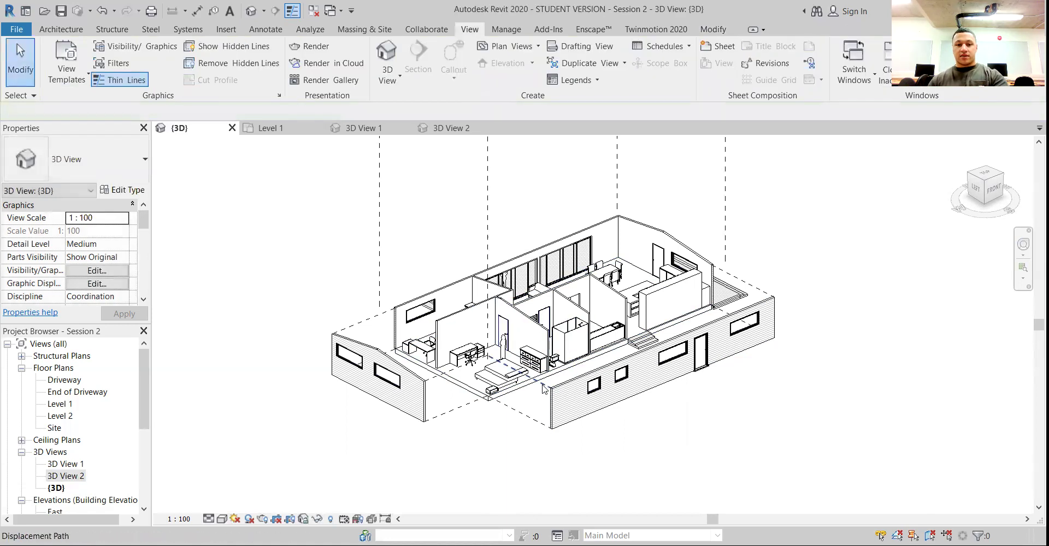
# Remove the displacement paths at the two upper corners of the long entrance wall
pyautogui.click(542, 385)
pyautogui.press('Escape')
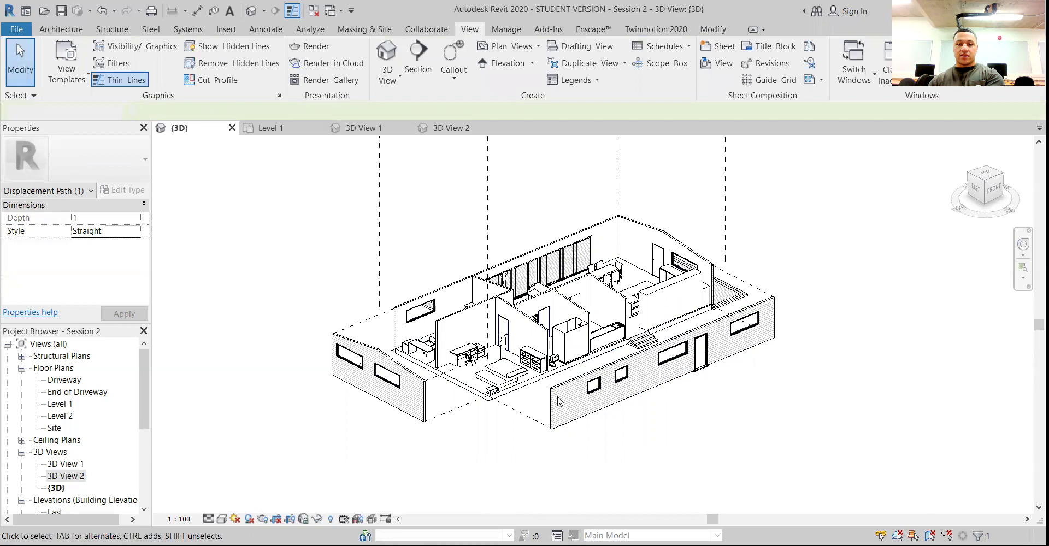
pyautogui.click(754, 287)
pyautogui.press('Escape')
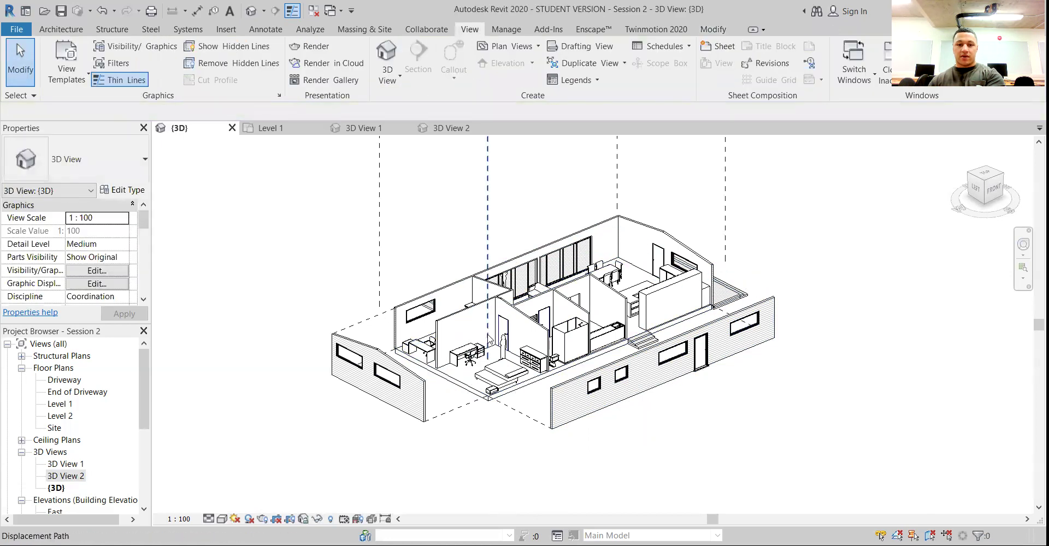
# Undo the deletion of the displacement path at the roof's front corner
pyautogui.scroll(-3, 562, 345)
pyautogui.moveTo(557, 323); pyautogui.dragTo(553, 378, button='middle')
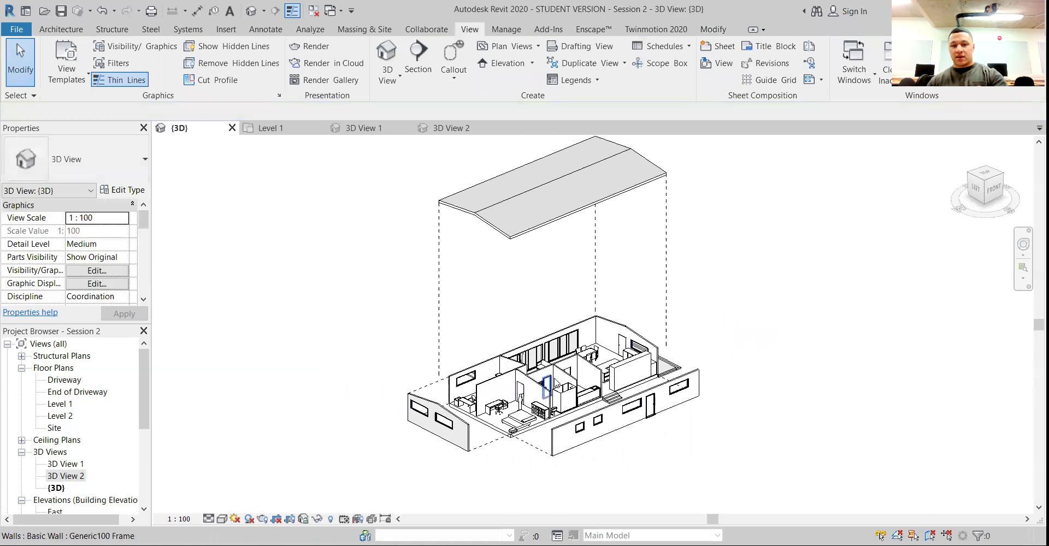
pyautogui.hotkey('ctrl', 'z')
pyautogui.scroll(-3, 510, 355)
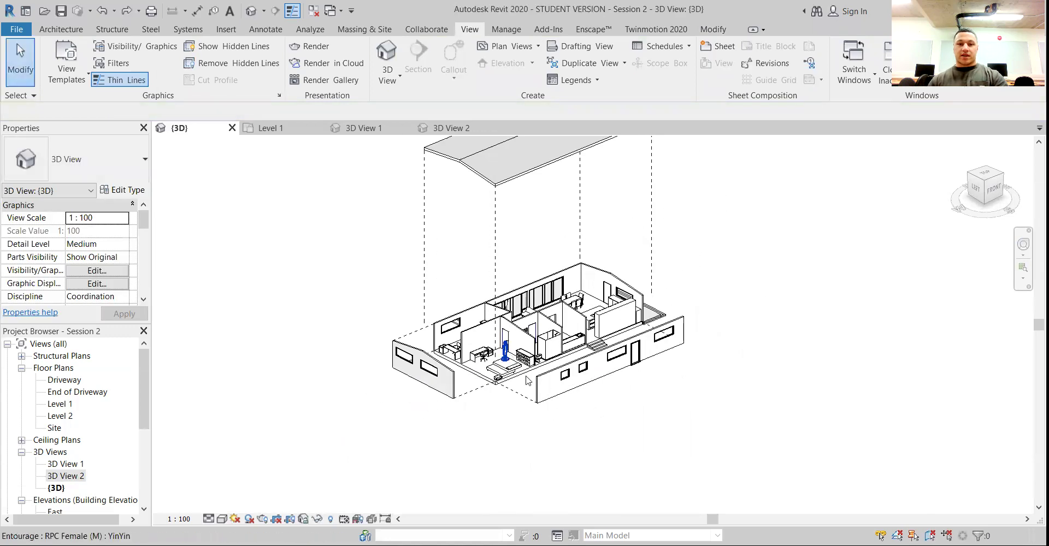
# Try shifting the raised roof about 11800 mm along Y and the gable end wall along Y, and undo both moves
pyautogui.scroll(-1, 579, 410)
pyautogui.click(546, 175)
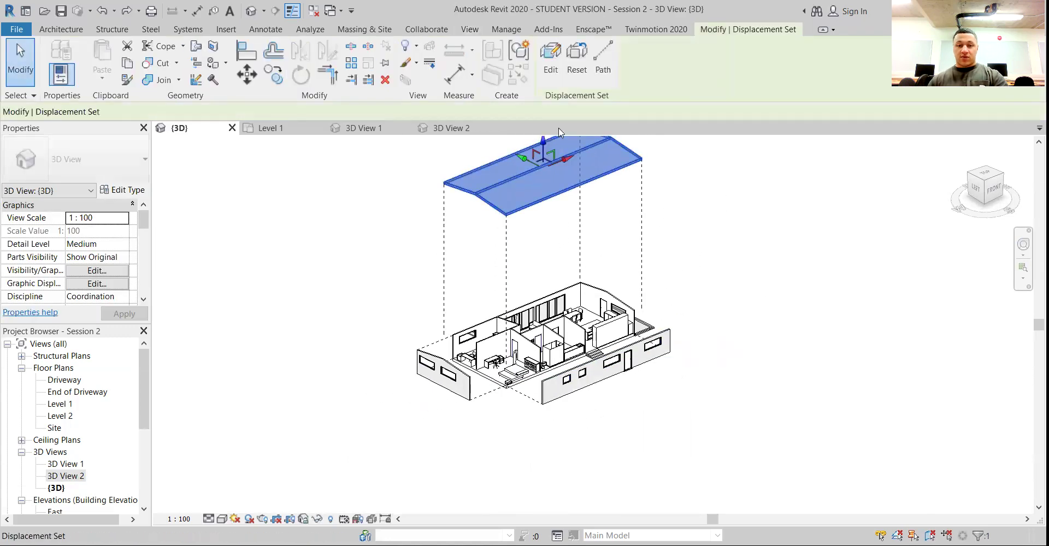
pyautogui.moveTo(518, 154); pyautogui.dragTo(442, 214)
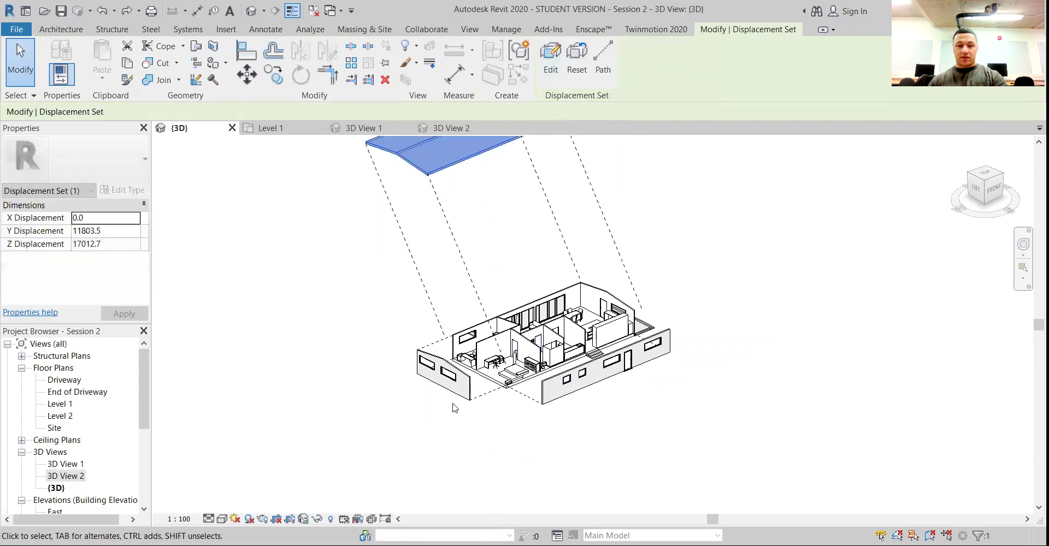
pyautogui.click(425, 373)
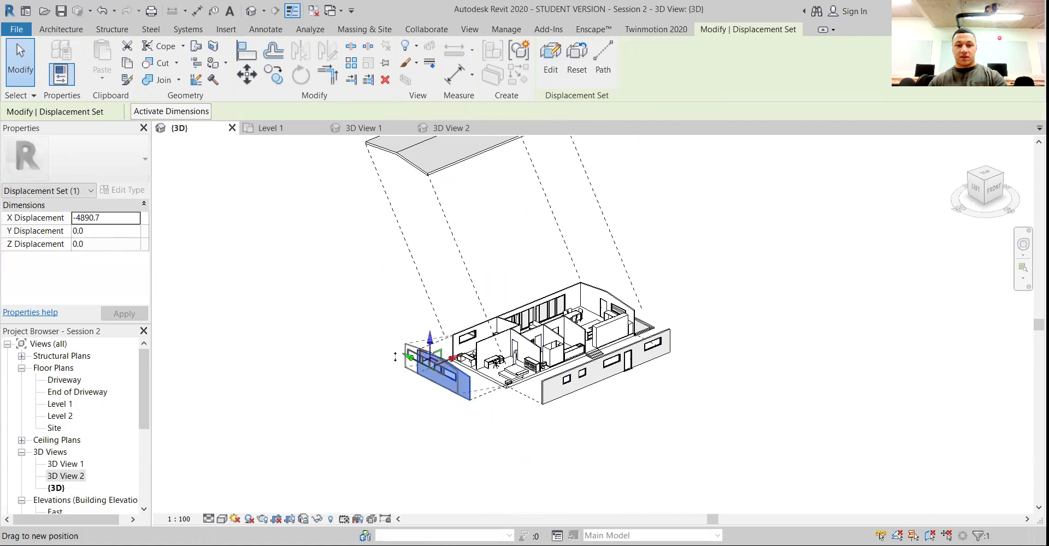
pyautogui.moveTo(395, 357); pyautogui.dragTo(389, 348)
pyautogui.hotkey('ctrl', 'z')
pyautogui.hotkey('ctrl', 'z')
pyautogui.click(544, 200)
pyautogui.click(549, 63)
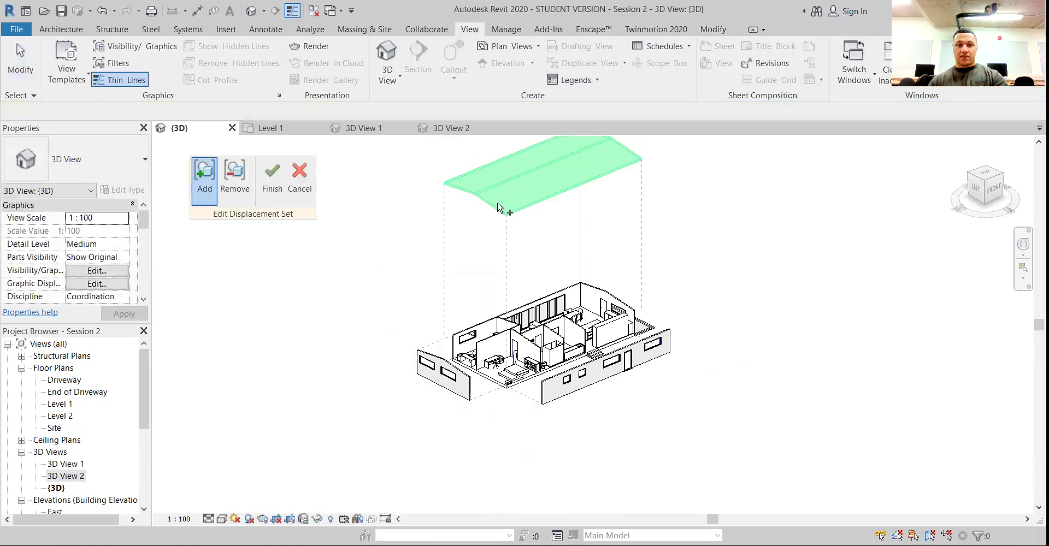
pyautogui.moveTo(412, 294); pyautogui.dragTo(363, 388, button='middle')
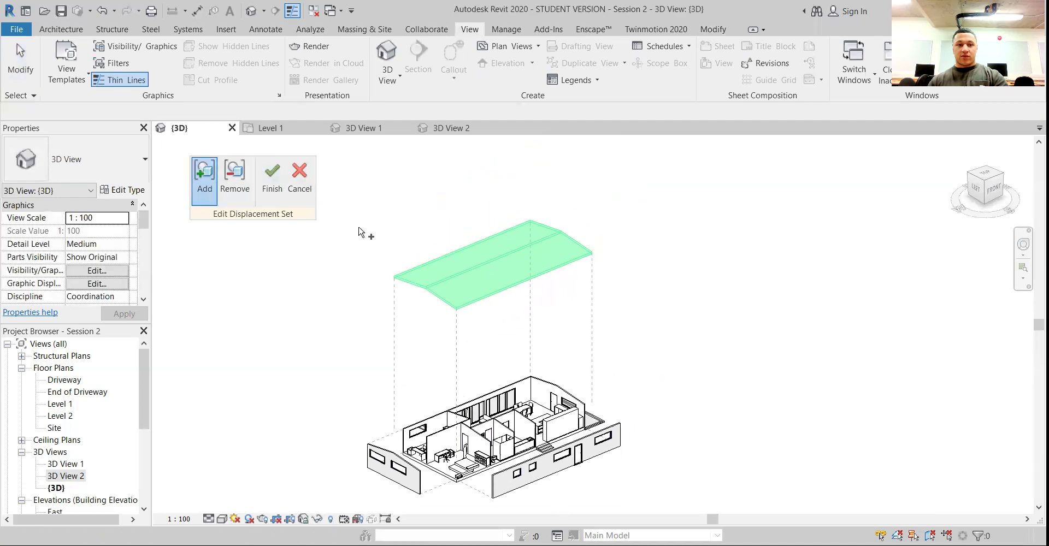
pyautogui.click(299, 177)
# Examine the exploded house from several angles, including the raised roof, the displaced walls and the rear long wall
pyautogui.scroll(-3, 451, 315)
pyautogui.moveTo(465, 368); pyautogui.dragTo(414, 382, button='middle')
pyautogui.scroll(5, 414, 382)
pyautogui.moveTo(544, 419)
pyautogui.keyDown('shift'); pyautogui.mouseDown(button='middle')
pyautogui.moveTo(426, 417)
pyautogui.moveTo(318, 387)
pyautogui.moveTo(508, 389)
pyautogui.moveTo(614, 363)
pyautogui.moveTo(555, 417)
pyautogui.moveTo(538, 403)
pyautogui.mouseUp(button='middle'); pyautogui.keyUp('shift')
pyautogui.scroll(-3, 538, 402)
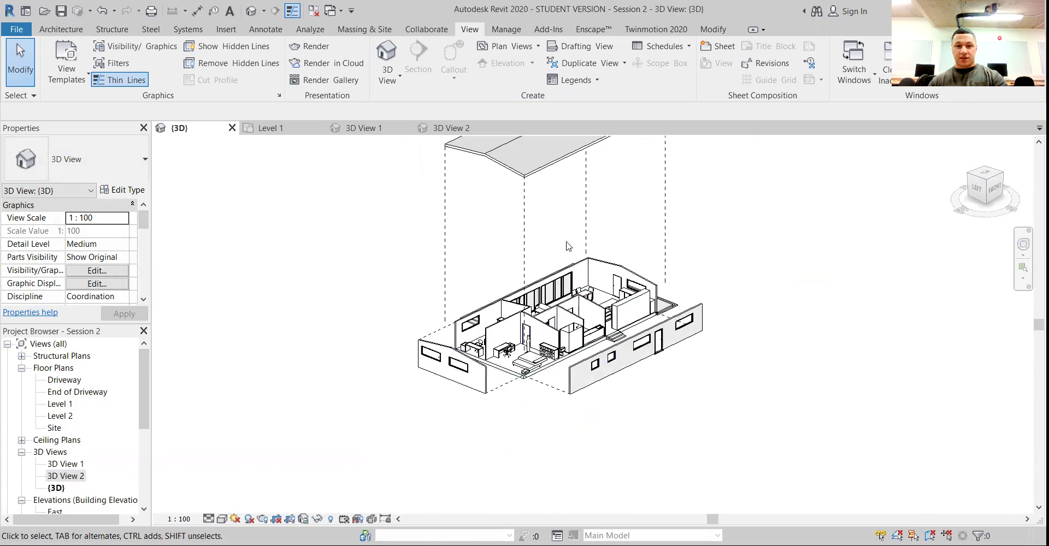
pyautogui.click(529, 173)
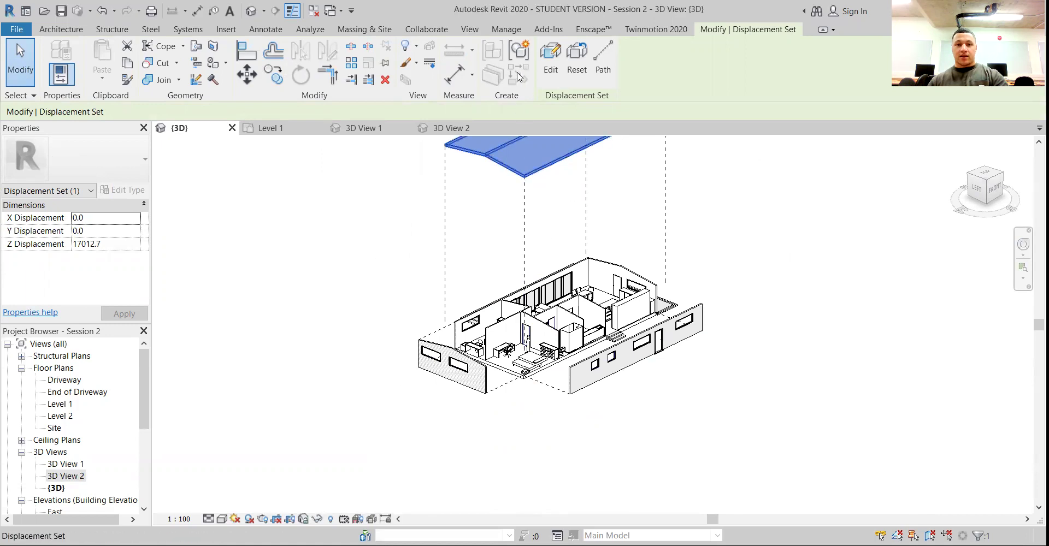
pyautogui.click(391, 236)
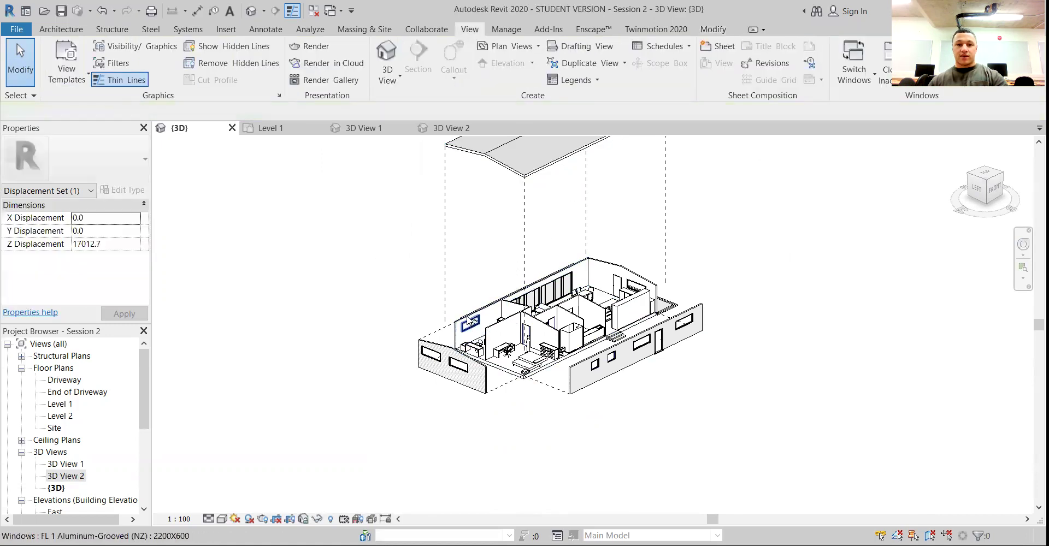
pyautogui.click(481, 313)
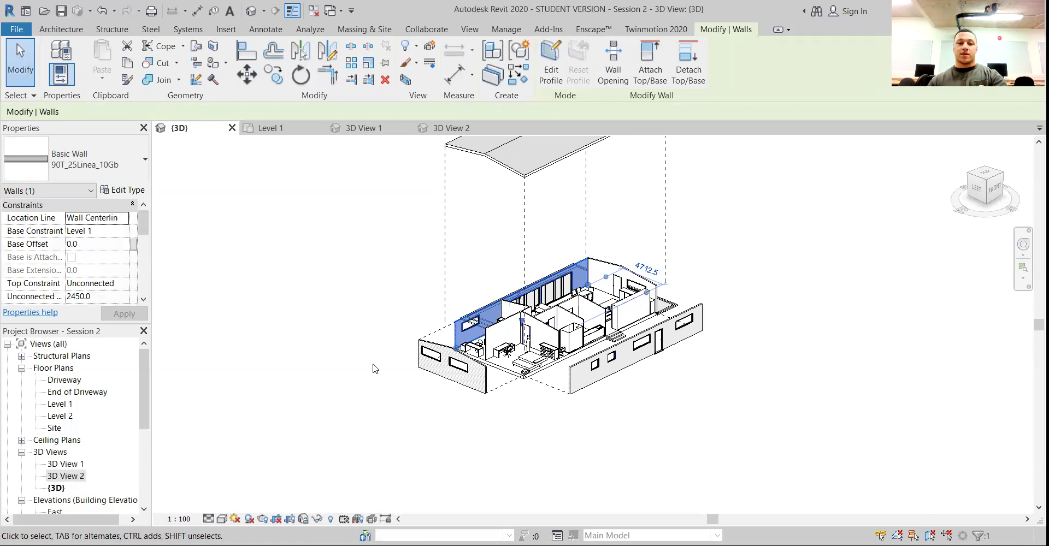
pyautogui.keyDown('shift'); pyautogui.moveTo(551, 446); pyautogui.dragTo(505, 434, button='middle'); pyautogui.keyUp('shift')
pyautogui.scroll(2, 520, 475)
pyautogui.scroll(-2, 639, 401)
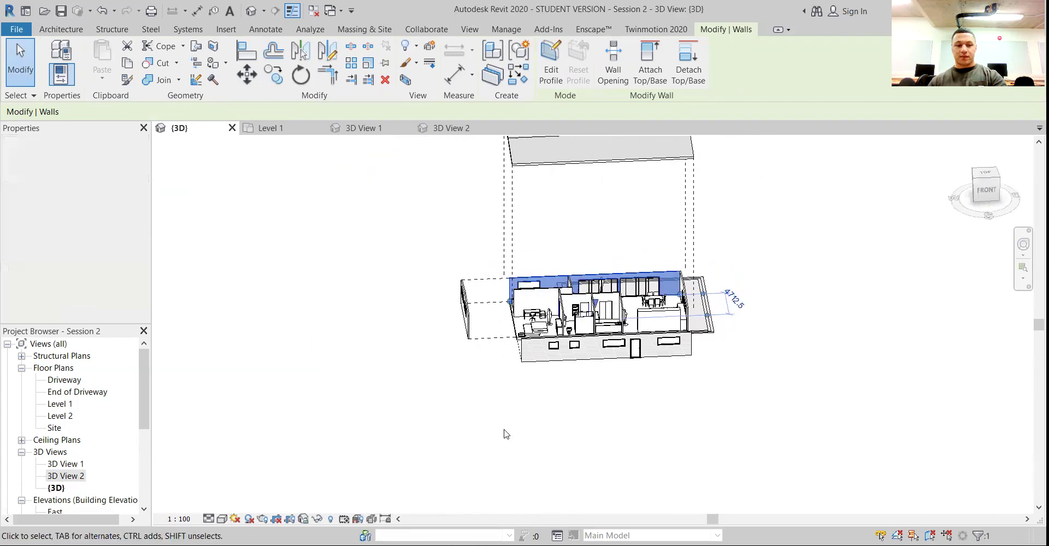
# Reset the displacement sets of the raised roof, the long entrance wall and the gable end wall
pyautogui.click(571, 165)
pyautogui.click(577, 57)
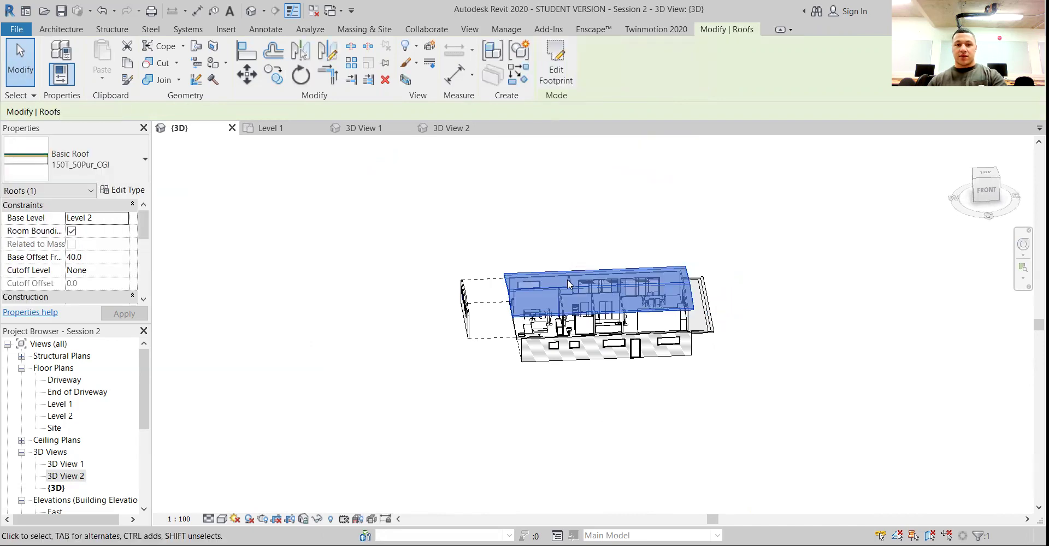
pyautogui.click(532, 355)
pyautogui.click(576, 58)
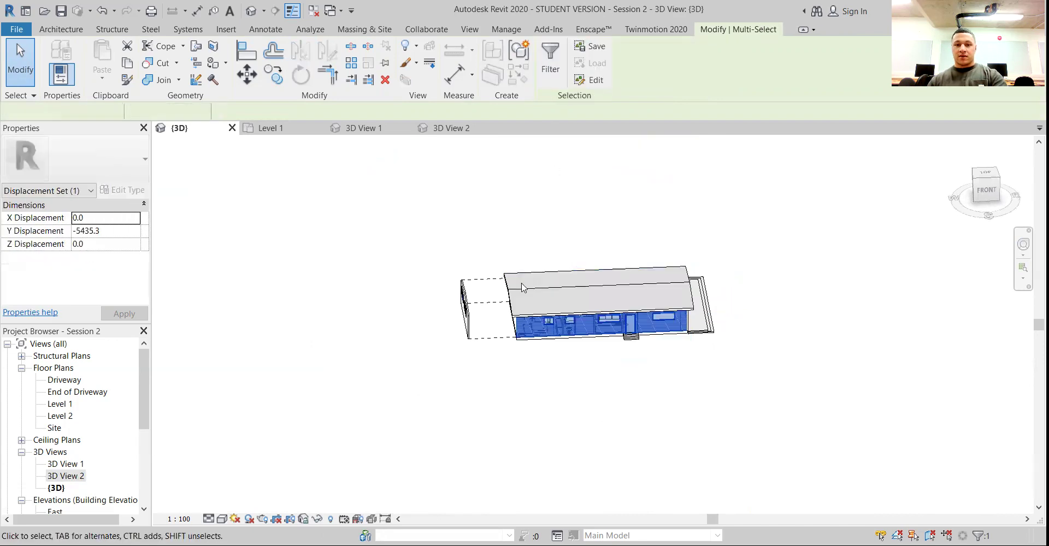
pyautogui.click(466, 318)
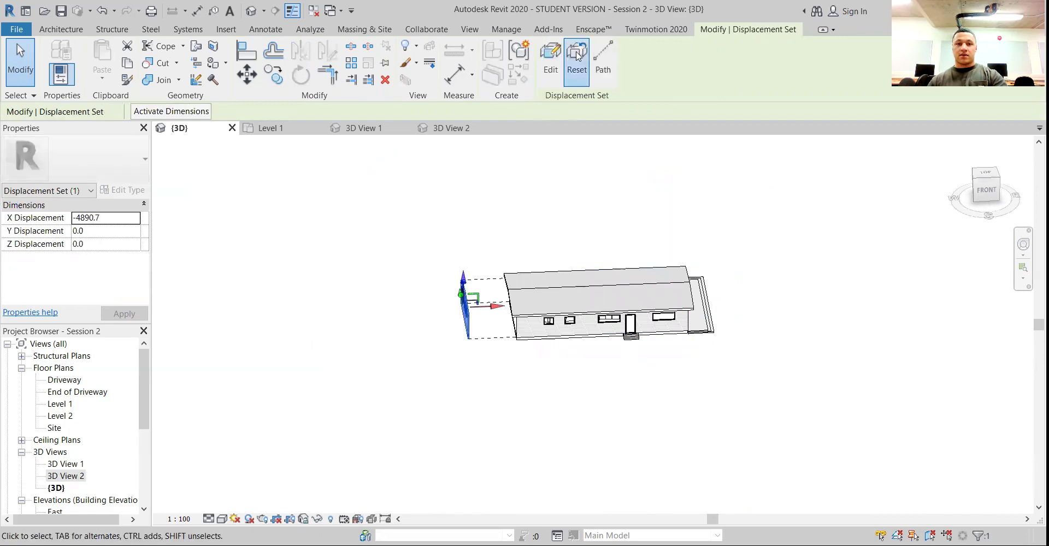
pyautogui.click(576, 57)
pyautogui.scroll(2, 480, 355)
pyautogui.click(558, 422)
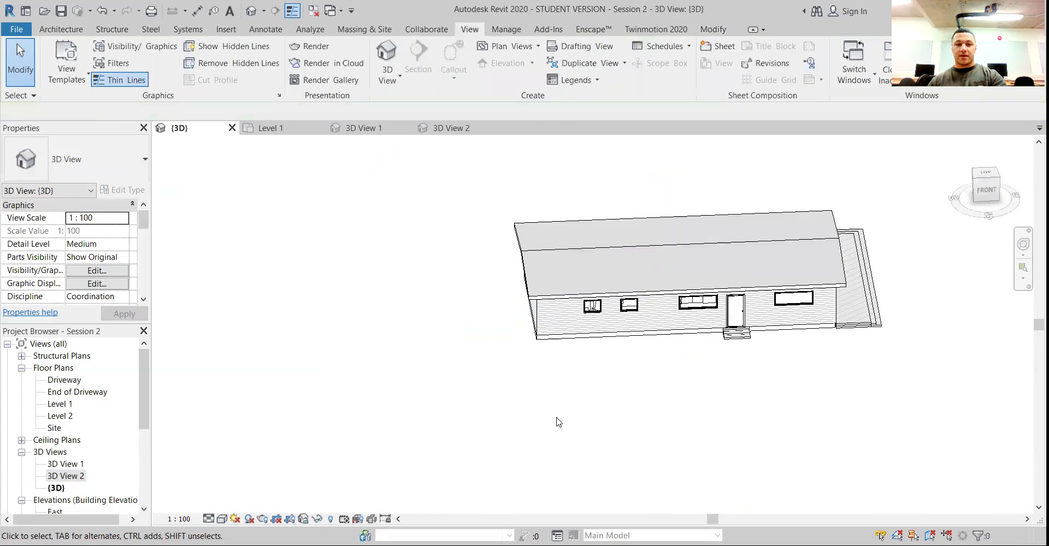
# Examine the house from the gable end and from the deck side
pyautogui.keyDown('shift'); pyautogui.moveTo(558, 422); pyautogui.dragTo(606, 382, button='middle'); pyautogui.keyUp('shift')
pyautogui.click(600, 323)
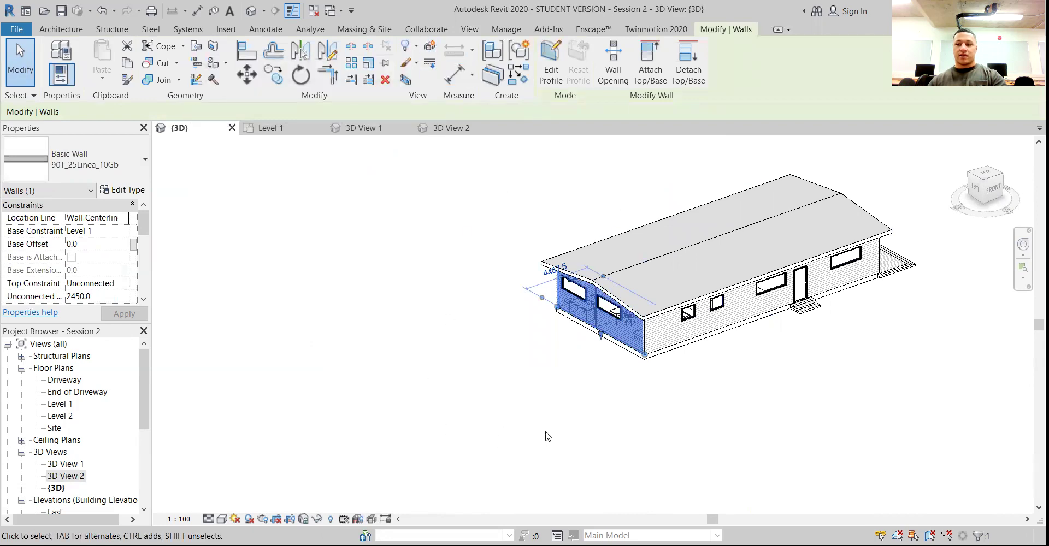
pyautogui.scroll(-1, 547, 437)
pyautogui.moveTo(723, 424)
pyautogui.keyDown('shift'); pyautogui.mouseDown(button='middle')
pyautogui.moveTo(530, 437)
pyautogui.moveTo(665, 447)
pyautogui.moveTo(711, 423)
pyautogui.mouseUp(button='middle'); pyautogui.keyUp('shift')
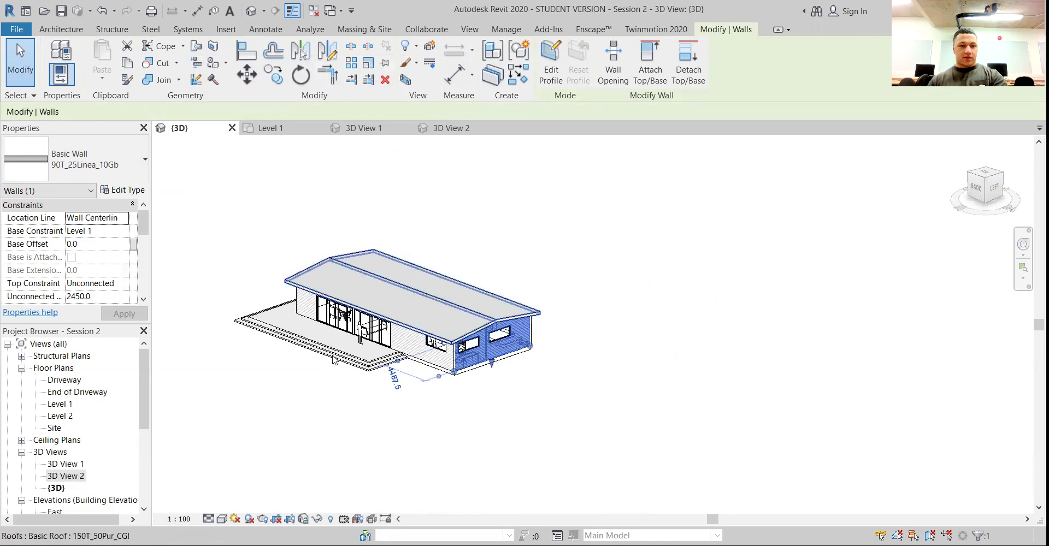
pyautogui.moveTo(584, 425); pyautogui.dragTo(716, 440, button='middle')
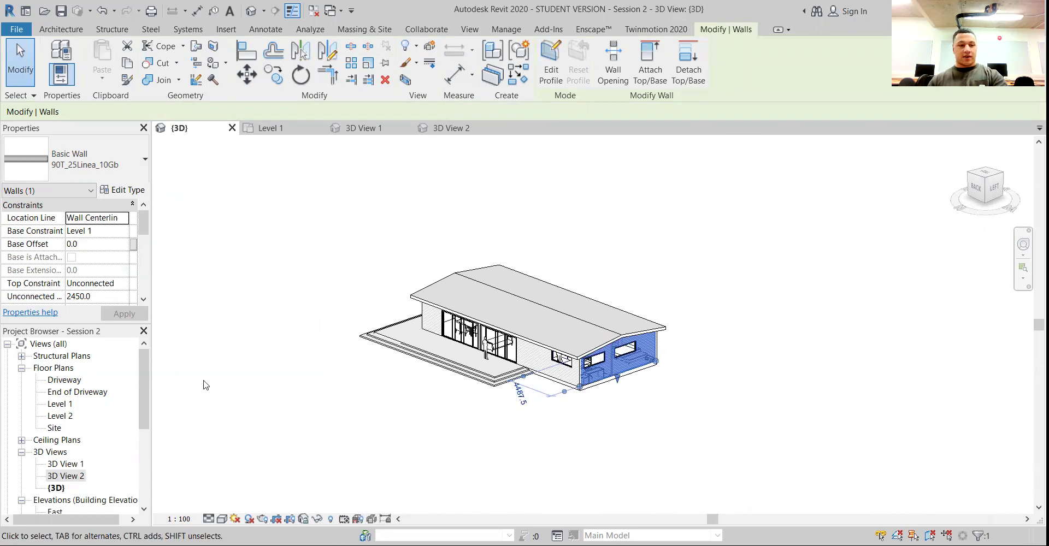
pyautogui.scroll(1, 424, 391)
pyautogui.click(473, 457)
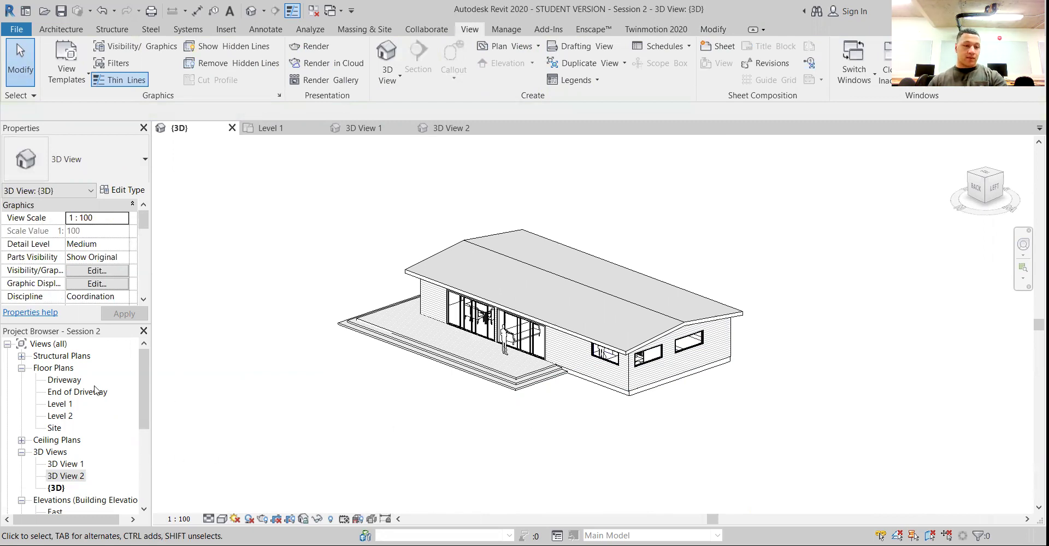
# Open the 3D View 2 perspective and turn off Crop View for its camera
pyautogui.doubleClick(67, 464)
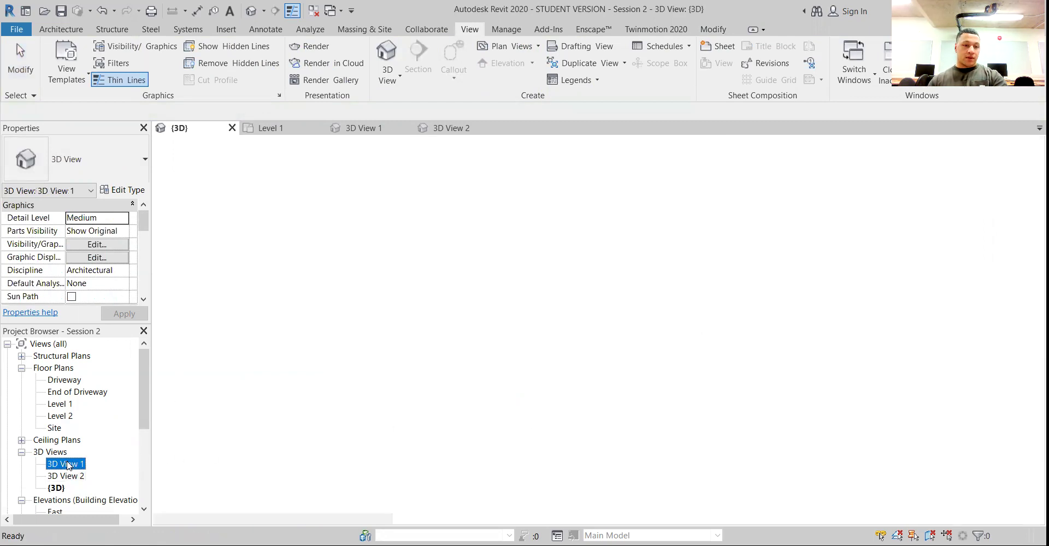
pyautogui.click(82, 476)
pyautogui.doubleClick(82, 476)
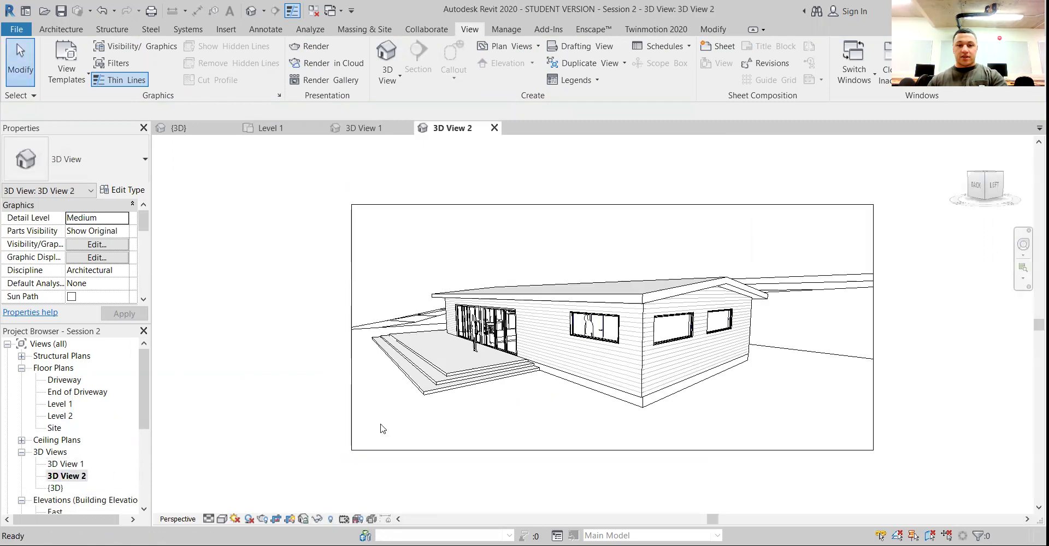
pyautogui.scroll(-1, 611, 410)
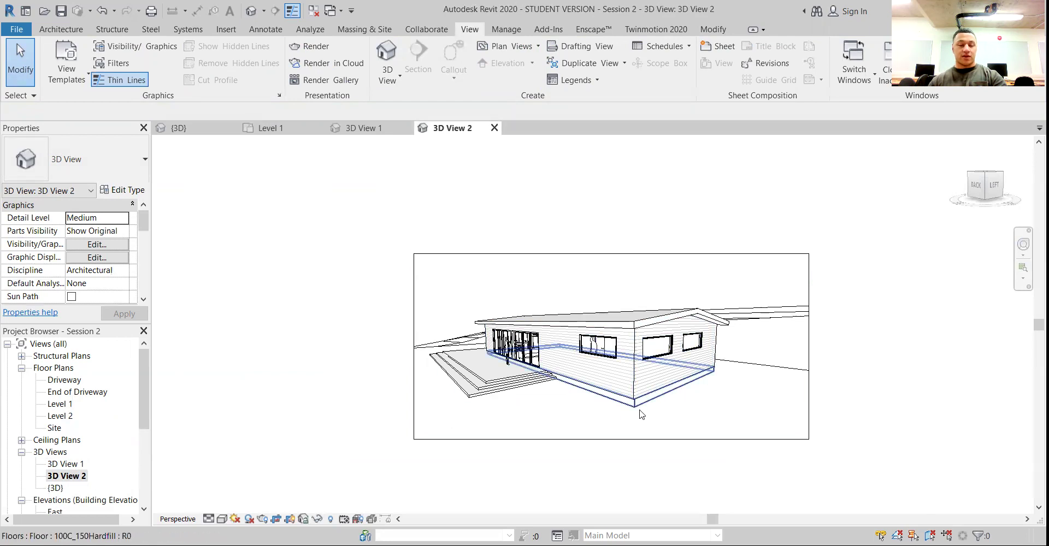
pyautogui.click(695, 440)
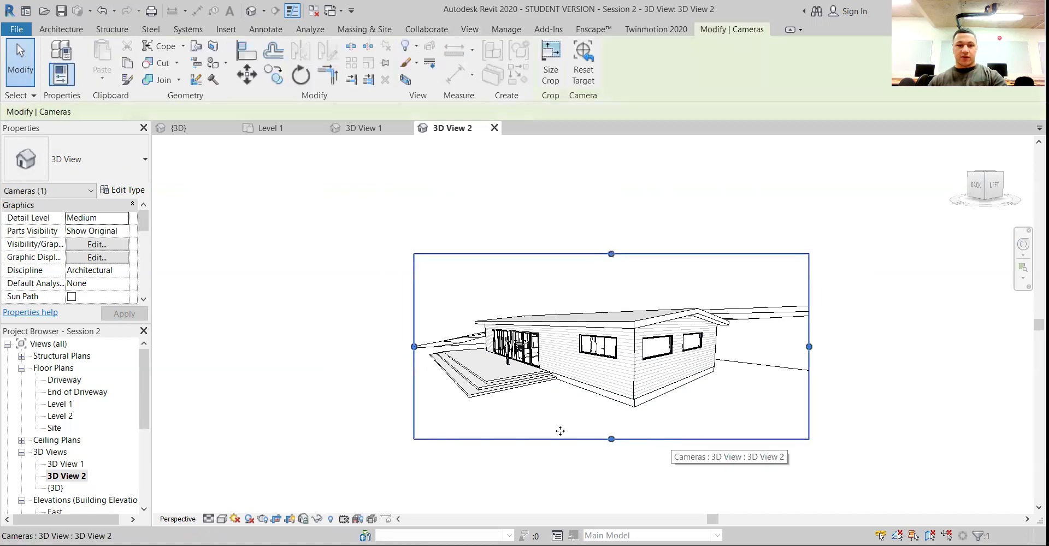
pyautogui.scroll(3, 71, 257)
pyautogui.scroll(-2, 73, 277)
pyautogui.click(72, 257)
# Examine the house and surrounding terrain in the uncropped perspective, orbiting around to the opposite end of the house
pyautogui.keyDown('shift'); pyautogui.moveTo(587, 436); pyautogui.dragTo(630, 452, button='middle'); pyautogui.keyUp('shift')
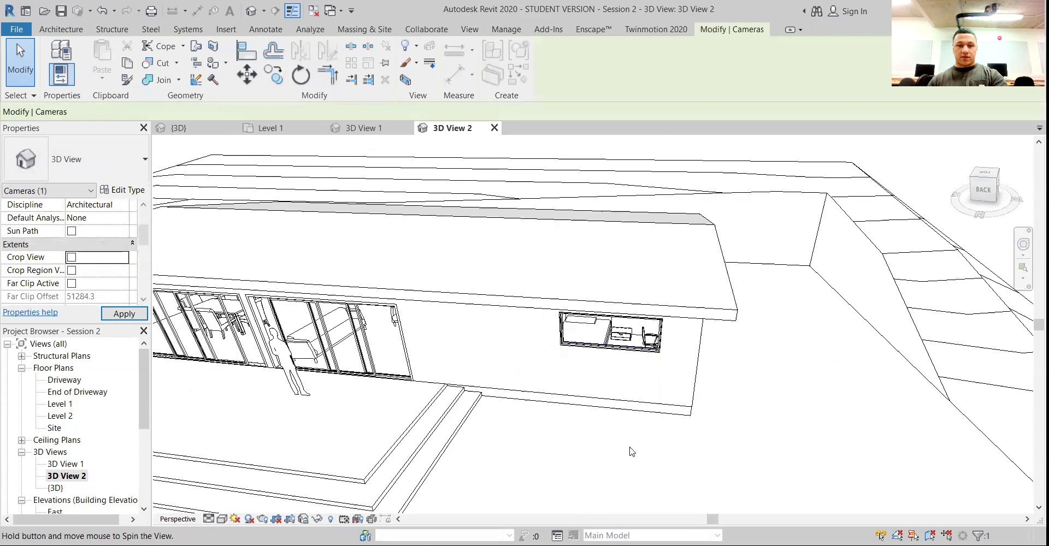
pyautogui.scroll(-2, 459, 467)
pyautogui.moveTo(458, 467); pyautogui.dragTo(858, 383, button='middle')
pyautogui.scroll(-3, 407, 355)
pyautogui.keyDown('shift'); pyautogui.moveTo(391, 431); pyautogui.dragTo(606, 396, button='middle'); pyautogui.keyUp('shift')
pyautogui.scroll(-2, 590, 358)
pyautogui.keyDown('shift'); pyautogui.moveTo(405, 430); pyautogui.dragTo(546, 409, button='middle'); pyautogui.keyUp('shift')
pyautogui.scroll(2, 528, 424)
pyautogui.scroll(-3, 528, 425)
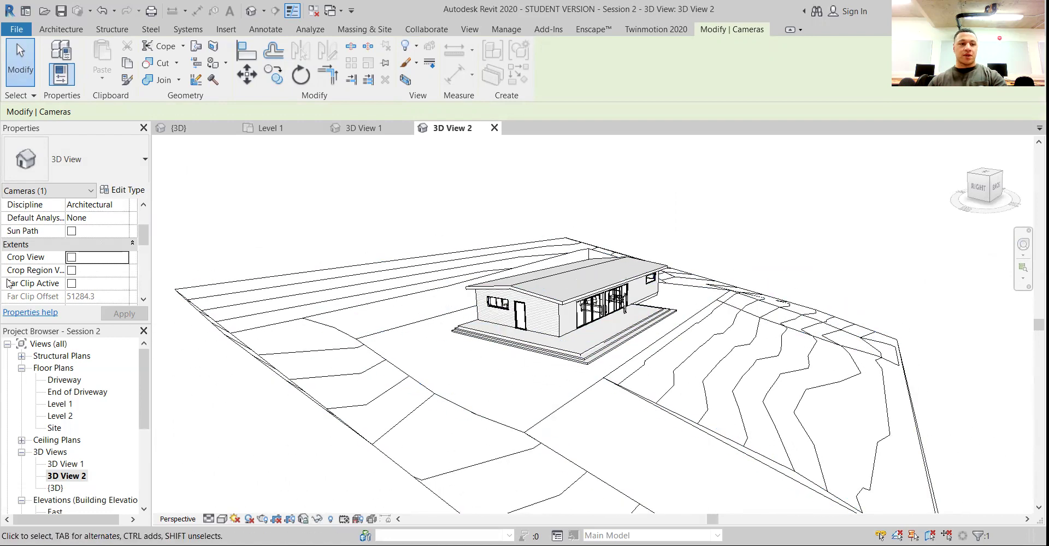
# Turn on the Section Box for the 3D View 2 perspective
pyautogui.scroll(3, 36, 244)
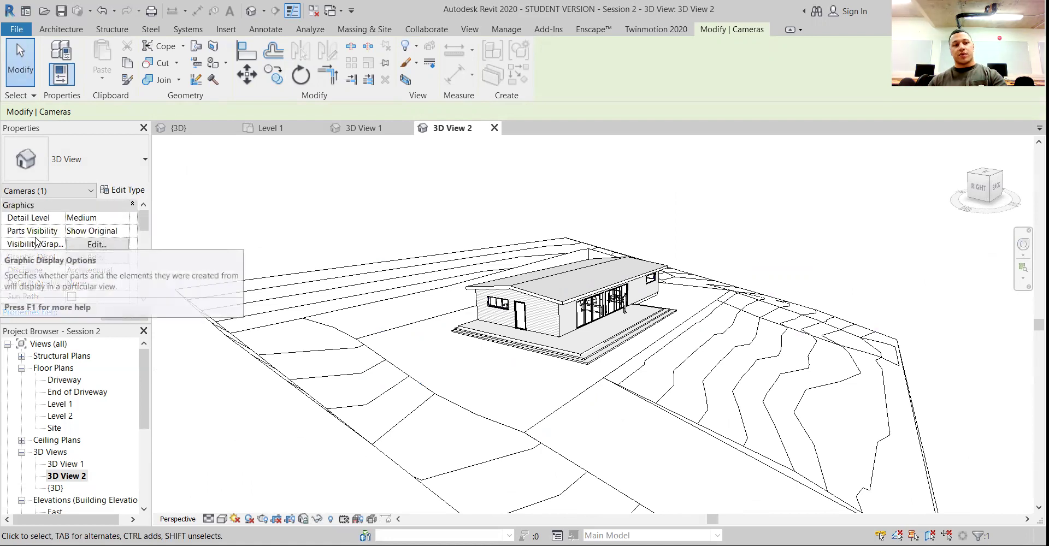
pyautogui.scroll(-5, 23, 225)
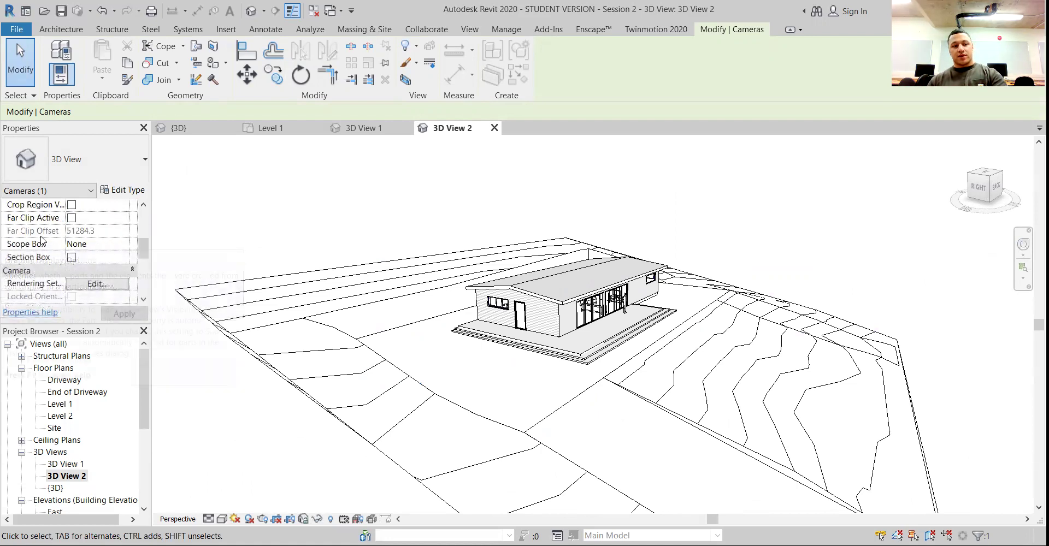
pyautogui.scroll(2, 38, 229)
pyautogui.scroll(-2, 21, 247)
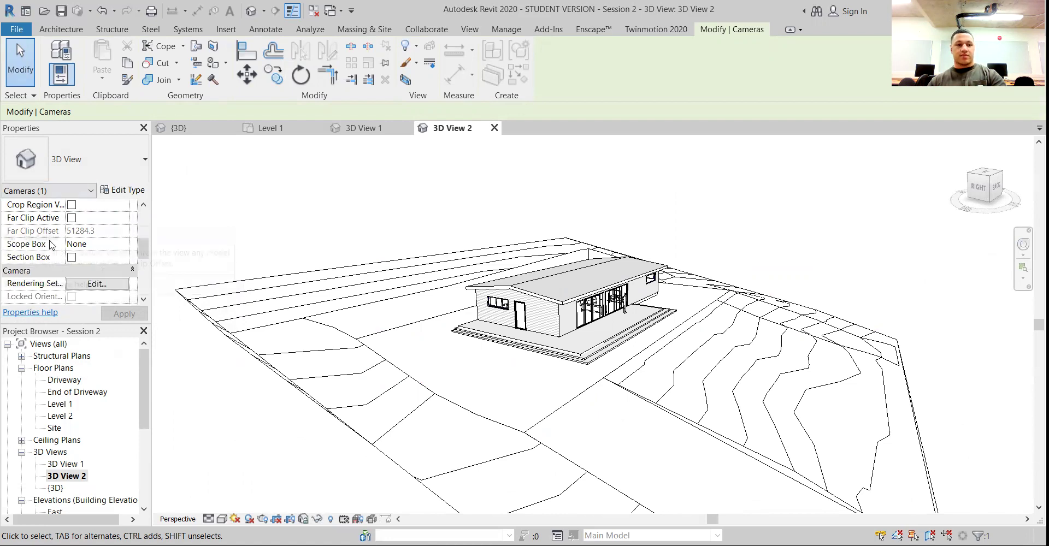
pyautogui.click(72, 257)
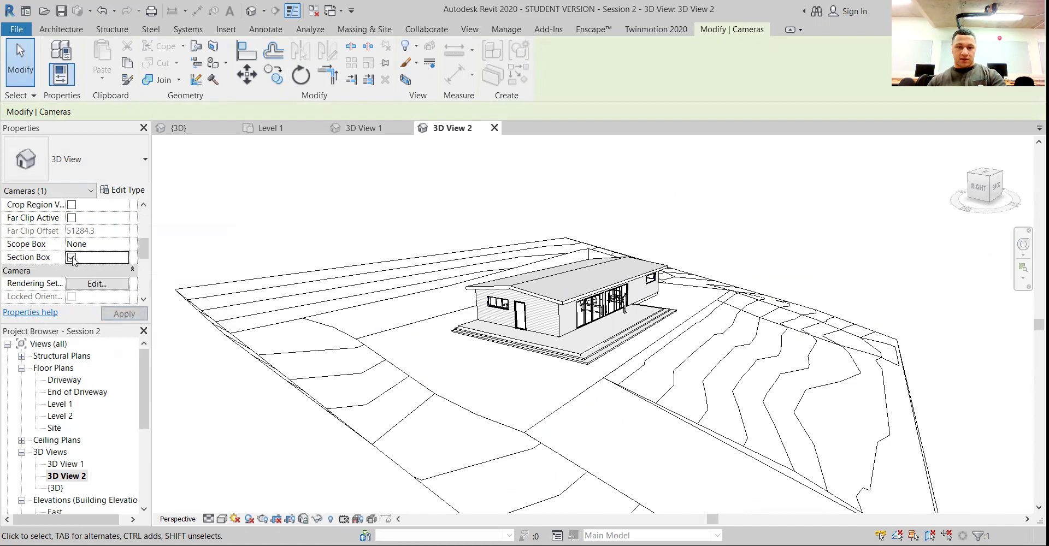
pyautogui.scroll(-2, 443, 389)
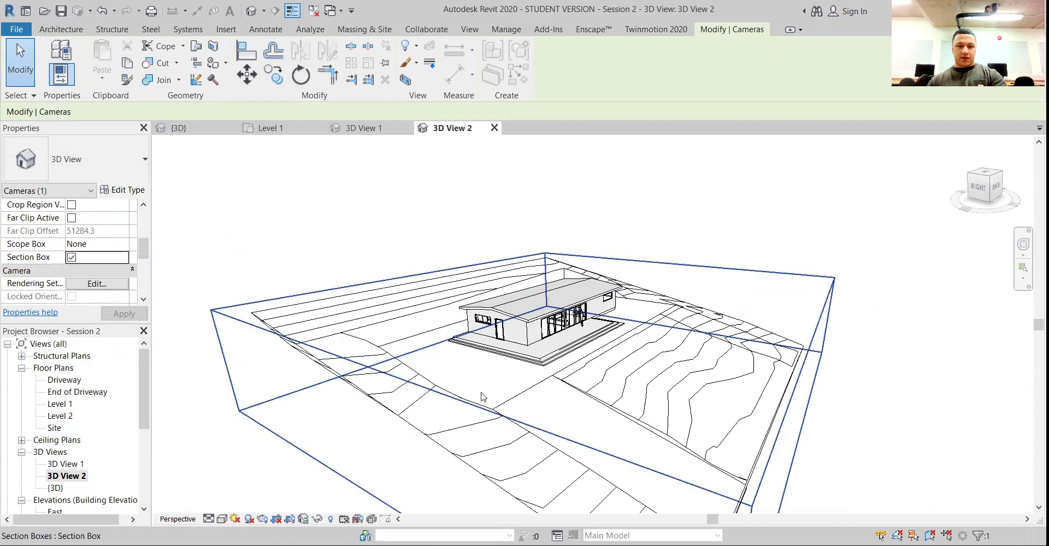
# Pull the section box's near side face inward across the terrain toward the kitchen end of the house
pyautogui.scroll(-2, 477, 404)
pyautogui.click(518, 450)
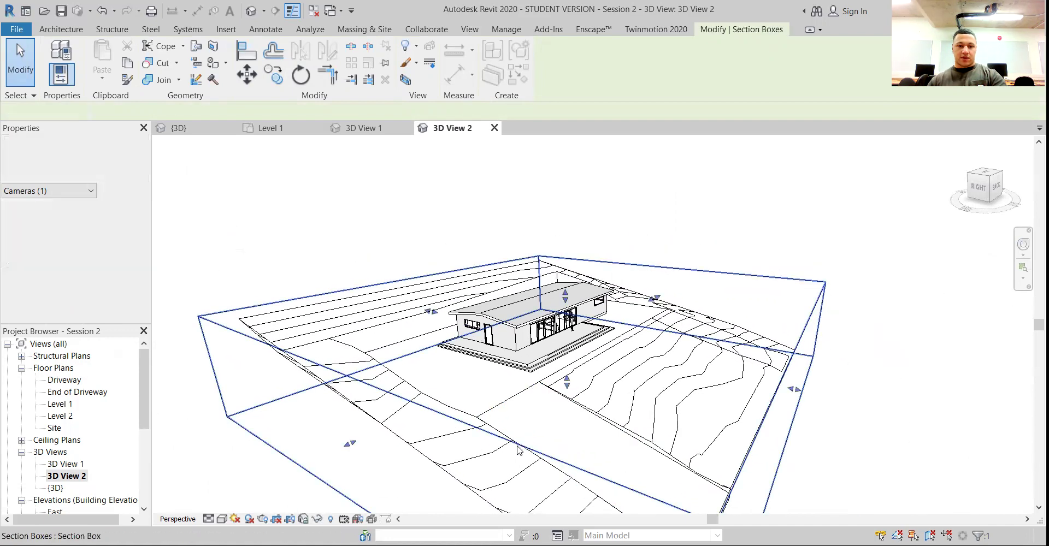
pyautogui.moveTo(352, 444); pyautogui.dragTo(465, 407)
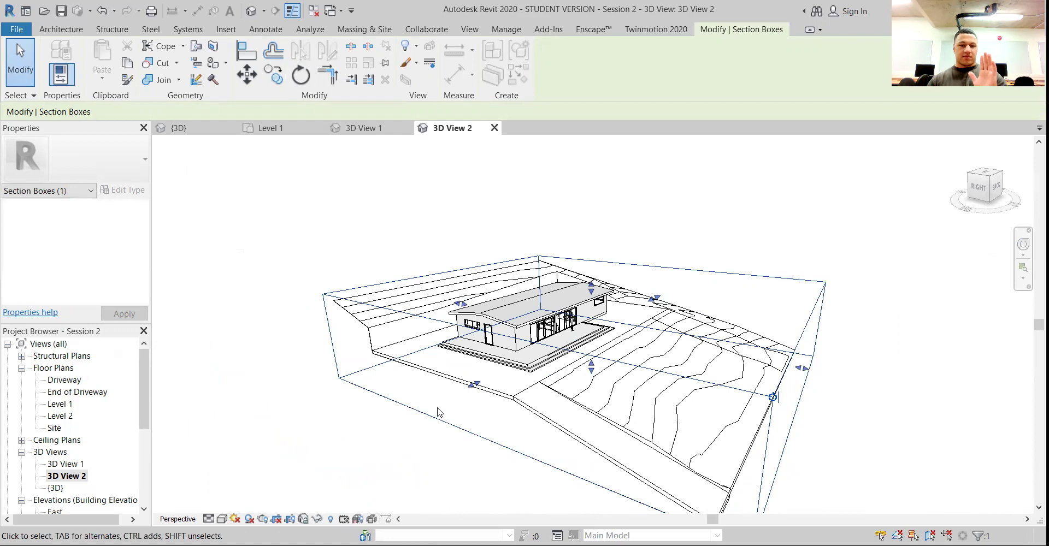
pyautogui.keyDown('shift'); pyautogui.moveTo(483, 434); pyautogui.dragTo(426, 407, button='middle'); pyautogui.keyUp('shift')
pyautogui.scroll(2, 414, 407)
pyautogui.moveTo(452, 373); pyautogui.dragTo(551, 336)
# Adjust the section box's near face to cut off the end wall and expose the kitchen and dining area
pyautogui.keyDown('shift'); pyautogui.moveTo(444, 417); pyautogui.dragTo(584, 458, button='middle'); pyautogui.keyUp('shift')
pyautogui.scroll(-1, 627, 455)
pyautogui.keyDown('shift'); pyautogui.moveTo(668, 435); pyautogui.dragTo(580, 433, button='middle'); pyautogui.keyUp('shift')
pyautogui.scroll(1, 534, 353)
pyautogui.scroll(5, 533, 352)
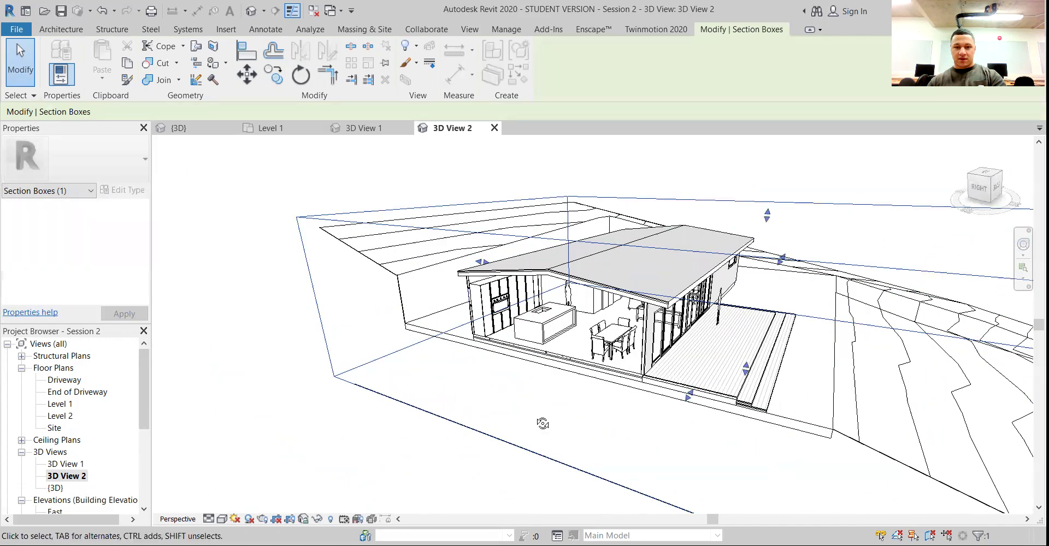
pyautogui.moveTo(632, 377); pyautogui.dragTo(548, 421)
pyautogui.keyDown('shift'); pyautogui.moveTo(546, 421); pyautogui.dragTo(624, 416, button='middle'); pyautogui.keyUp('shift')
pyautogui.scroll(-2, 624, 417)
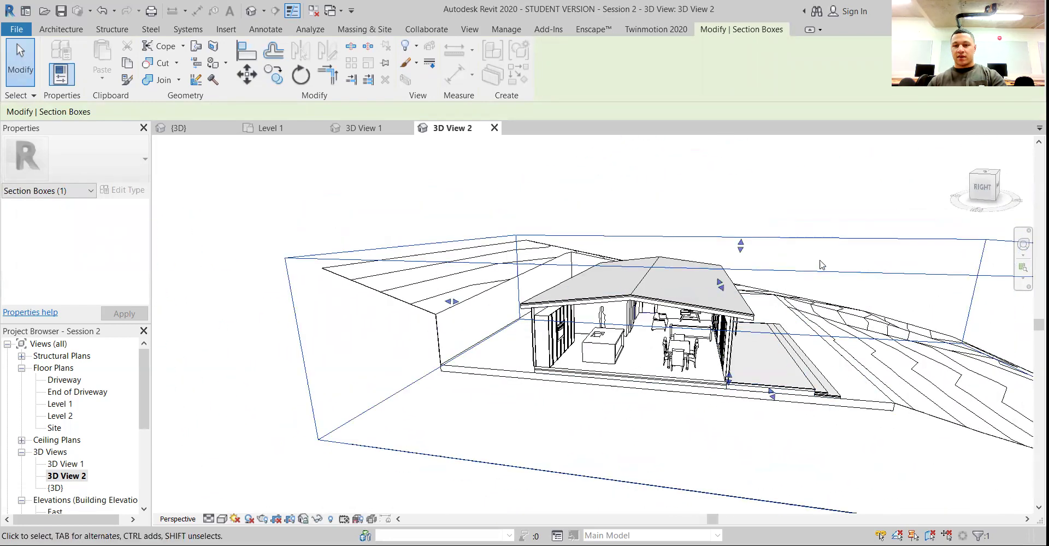
pyautogui.click(396, 463)
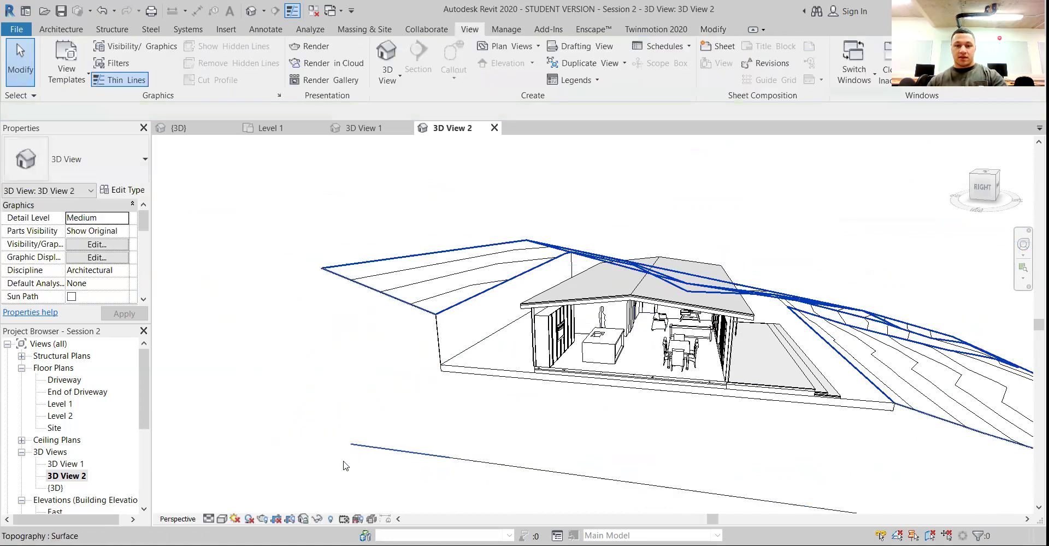
# Frame the cut-open kitchen and dining area in a close, nearly head-on perspective using the navigation wheel
pyautogui.press('F8')
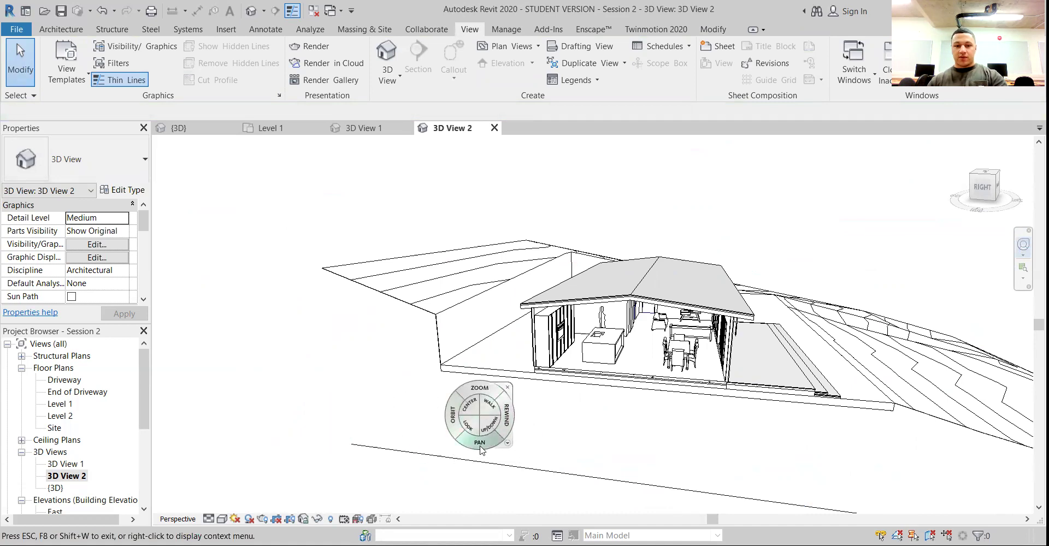
pyautogui.press('Escape')
pyautogui.scroll(-3, 508, 425)
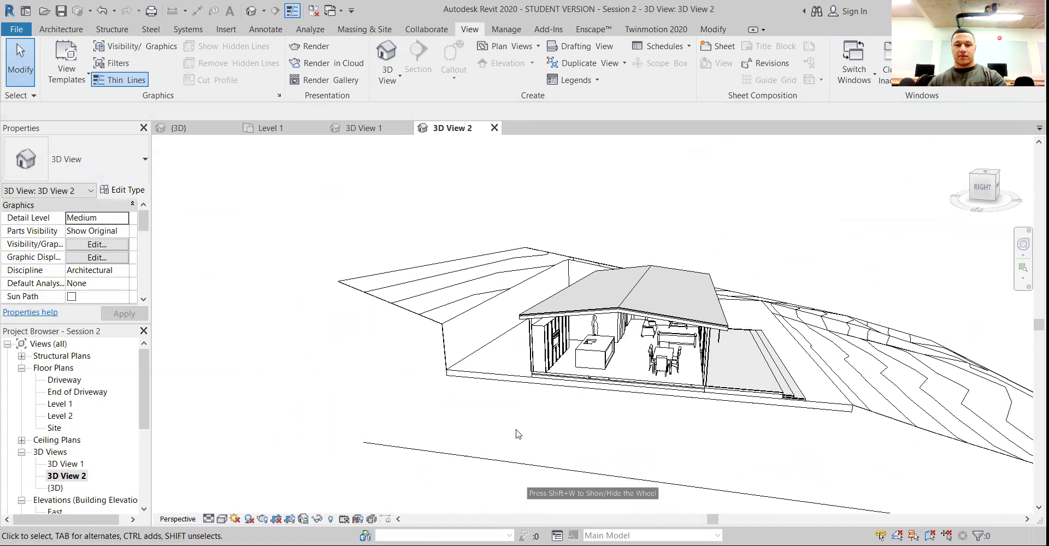
pyautogui.keyDown('shift'); pyautogui.moveTo(444, 428); pyautogui.dragTo(503, 437, button='middle'); pyautogui.keyUp('shift')
pyautogui.hotkey('shift', 'w')
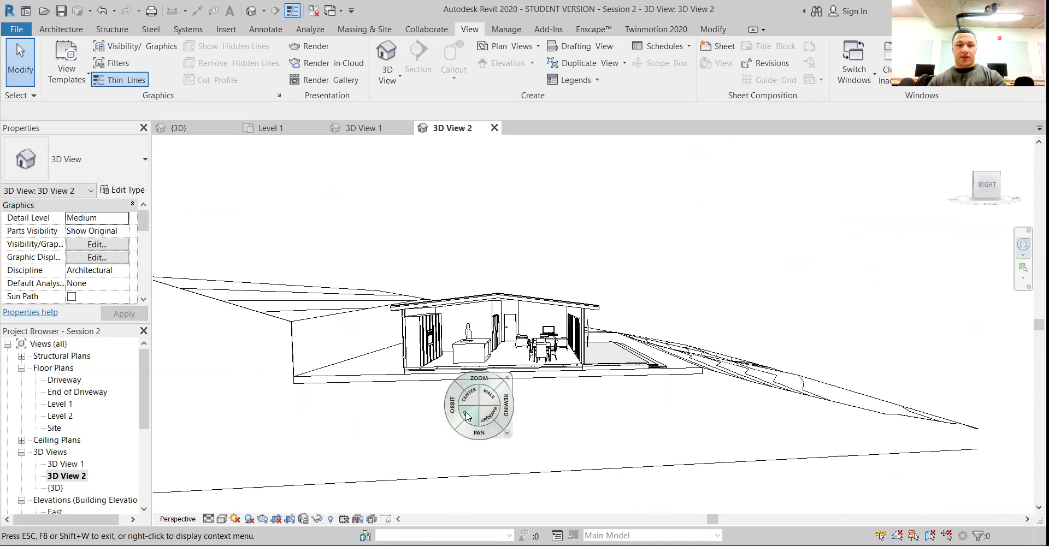
pyautogui.moveTo(479, 384); pyautogui.dragTo(484, 370)
pyautogui.moveTo(483, 423); pyautogui.dragTo(461, 391)
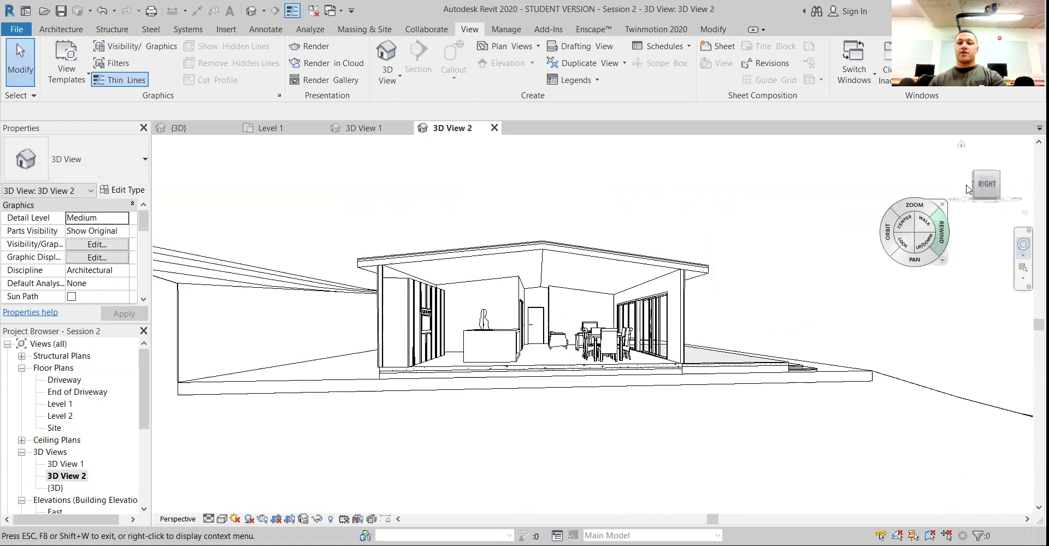
# Align the perspective squarely to the Right view and reframe it close on the cut-open end of the house
pyautogui.click(985, 186)
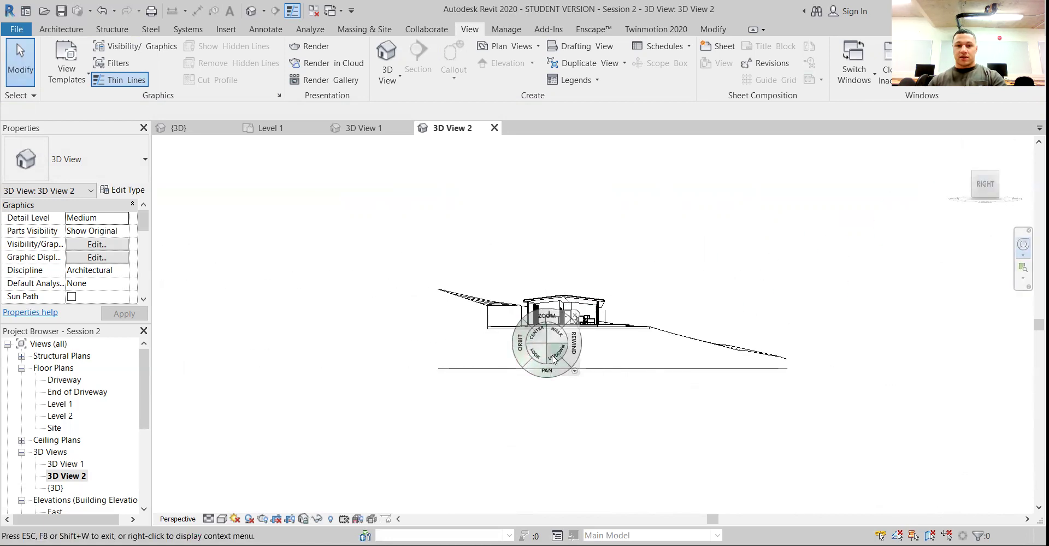
pyautogui.moveTo(593, 438); pyautogui.dragTo(609, 376)
pyautogui.moveTo(595, 421); pyautogui.dragTo(617, 432)
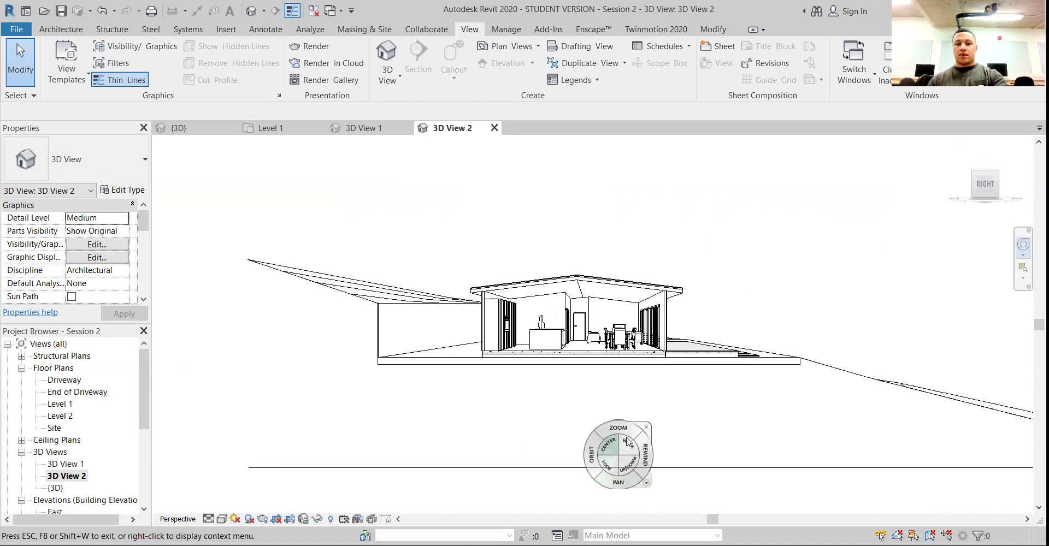
pyautogui.moveTo(558, 454); pyautogui.dragTo(580, 455)
pyautogui.moveTo(632, 420)
pyautogui.mouseDown()
pyautogui.moveTo(661, 431)
pyautogui.moveTo(661, 401)
pyautogui.moveTo(598, 423)
pyautogui.moveTo(614, 413)
pyautogui.moveTo(561, 404)
pyautogui.moveTo(613, 426)
pyautogui.mouseUp()
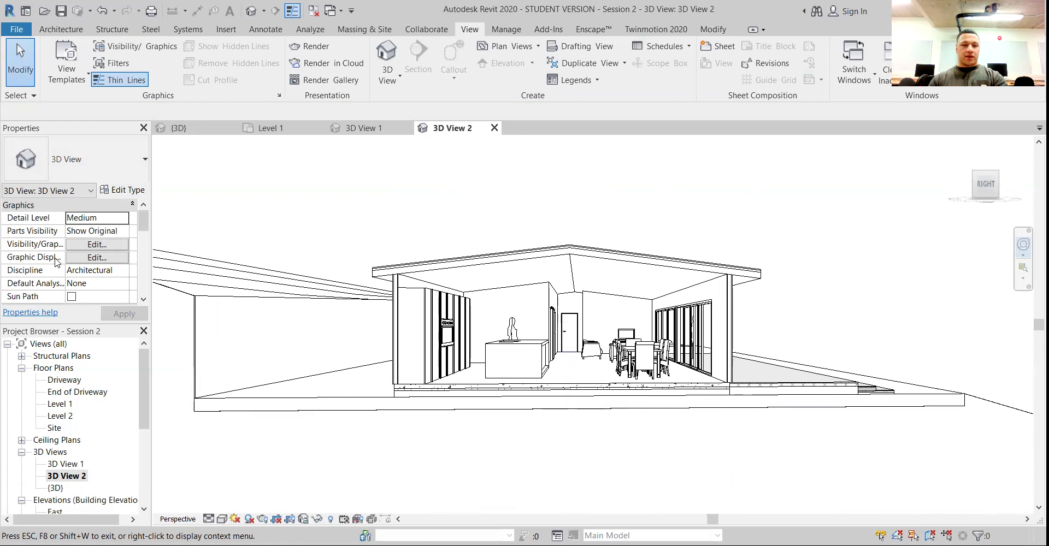
# Turn on Crop View and Crop Region Visible for 3D View 2 and apply them
pyautogui.scroll(-3, 85, 288)
pyautogui.click(72, 218)
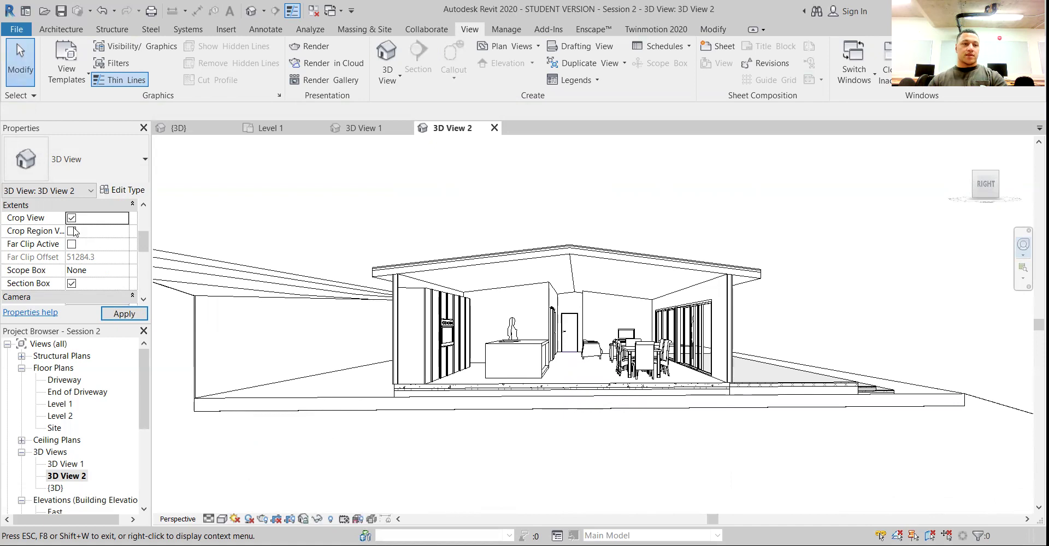
pyautogui.click(123, 314)
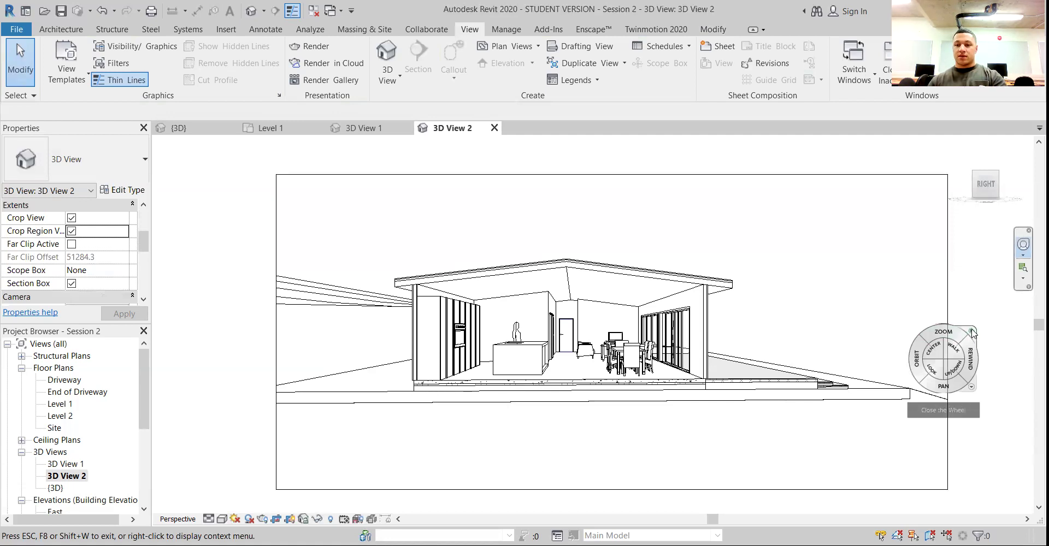
# Close the navigation wheel and pull both side edges of the crop region in toward the house
pyautogui.click(972, 331)
pyautogui.click(948, 330)
pyautogui.moveTo(948, 334); pyautogui.dragTo(877, 333)
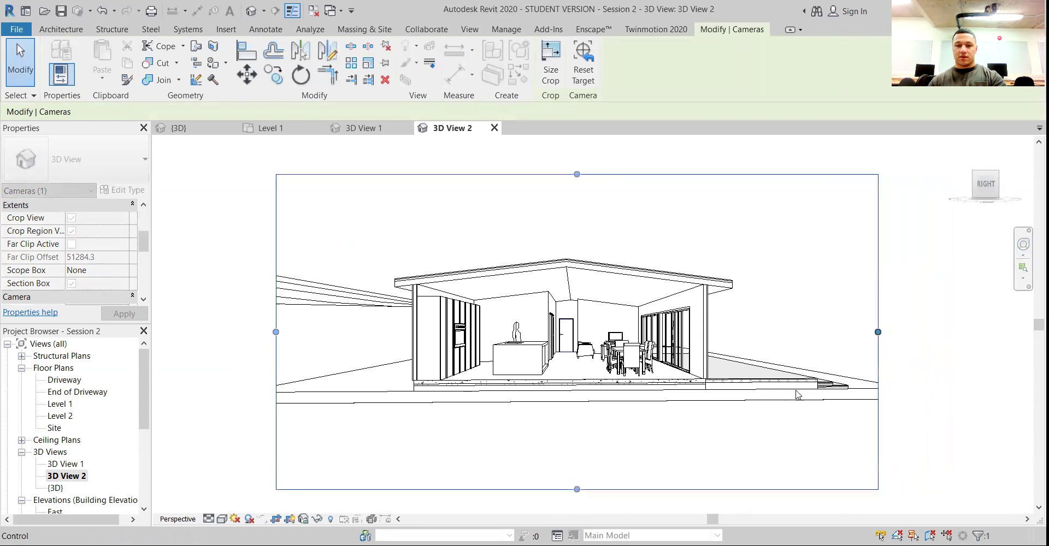
pyautogui.moveTo(276, 332); pyautogui.dragTo(294, 332)
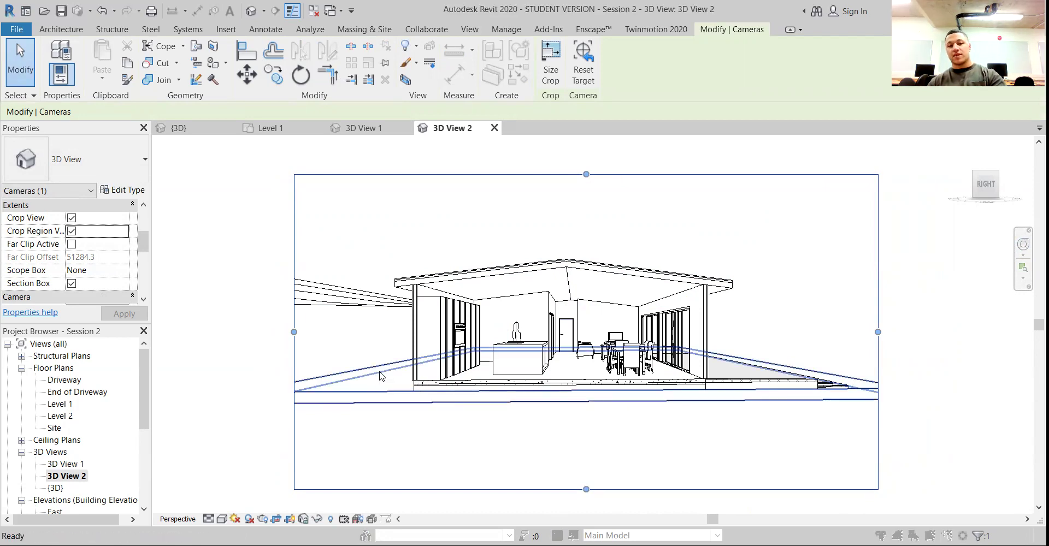
# In the view's Visibility/Graphic Overrides, set the Roofs cut pattern foreground to a black solid fill
pyautogui.press('v')
pyautogui.press('v')
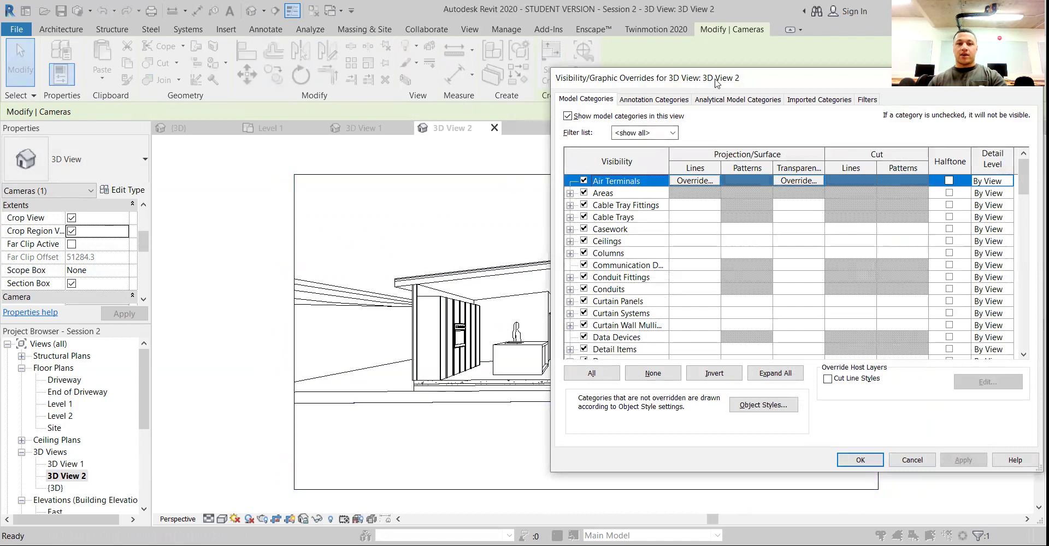
pyautogui.moveTo(788, 78); pyautogui.dragTo(774, 72)
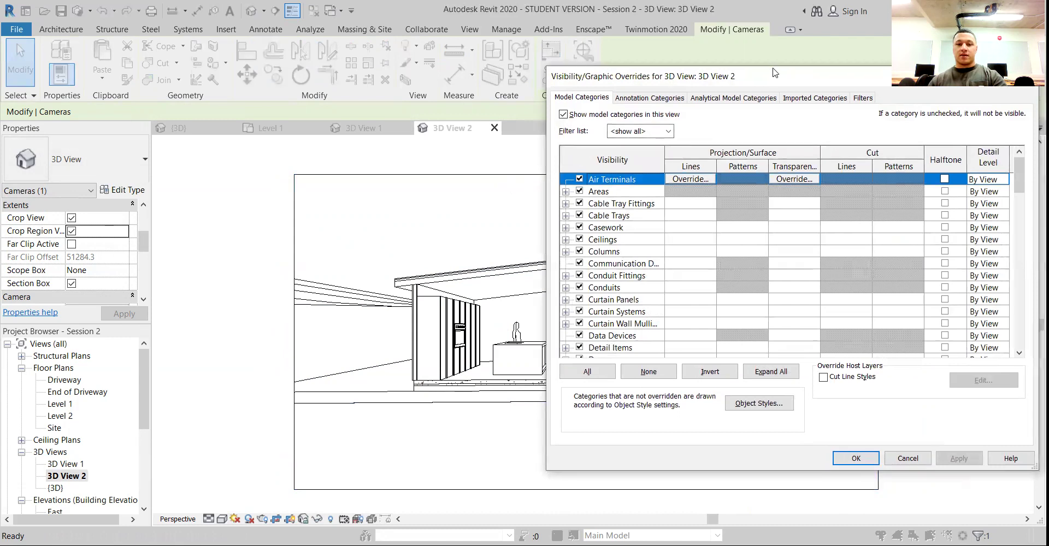
pyautogui.moveTo(775, 73); pyautogui.dragTo(730, 103)
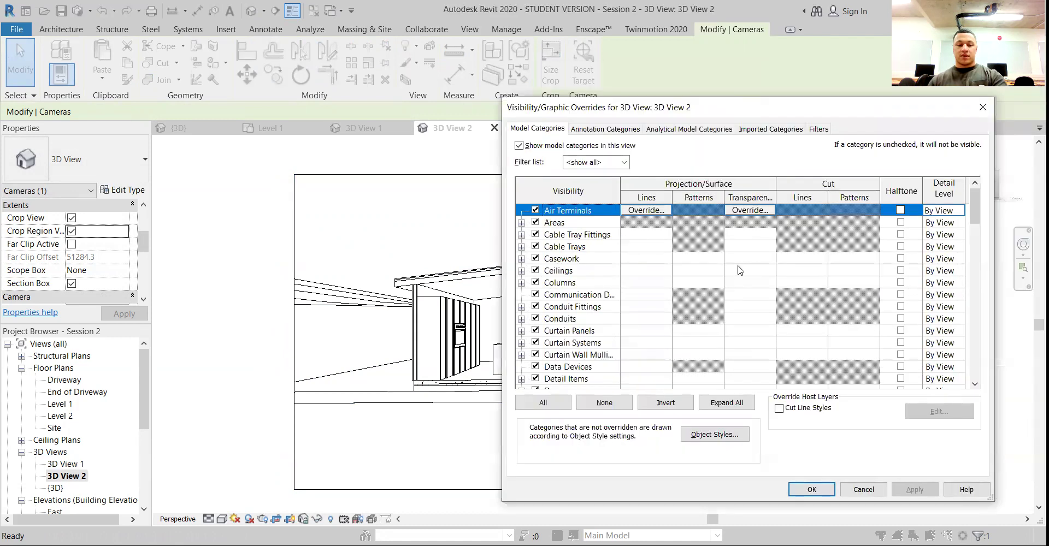
pyautogui.press('r')
pyautogui.scroll(-1, 736, 326)
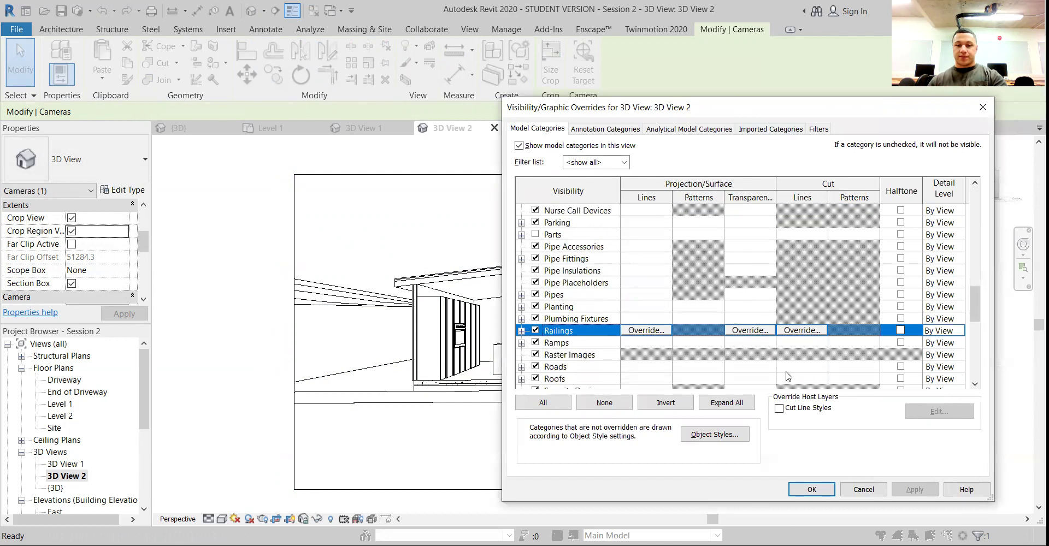
pyautogui.click(846, 378)
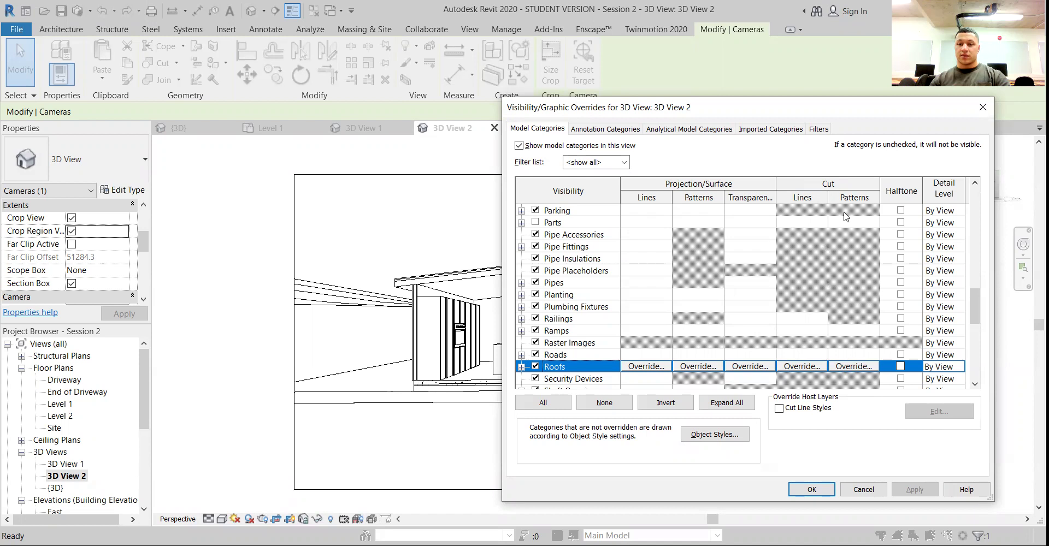
pyautogui.click(849, 368)
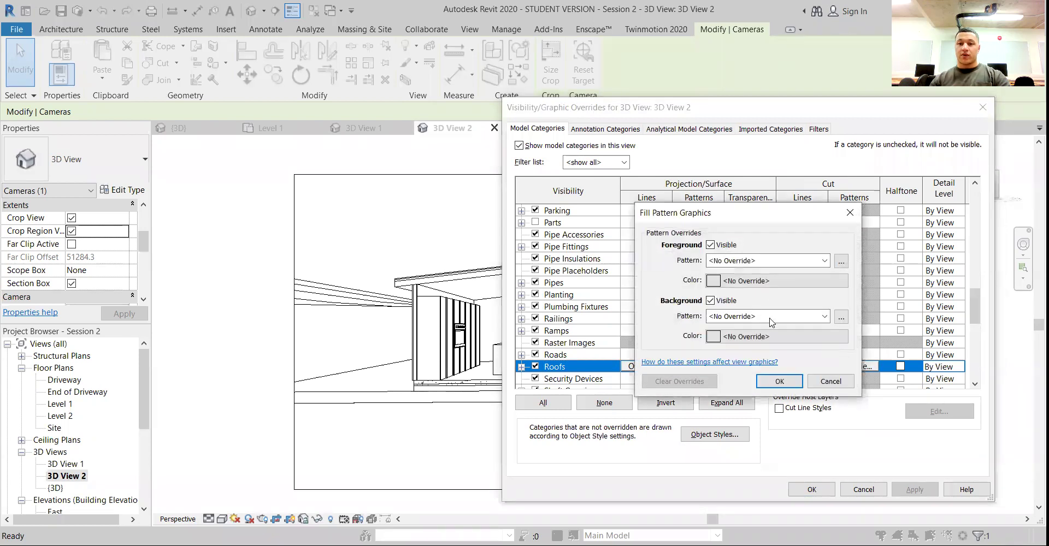
pyautogui.click(757, 258)
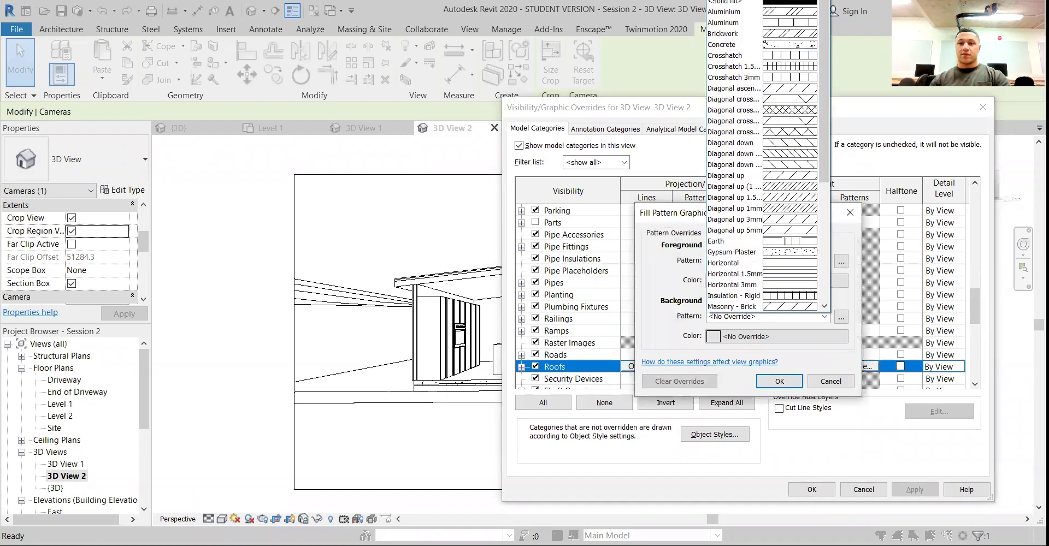
pyautogui.click(772, 6)
pyautogui.click(761, 282)
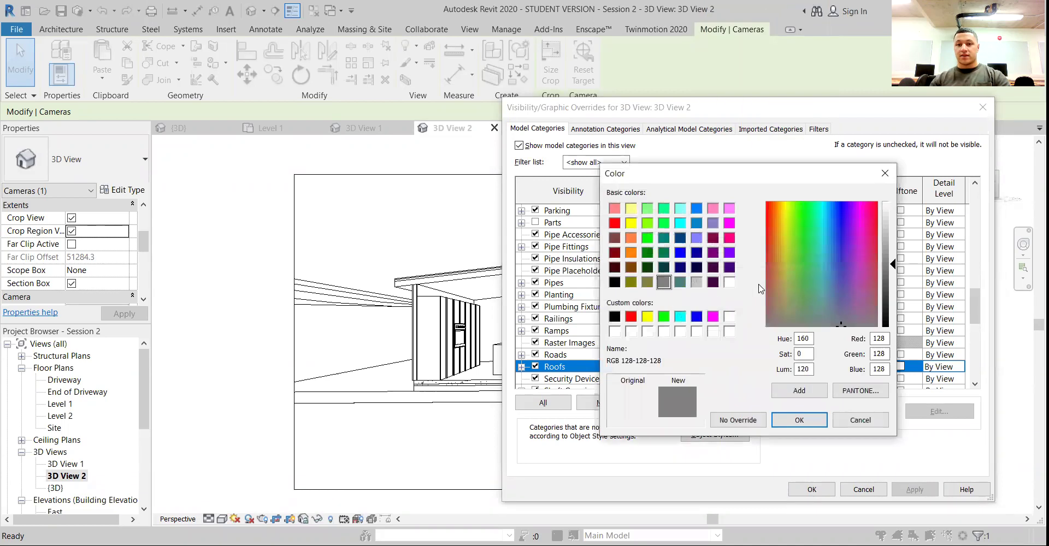
pyautogui.click(614, 282)
pyautogui.click(813, 418)
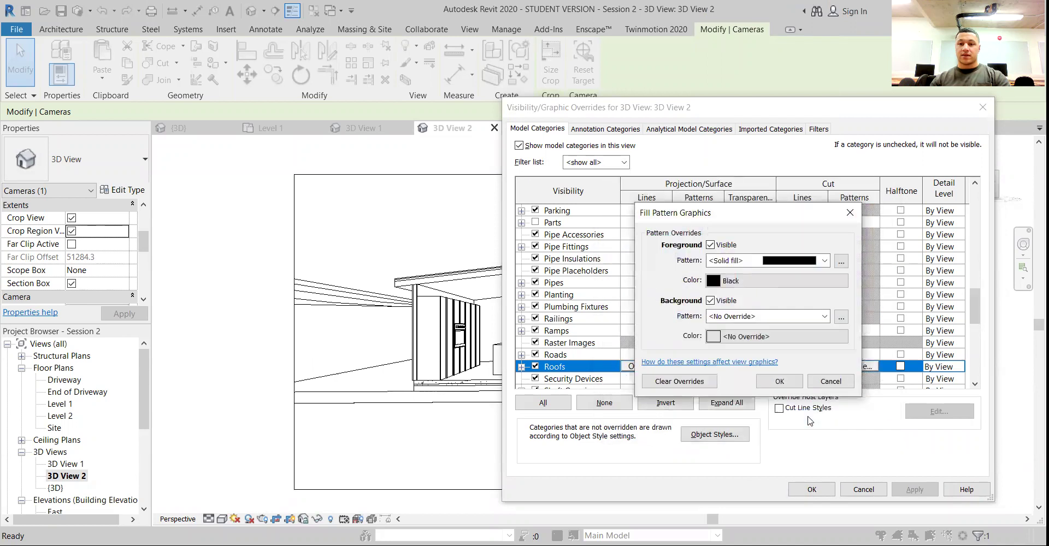
pyautogui.click(779, 381)
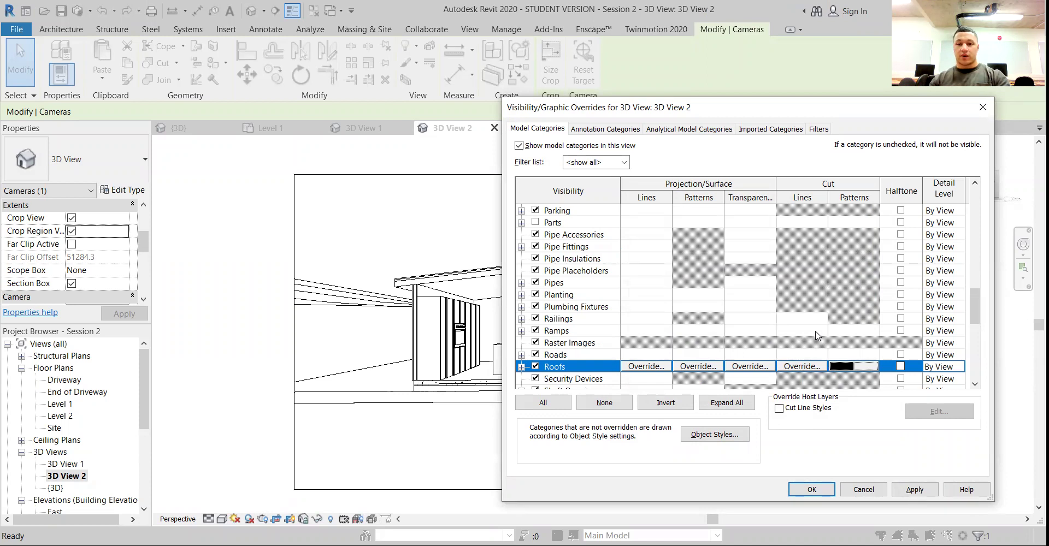
# Override the Walls category's cut pattern foreground with a solid fill in black
pyautogui.click(753, 316)
pyautogui.press('w')
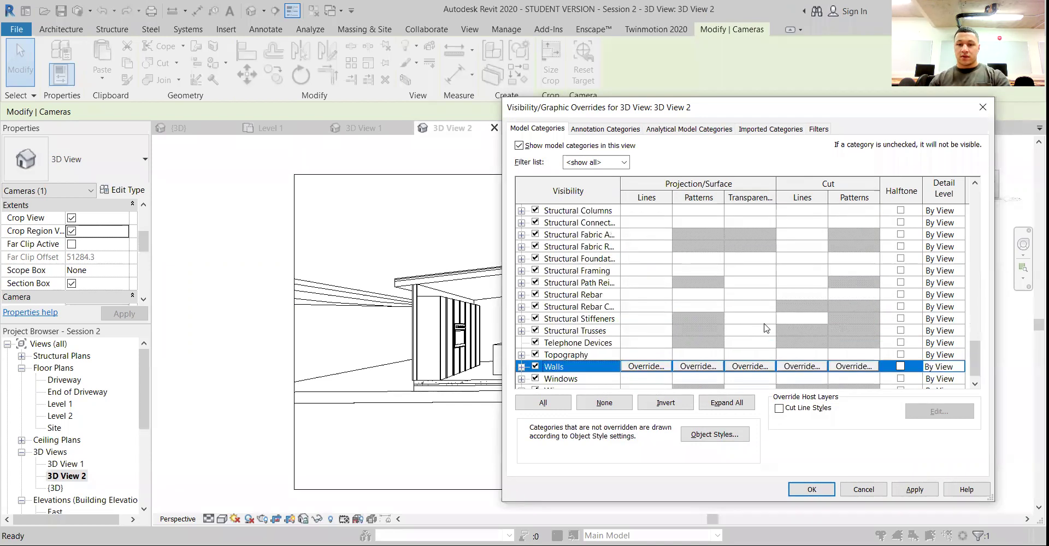
pyautogui.click(853, 366)
pyautogui.click(767, 261)
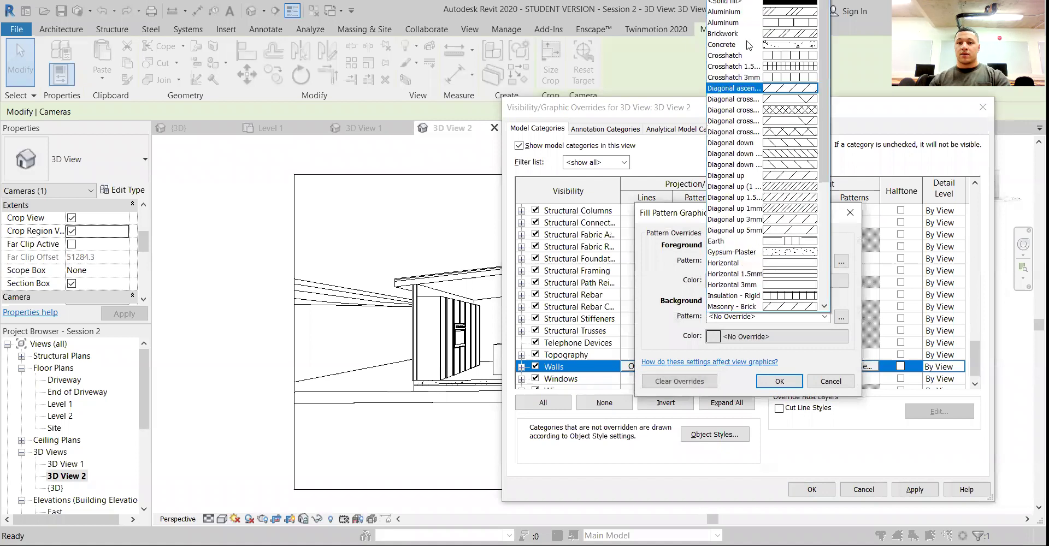
pyautogui.click(782, 4)
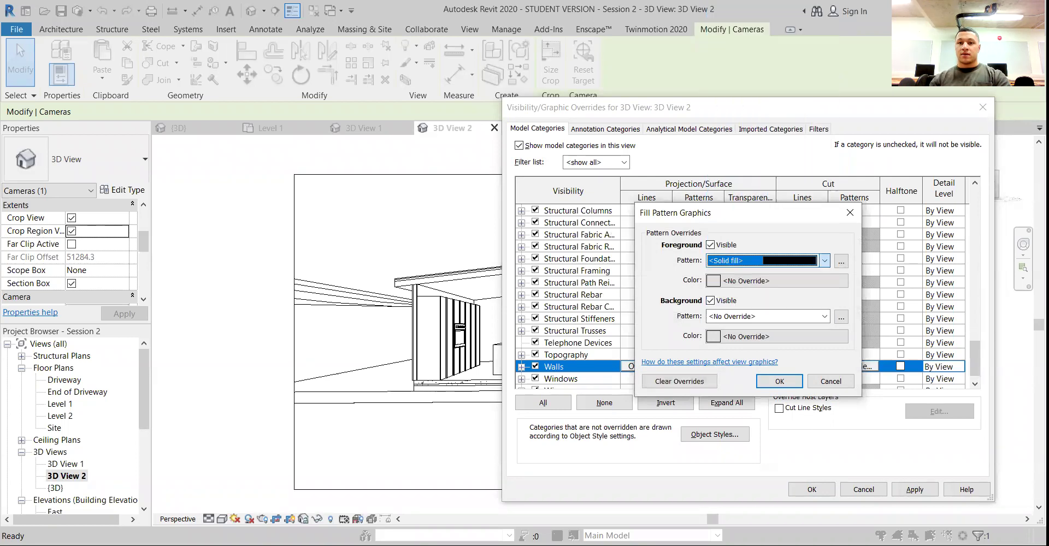
pyautogui.click(768, 280)
pyautogui.click(614, 282)
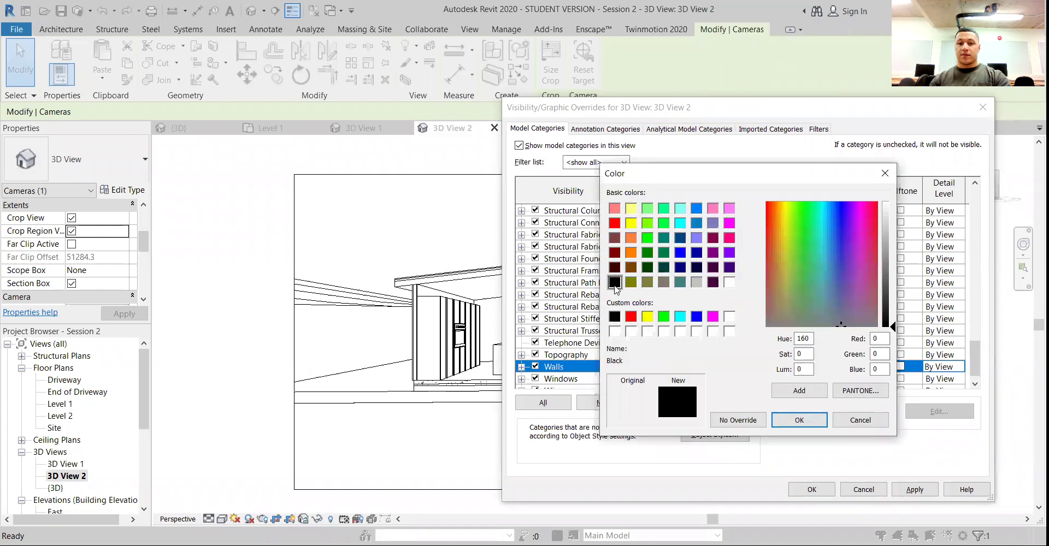
pyautogui.click(789, 422)
pyautogui.click(787, 387)
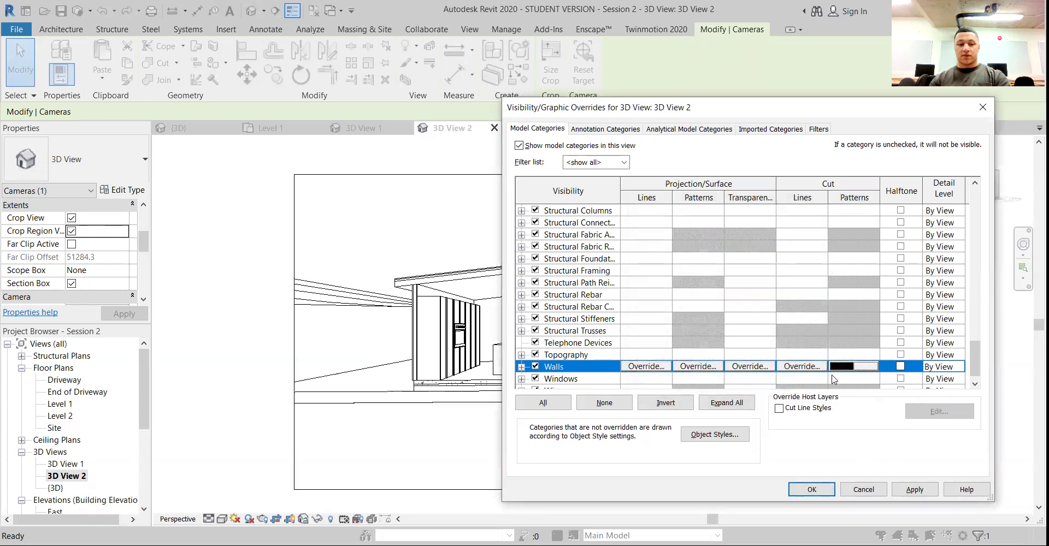
# Override the Floors category's cut pattern foreground with a solid fill in black
pyautogui.click(625, 332)
pyautogui.press('f')
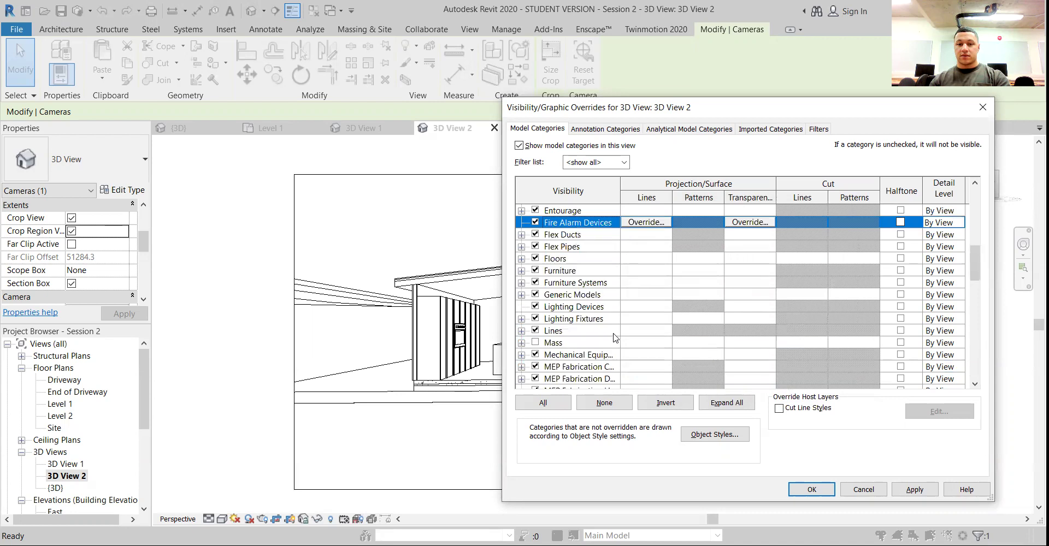
pyautogui.click(830, 260)
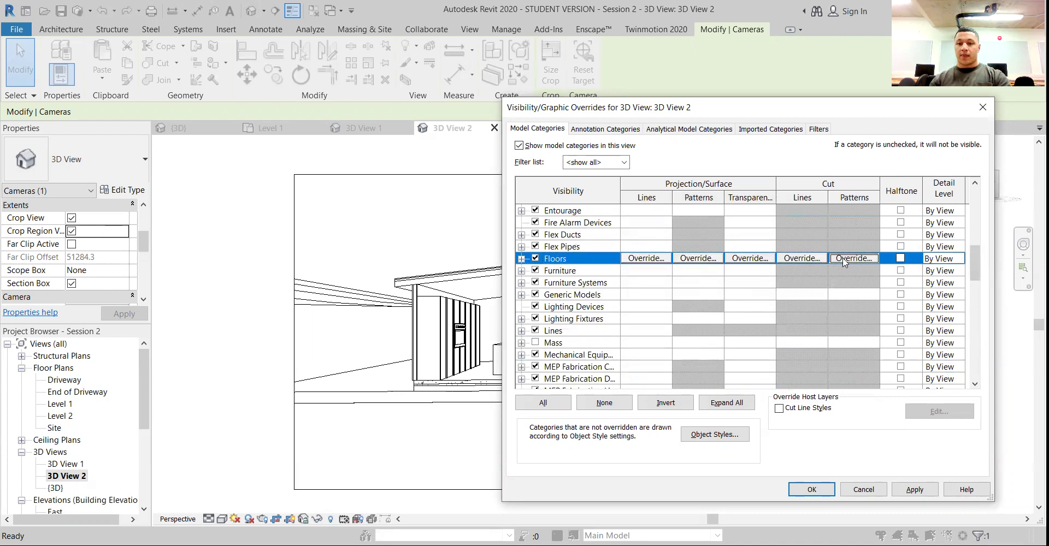
pyautogui.click(835, 258)
pyautogui.click(738, 262)
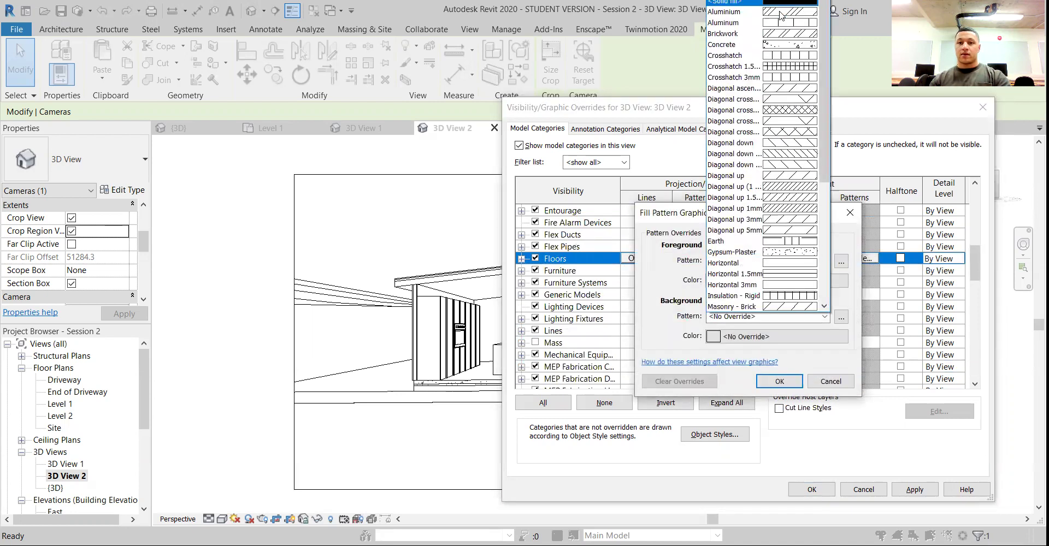
pyautogui.click(778, 147)
pyautogui.click(749, 284)
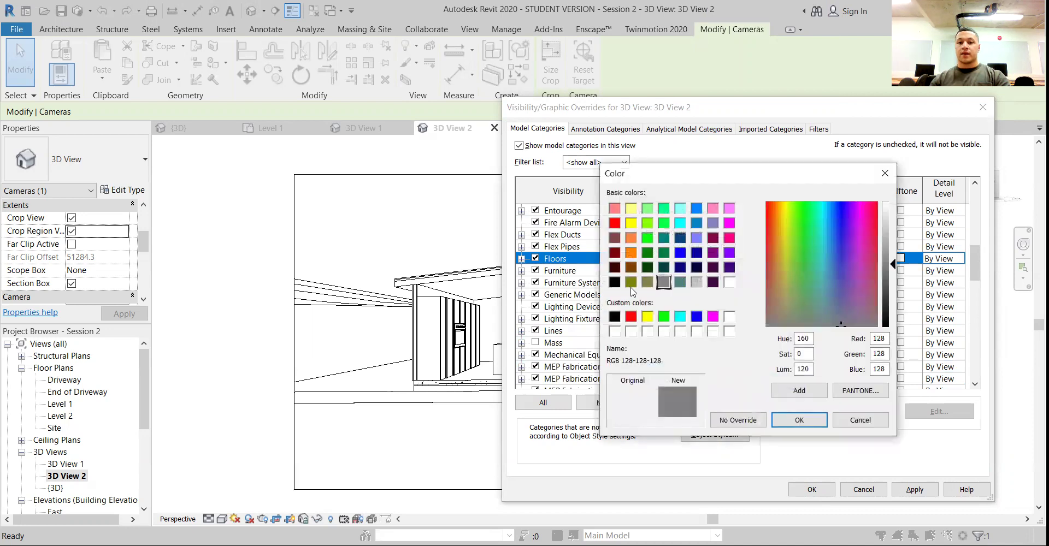
pyautogui.click(800, 420)
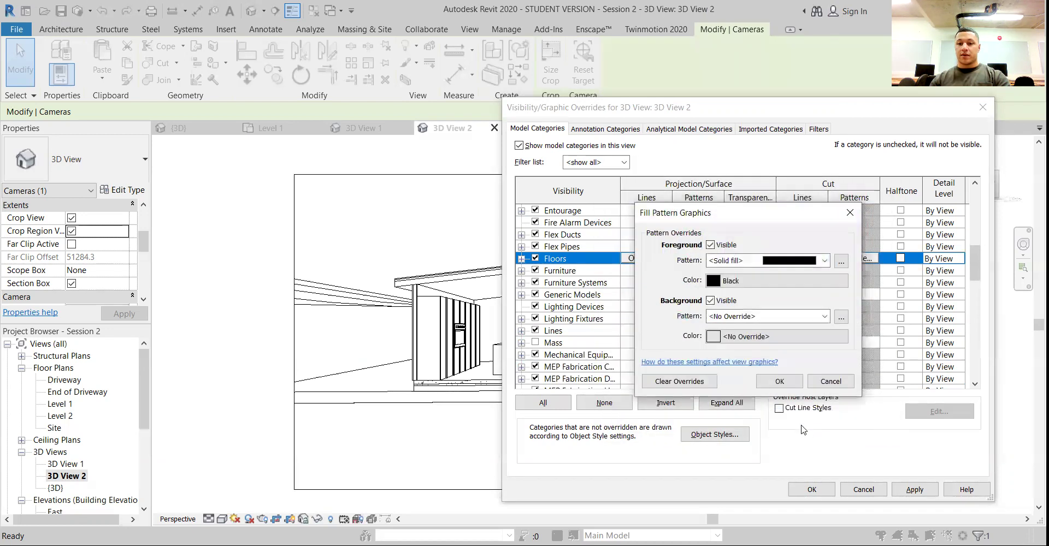
pyautogui.click(779, 382)
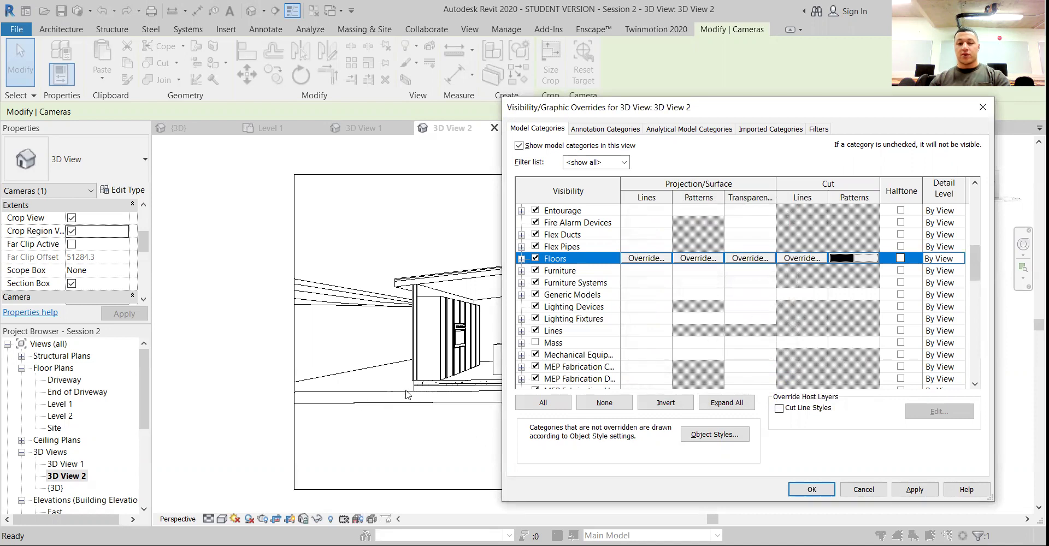
# Override the Pads subcategory's cut pattern foreground, under Site, with a solid fill in black
pyautogui.scroll(-3, 579, 325)
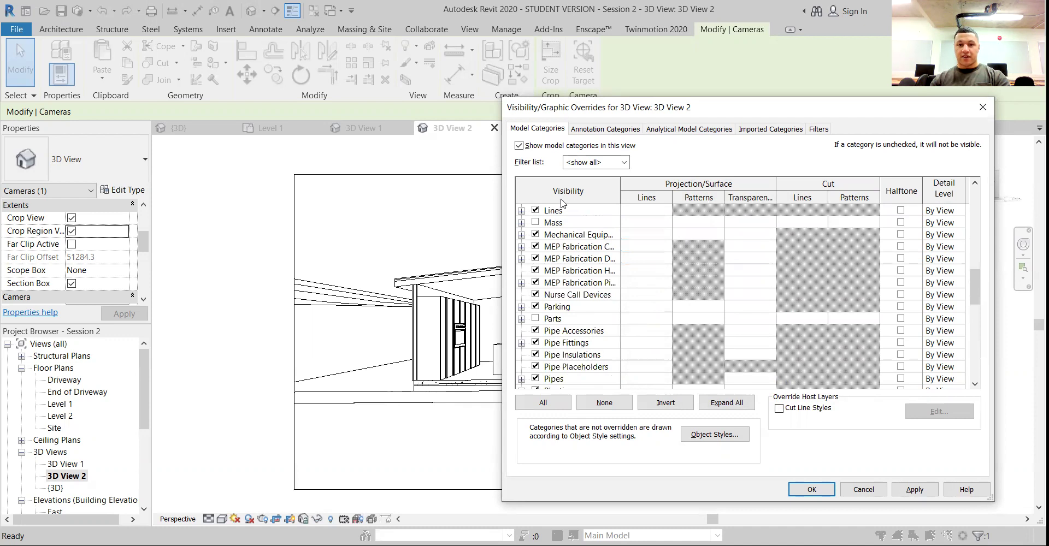
pyautogui.scroll(-3, 538, 370)
pyautogui.click(546, 370)
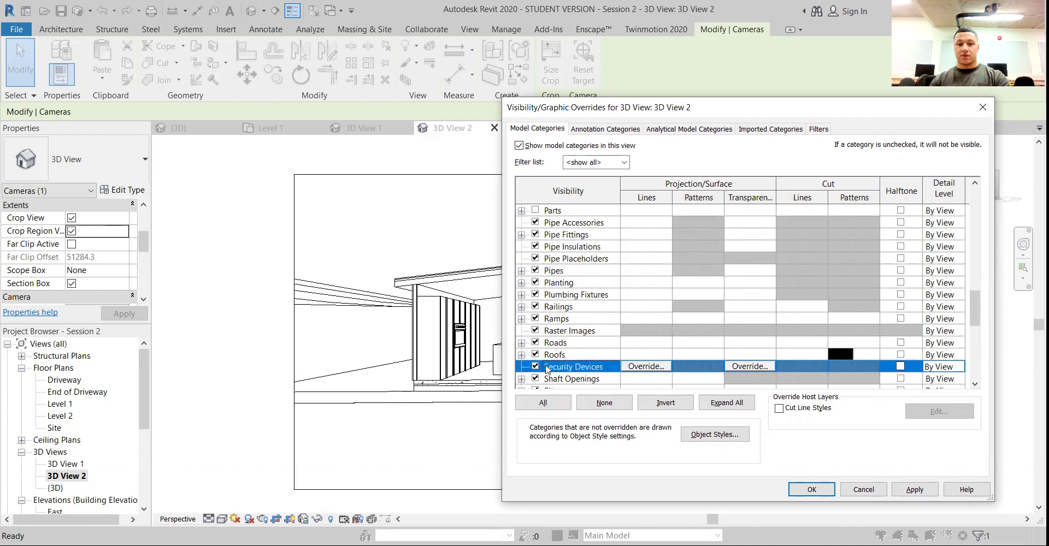
pyautogui.scroll(-1, 547, 349)
pyautogui.click(522, 343)
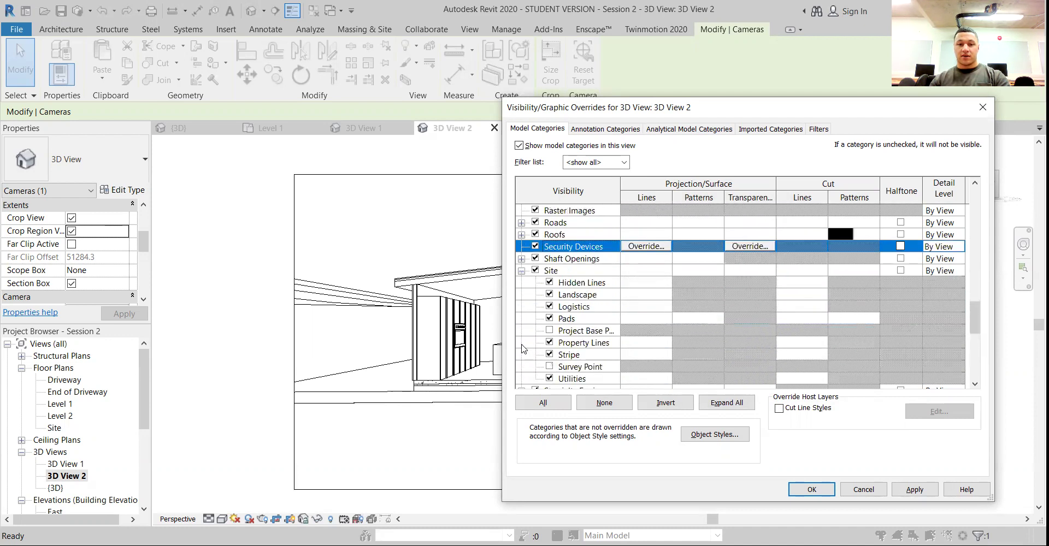
pyautogui.click(859, 322)
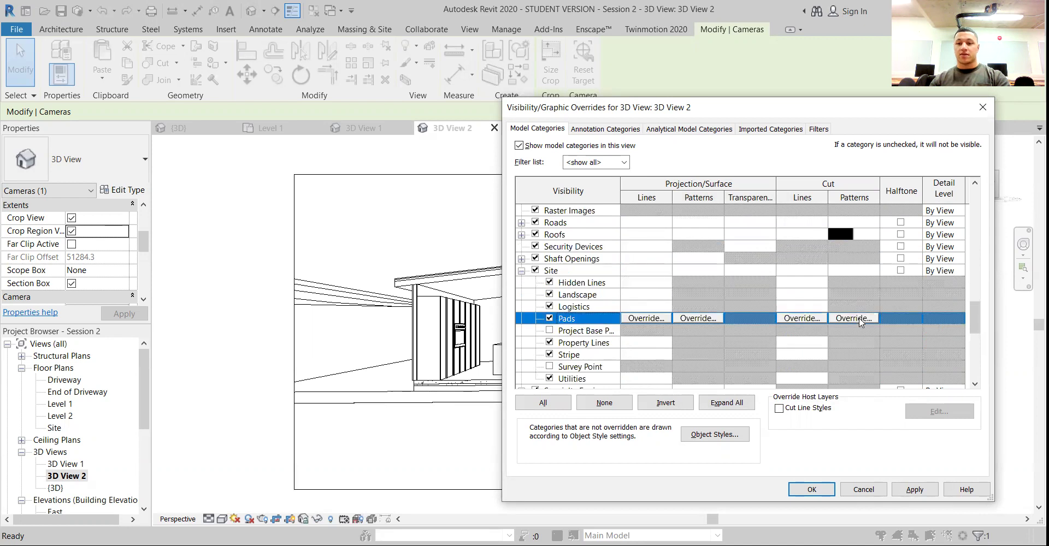
pyautogui.click(860, 319)
pyautogui.click(795, 261)
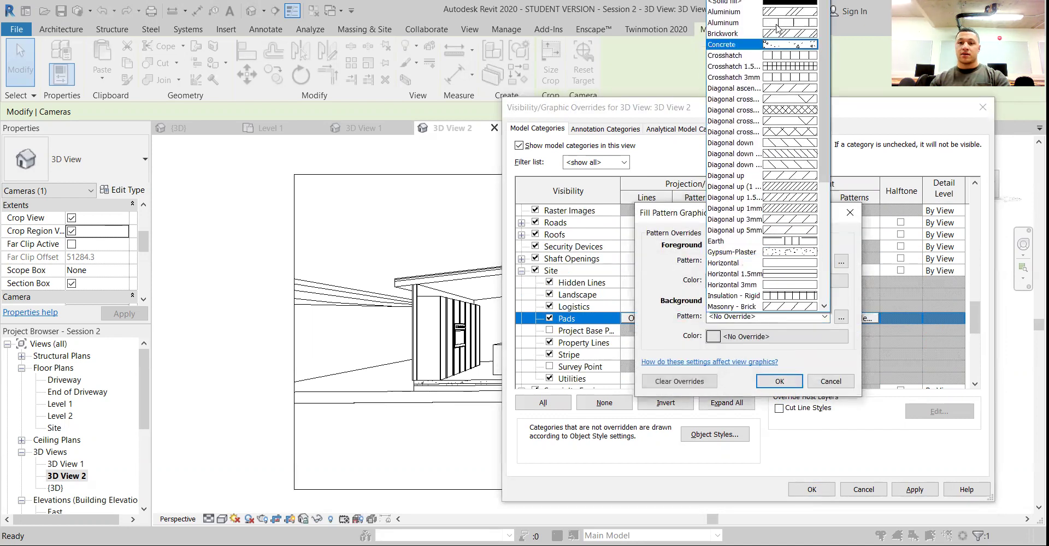
pyautogui.click(757, 281)
pyautogui.click(614, 282)
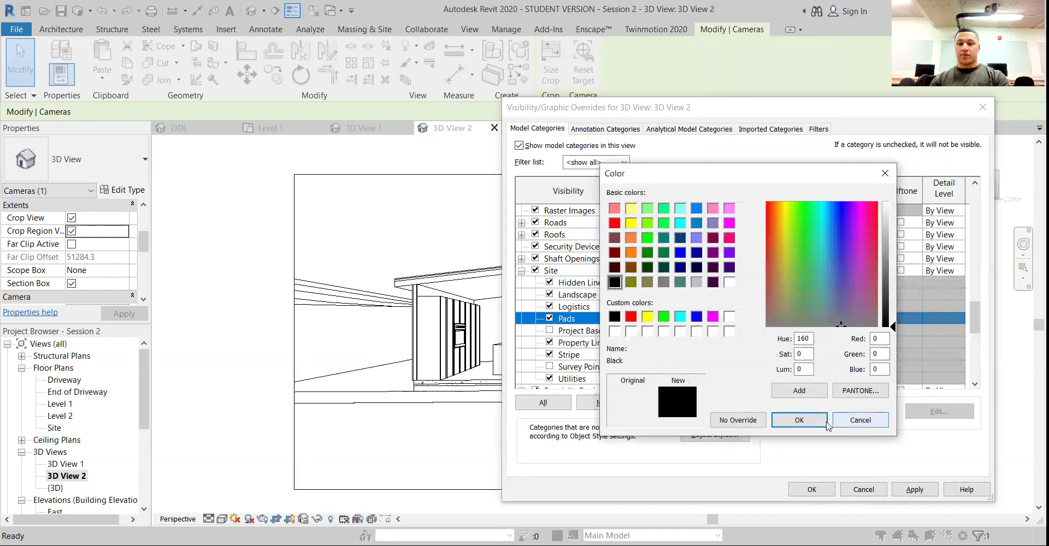
pyautogui.click(799, 420)
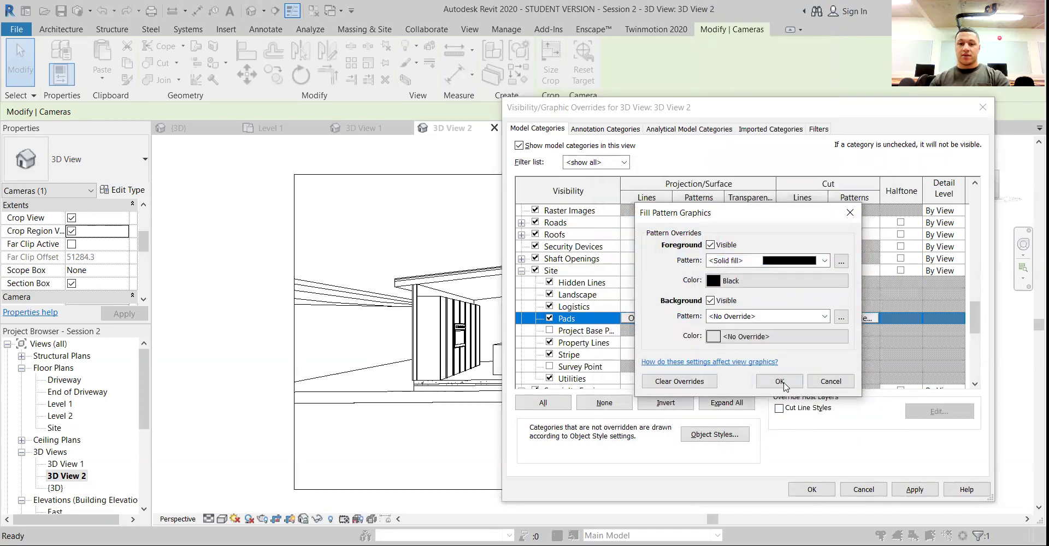
pyautogui.press('Return')
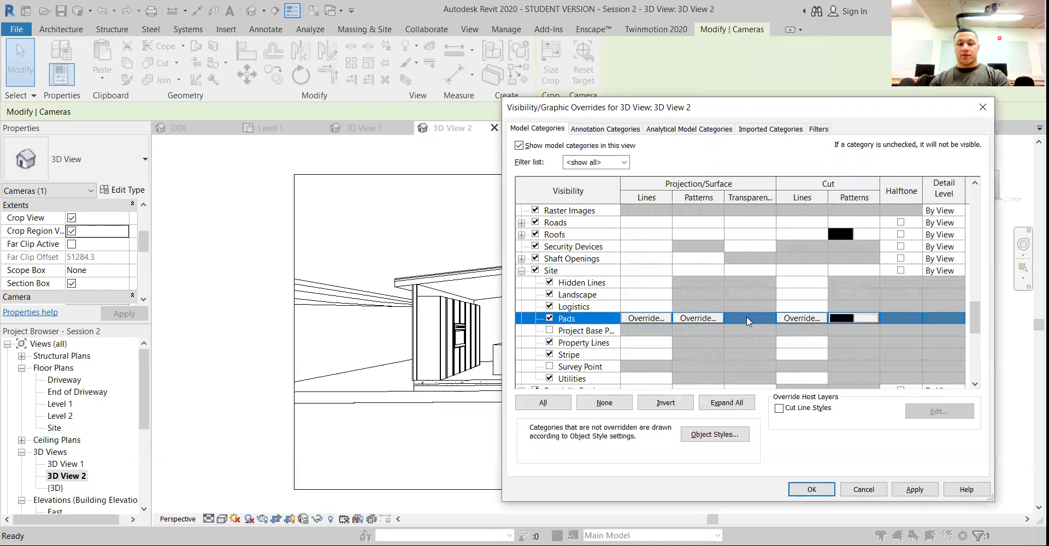
# Override the Topography cut pattern foreground with a solid fill in grey RGB 192-192-192 and apply the graphic overrides to the view
pyautogui.click(586, 267)
pyautogui.press('t')
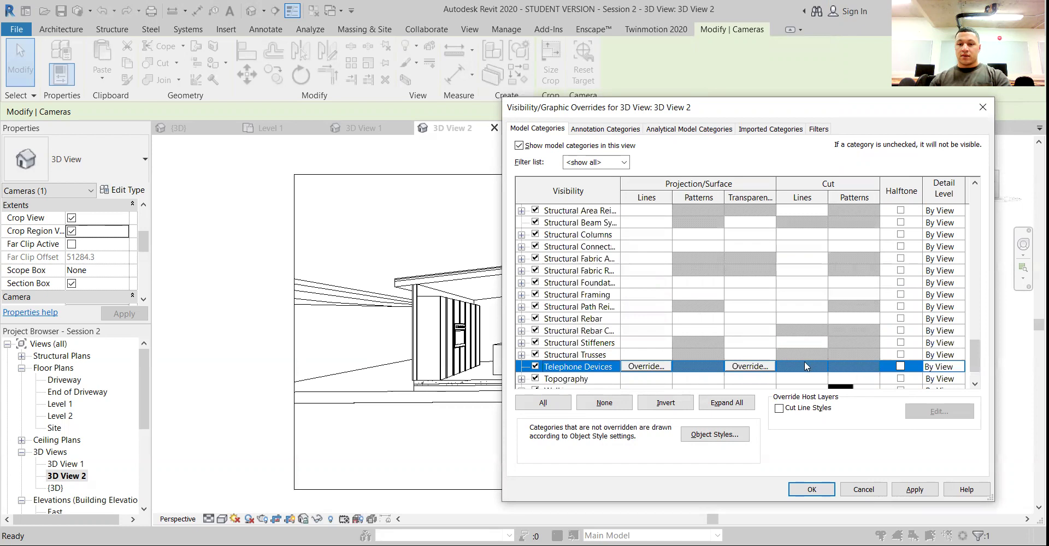
pyautogui.click(838, 379)
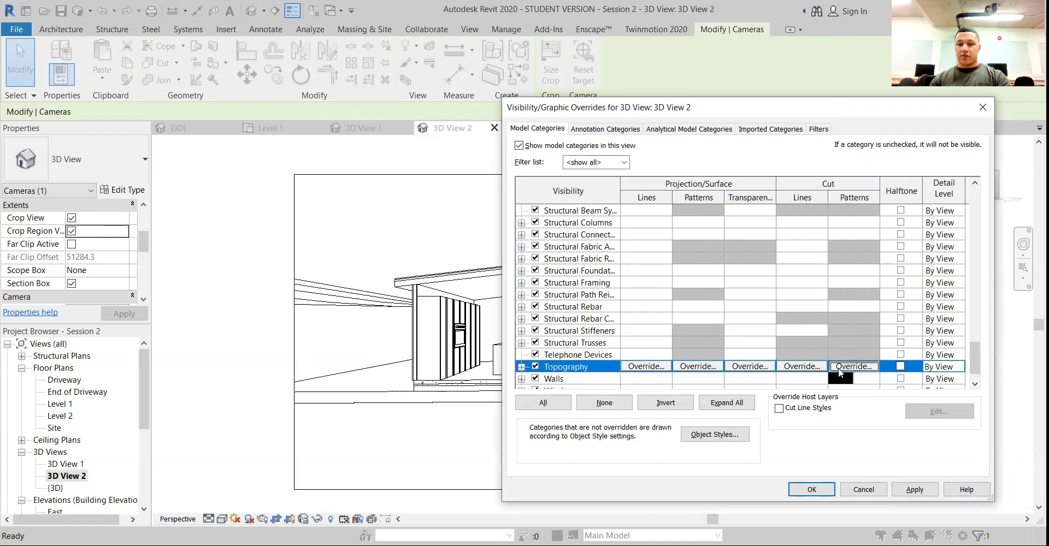
pyautogui.click(838, 366)
pyautogui.click(769, 260)
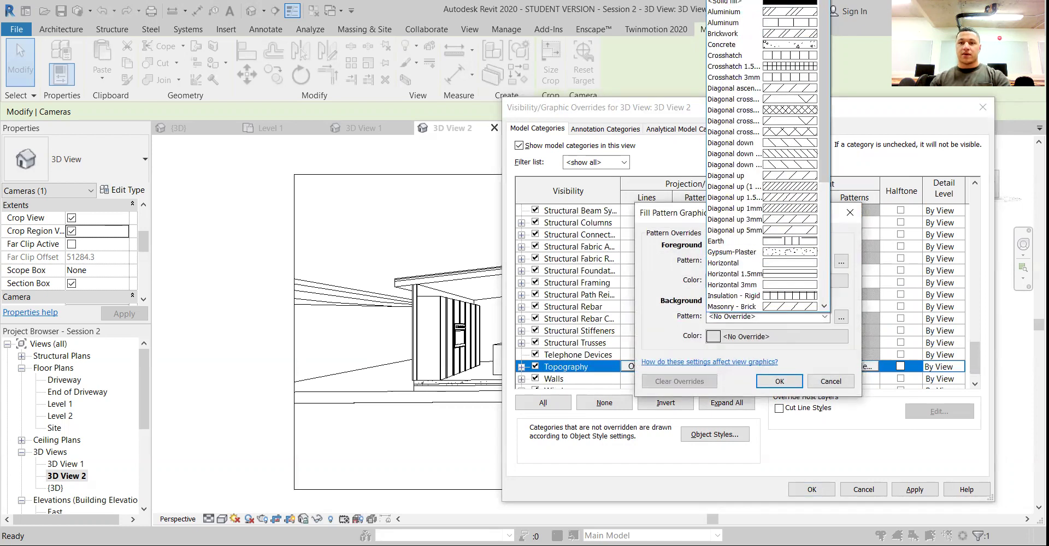
pyautogui.click(786, 25)
pyautogui.click(768, 281)
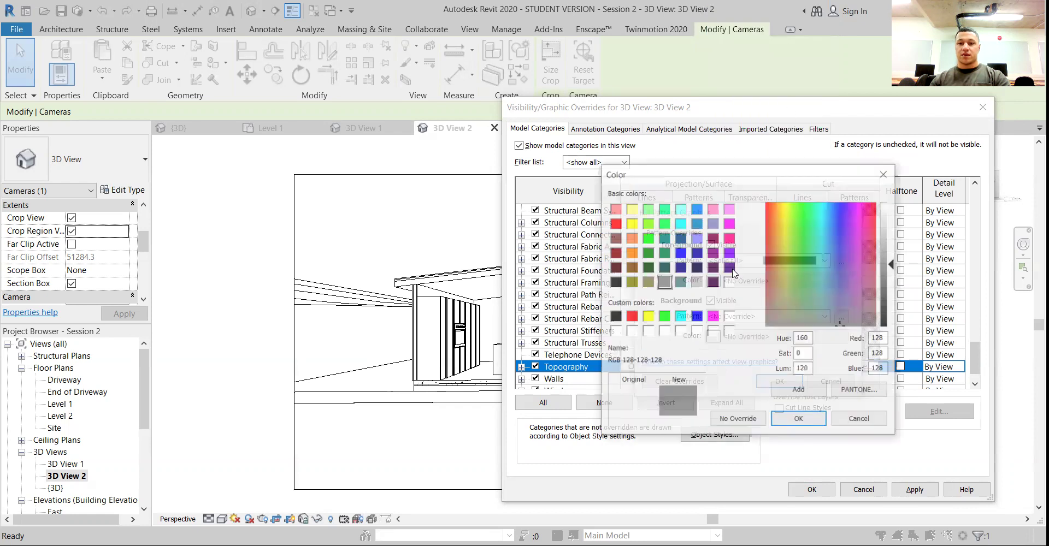
pyautogui.click(697, 282)
pyautogui.click(792, 424)
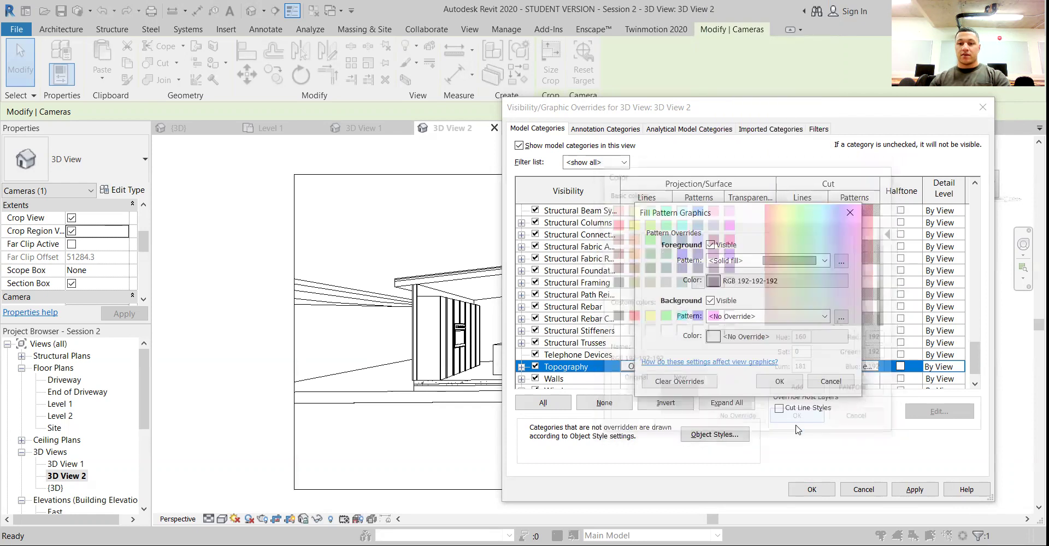
pyautogui.click(782, 383)
pyautogui.click(914, 490)
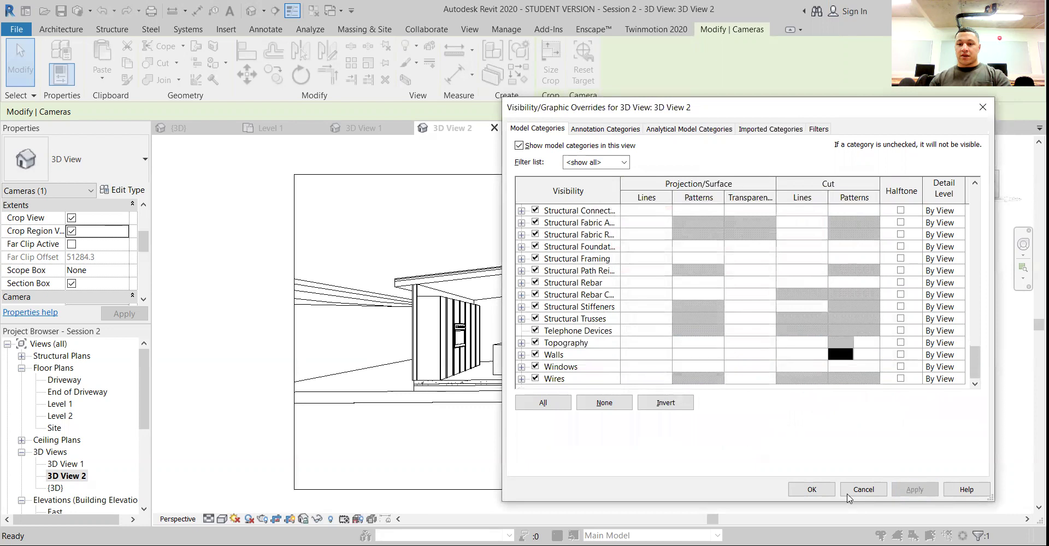
pyautogui.click(811, 489)
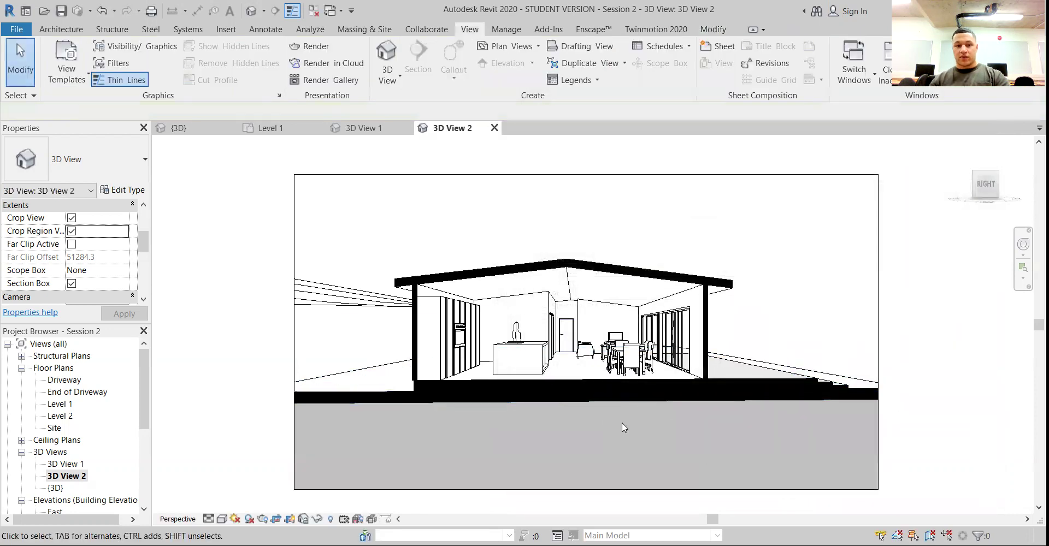
# Pan the perspective slightly upward with the navigation wheel and extend the crop region's left edge outward
pyautogui.hotkey('shift', 'w')
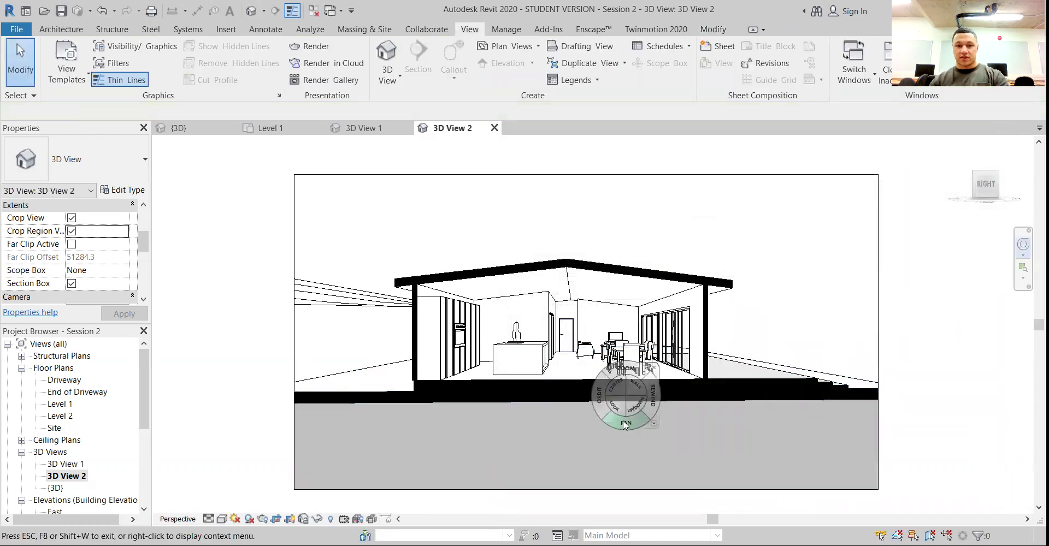
pyautogui.moveTo(625, 425)
pyautogui.mouseDown()
pyautogui.moveTo(614, 418)
pyautogui.moveTo(631, 418)
pyautogui.moveTo(620, 418)
pyautogui.mouseUp()
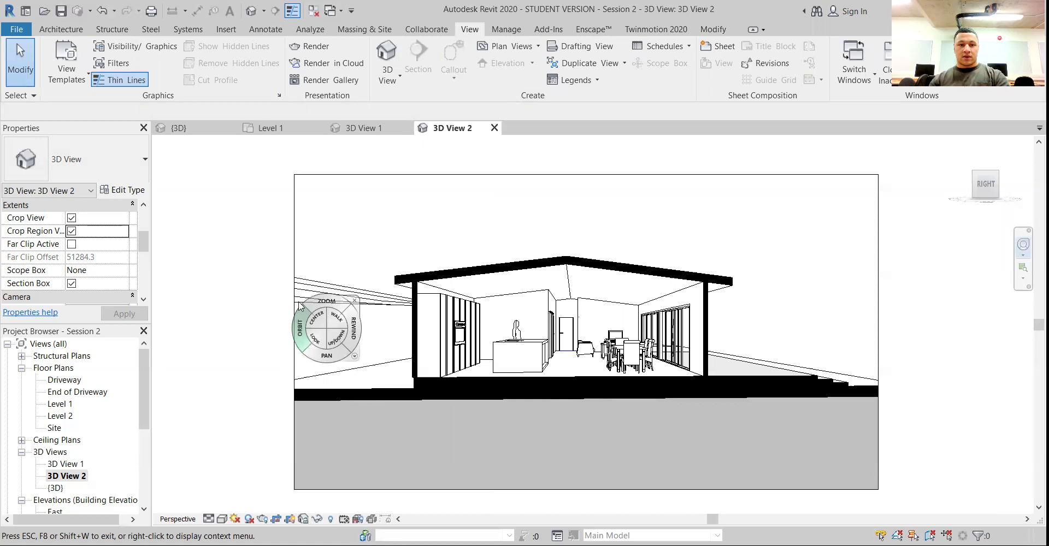
pyautogui.press('Escape')
pyautogui.click(294, 293)
pyautogui.moveTo(294, 331); pyautogui.dragTo(256, 331)
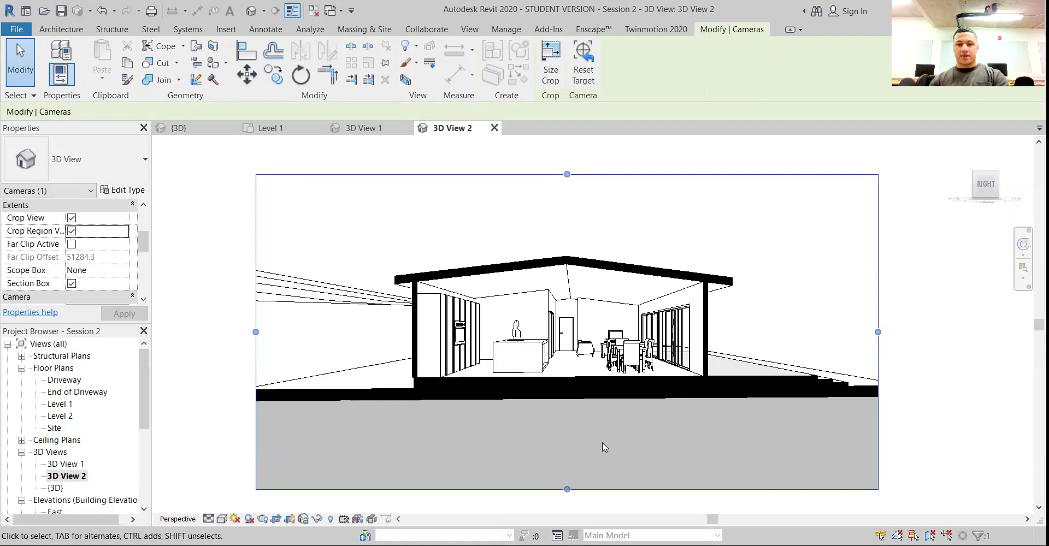
# Orbit and pan the perspective with the navigation wheel to an angled view of the sectioned house, and close the wheel
pyautogui.hotkey('shift', 'w')
pyautogui.moveTo(581, 437); pyautogui.dragTo(576, 431)
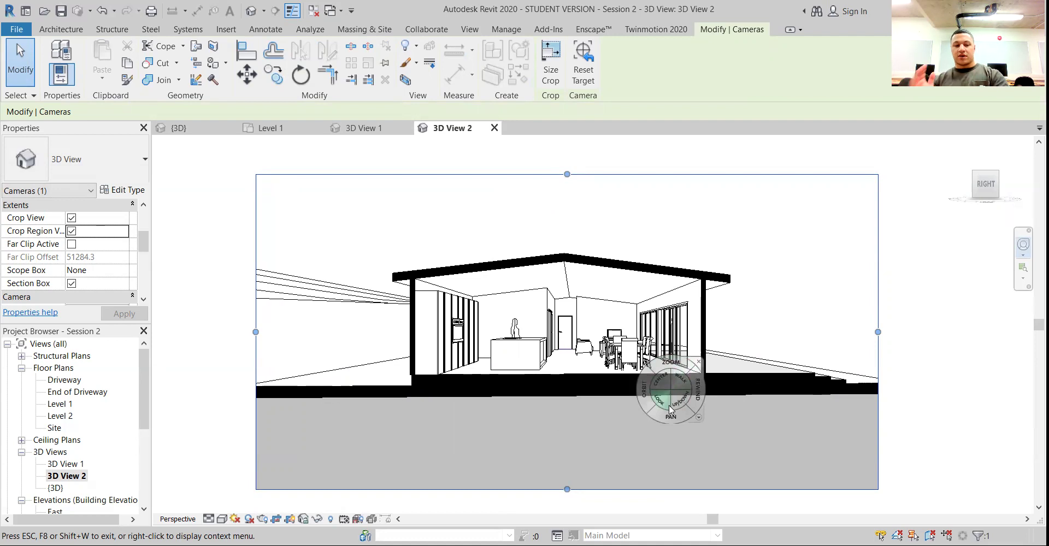
pyautogui.moveTo(642, 408); pyautogui.dragTo(581, 413)
pyautogui.moveTo(494, 438); pyautogui.dragTo(520, 430)
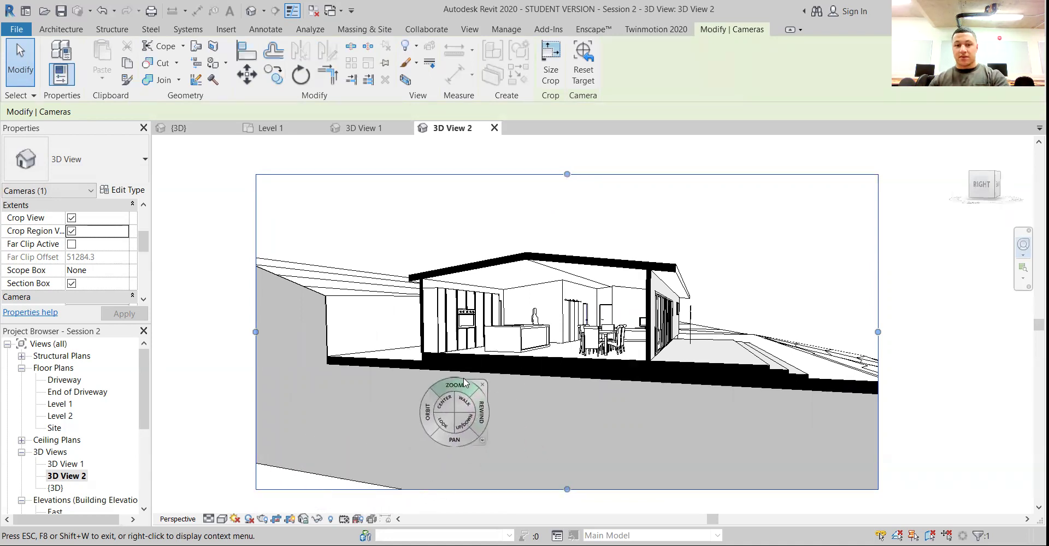
pyautogui.click(483, 385)
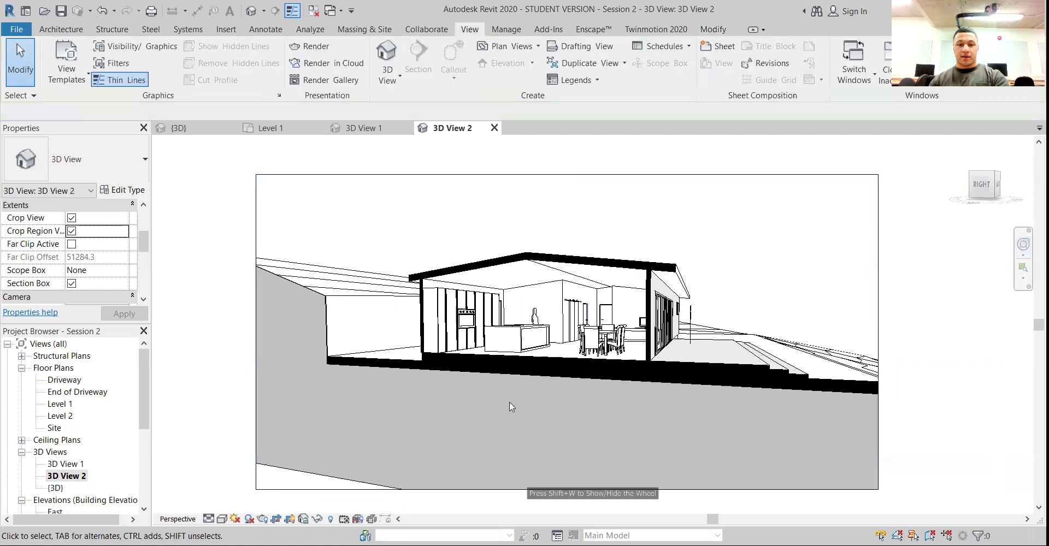
# Turn off Crop View for the perspective and orbit to show the whole sectioned site
pyautogui.scroll(-3, 407, 224)
pyautogui.click(440, 196)
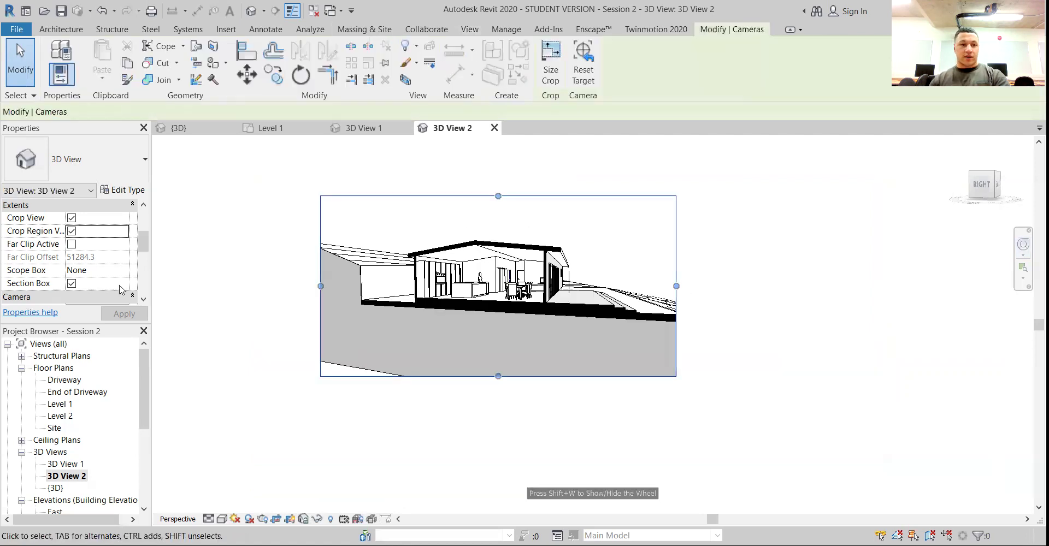
pyautogui.scroll(-3, 87, 276)
pyautogui.scroll(2, 86, 271)
pyautogui.scroll(3, 86, 270)
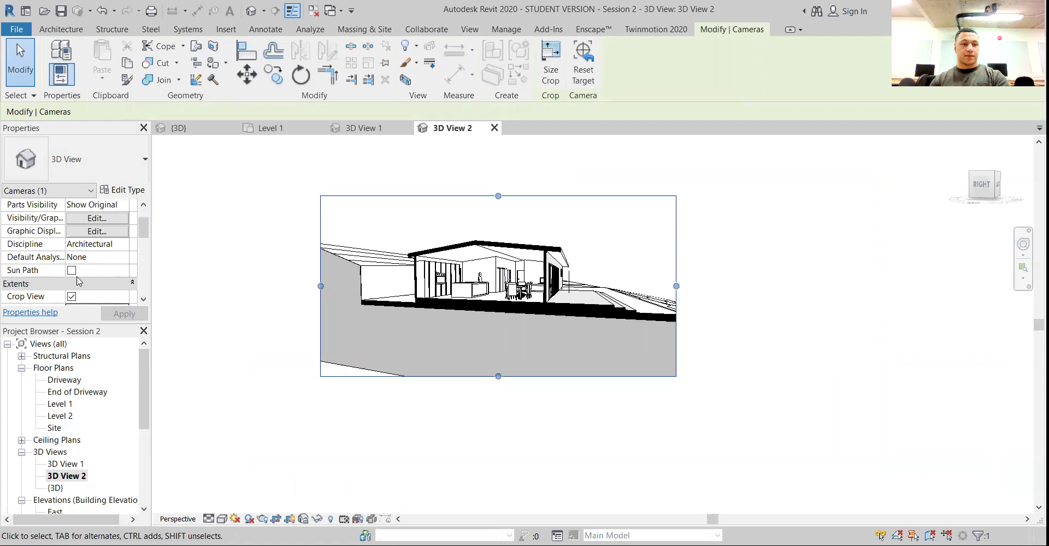
pyautogui.click(71, 296)
pyautogui.scroll(-4, 481, 448)
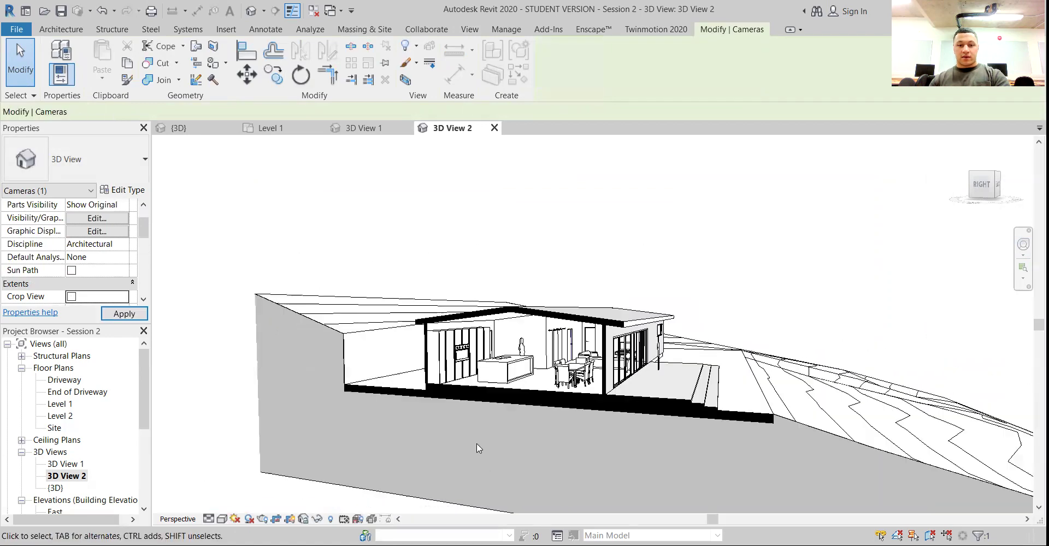
pyautogui.moveTo(513, 433); pyautogui.dragTo(465, 299, button='middle')
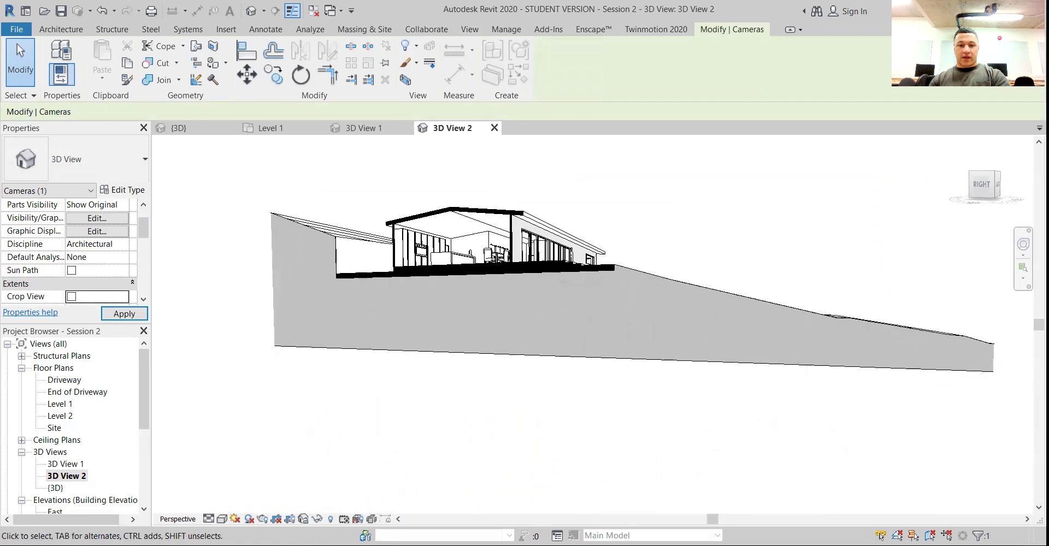
# Reveal the hidden elements and extend the section box's bottom face further down below the site
pyautogui.click(330, 520)
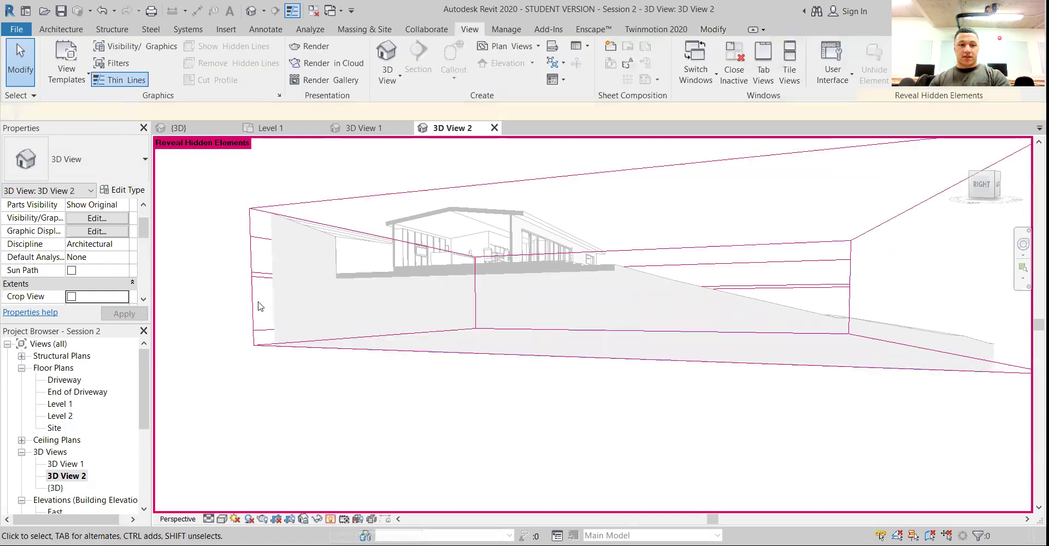
pyautogui.click(258, 311)
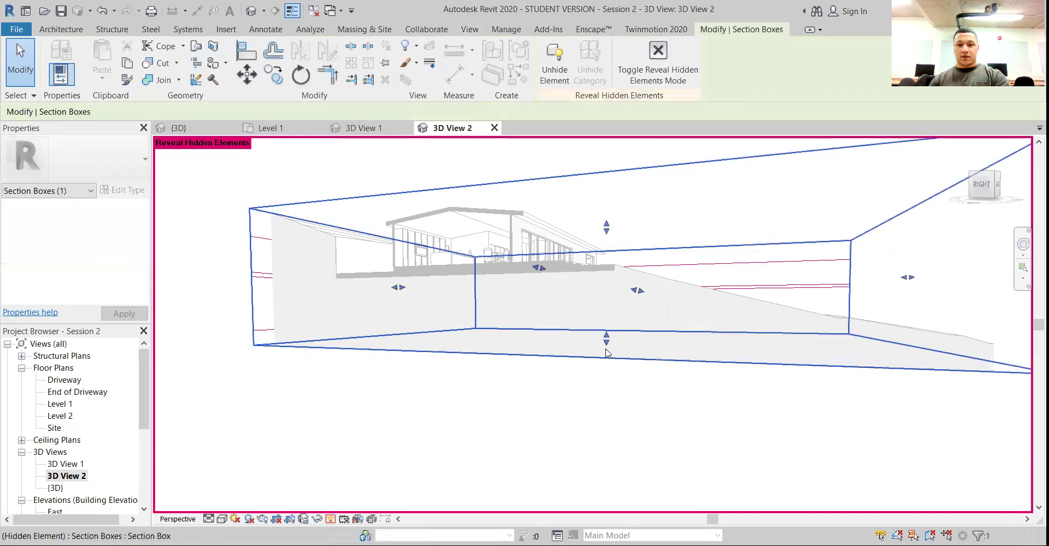
pyautogui.moveTo(606, 342); pyautogui.dragTo(616, 404)
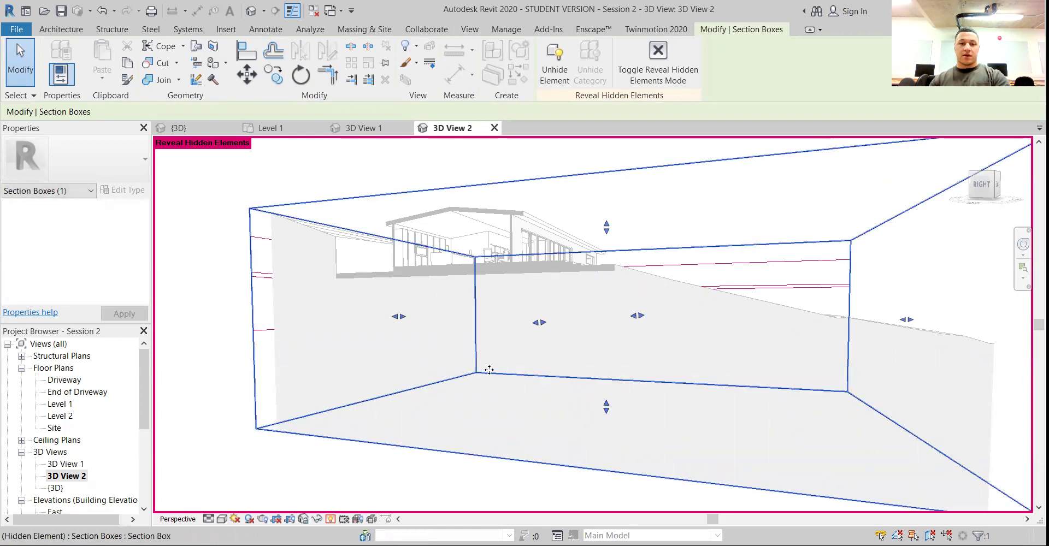
# Open the Site Settings to review the section cut material and the elevation of the poche base
pyautogui.click(375, 31)
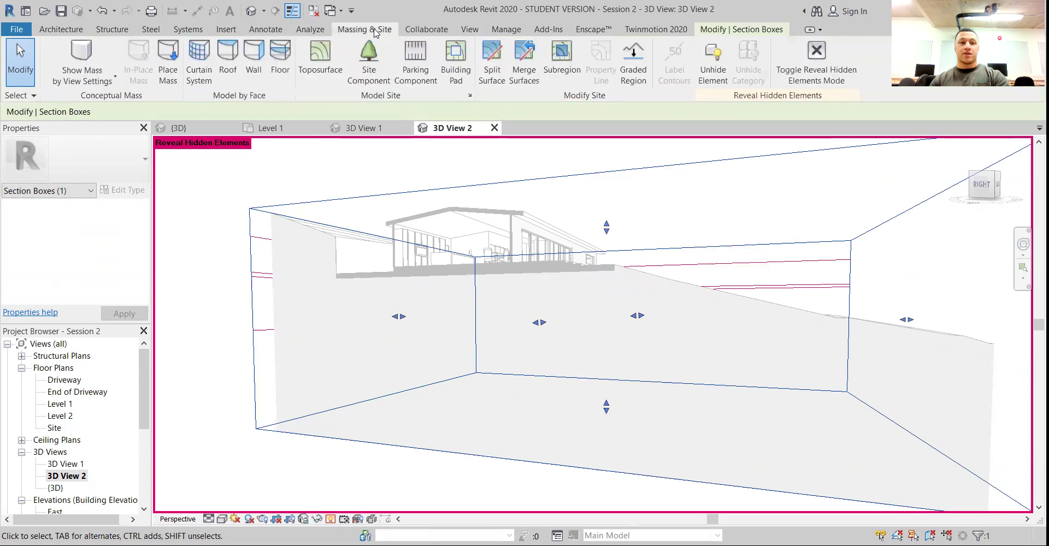
pyautogui.click(469, 96)
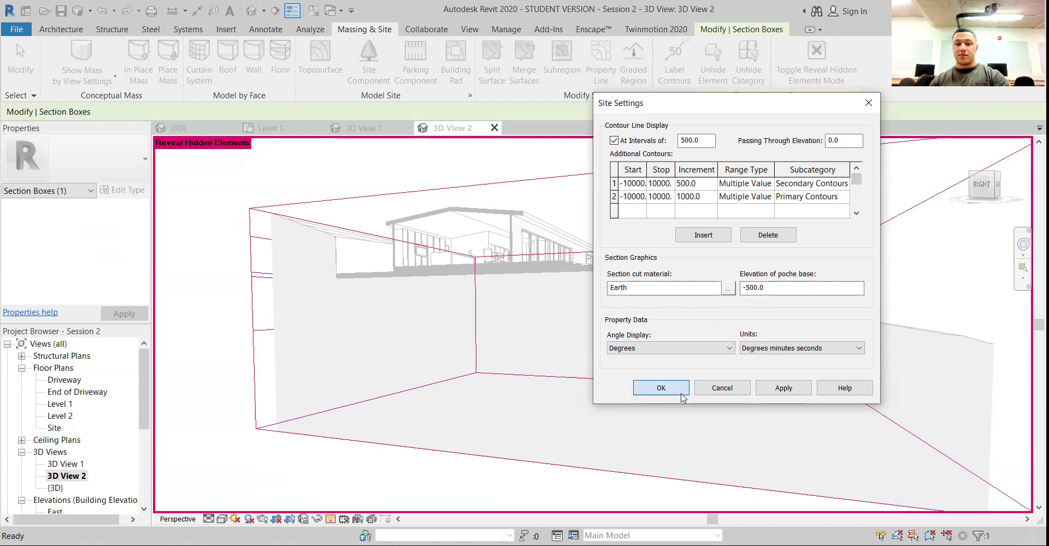
pyautogui.click(660, 387)
# Lower the section box's bottom face slightly more and turn off the display of hidden elements
pyautogui.click(239, 306)
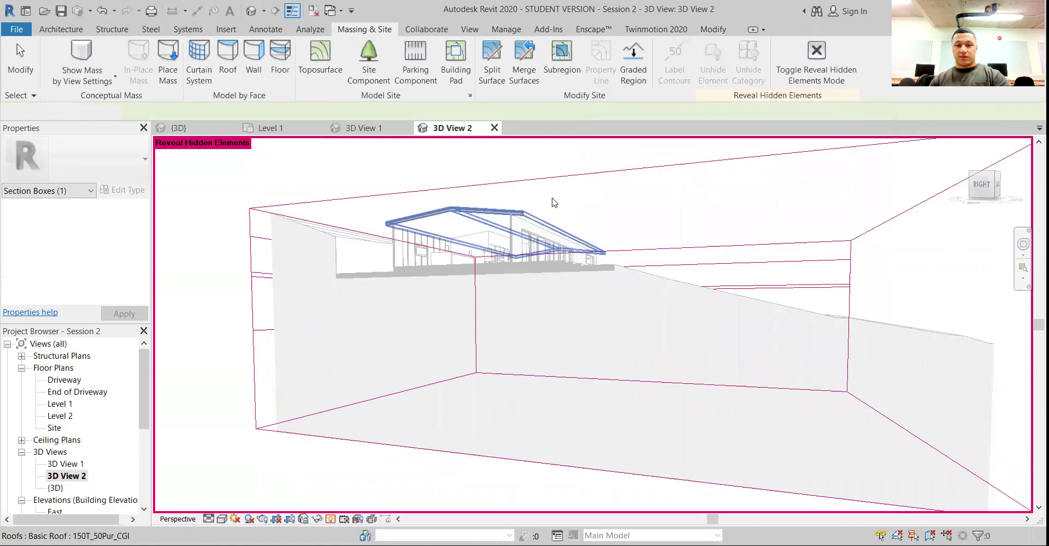
pyautogui.click(585, 475)
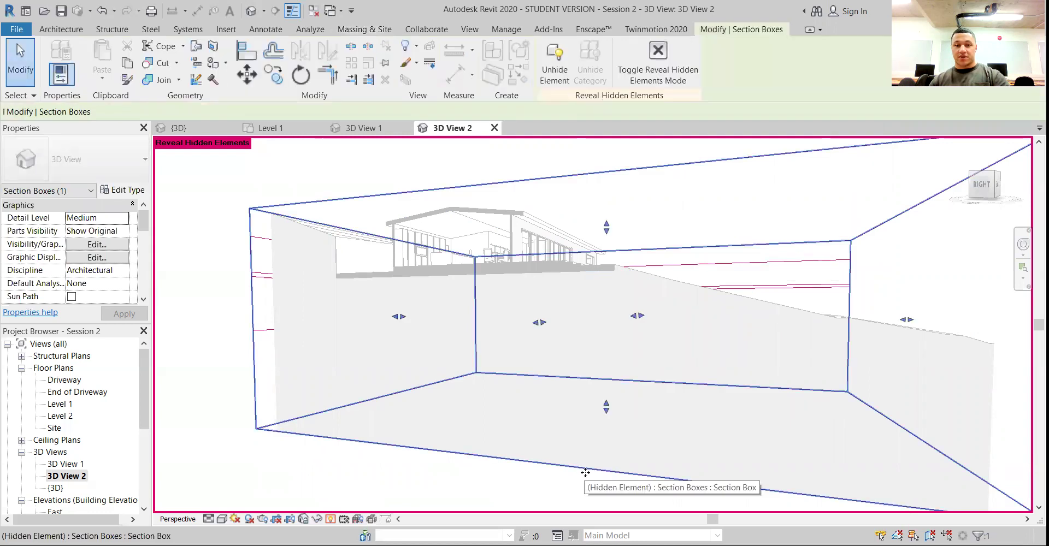
pyautogui.moveTo(605, 492); pyautogui.dragTo(606, 435)
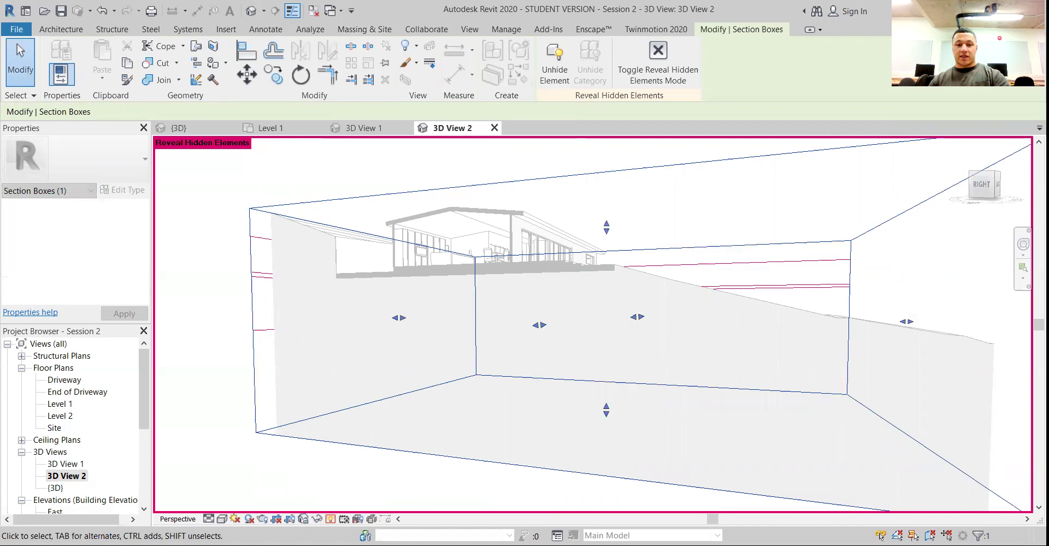
pyautogui.click(330, 519)
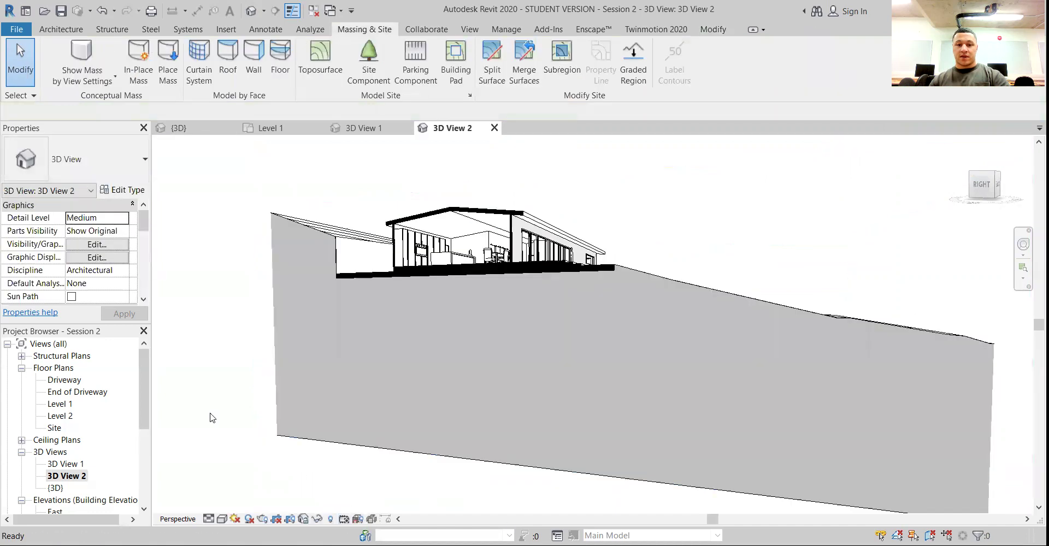
pyautogui.moveTo(418, 326); pyautogui.dragTo(430, 356, button='middle')
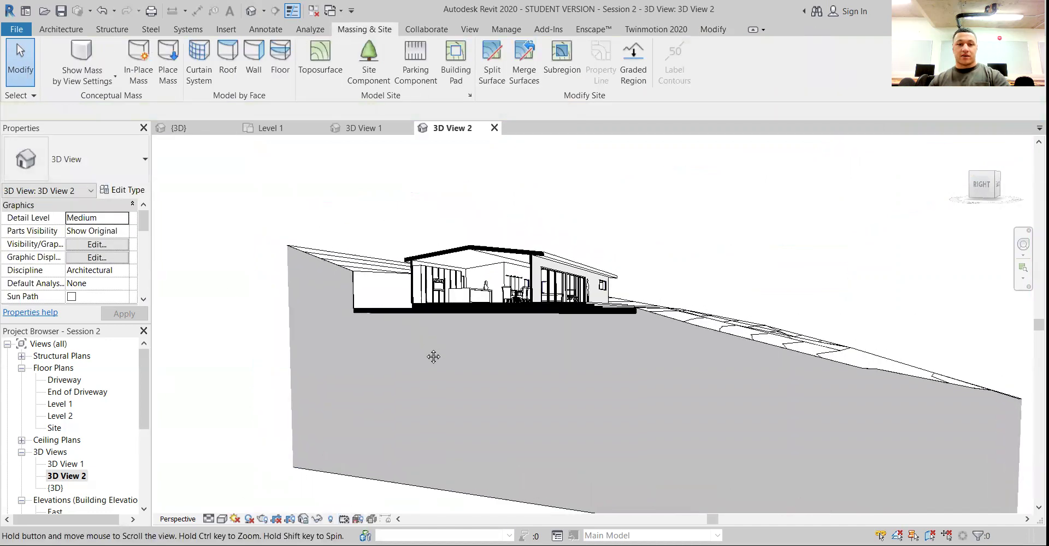
# Turn on Crop View and Crop Region Visible for the perspective and lower the crop region's top edge slightly
pyautogui.scroll(-4, 73, 266)
pyautogui.scroll(2, 74, 266)
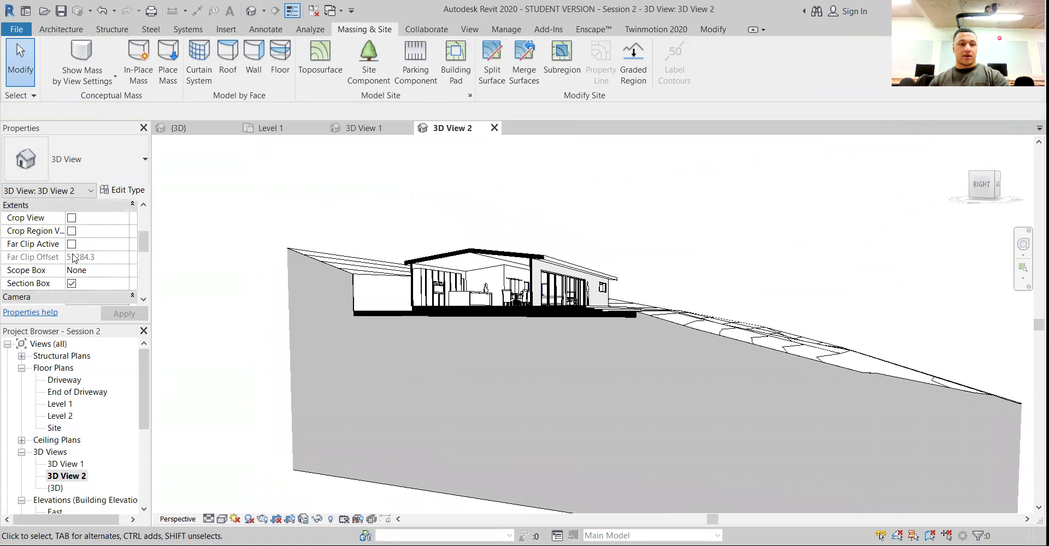
pyautogui.click(71, 219)
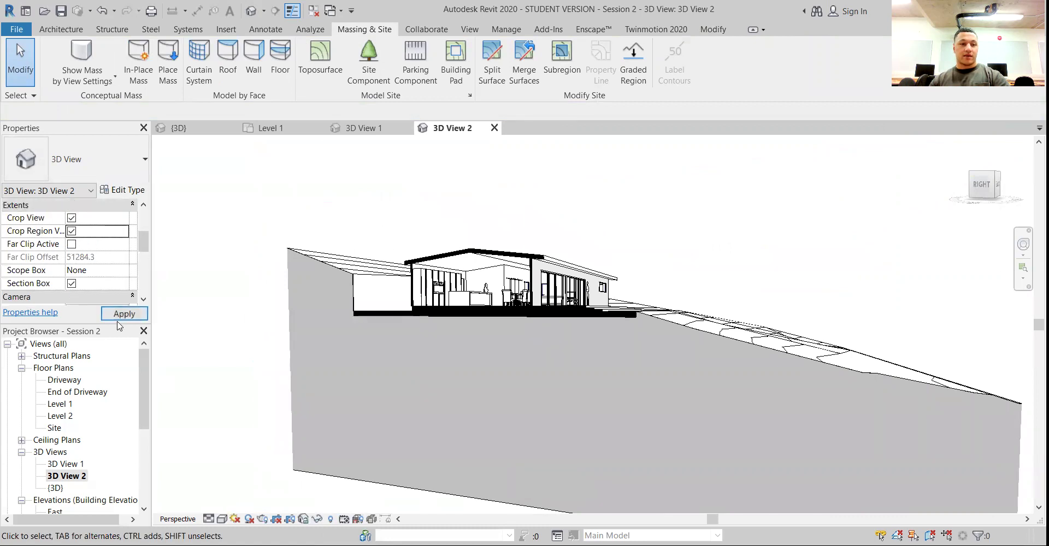
pyautogui.click(124, 314)
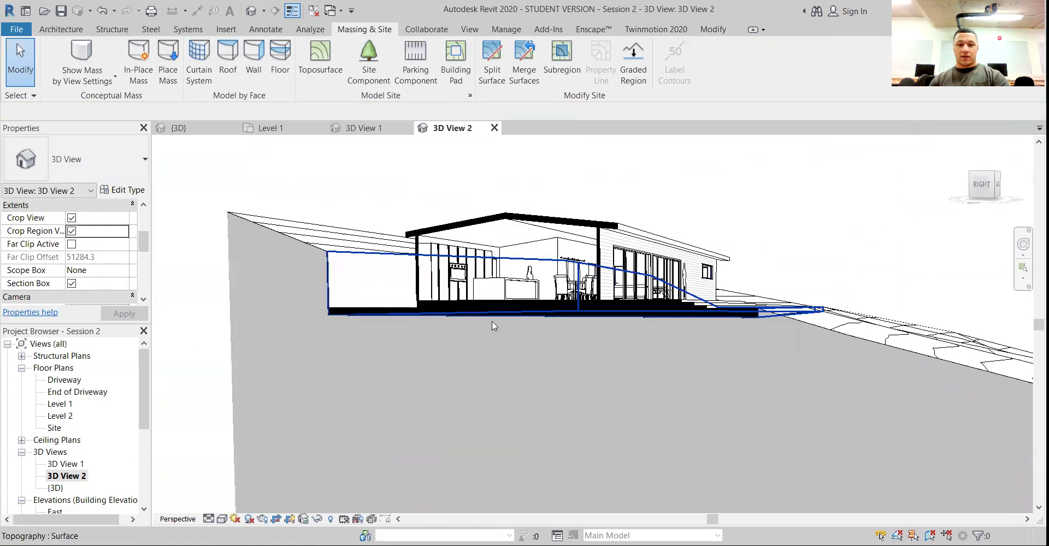
pyautogui.moveTo(492, 320); pyautogui.dragTo(493, 359, button='middle')
pyautogui.scroll(-4, 486, 356)
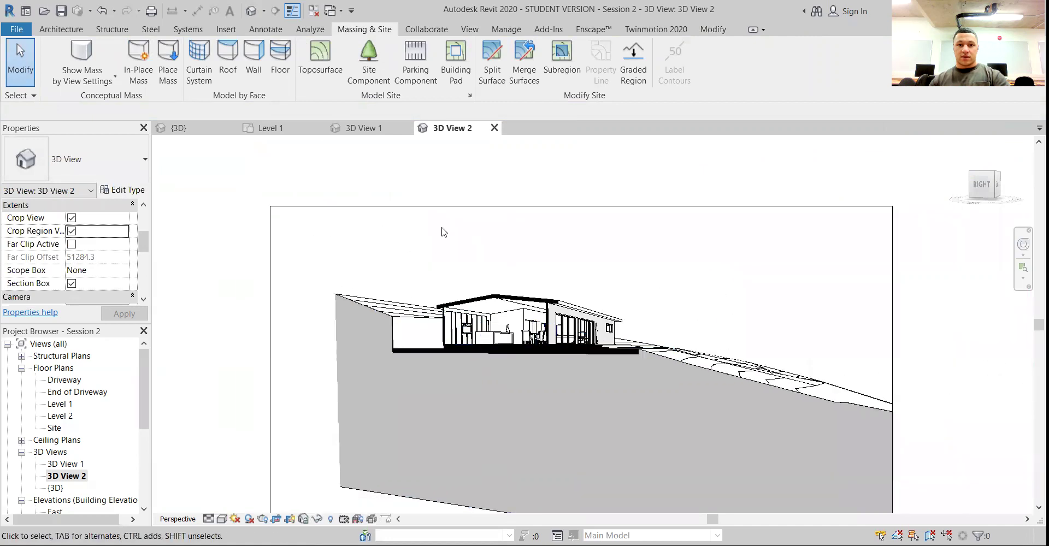
pyautogui.click(523, 207)
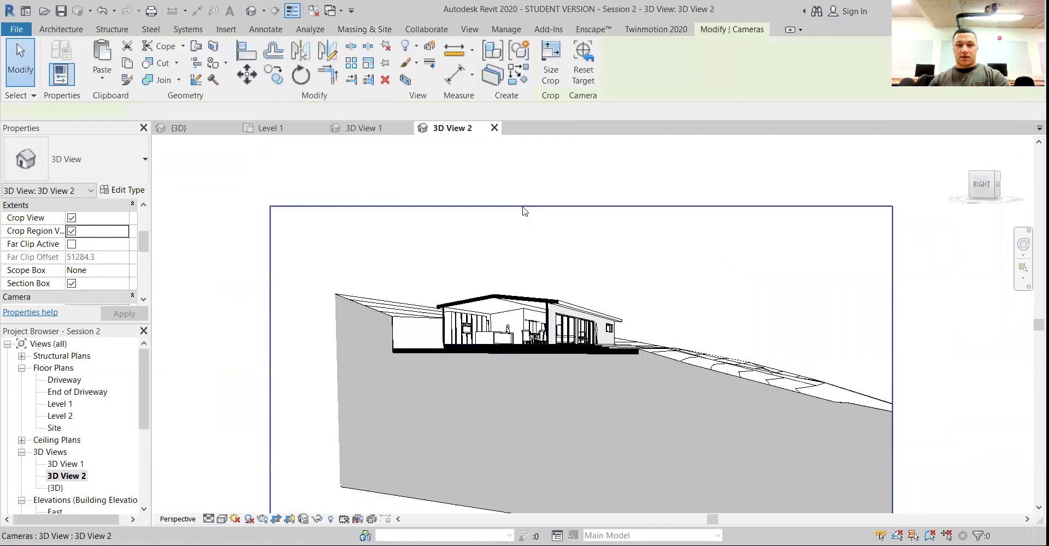
pyautogui.moveTo(581, 206); pyautogui.dragTo(581, 214)
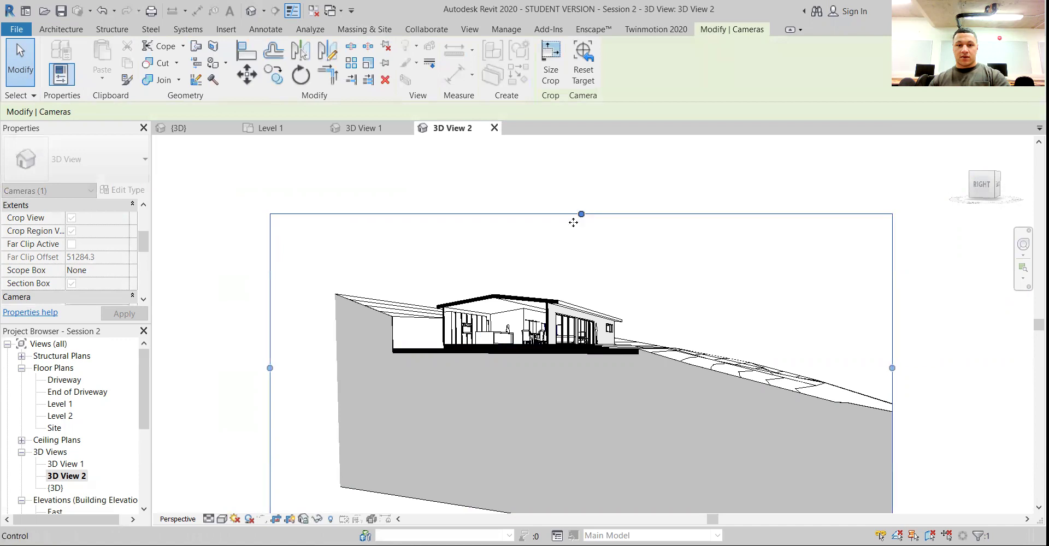
# Turn off Crop View and Crop Region Visible for the perspective
pyautogui.scroll(-4, 87, 268)
pyautogui.scroll(-2, 87, 269)
pyautogui.scroll(4, 82, 257)
pyautogui.scroll(3, 76, 245)
pyautogui.scroll(-2, 74, 241)
pyautogui.click(71, 231)
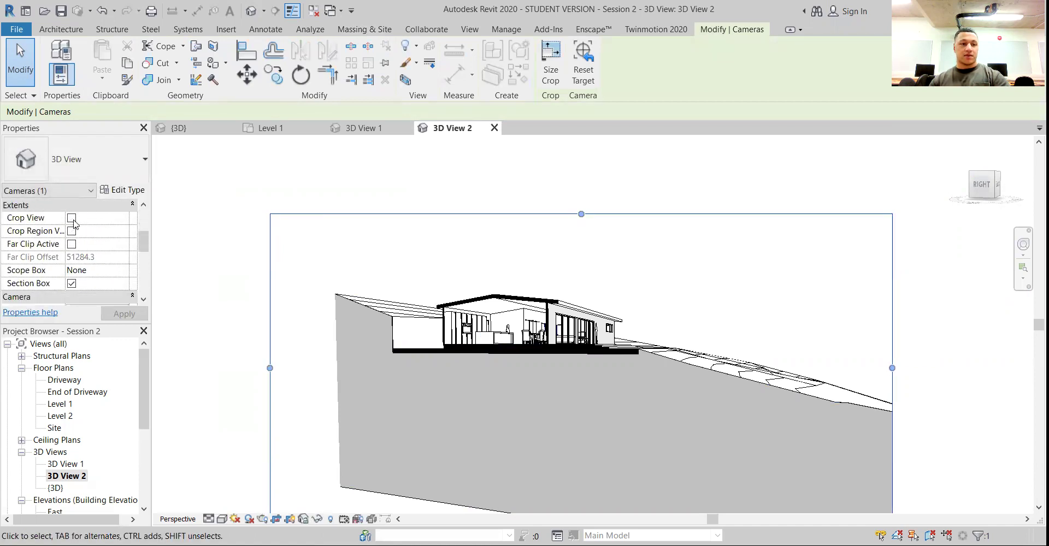
pyautogui.click(71, 218)
# Frame the sectioned house more closely and enable Crop View and Crop Region Visible for that framing
pyautogui.scroll(3, 462, 273)
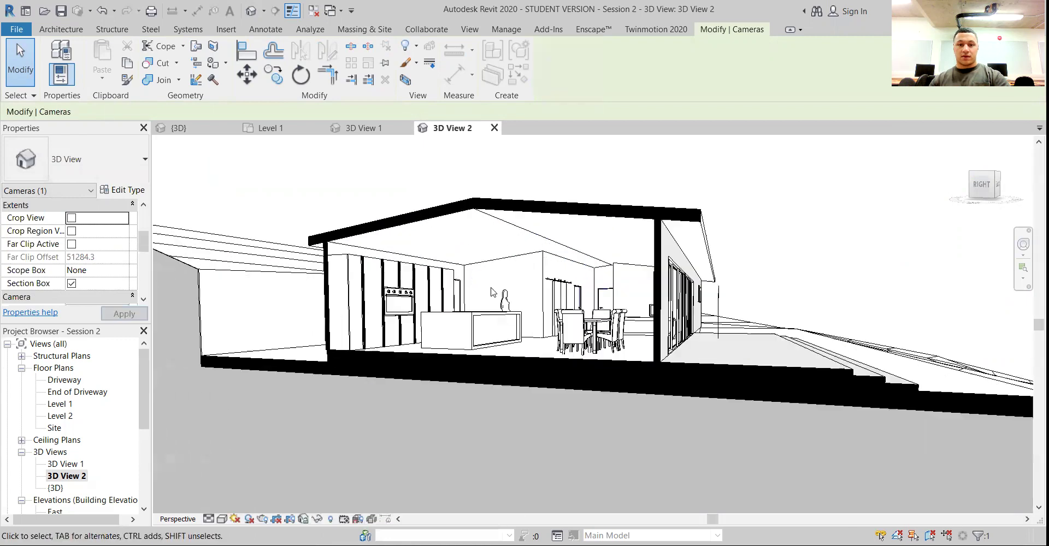
pyautogui.scroll(2, 494, 297)
pyautogui.scroll(-5, 77, 271)
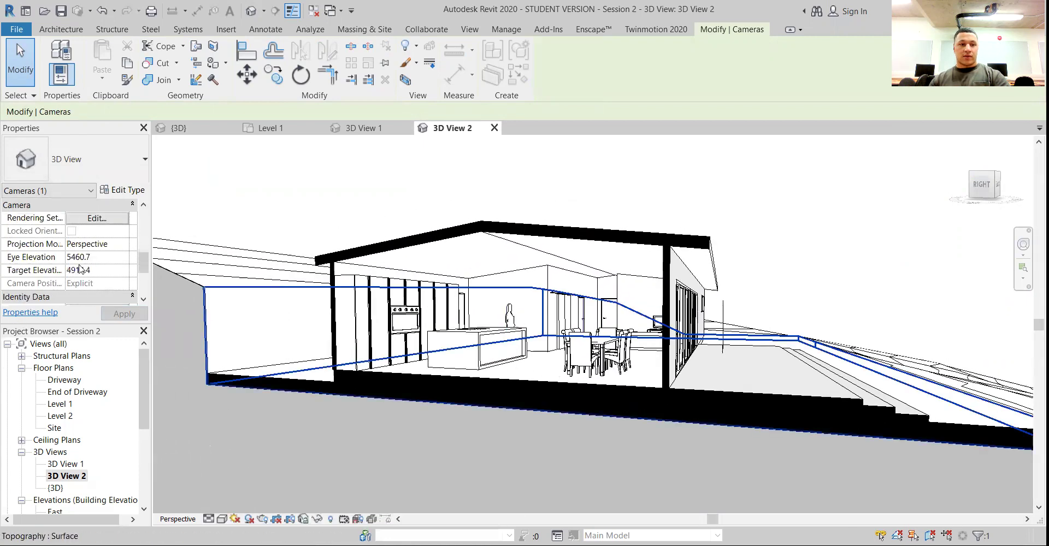
pyautogui.scroll(4, 75, 268)
pyautogui.scroll(3, 74, 262)
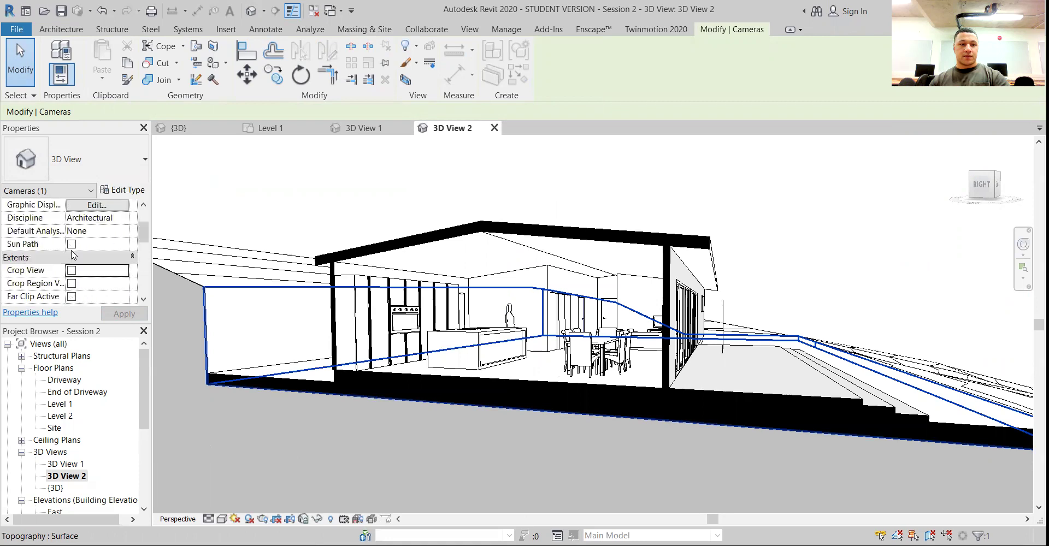
pyautogui.click(72, 269)
pyautogui.click(71, 283)
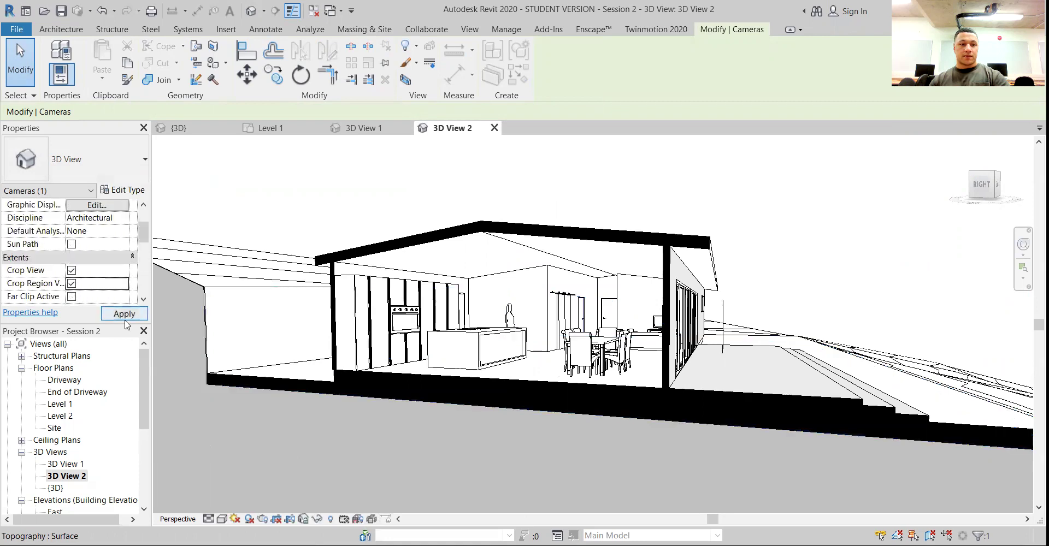
pyautogui.scroll(-3, 406, 338)
pyautogui.moveTo(470, 367); pyautogui.dragTo(537, 359, button='middle')
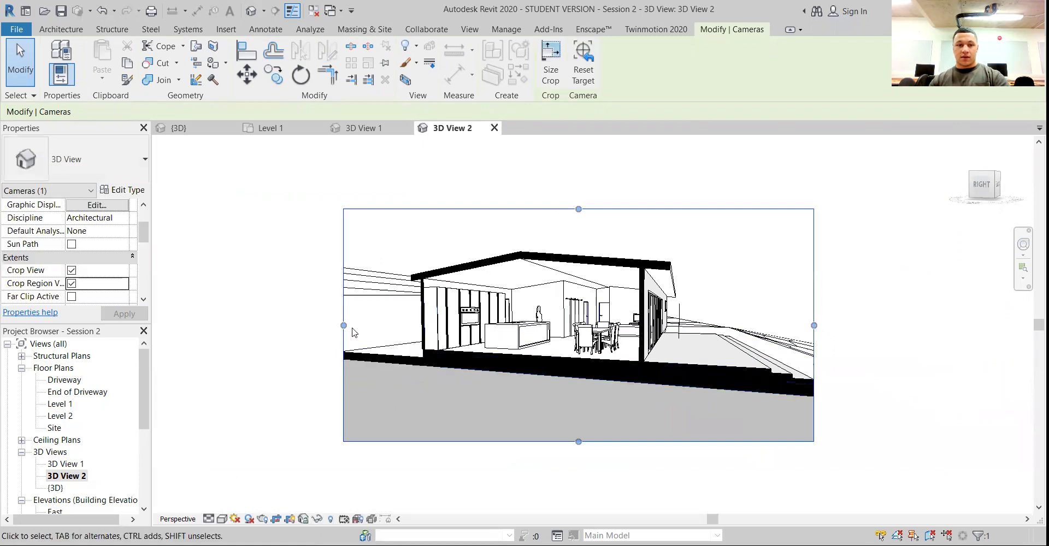
# Extend the crop region's left and bottom edges outward and orbit the perspective slightly around the sectioned house
pyautogui.moveTo(343, 325); pyautogui.dragTo(306, 326)
pyautogui.moveTo(559, 441); pyautogui.dragTo(561, 454)
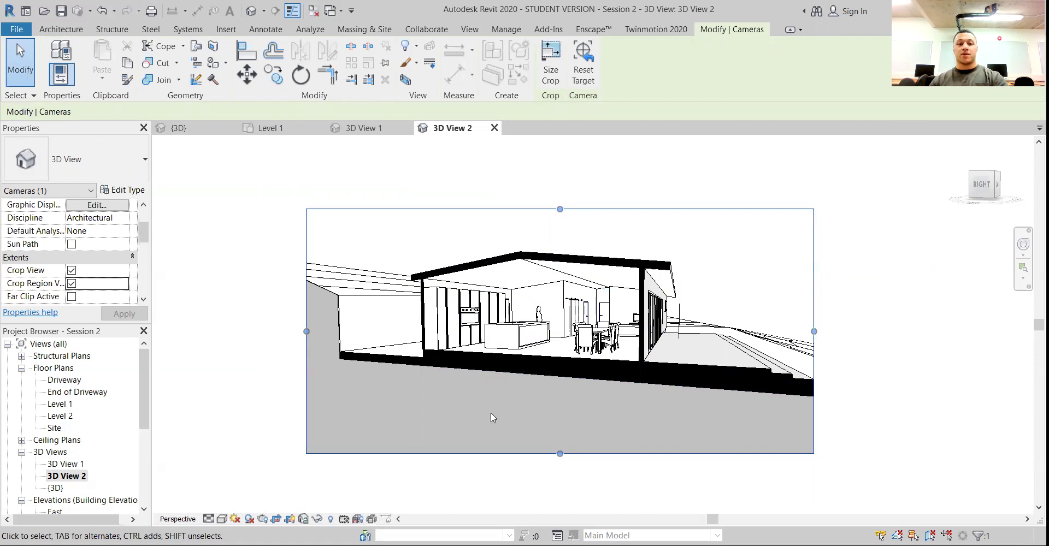
pyautogui.scroll(1, 671, 352)
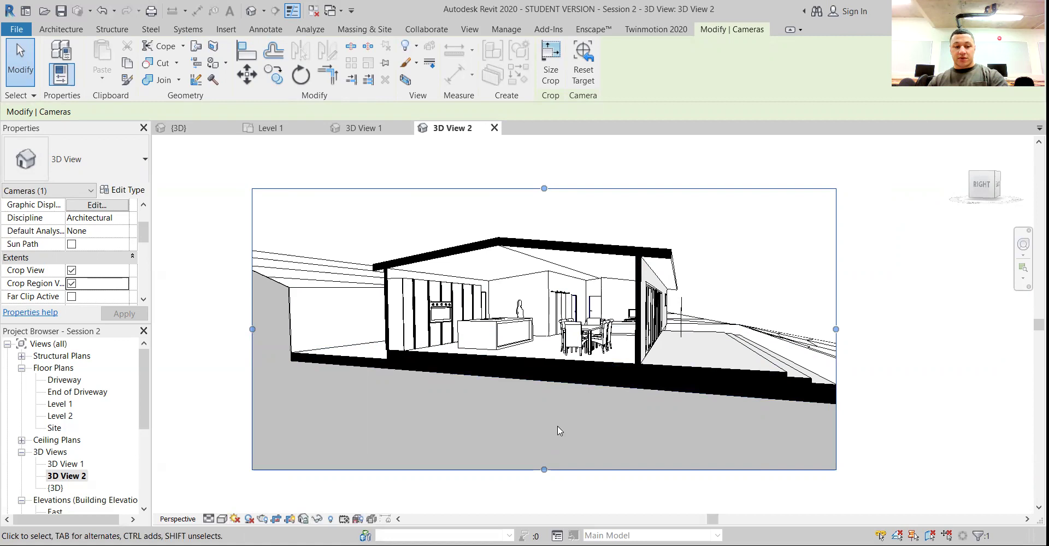
pyautogui.hotkey('shift', 'w')
pyautogui.moveTo(491, 390); pyautogui.dragTo(532, 383)
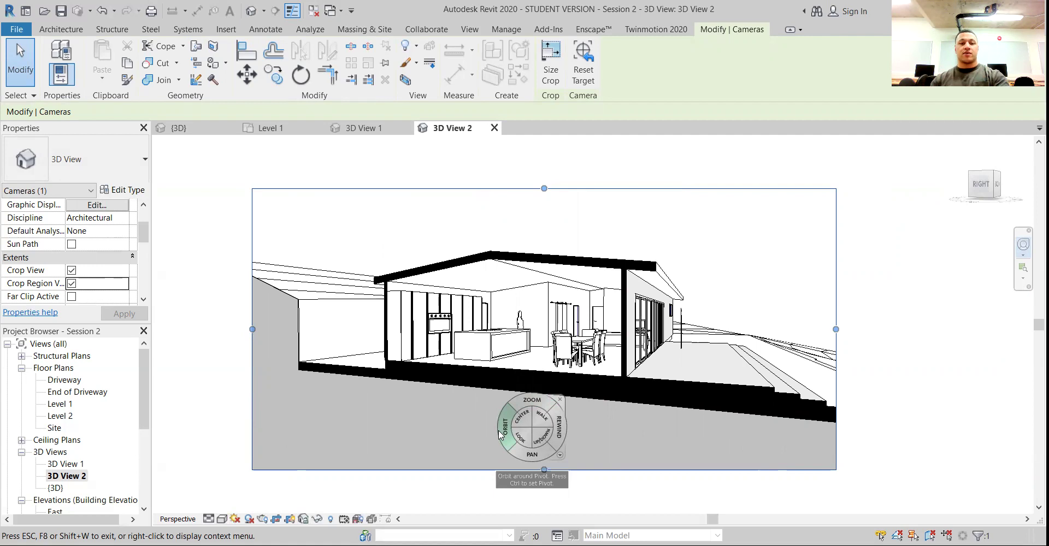
pyautogui.press('v')
pyautogui.press('v')
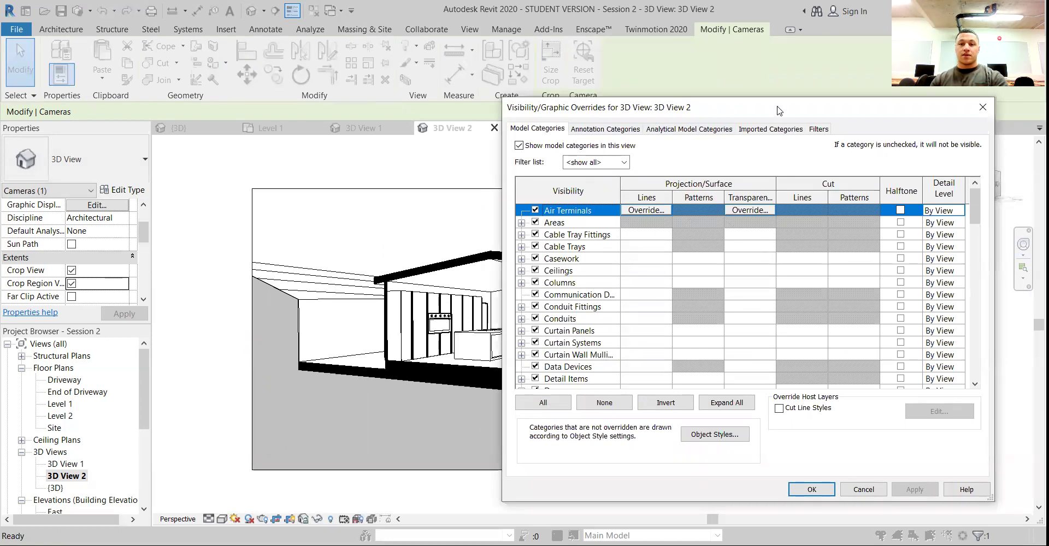
pyautogui.moveTo(779, 111); pyautogui.dragTo(594, 137)
pyautogui.click(797, 134)
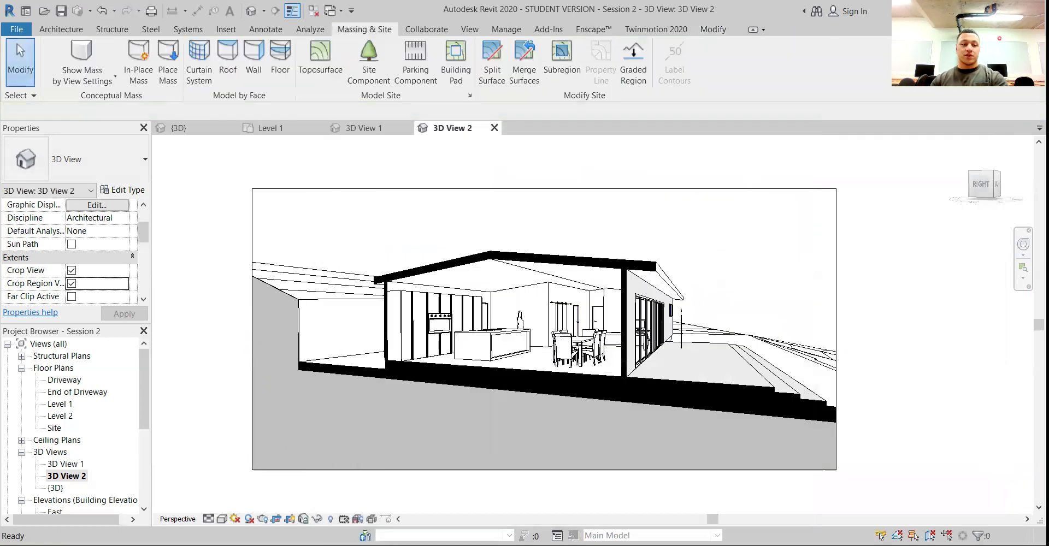
# Open the {3D} view, reveal the hidden elements, unhide the site topography elements and leave Reveal Hidden Elements mode
pyautogui.click(55, 487)
pyautogui.doubleClick(55, 488)
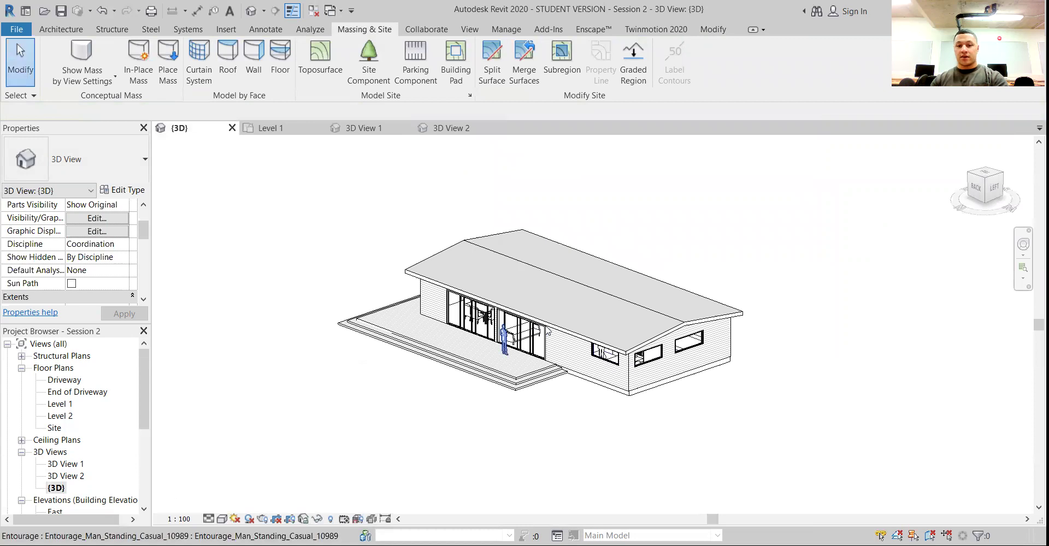
pyautogui.click(330, 520)
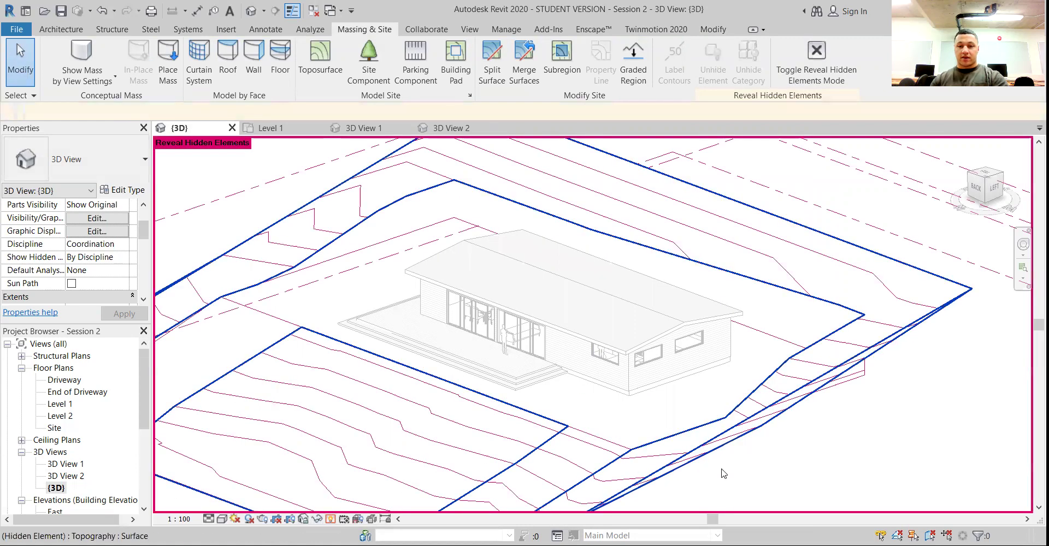
pyautogui.click(569, 422)
pyautogui.click(632, 64)
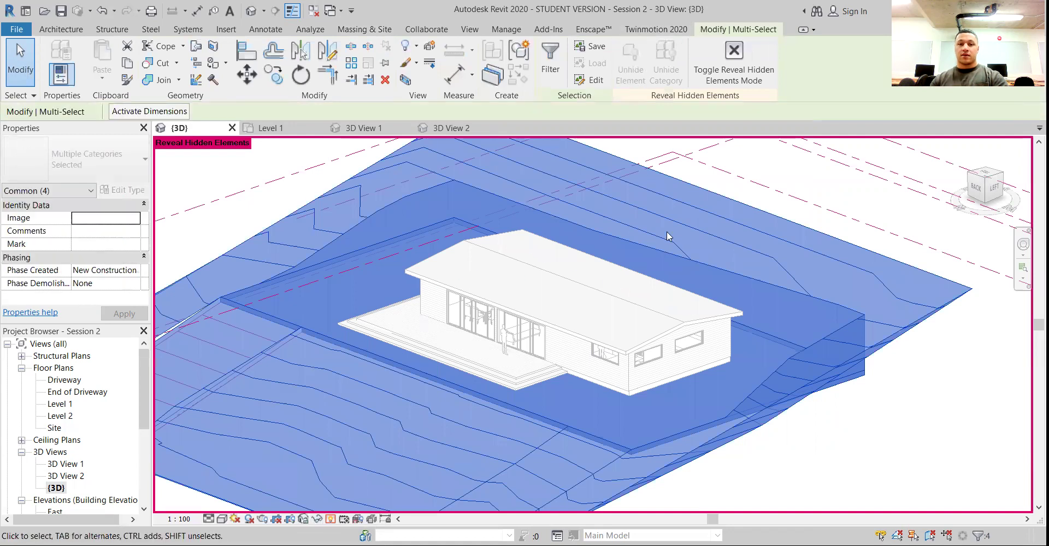
pyautogui.click(734, 58)
pyautogui.scroll(-4, 684, 297)
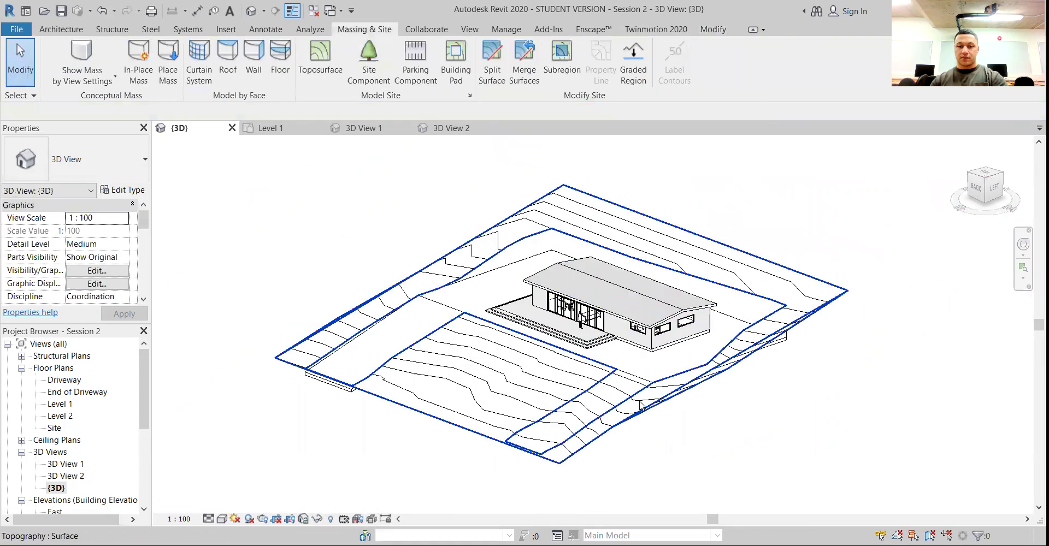
# Turn on the Section Box for the {3D} view
pyautogui.scroll(-5, 55, 249)
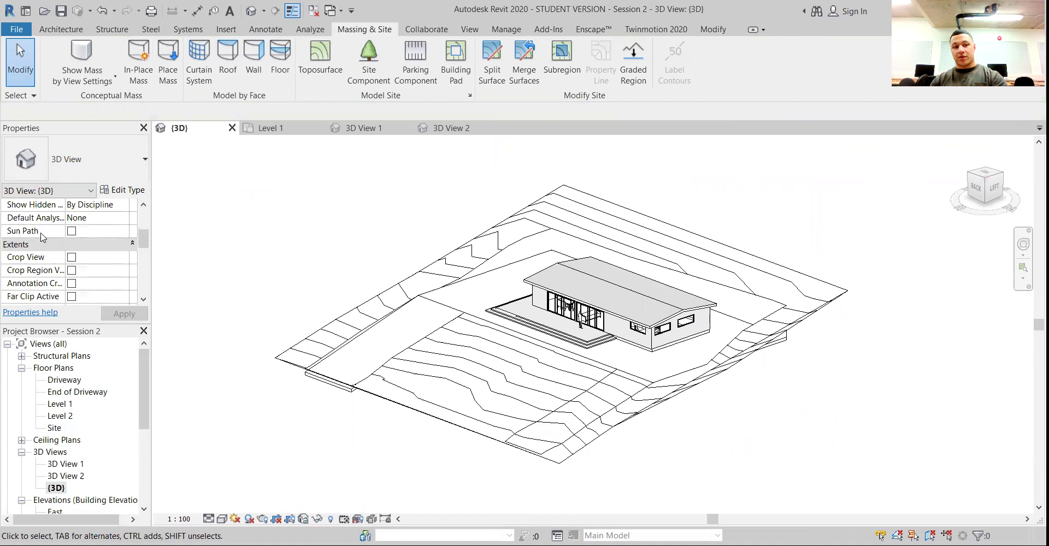
pyautogui.scroll(-1, 45, 244)
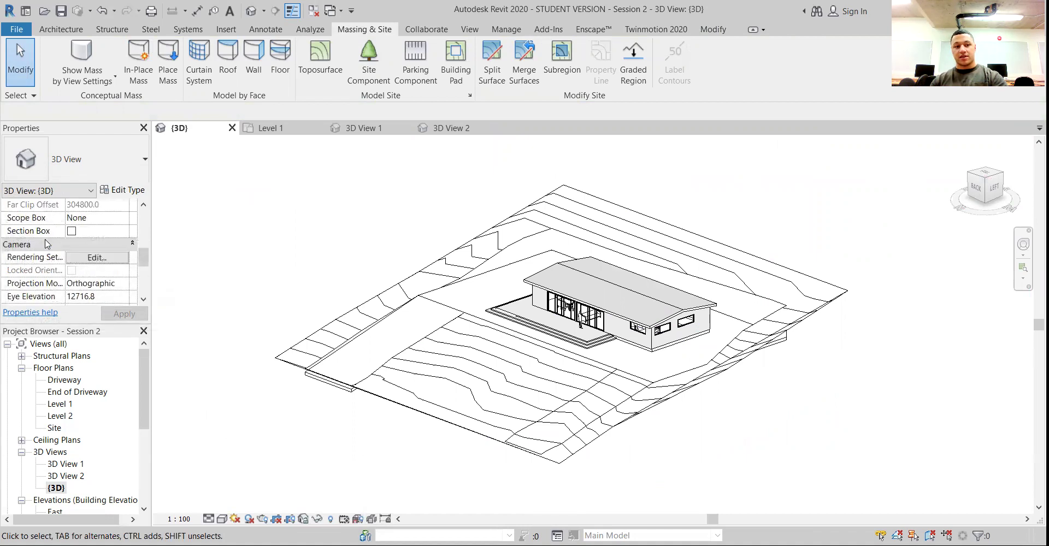
pyautogui.scroll(3, 47, 244)
pyautogui.scroll(-2, 57, 259)
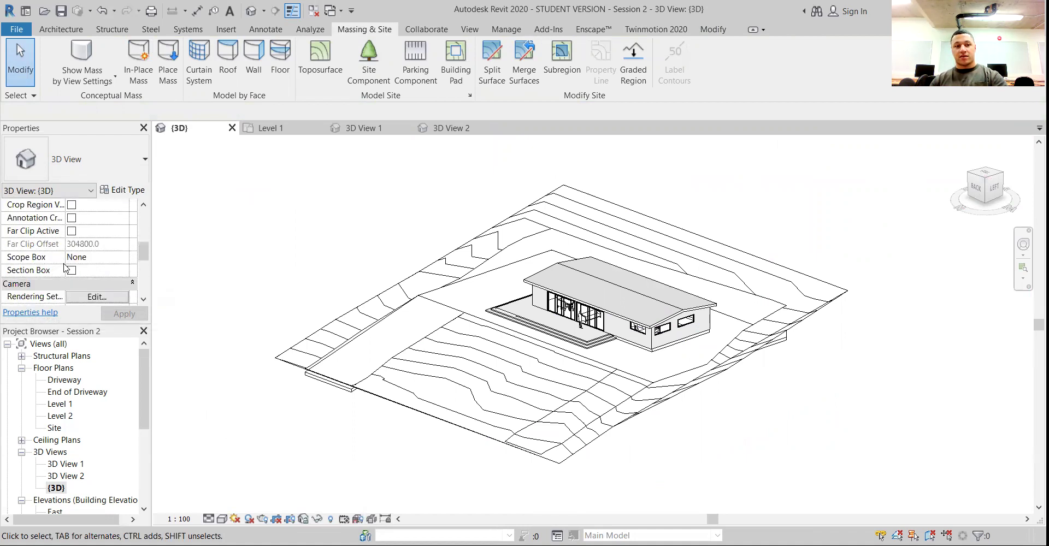
pyautogui.click(71, 270)
pyautogui.click(124, 313)
# Pull the section box's face at the house's gable end inward to cut through the end rooms
pyautogui.click(659, 450)
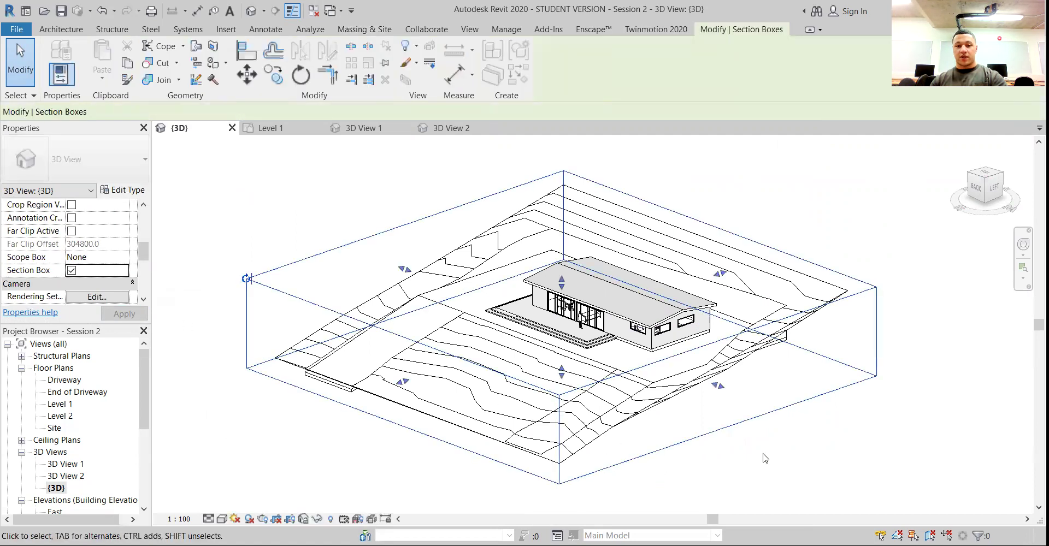
pyautogui.keyDown('shift'); pyautogui.moveTo(741, 479); pyautogui.dragTo(513, 486, button='middle'); pyautogui.keyUp('shift')
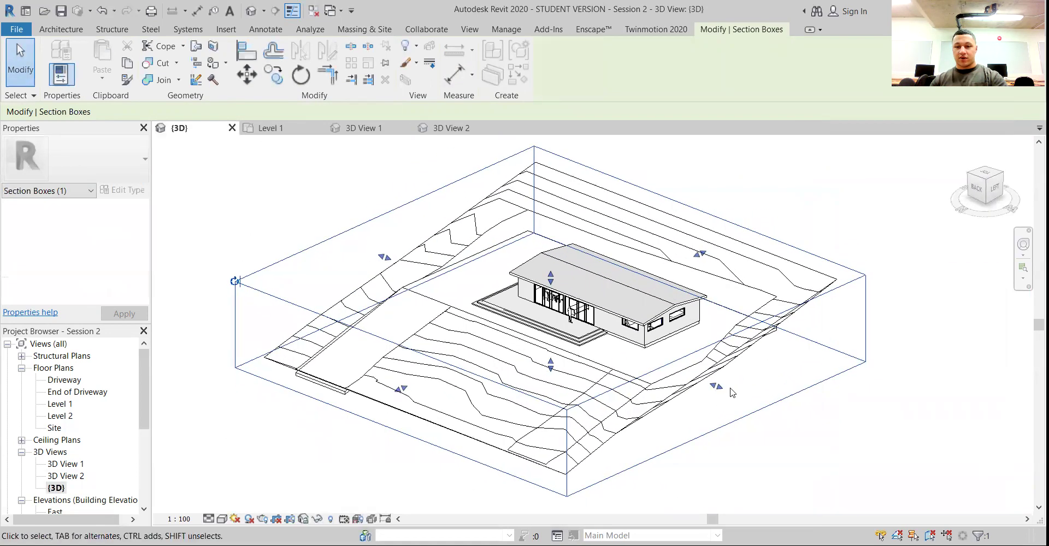
pyautogui.moveTo(716, 386); pyautogui.dragTo(632, 353)
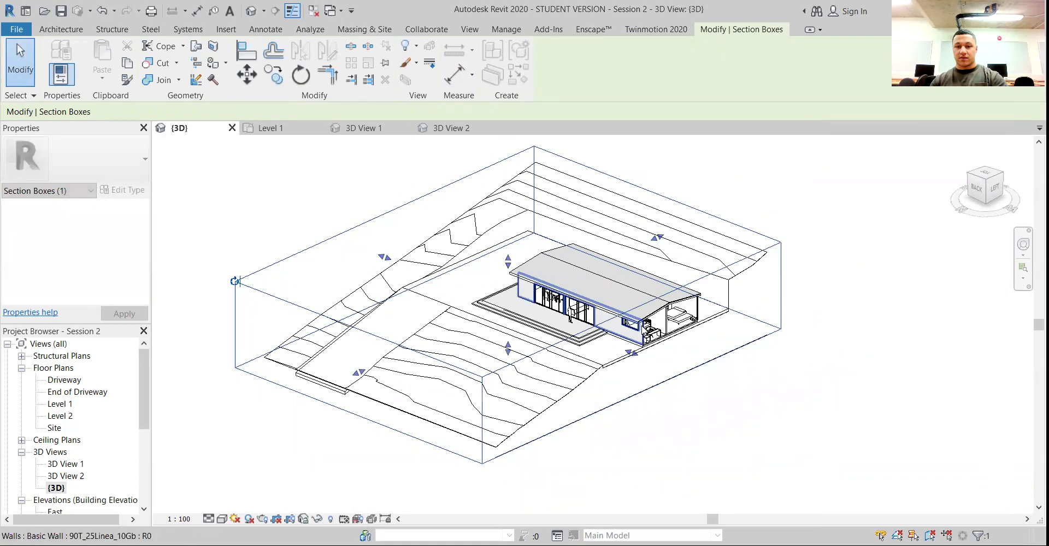
pyautogui.keyDown('shift'); pyautogui.moveTo(735, 393); pyautogui.dragTo(633, 387, button='middle'); pyautogui.keyUp('shift')
pyautogui.scroll(5, 563, 355)
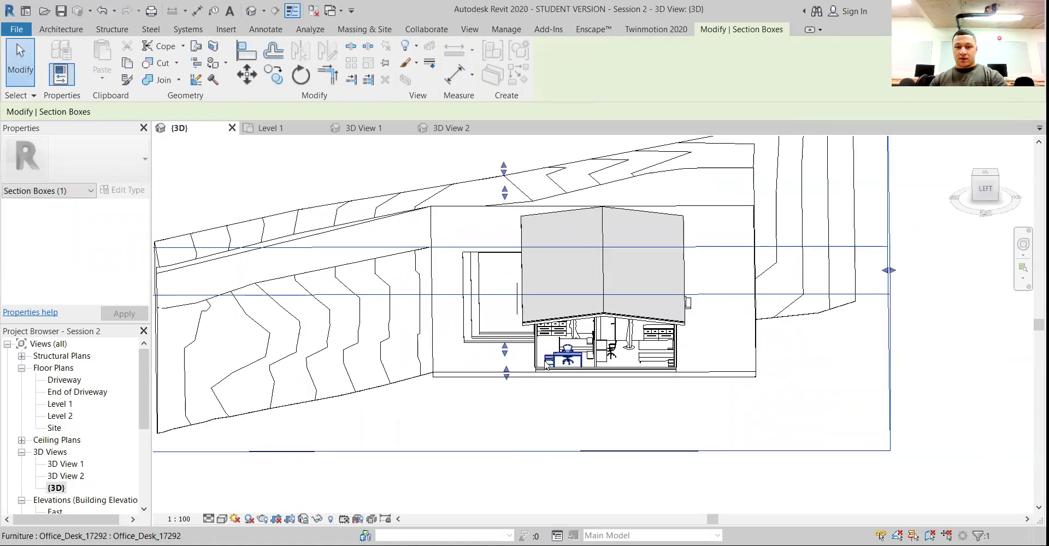
pyautogui.keyDown('shift'); pyautogui.moveTo(683, 445); pyautogui.dragTo(798, 458, button='middle'); pyautogui.keyUp('shift')
pyautogui.scroll(-2, 688, 411)
pyautogui.keyDown('shift'); pyautogui.moveTo(667, 424); pyautogui.dragTo(726, 385, button='middle'); pyautogui.keyUp('shift')
pyautogui.scroll(-2, 726, 385)
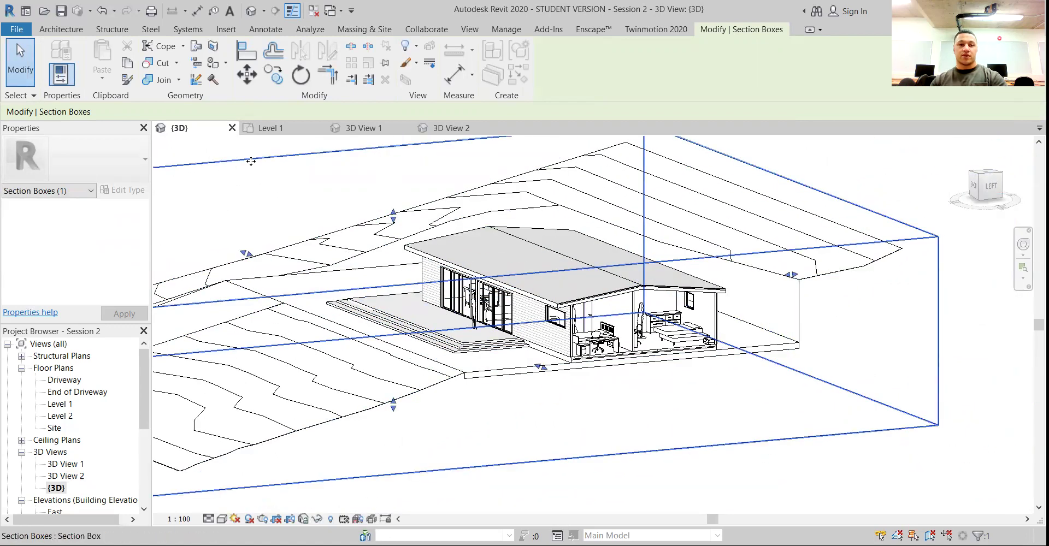
pyautogui.press('Escape')
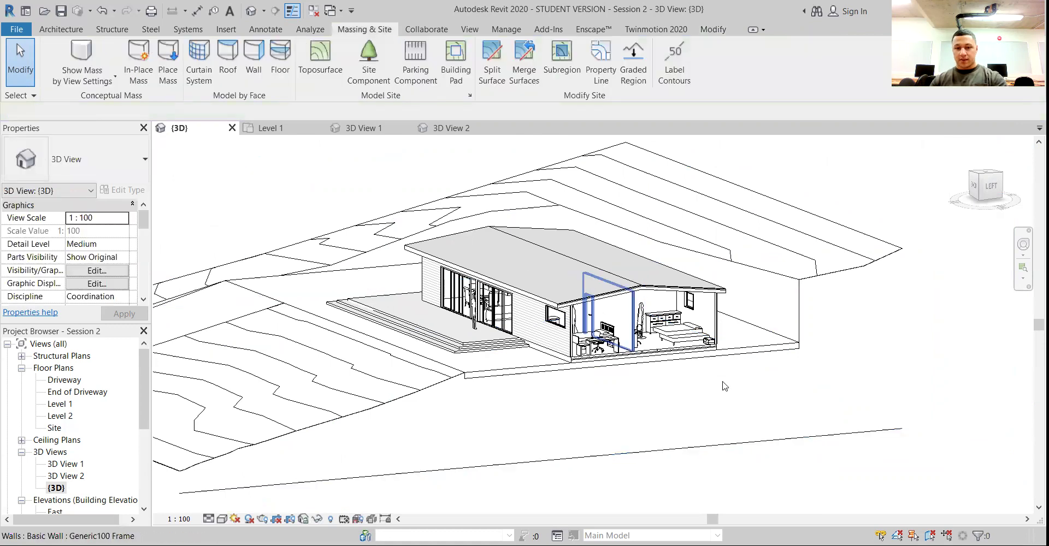
# Override the Walls category's cut pattern in the {3D} view's visibility/graphics with a red solid foreground fill
pyautogui.press('v')
pyautogui.press('g')
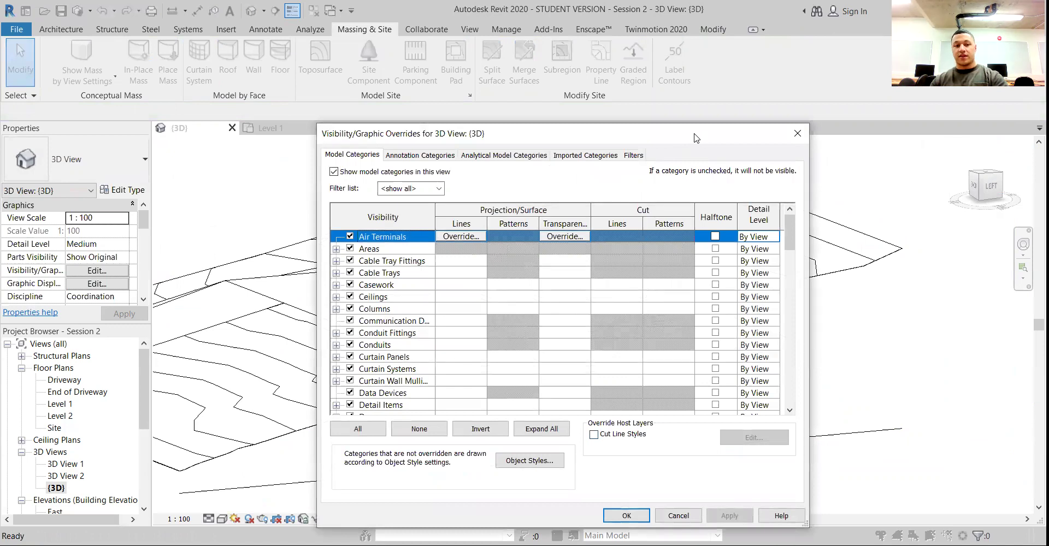
pyautogui.moveTo(697, 137); pyautogui.dragTo(377, 92)
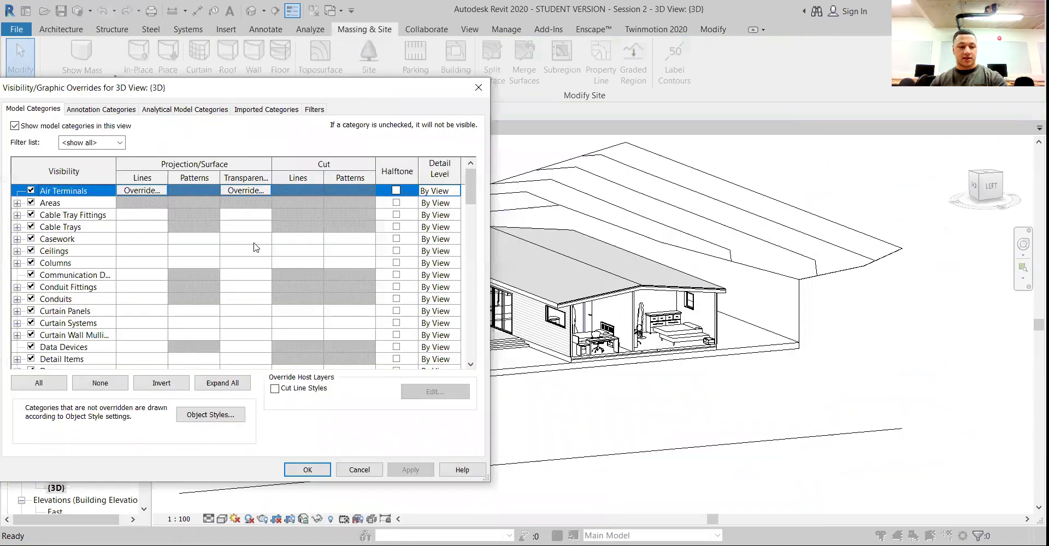
pyautogui.press('w')
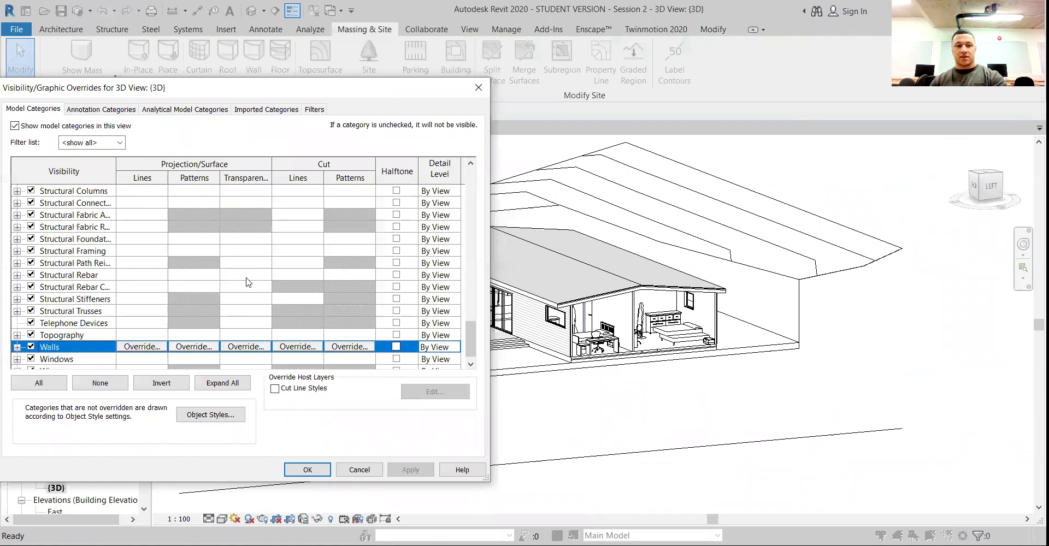
pyautogui.click(350, 347)
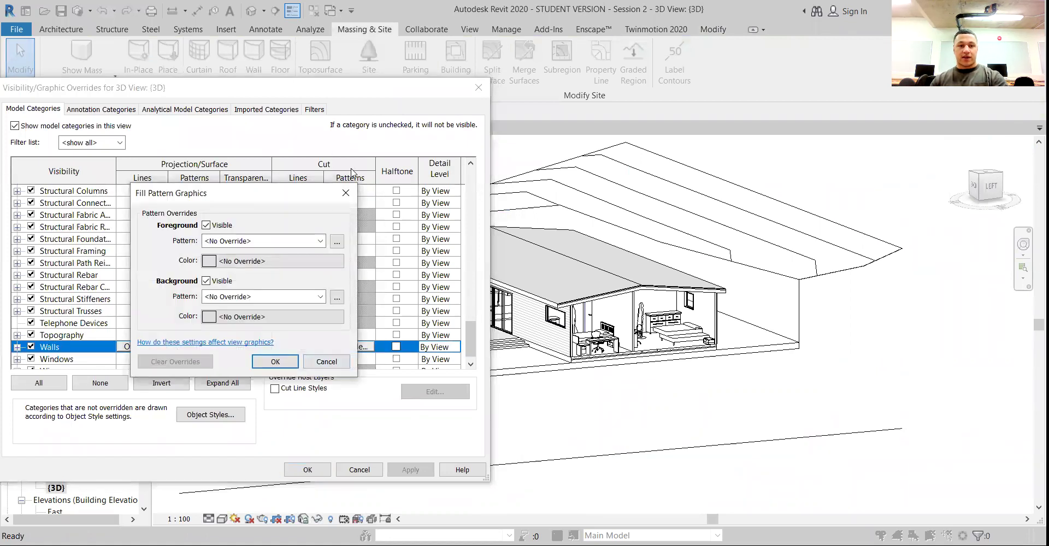
pyautogui.click(296, 241)
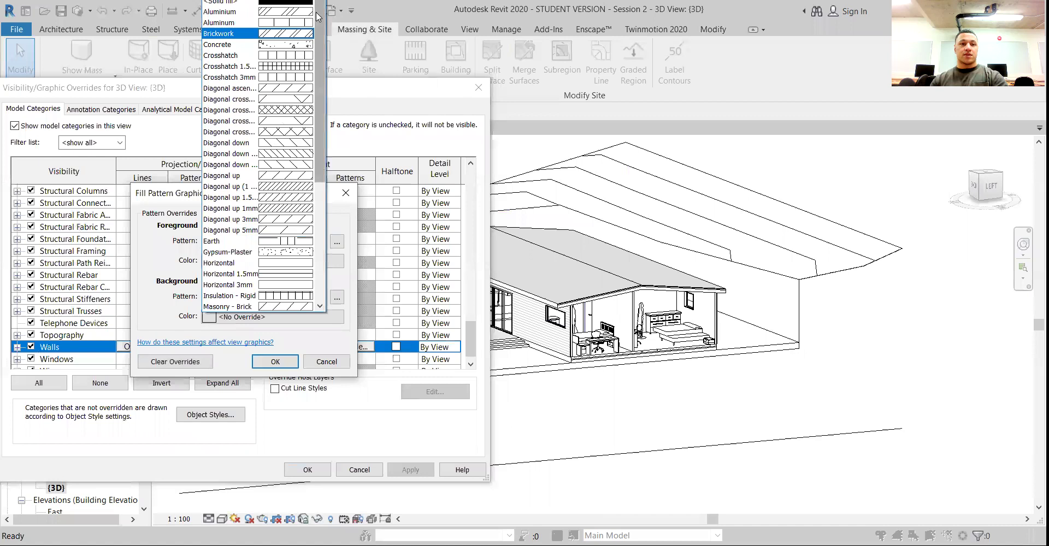
pyautogui.click(230, 242)
pyautogui.click(232, 261)
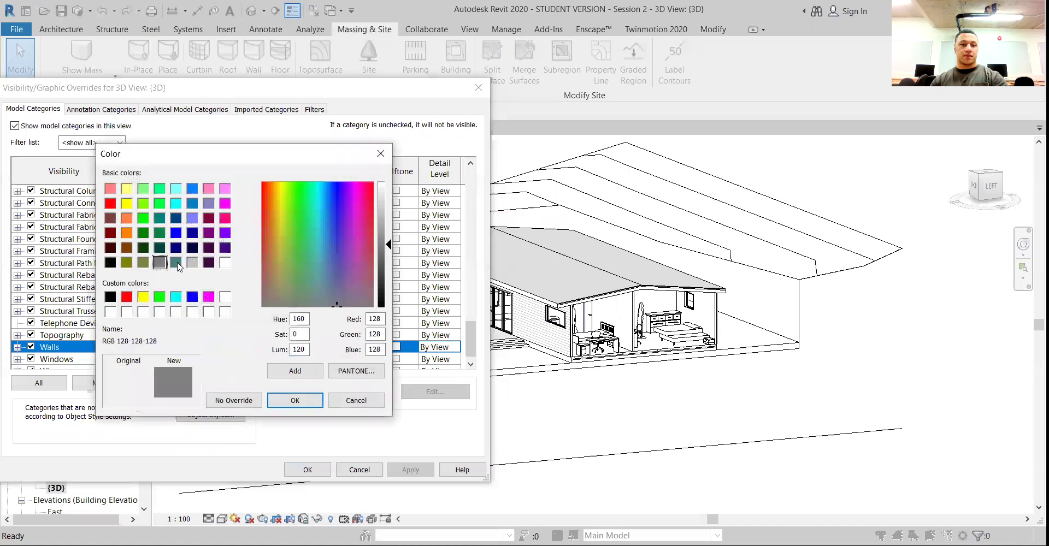
pyautogui.click(111, 263)
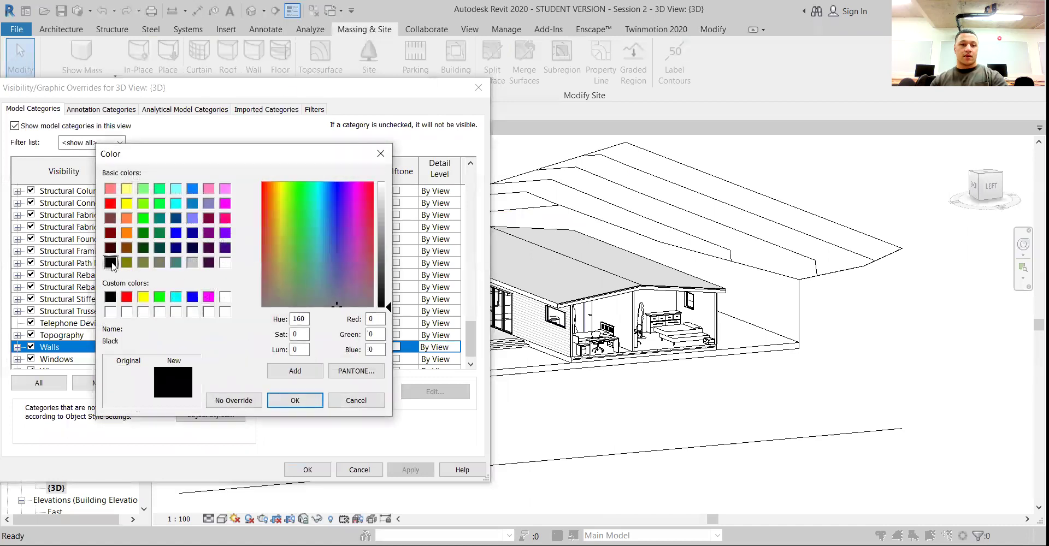
pyautogui.click(111, 203)
pyautogui.click(286, 403)
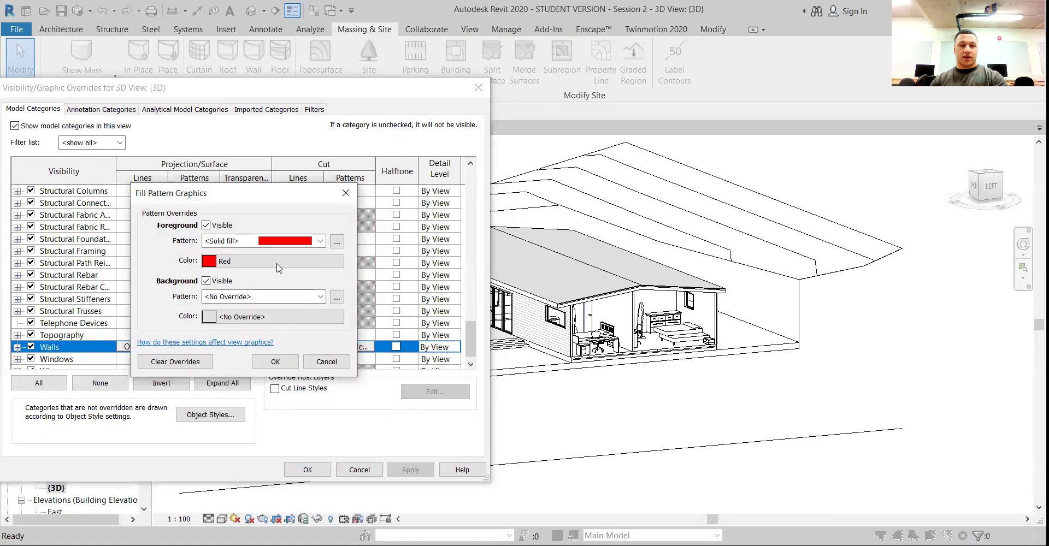
pyautogui.click(275, 362)
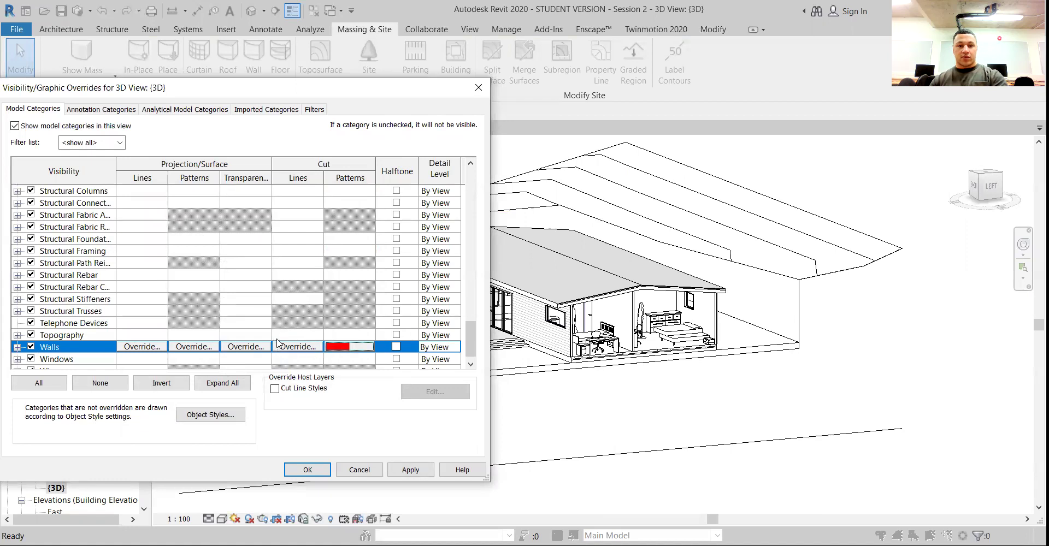
pyautogui.click(290, 350)
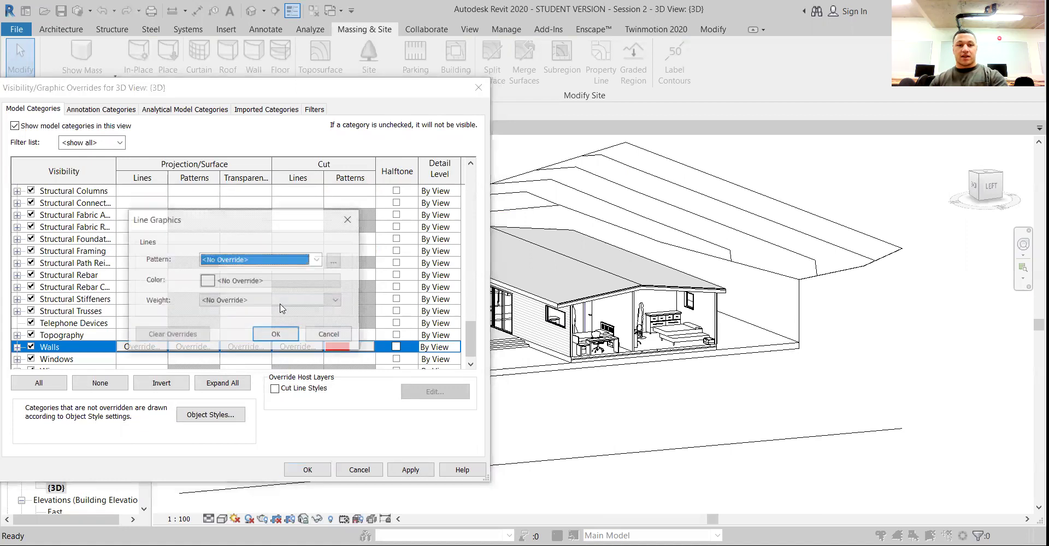
pyautogui.click(348, 219)
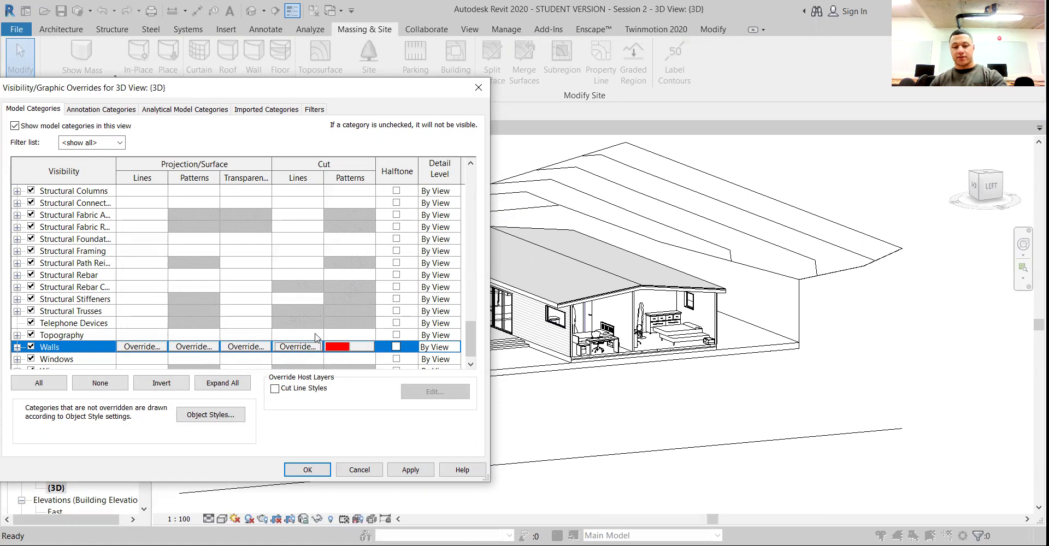
# Override the cut pattern of the Floors category with a solid foreground fill in red
pyautogui.click(89, 310)
pyautogui.press('f')
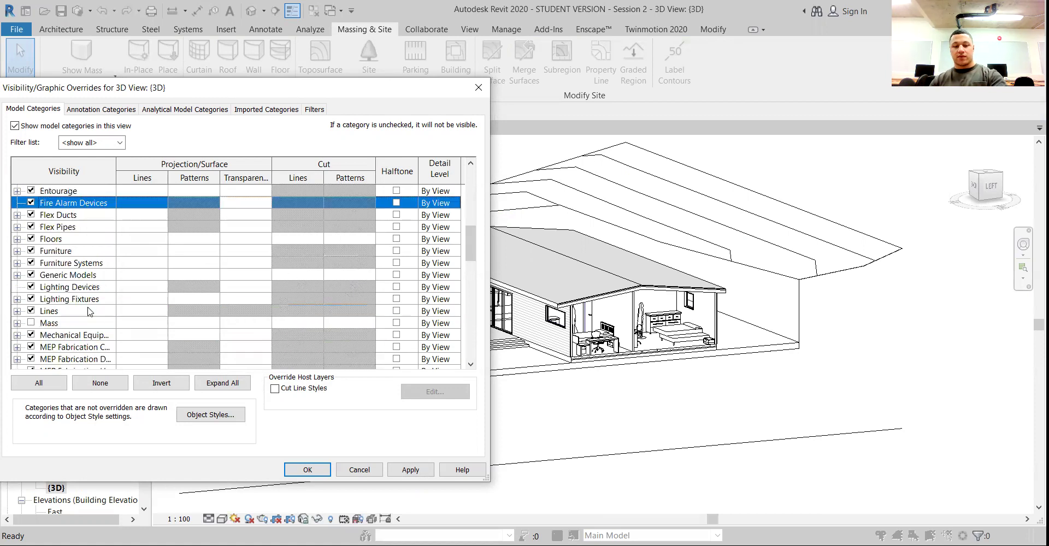
pyautogui.press('l')
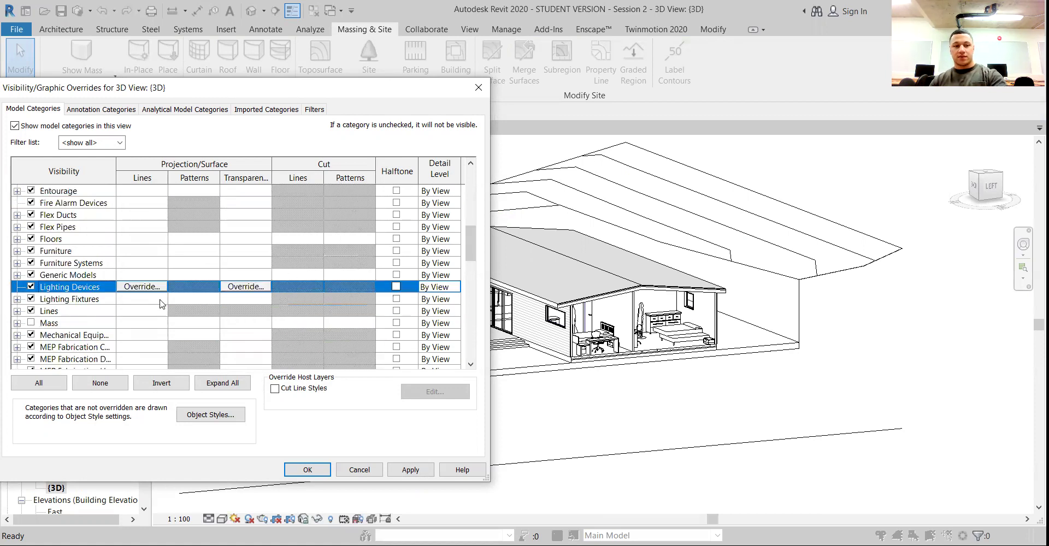
pyautogui.click(335, 241)
pyautogui.click(336, 238)
pyautogui.click(284, 240)
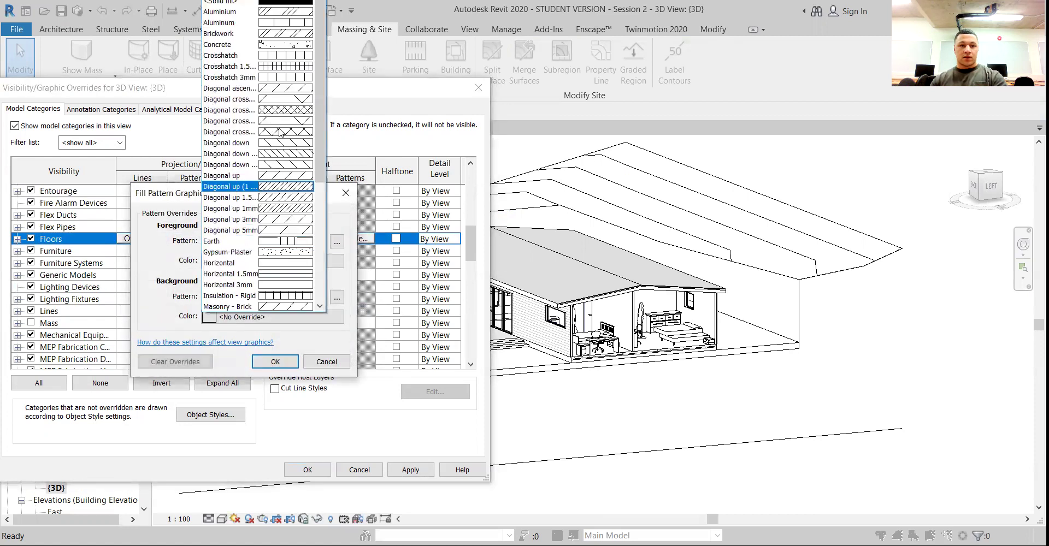
pyautogui.click(229, 3)
pyautogui.click(212, 264)
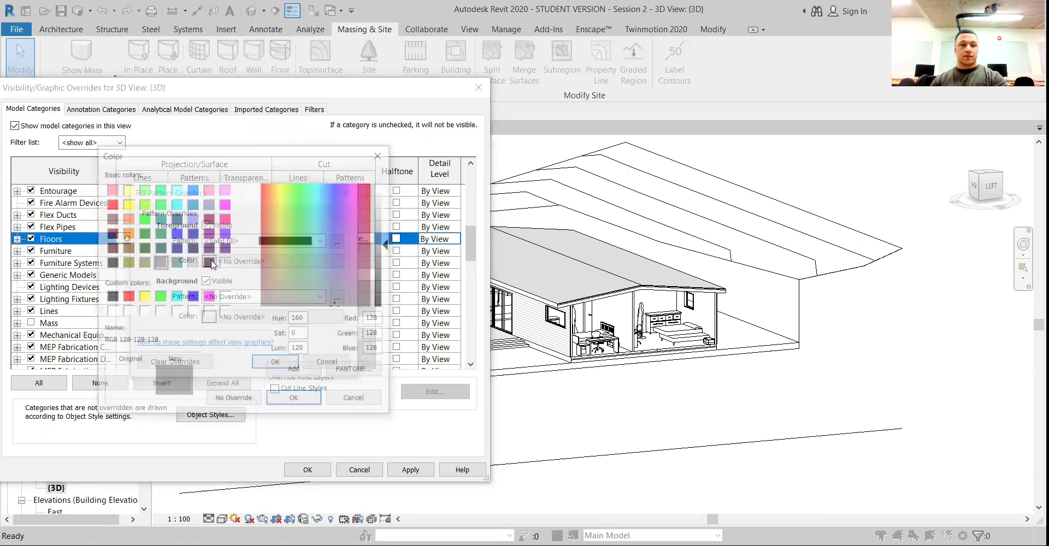
pyautogui.click(112, 207)
pyautogui.click(297, 401)
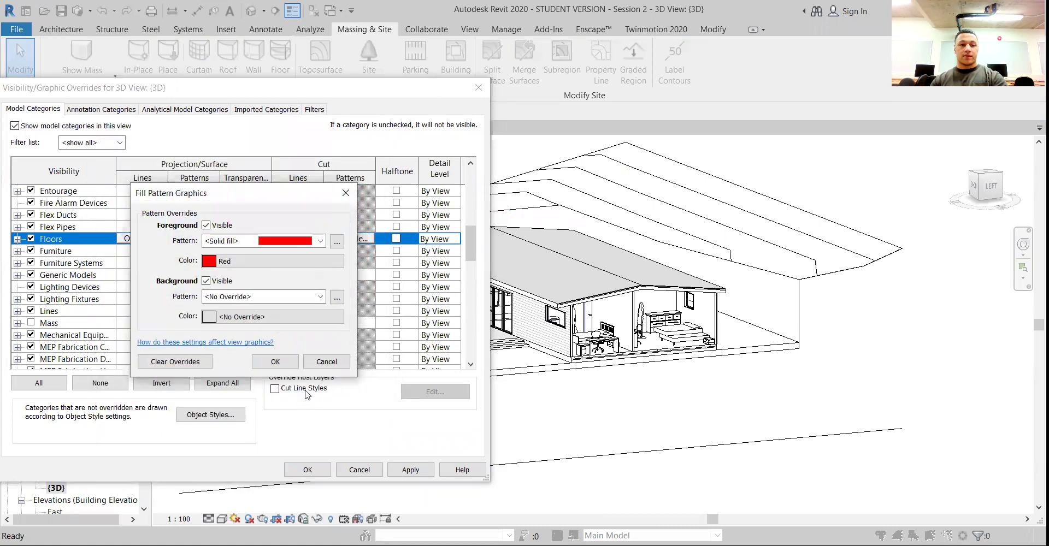
pyautogui.click(293, 362)
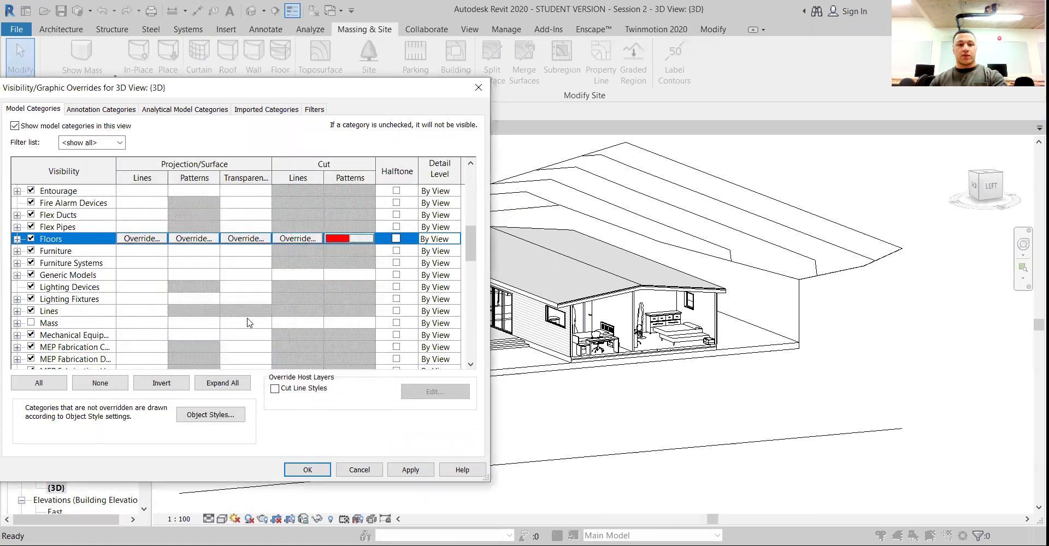
# Give the Roofs category a red solid fill as its foreground cut pattern
pyautogui.click(105, 301)
pyautogui.press('r')
pyautogui.scroll(-1, 109, 347)
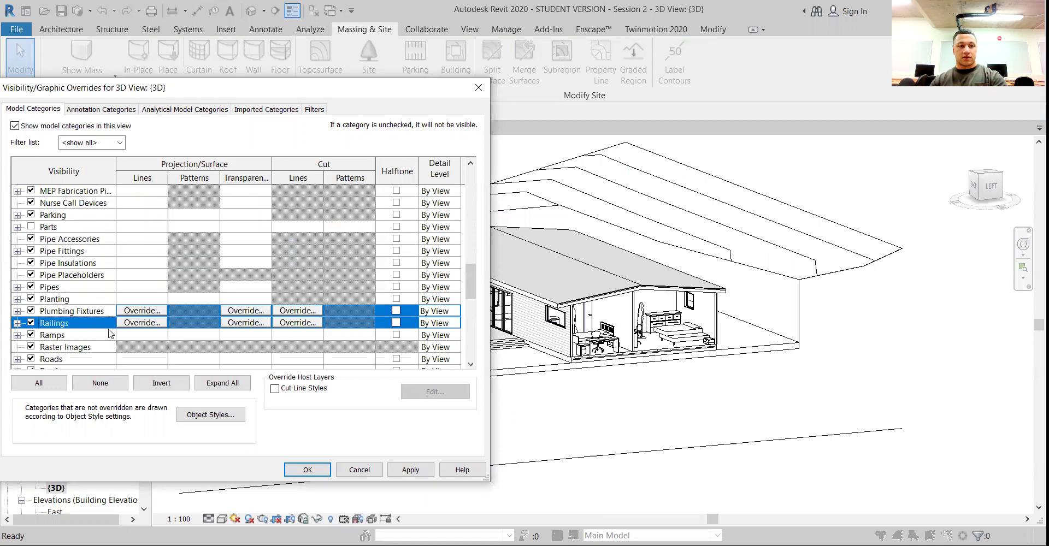
pyautogui.click(342, 358)
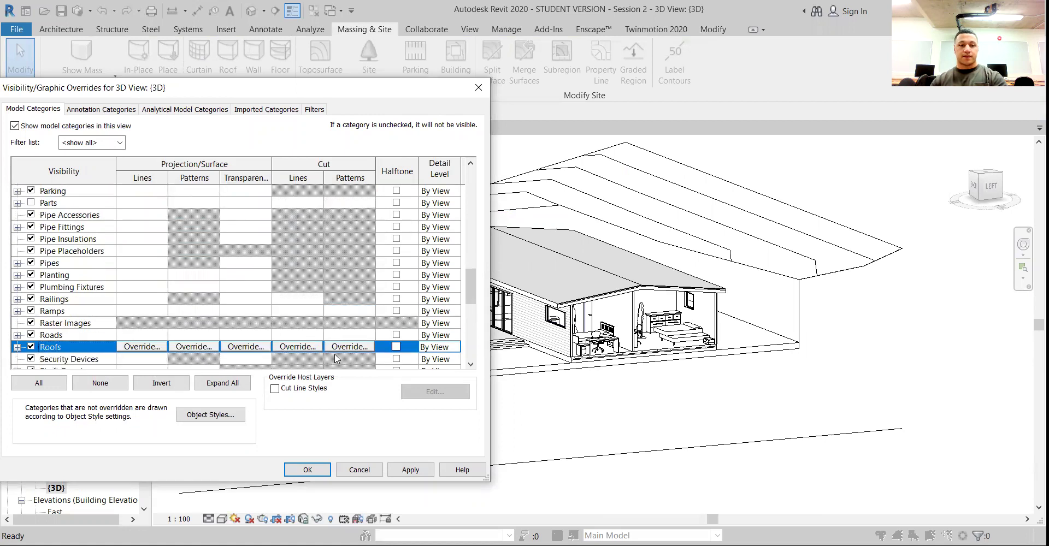
pyautogui.click(342, 351)
pyautogui.click(307, 241)
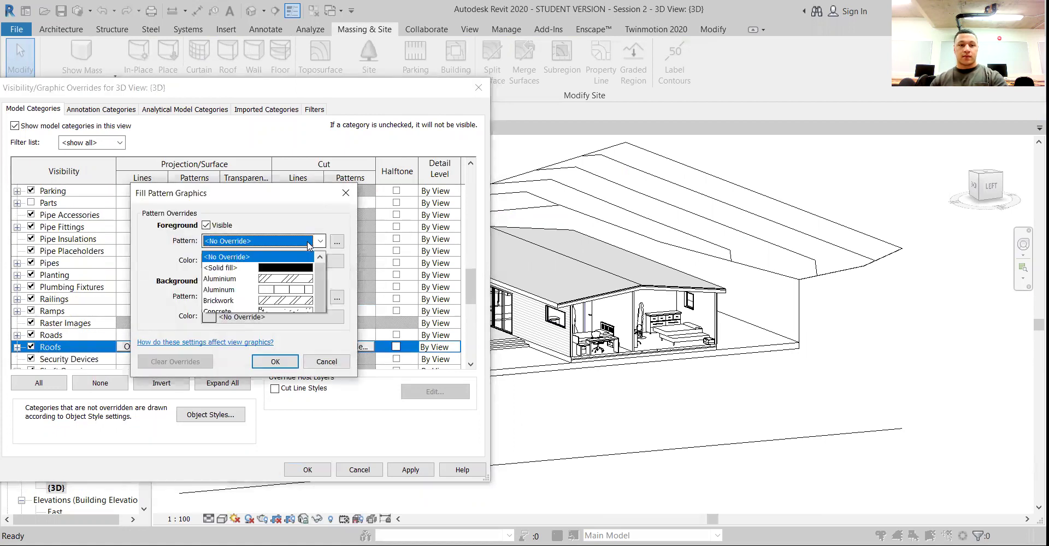
pyautogui.click(230, 2)
pyautogui.click(234, 261)
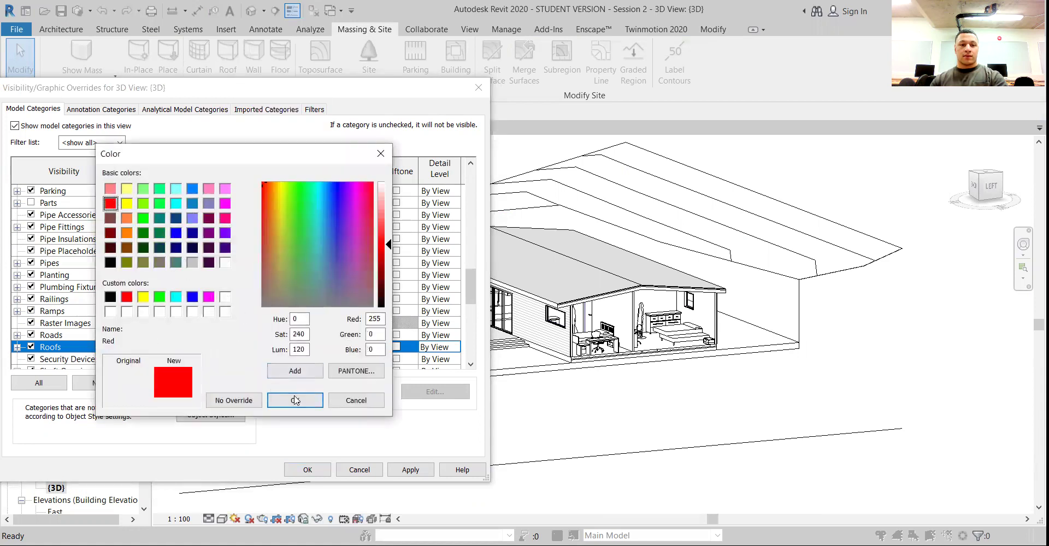
pyautogui.click(295, 401)
pyautogui.click(279, 363)
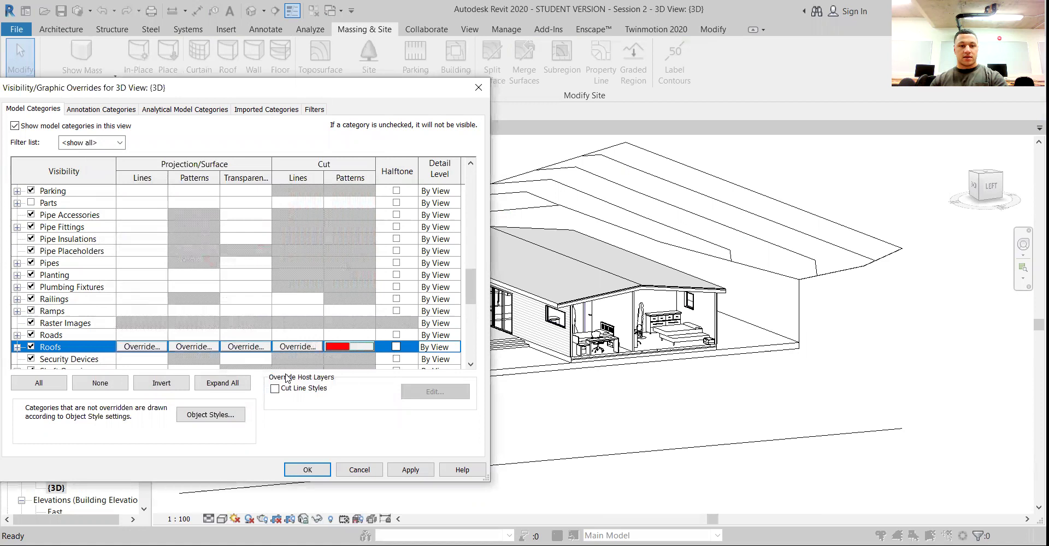
# Expand the Site category and override the Pads subcategory's cut pattern with a red solid foreground fill
pyautogui.scroll(-3, 28, 311)
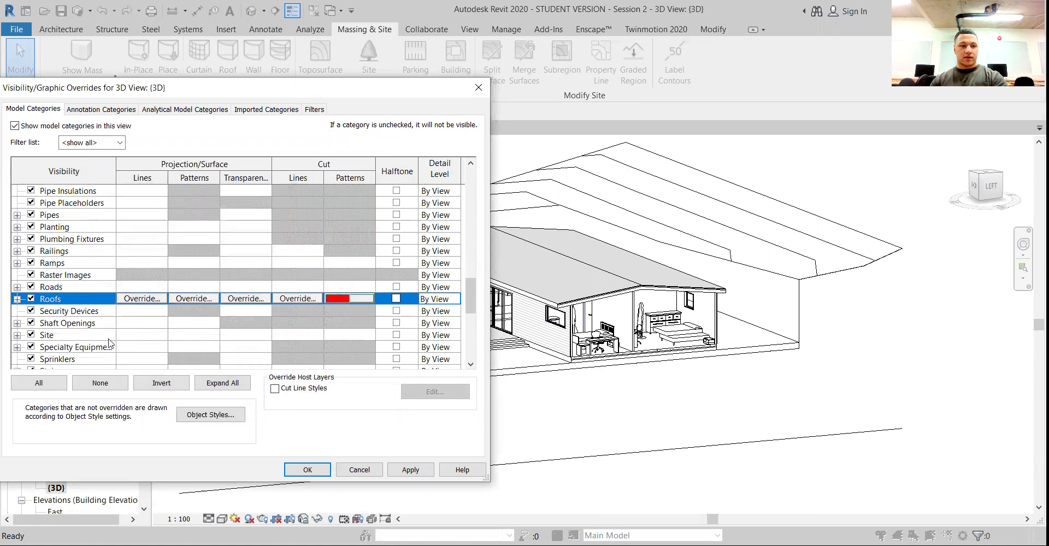
pyautogui.click(17, 276)
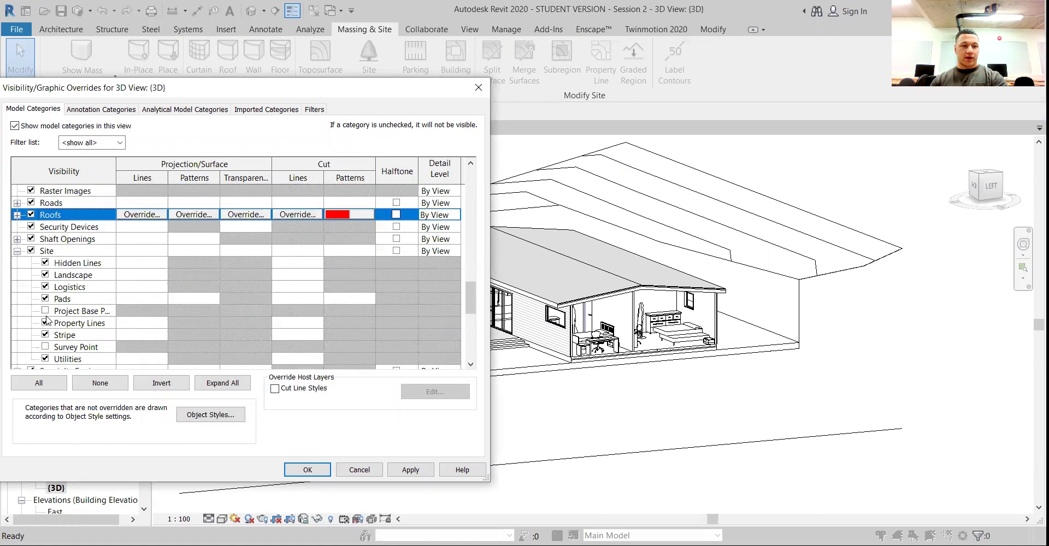
pyautogui.click(356, 302)
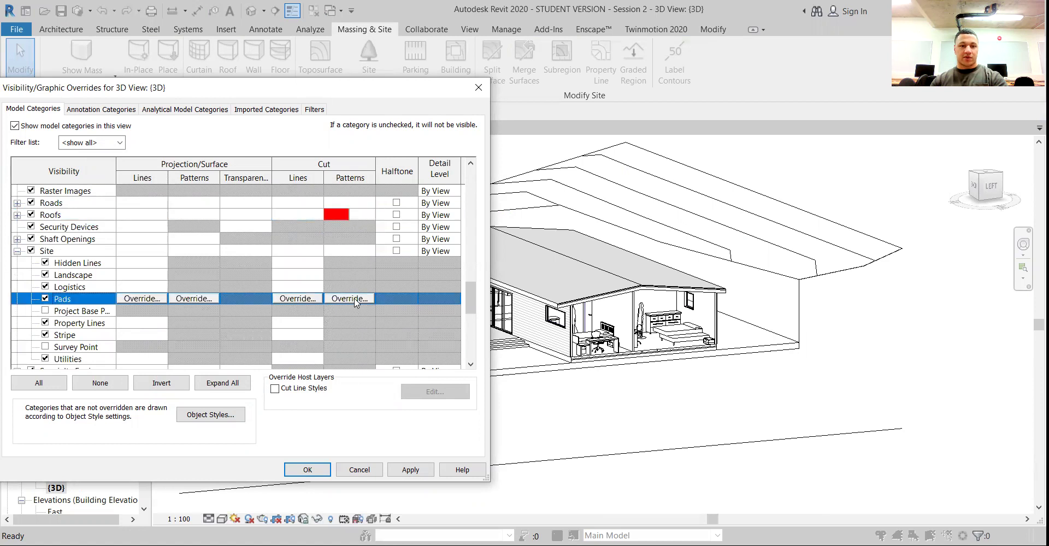
pyautogui.click(269, 241)
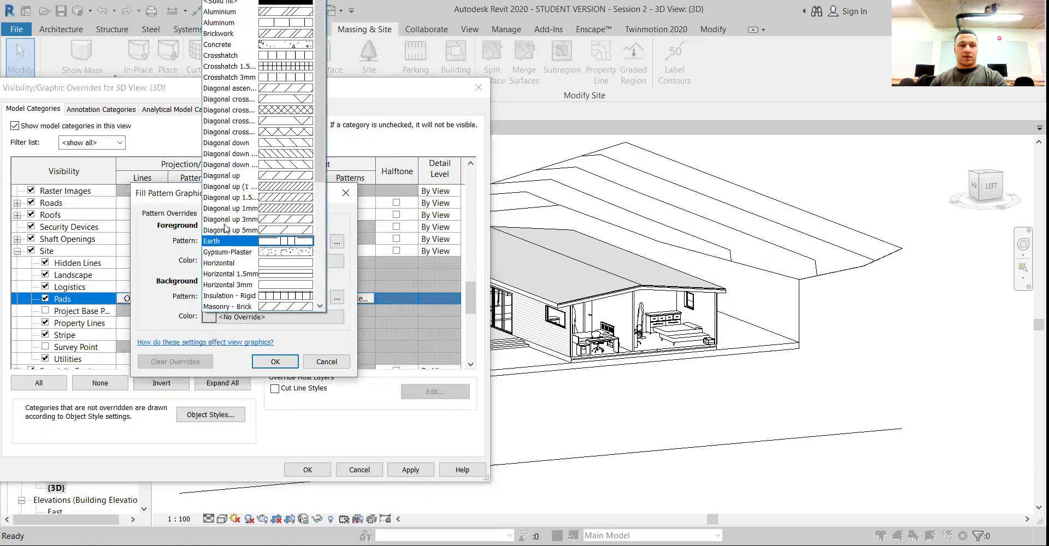
pyautogui.click(284, 3)
pyautogui.click(243, 261)
pyautogui.click(111, 207)
pyautogui.click(295, 400)
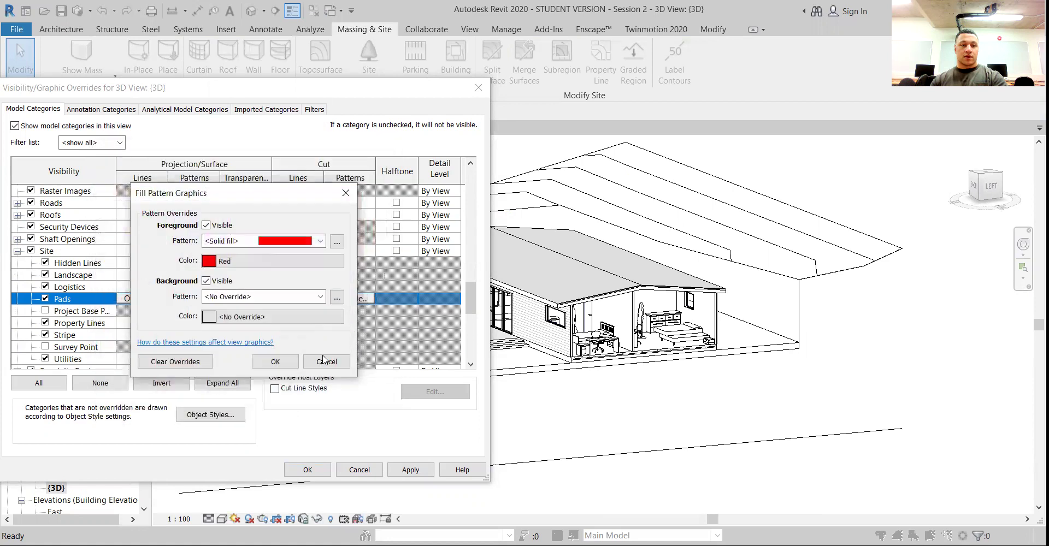
pyautogui.click(288, 363)
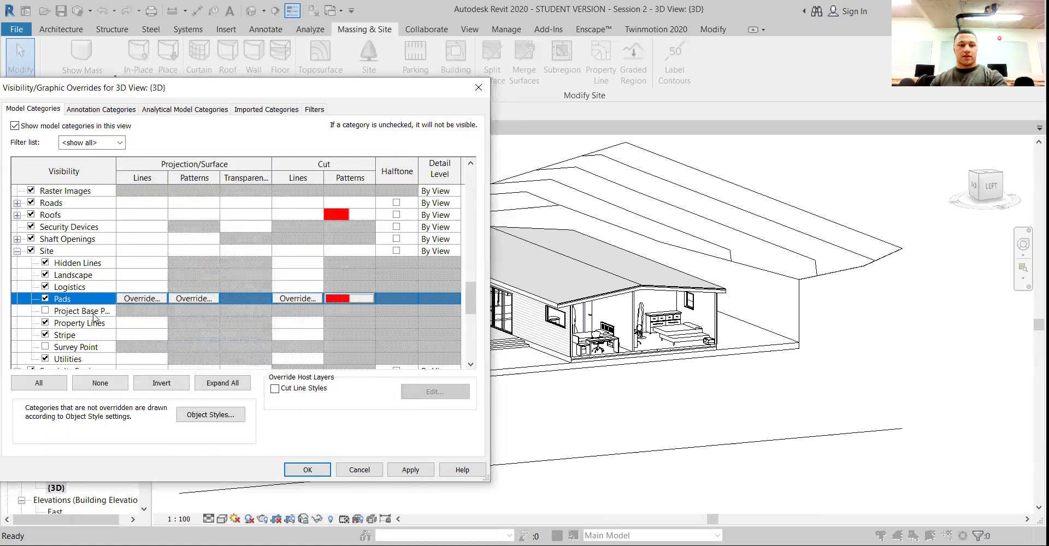
# Set the Topography cut pattern to a red solid foreground fill and apply all the graphic overrides to the {3D} view
pyautogui.press('t')
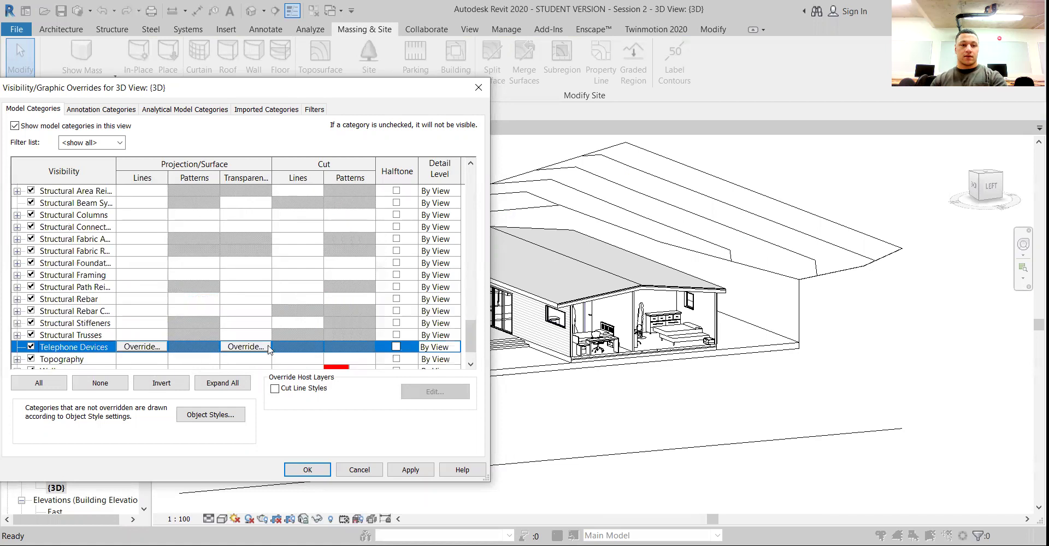
pyautogui.click(335, 364)
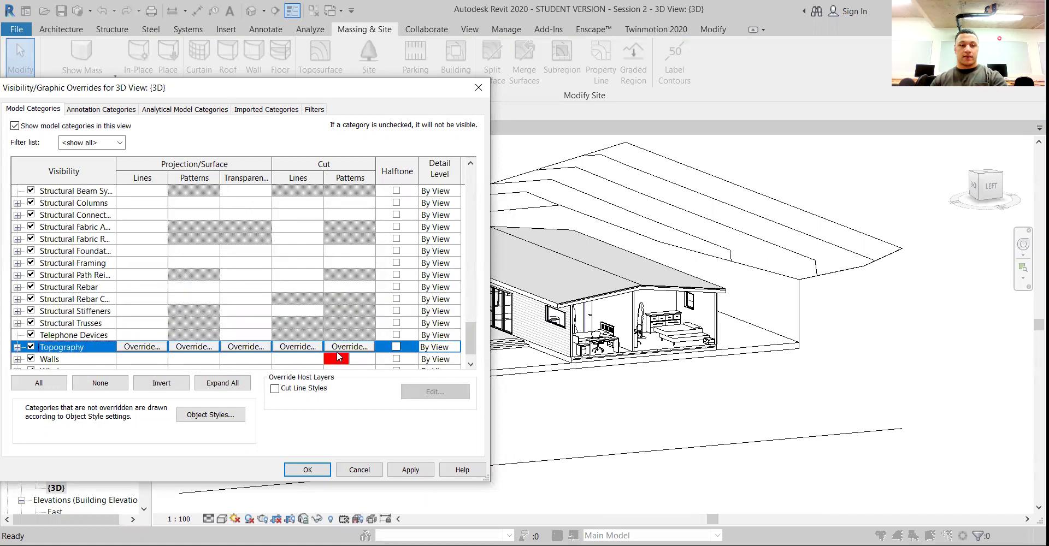
pyautogui.click(348, 346)
pyautogui.click(283, 240)
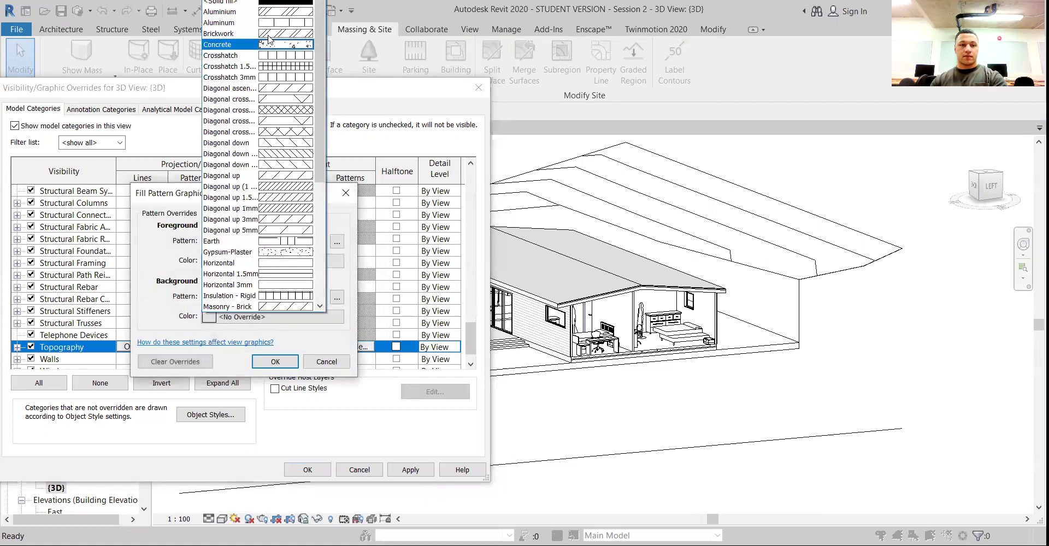
pyautogui.click(277, 2)
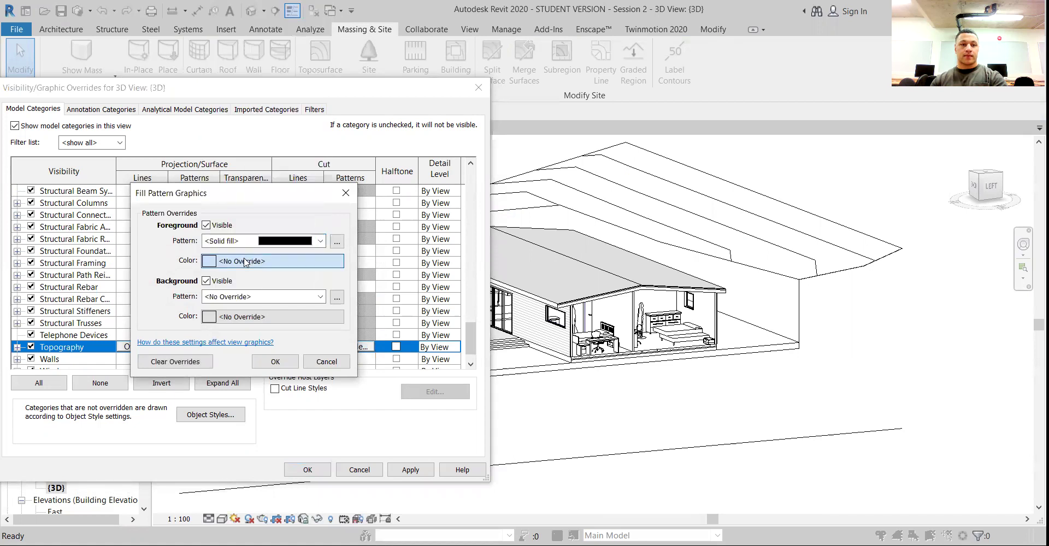
pyautogui.click(241, 261)
pyautogui.click(110, 204)
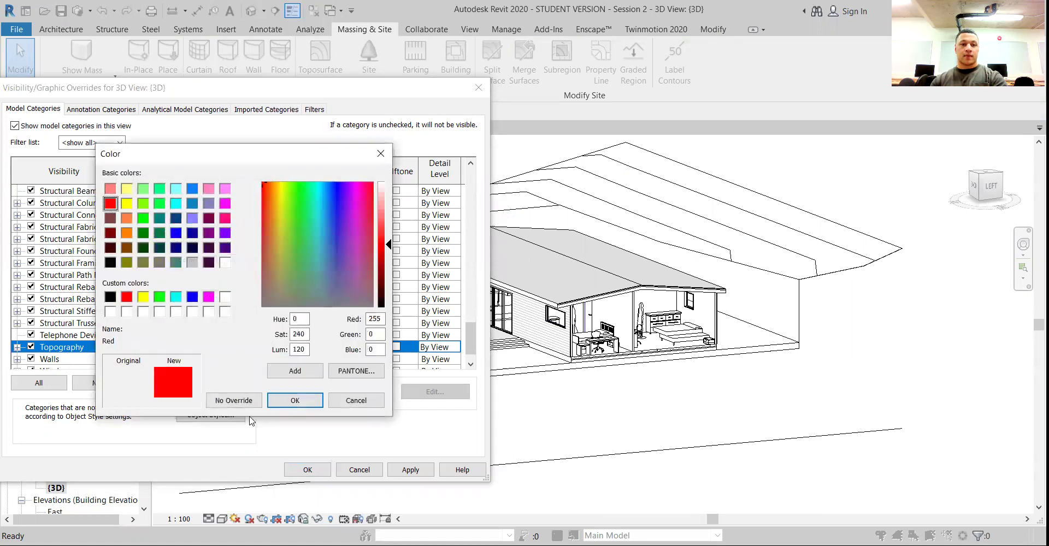
pyautogui.click(281, 401)
pyautogui.click(295, 367)
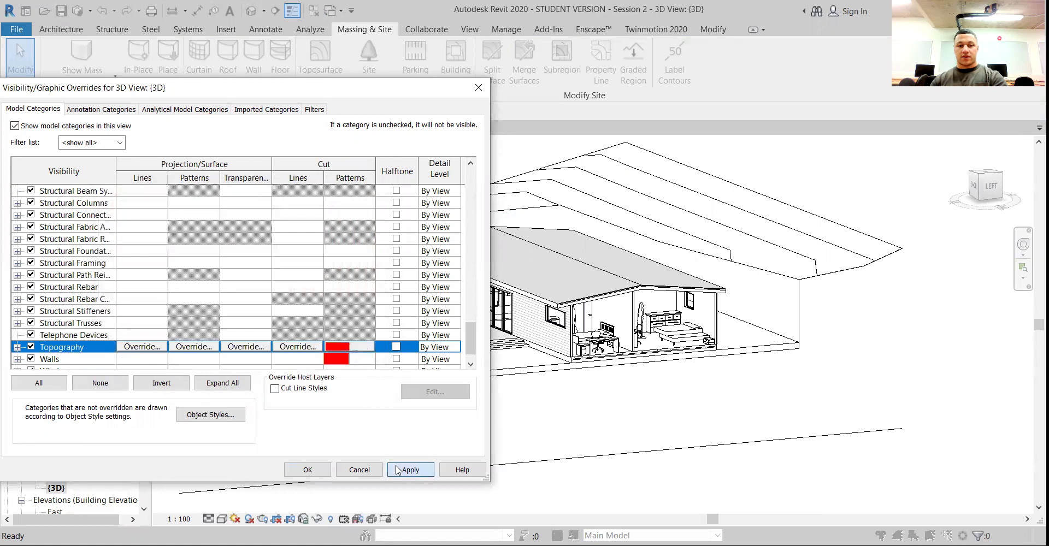
pyautogui.click(410, 470)
pyautogui.click(306, 470)
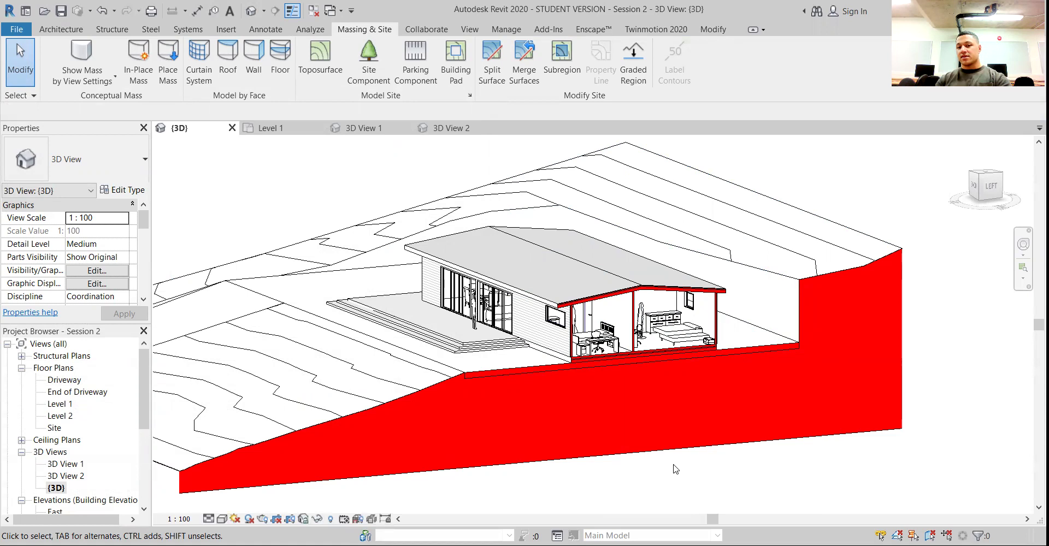
# Try the Shaded visual style on the sectioned {3D} view and return it to Hidden Line
pyautogui.click(222, 520)
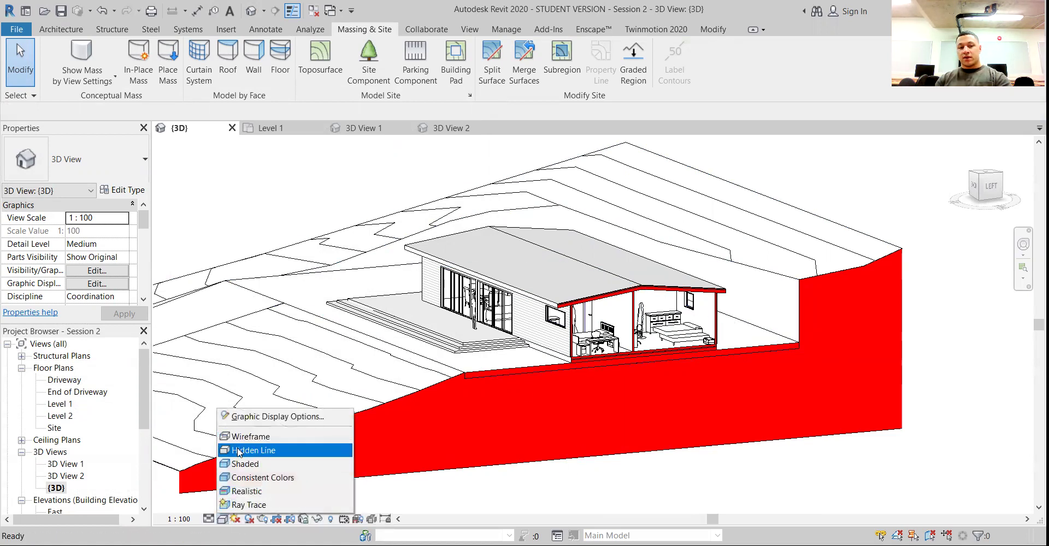
pyautogui.click(267, 464)
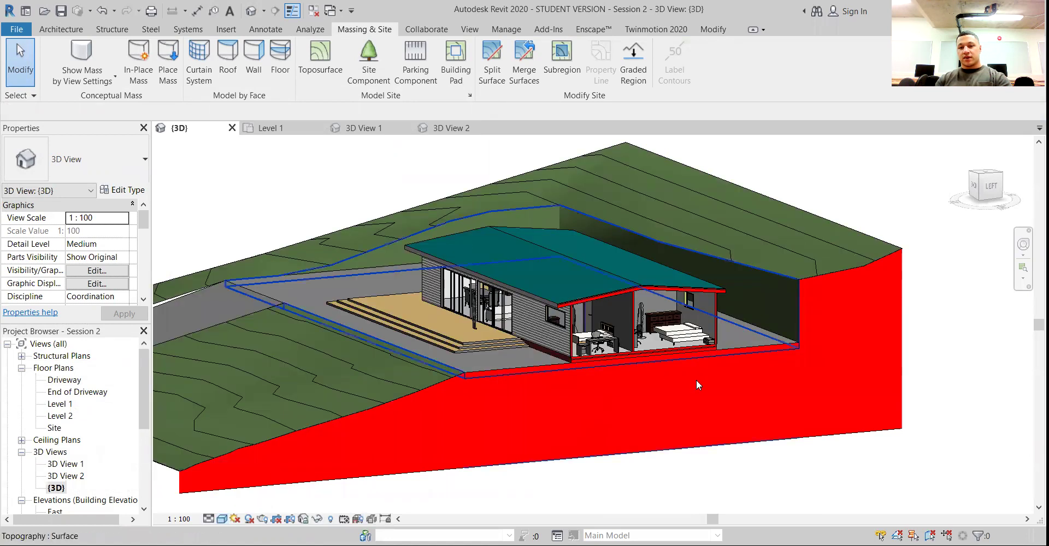
pyautogui.click(222, 520)
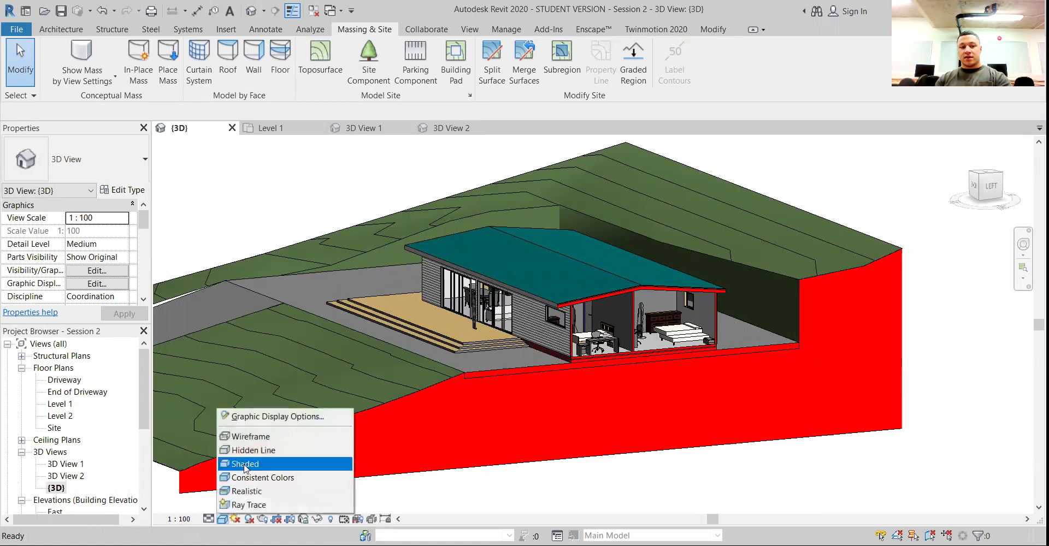
pyautogui.click(267, 449)
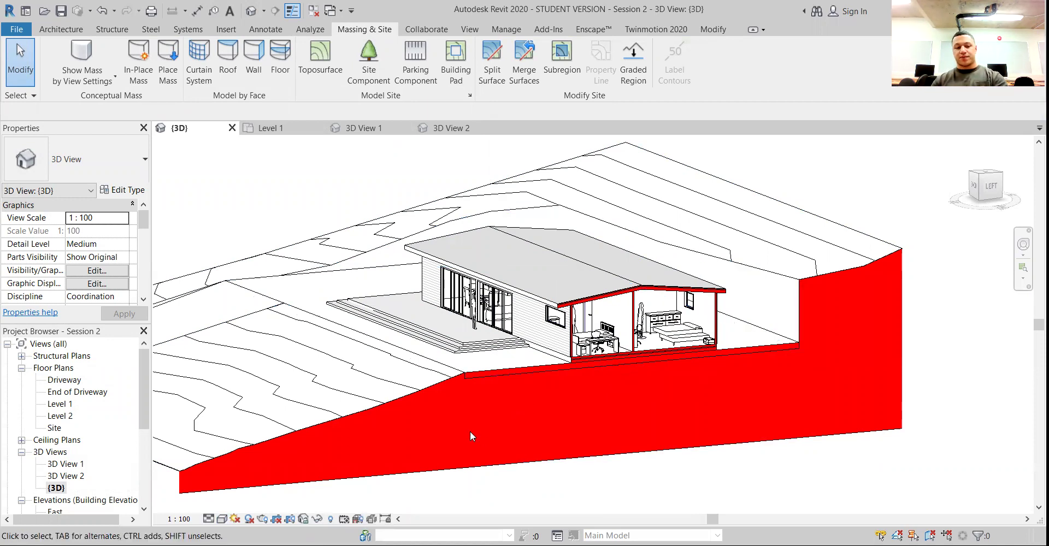
# Examine the red cut section through the house and site from the Left view and from angled viewpoints
pyautogui.keyDown('shift'); pyautogui.moveTo(441, 393); pyautogui.dragTo(448, 355, button='middle'); pyautogui.keyUp('shift')
pyautogui.keyDown('shift'); pyautogui.moveTo(562, 348); pyautogui.dragTo(543, 382, button='middle'); pyautogui.keyUp('shift')
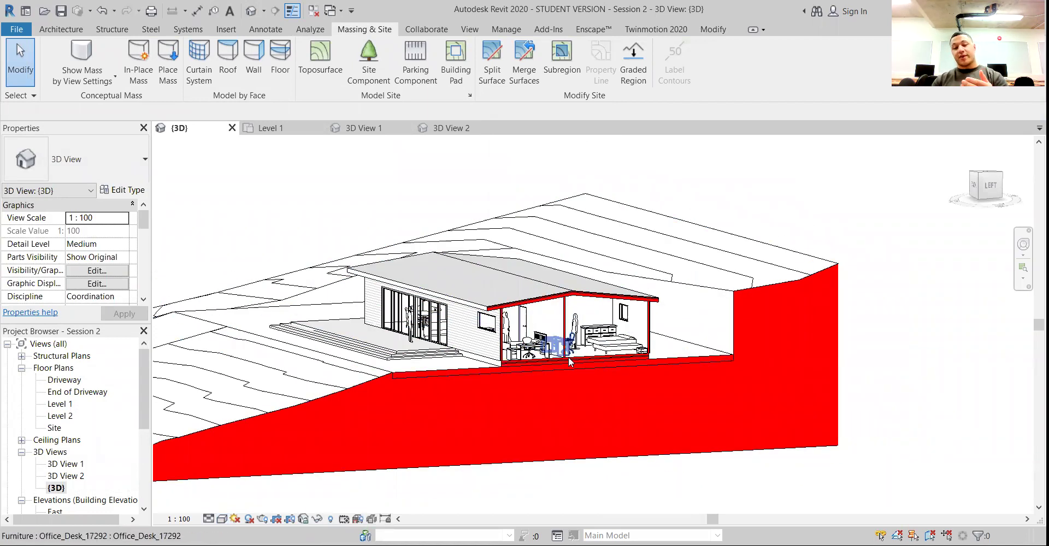
pyautogui.keyDown('shift'); pyautogui.moveTo(416, 418); pyautogui.dragTo(416, 393, button='middle'); pyautogui.keyUp('shift')
pyautogui.scroll(3, 517, 404)
pyautogui.scroll(-3, 579, 385)
pyautogui.click(986, 190)
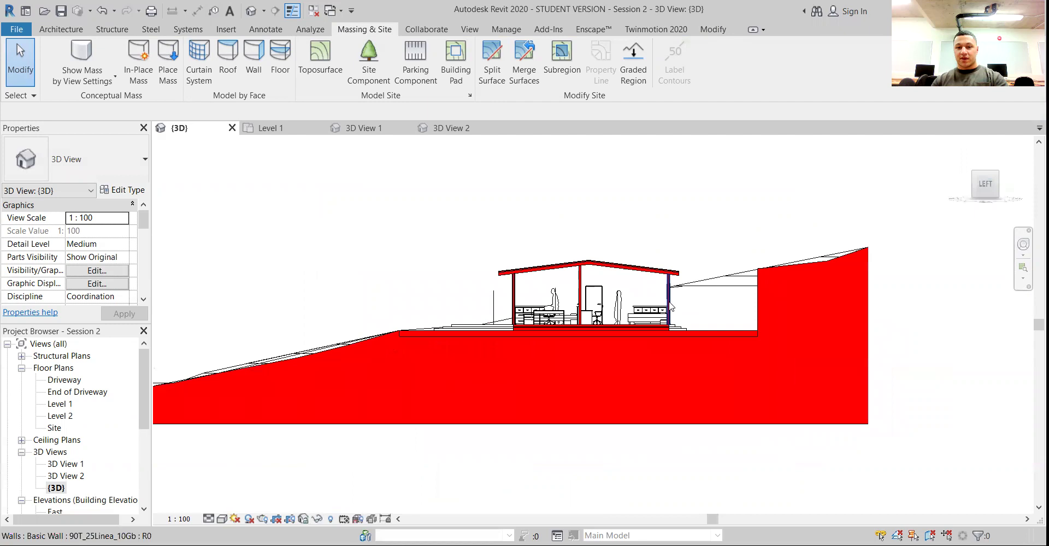
pyautogui.scroll(3, 670, 307)
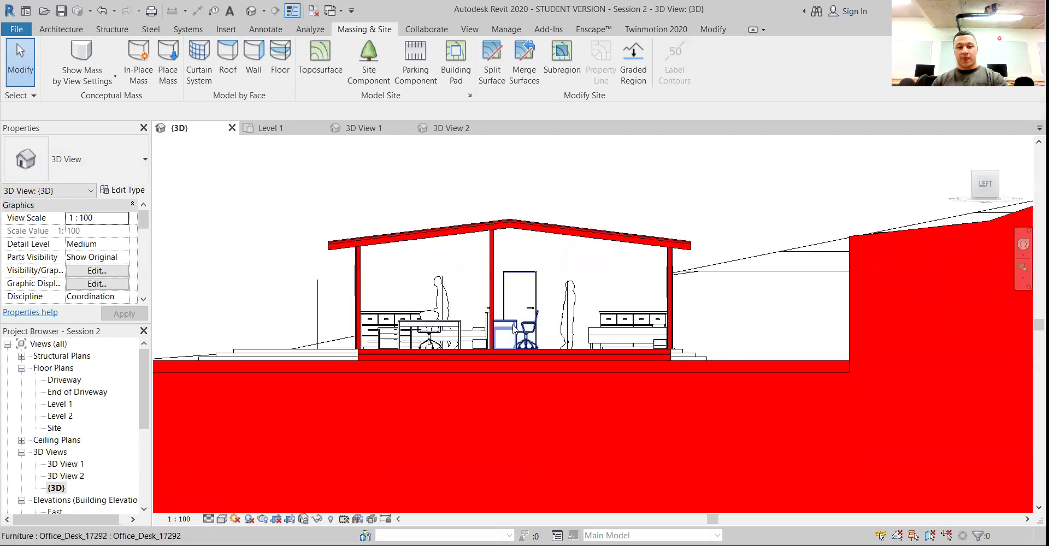
pyautogui.scroll(-2, 589, 334)
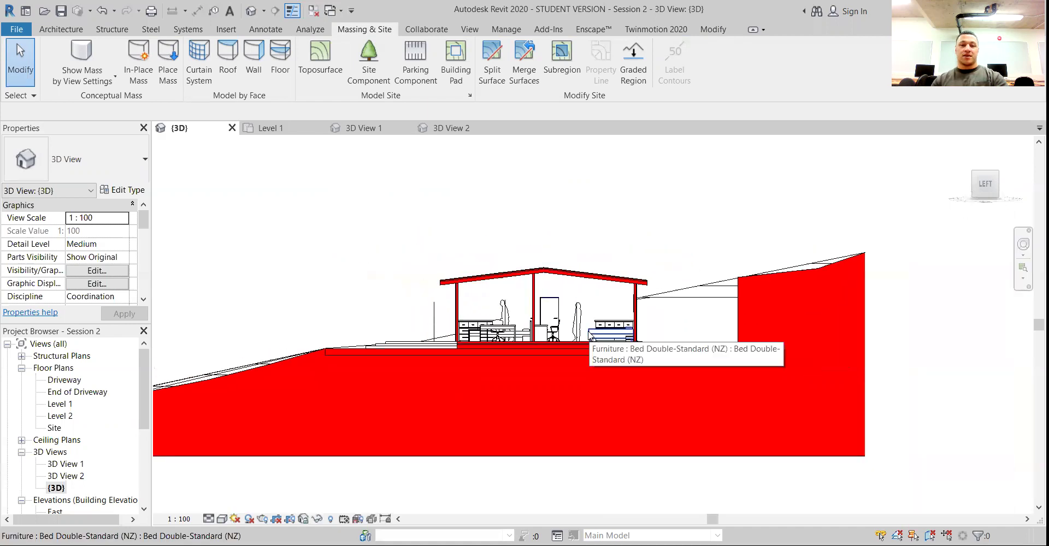
pyautogui.keyDown('shift'); pyautogui.moveTo(466, 391); pyautogui.dragTo(509, 421, button='middle'); pyautogui.keyUp('shift')
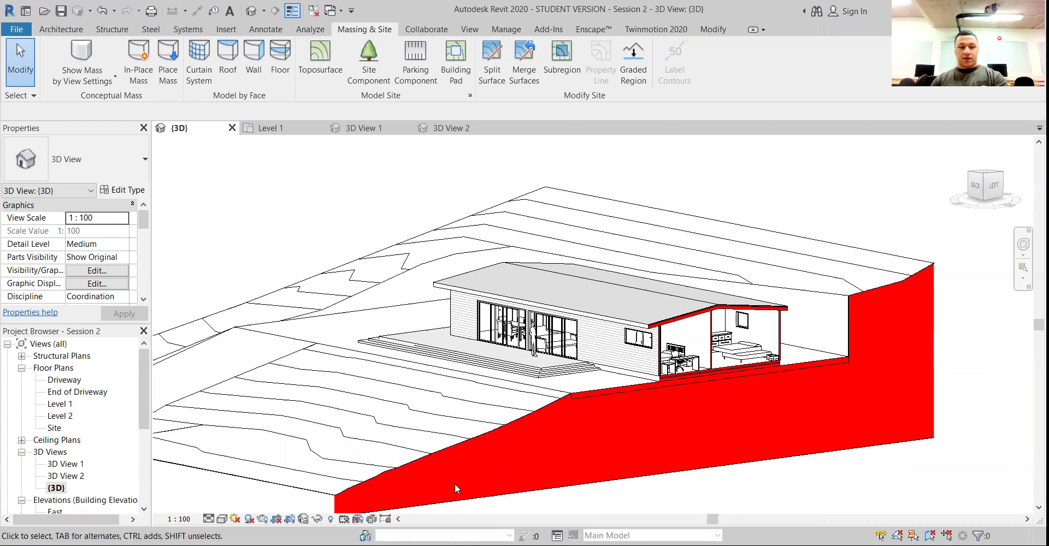
pyautogui.keyDown('shift'); pyautogui.moveTo(465, 494); pyautogui.dragTo(460, 496, button='middle'); pyautogui.keyUp('shift')
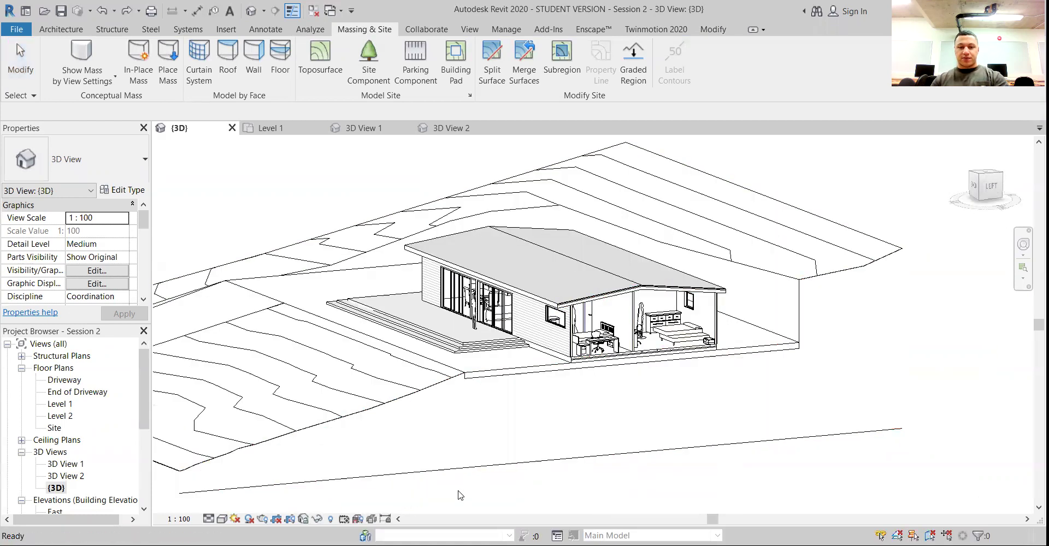
# Undo the red cut-pattern overrides and the sectioning of the house in the {3D} view
pyautogui.hotkey('ctrl', 'z')
pyautogui.scroll(-2, 500, 454)
pyautogui.moveTo(395, 454); pyautogui.dragTo(222, 459, button='middle')
pyautogui.keyDown('shift'); pyautogui.moveTo(509, 396); pyautogui.dragTo(404, 344, button='middle'); pyautogui.keyUp('shift')
pyautogui.keyDown('shift'); pyautogui.moveTo(402, 424); pyautogui.dragTo(368, 497, button='middle'); pyautogui.keyUp('shift')
pyautogui.scroll(8, 480, 355)
pyautogui.scroll(-8, 491, 311)
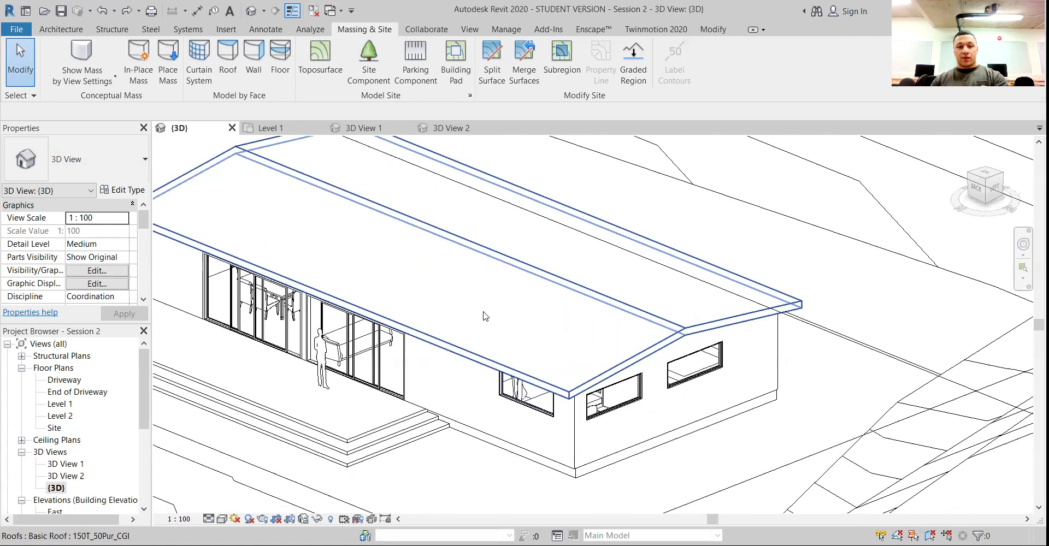
pyautogui.rightClick(565, 374)
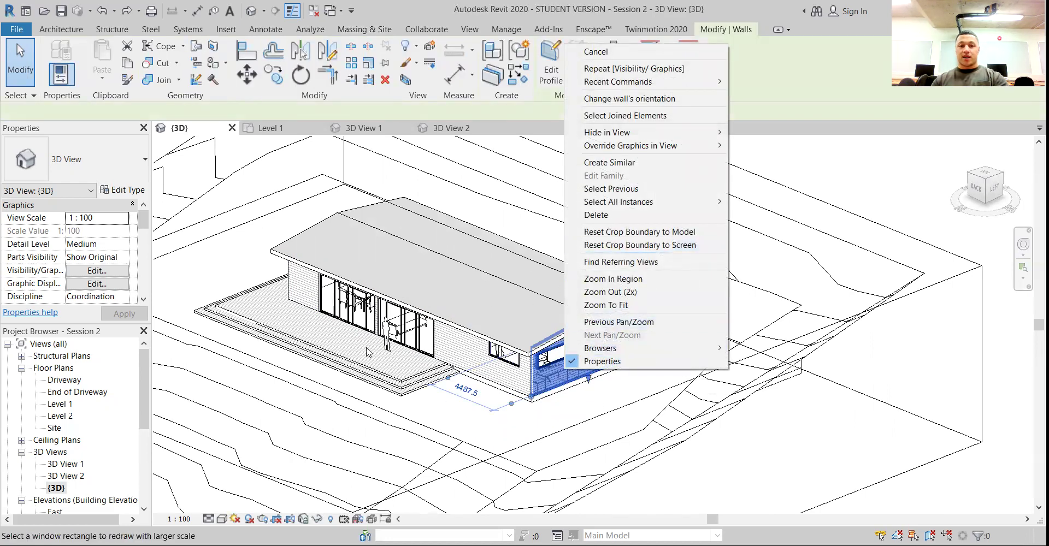
pyautogui.press('Escape')
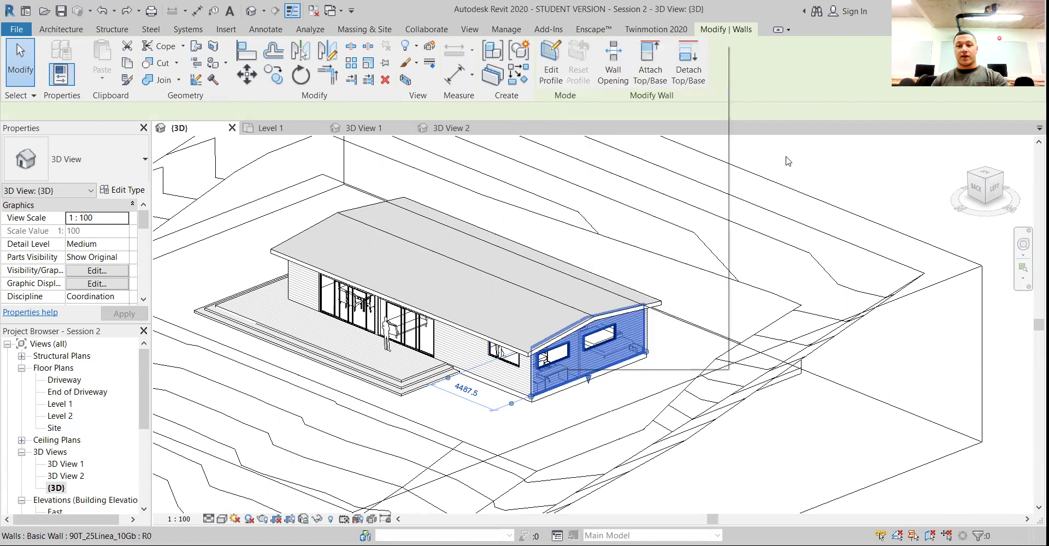
pyautogui.click(229, 516)
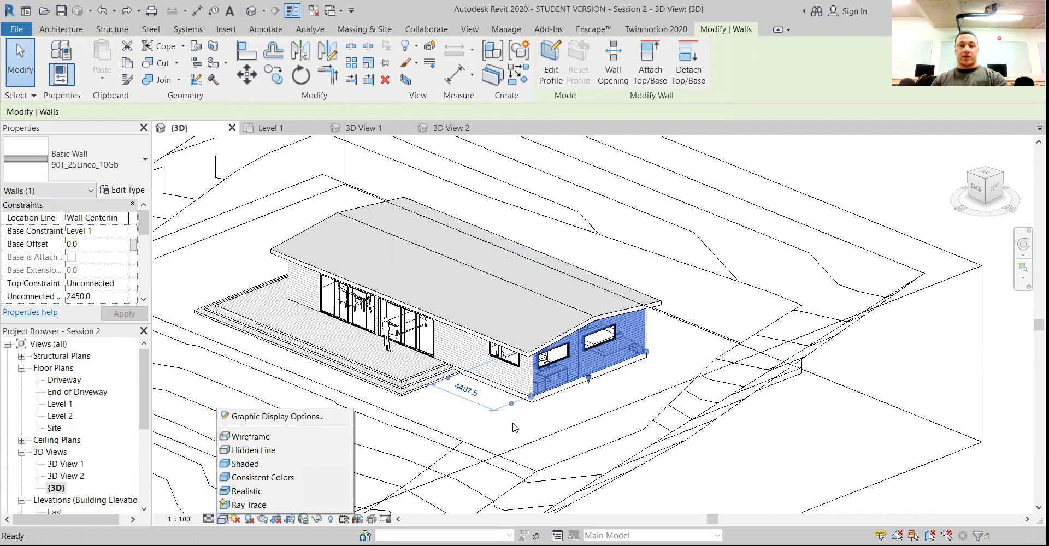
pyautogui.click(589, 423)
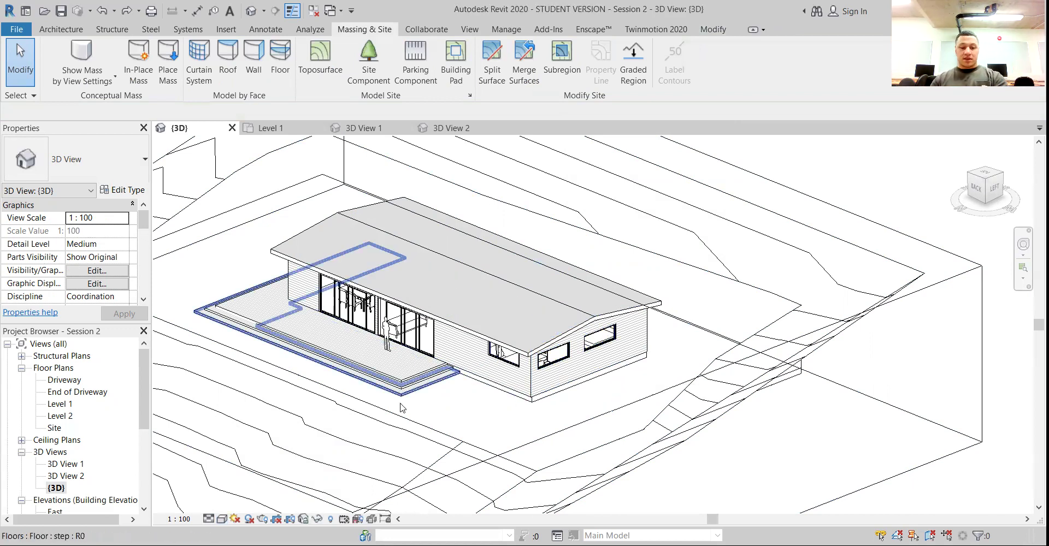
pyautogui.moveTo(494, 426)
pyautogui.keyDown('shift'); pyautogui.mouseDown(button='middle')
pyautogui.moveTo(533, 433)
pyautogui.moveTo(511, 419)
pyautogui.mouseUp(button='middle'); pyautogui.keyUp('shift')
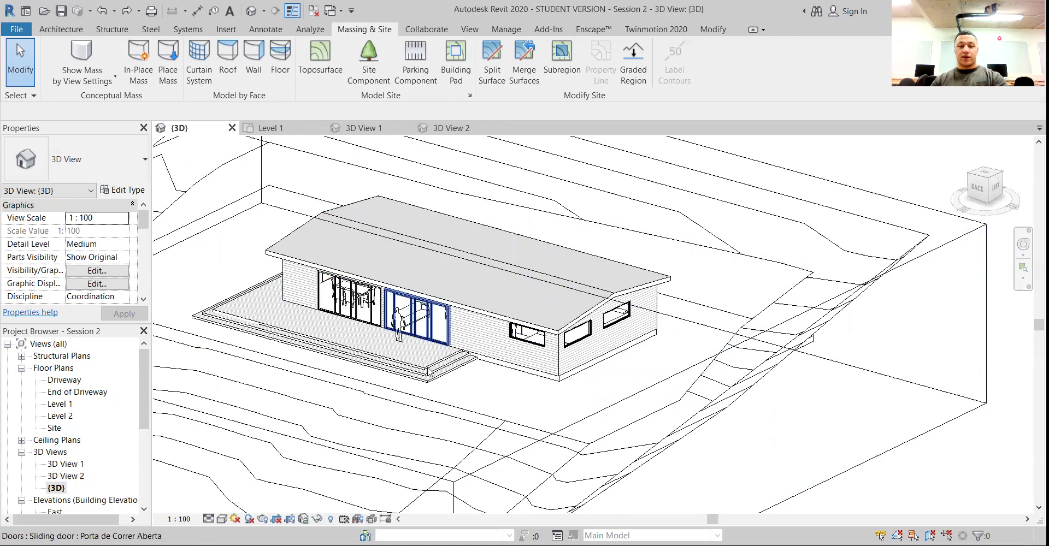
pyautogui.click(223, 519)
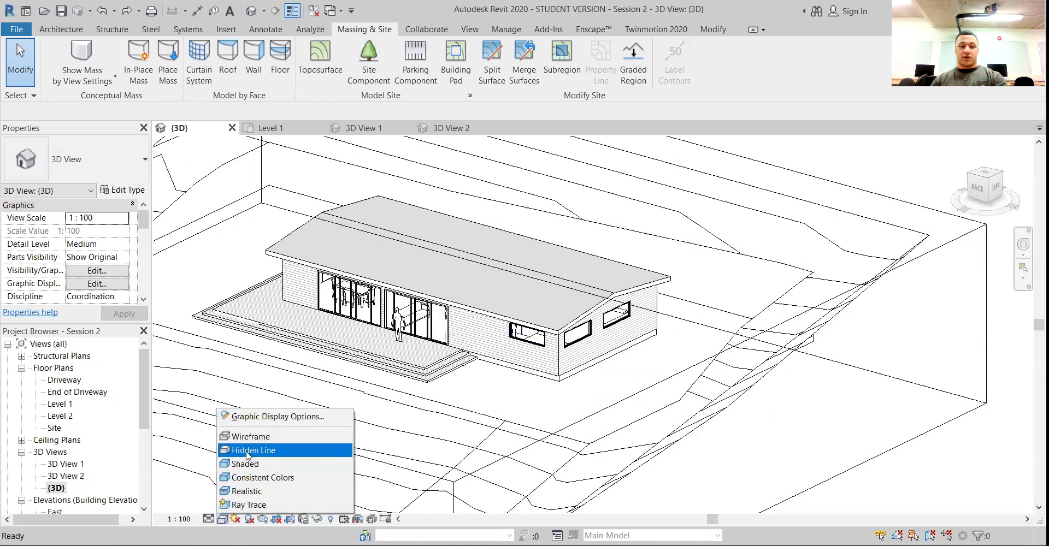
pyautogui.click(587, 394)
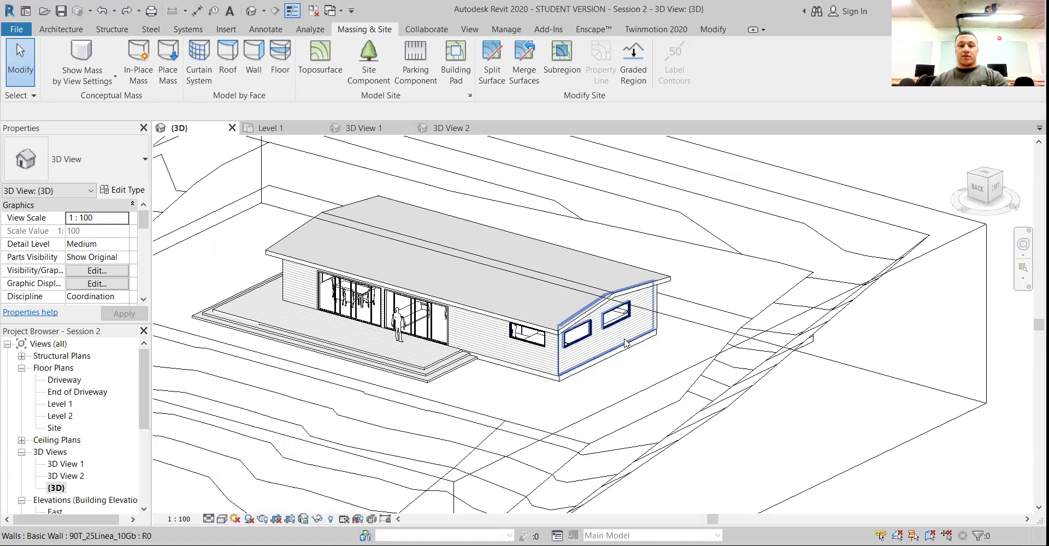
# Override the graphics by element for the end wall with two windows, giving its surface background pattern a red solid fill
pyautogui.click(615, 343)
pyautogui.click(601, 392)
pyautogui.rightClick(600, 348)
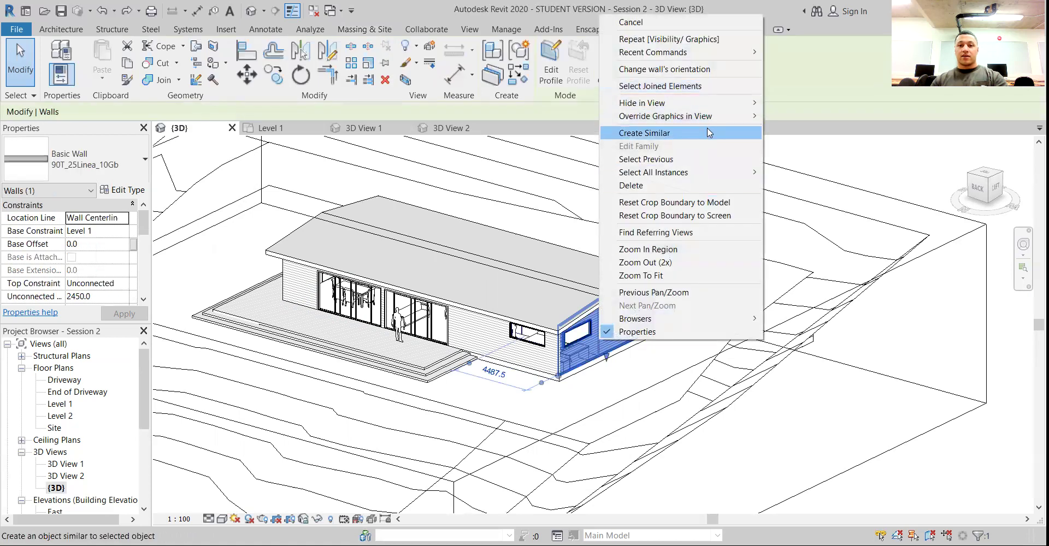
pyautogui.moveTo(712, 119)
pyautogui.click(789, 116)
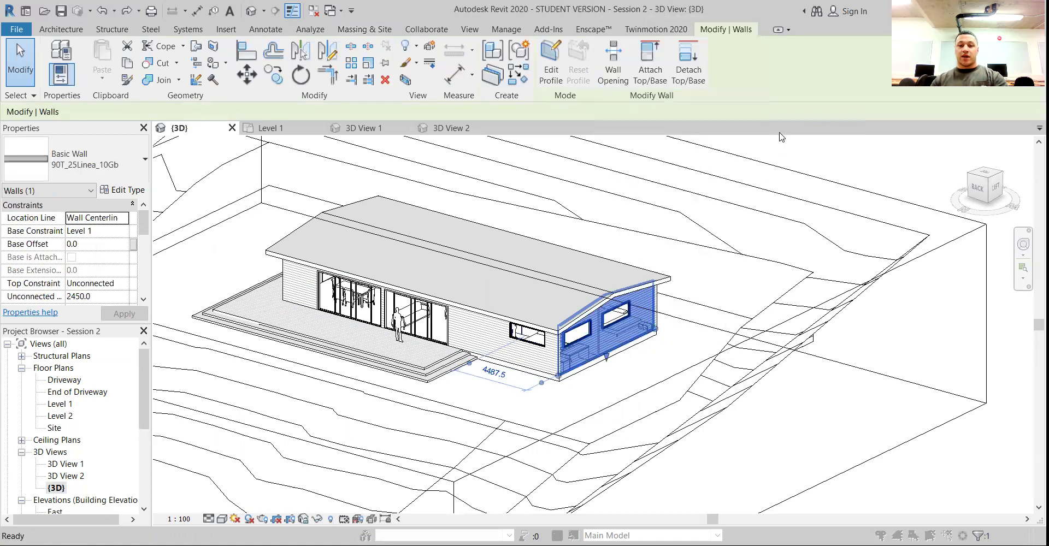
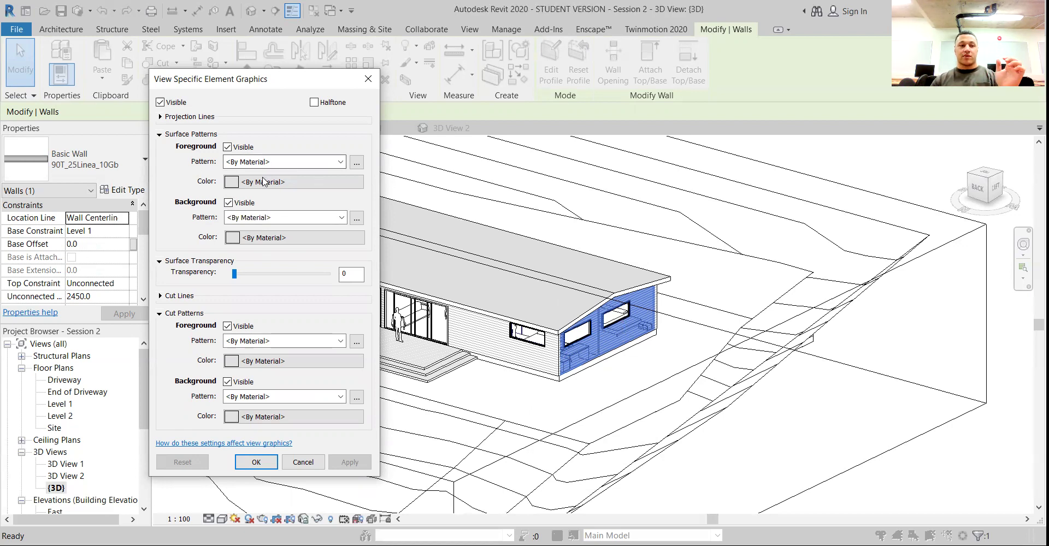
pyautogui.click(255, 218)
pyautogui.click(250, 241)
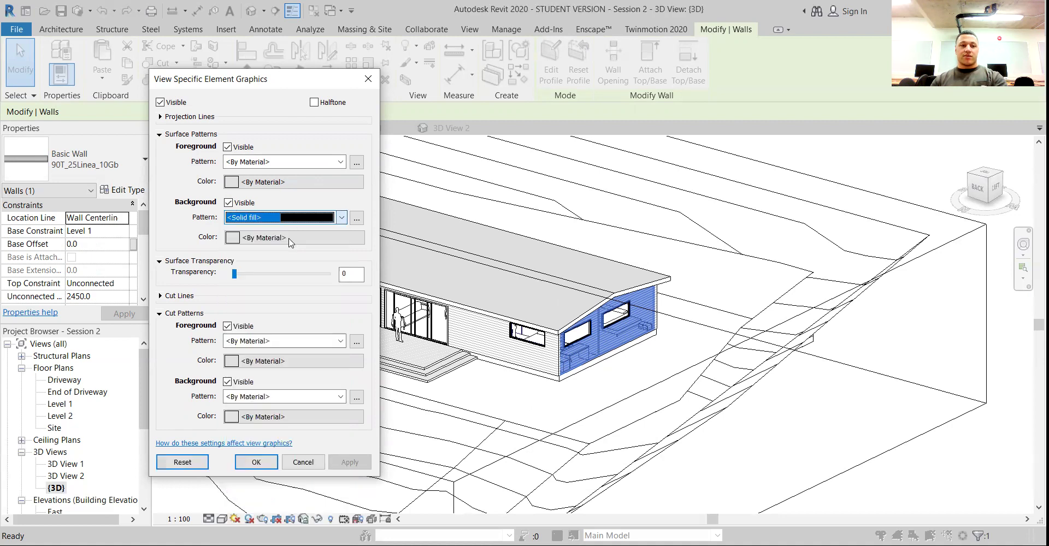
pyautogui.click(249, 239)
pyautogui.click(135, 198)
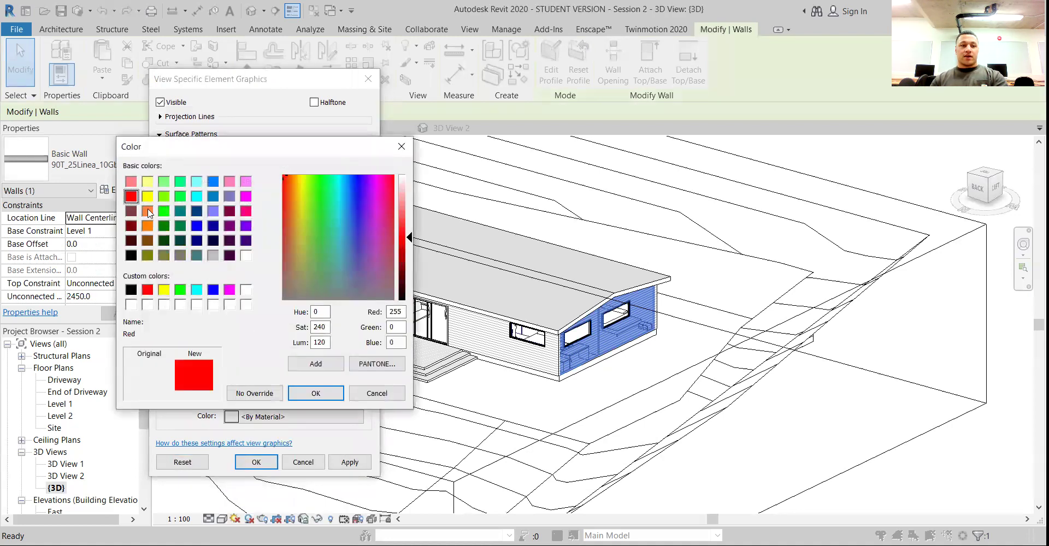
pyautogui.click(317, 390)
pyautogui.click(350, 462)
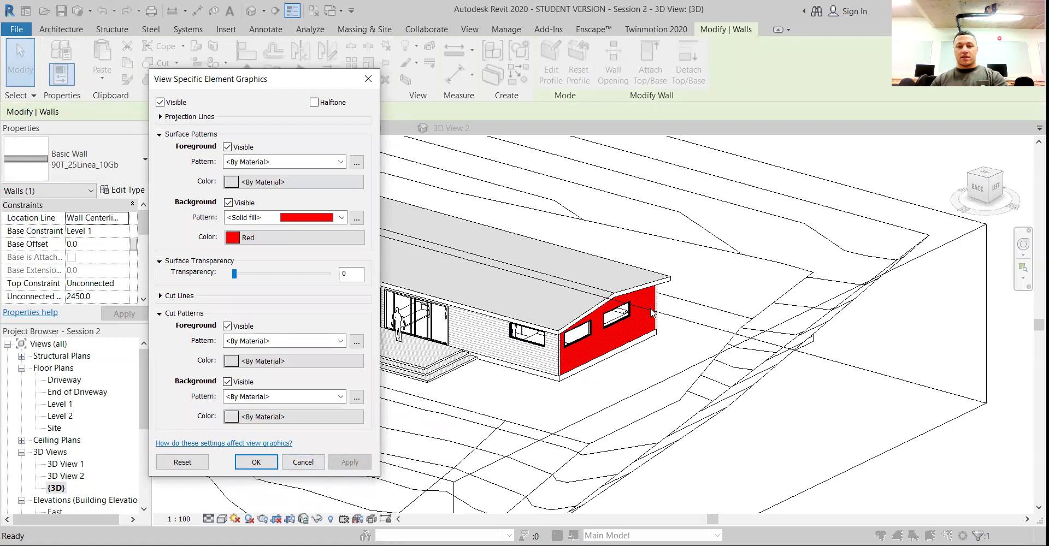
pyautogui.click(302, 462)
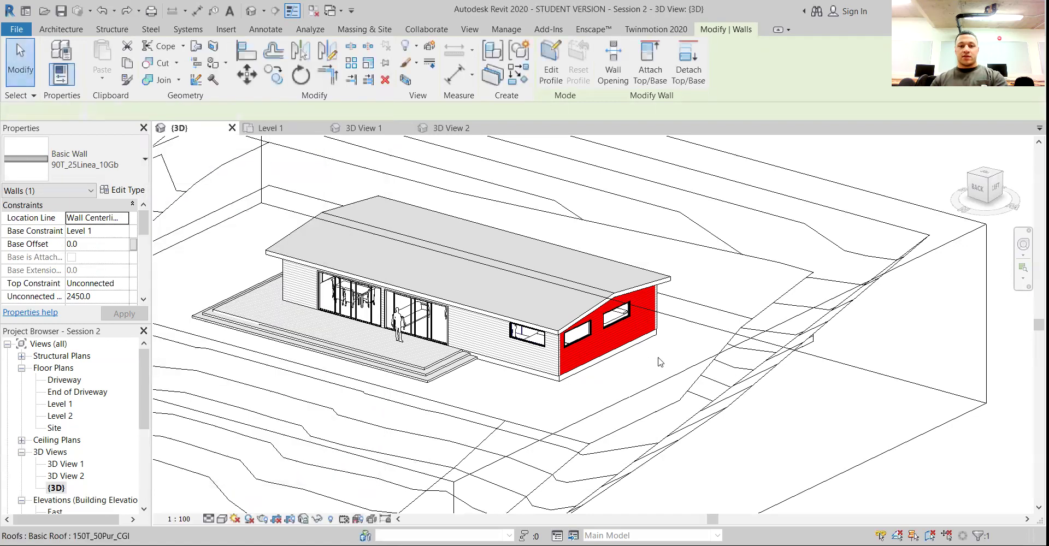
# Undo the red surface override on the end wall
pyautogui.scroll(2, 645, 389)
pyautogui.click(645, 390)
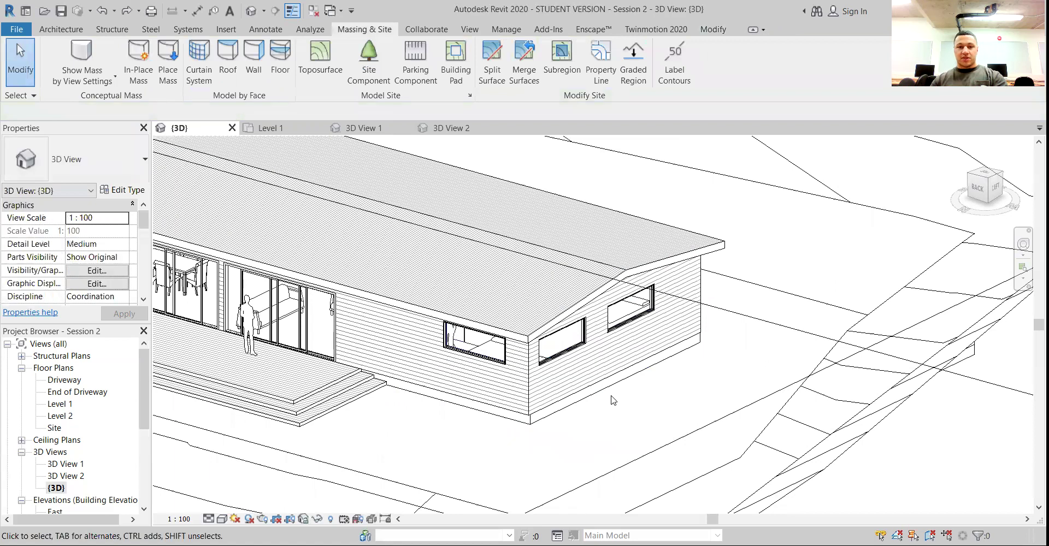
pyautogui.scroll(-3, 613, 395)
pyautogui.moveTo(558, 428); pyautogui.dragTo(560, 437, button='middle')
pyautogui.scroll(2, 328, 301)
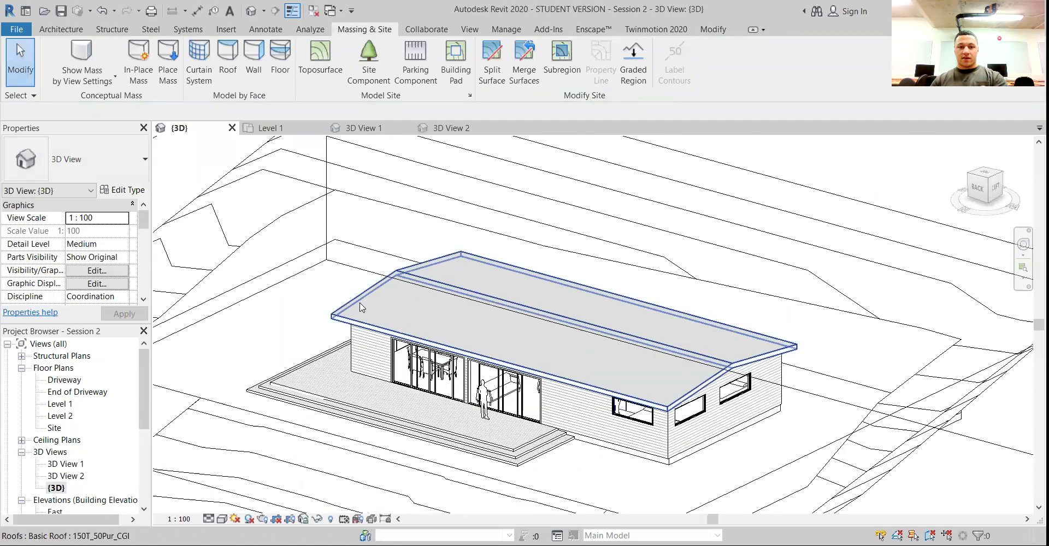
pyautogui.click(366, 303)
pyautogui.scroll(-3, 479, 410)
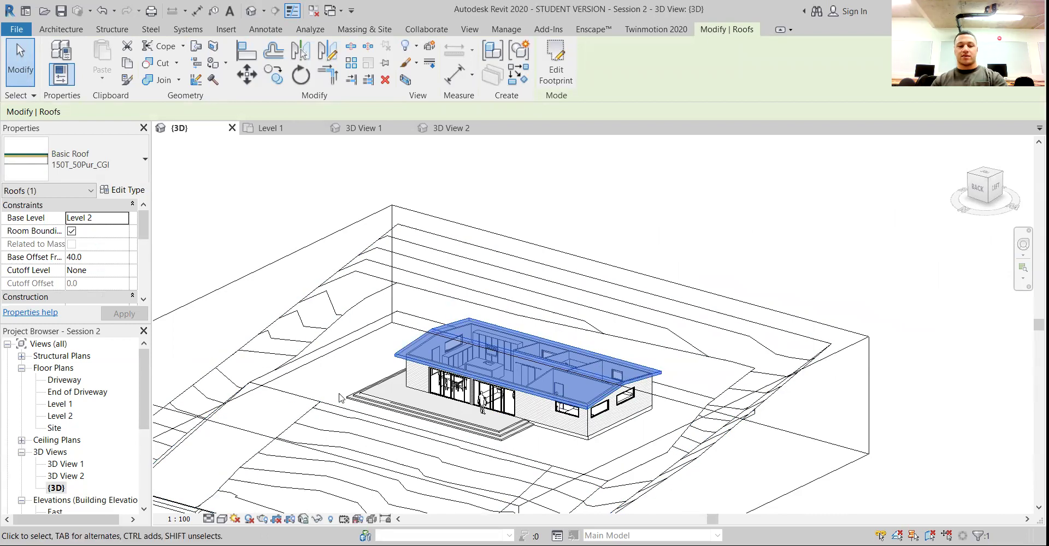
pyautogui.press('v')
pyautogui.press('v')
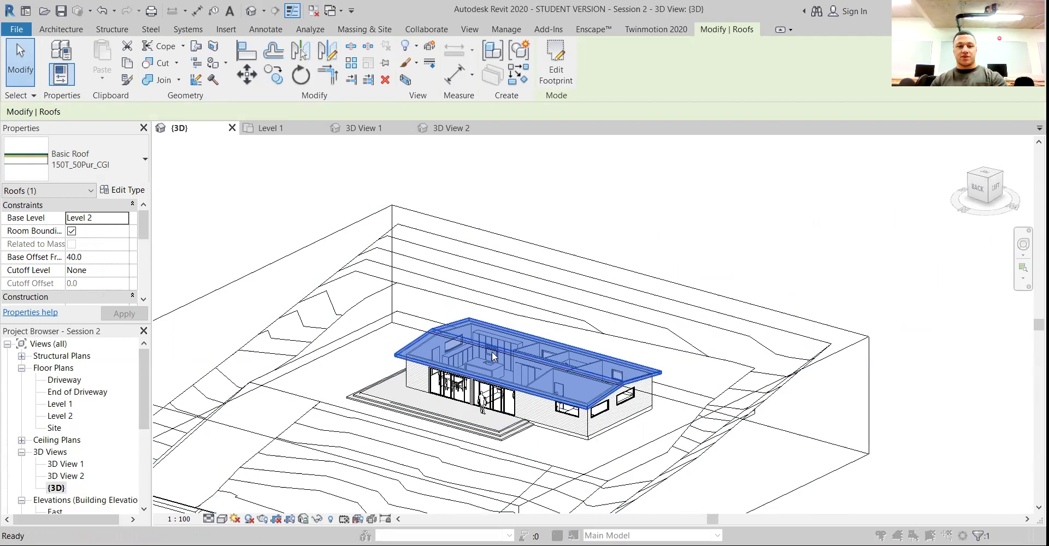
pyautogui.click(484, 87)
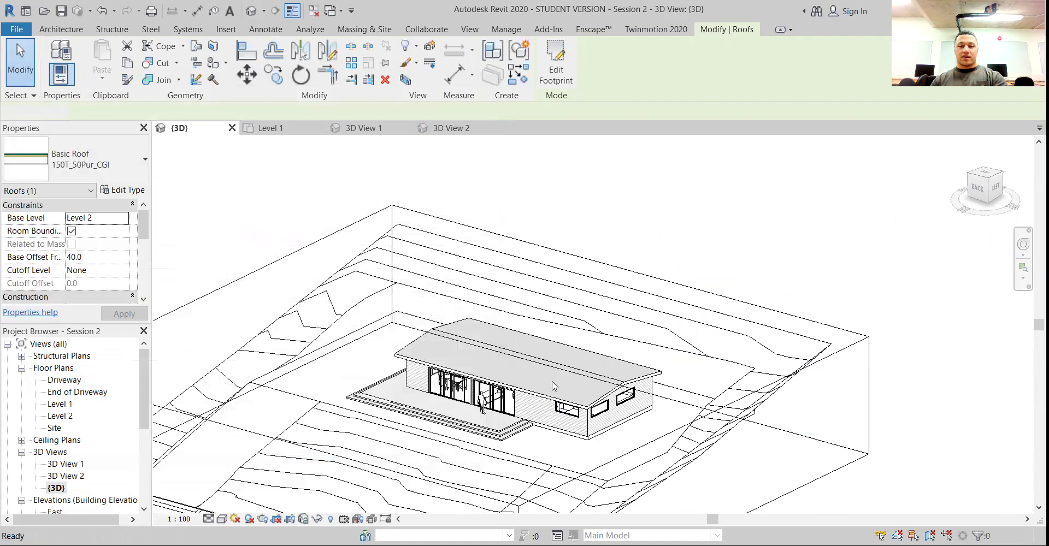
pyautogui.press('Escape')
# Preview an element graphics override giving the roof's surface background pattern a solid fill in RGB 000-128-192, then discard it
pyautogui.click(530, 391)
pyautogui.rightClick(530, 385)
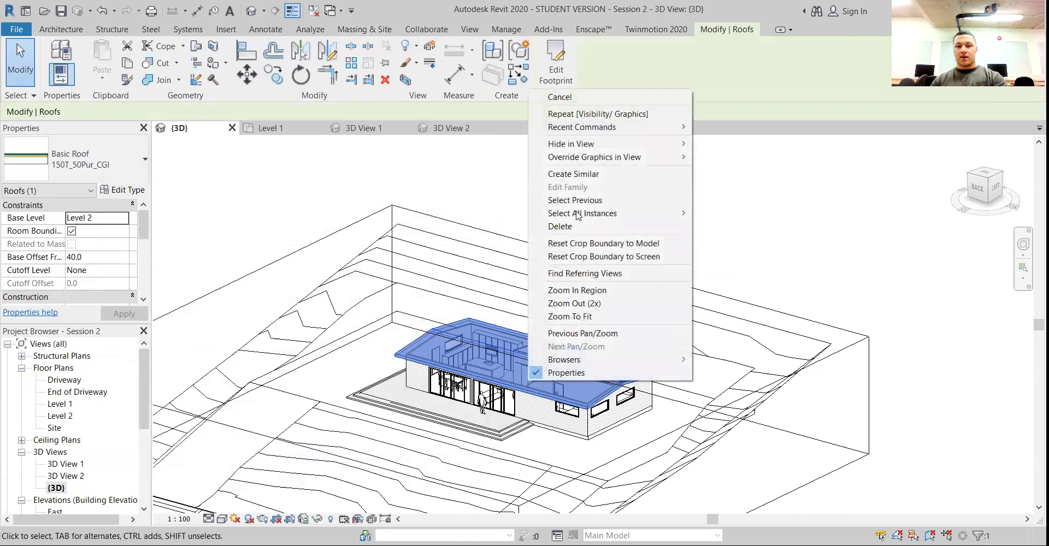
pyautogui.moveTo(680, 157)
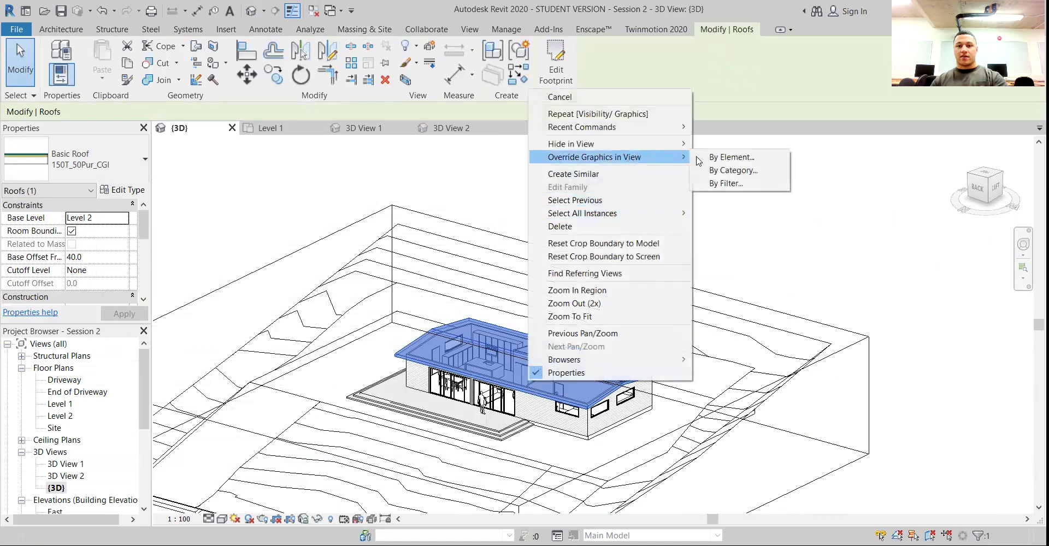
pyautogui.click(748, 158)
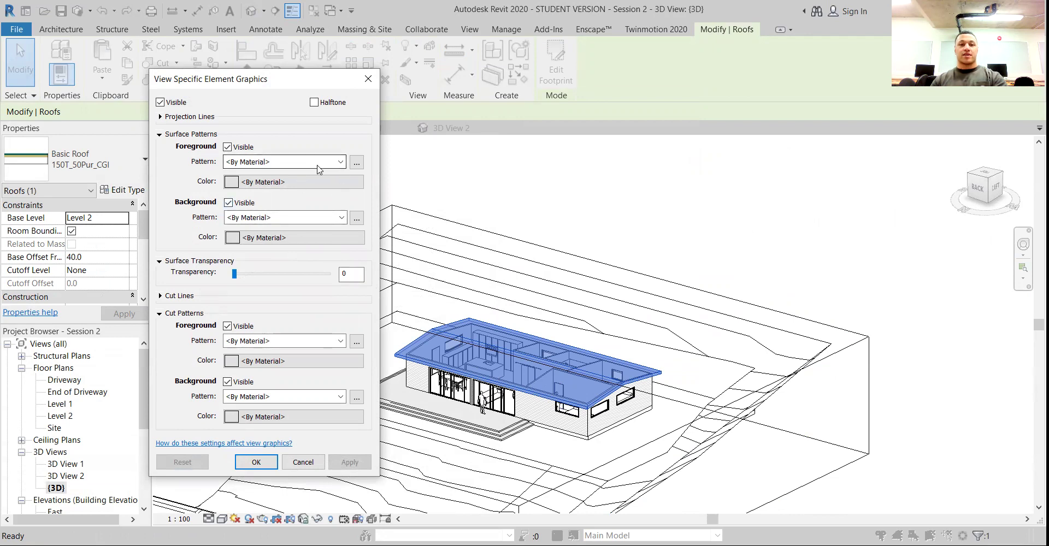
pyautogui.click(279, 217)
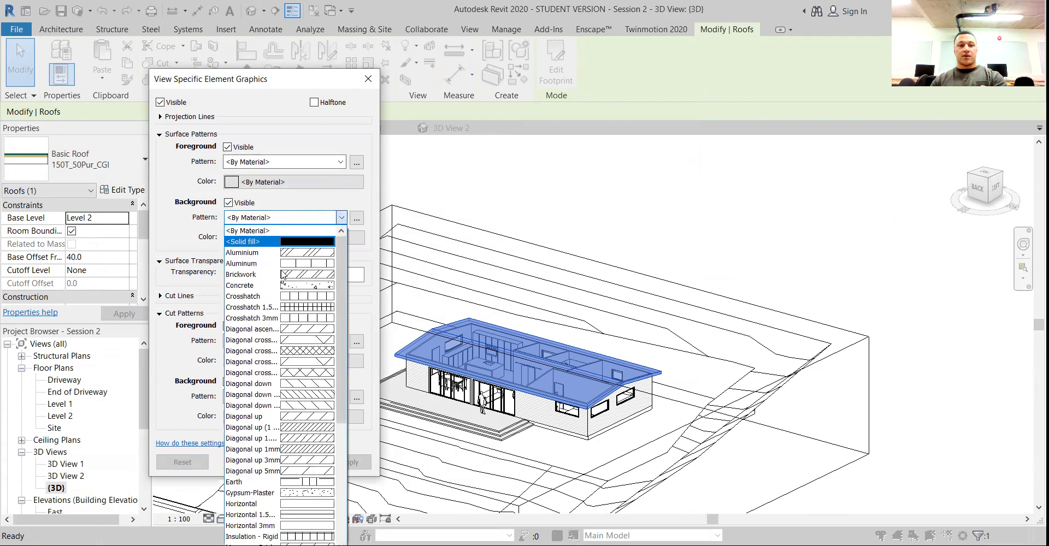
pyautogui.click(305, 242)
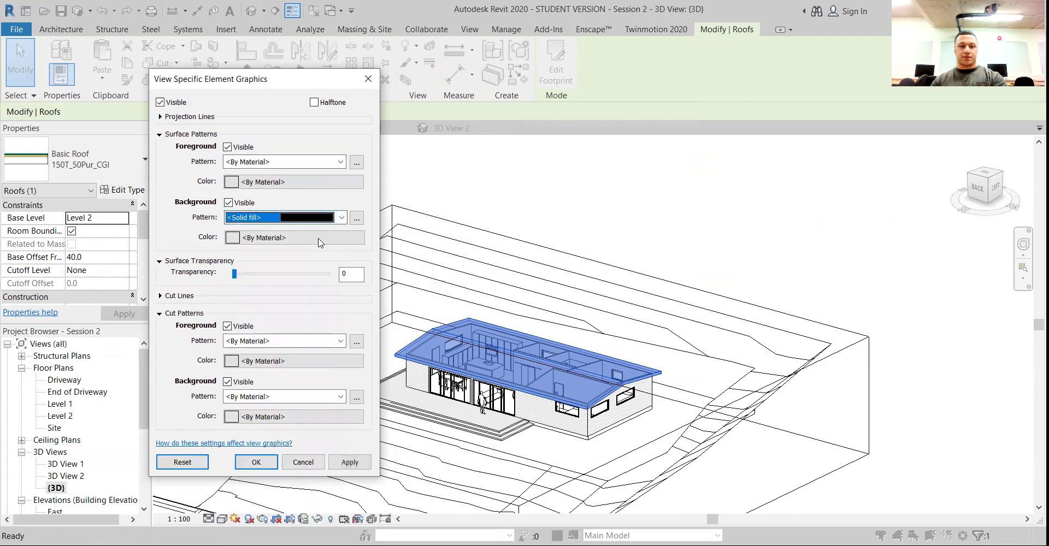
pyautogui.click(320, 242)
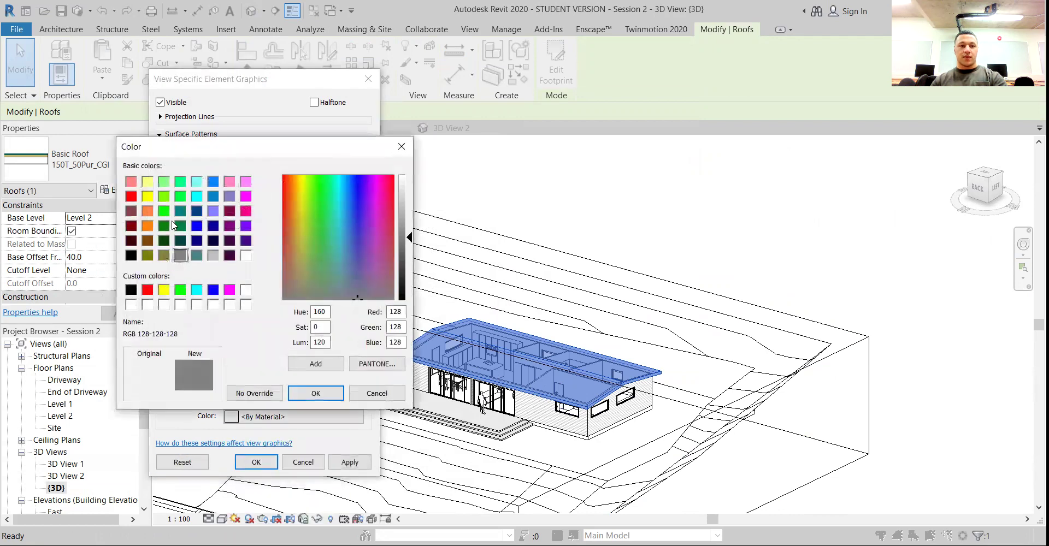
pyautogui.click(214, 197)
pyautogui.click(319, 394)
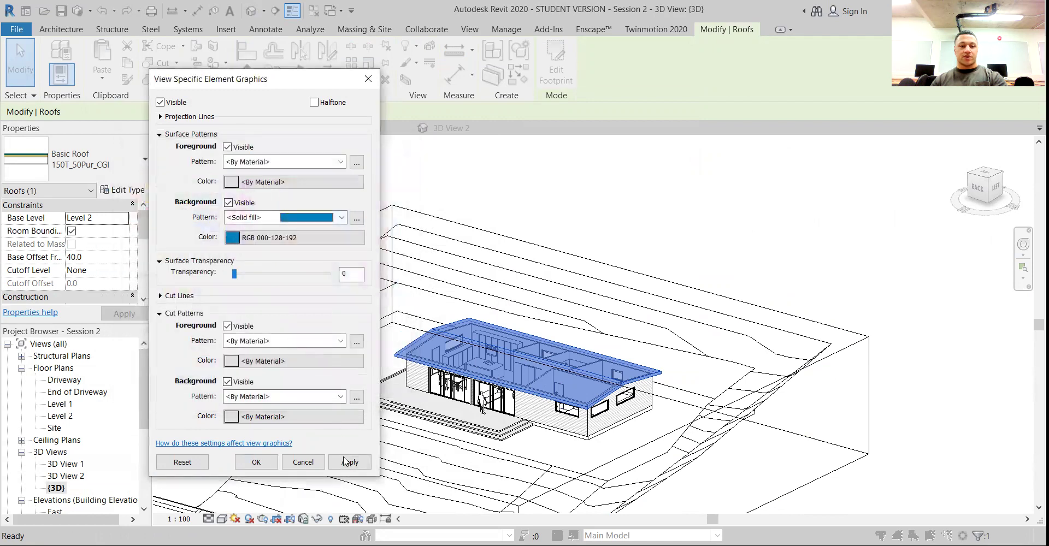
pyautogui.click(349, 462)
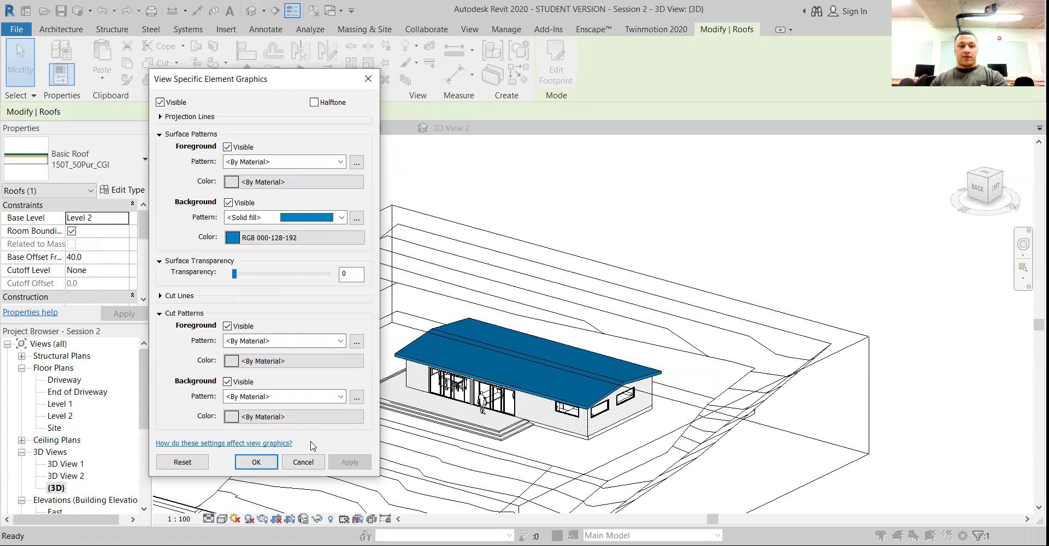
pyautogui.click(303, 462)
# Try overriding the graphics by element for the end wall with two windows, using a solid fill for its surface foreground pattern
pyautogui.scroll(5, 623, 434)
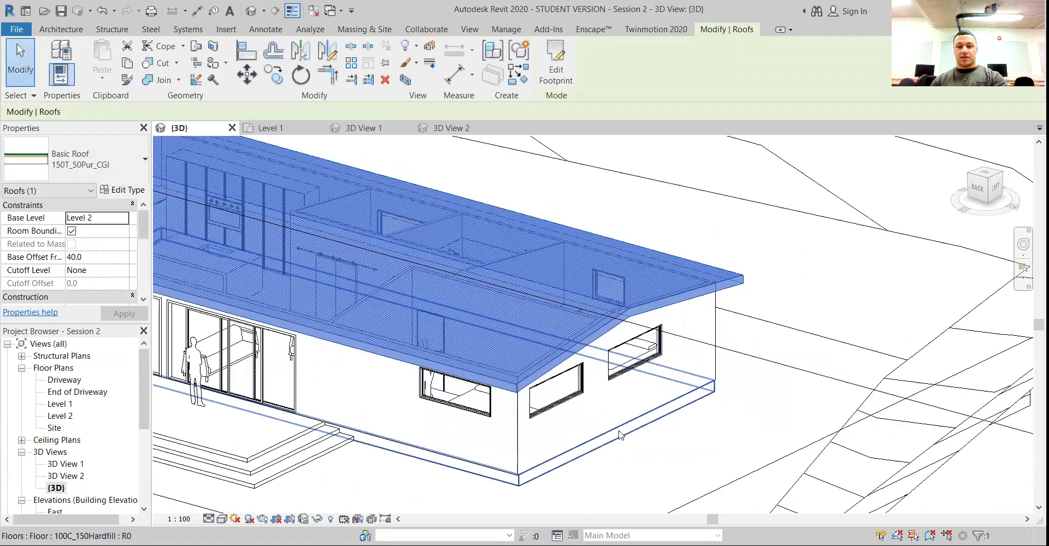
pyautogui.scroll(4, 620, 434)
pyautogui.press('Escape')
pyautogui.scroll(2, 532, 423)
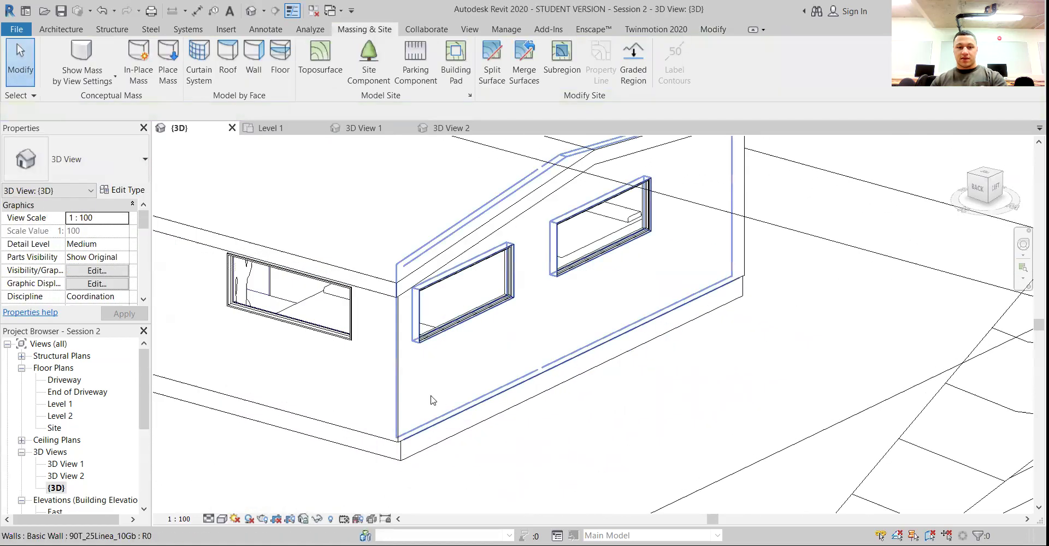
pyautogui.click(402, 388)
pyautogui.click(551, 436)
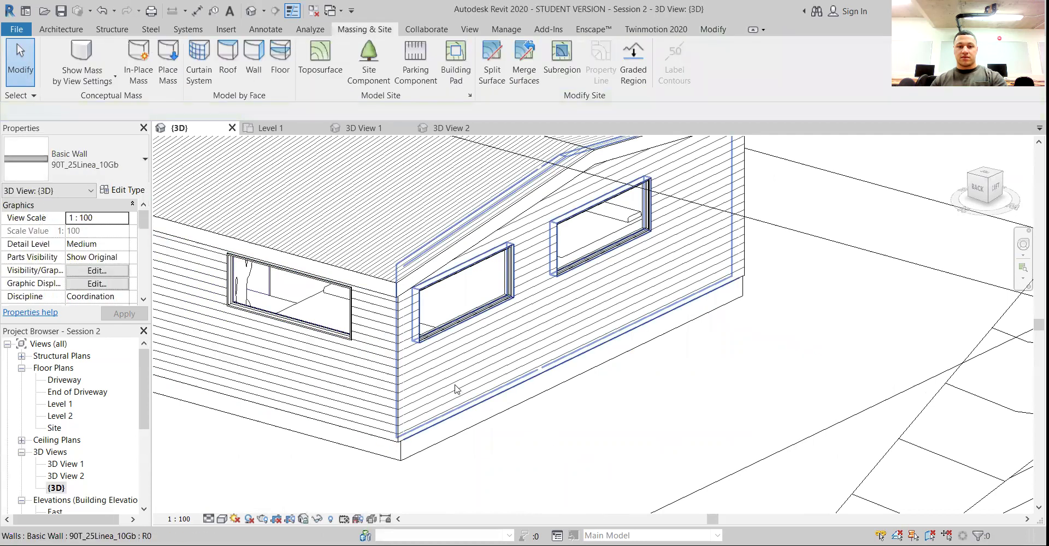
pyautogui.click(456, 389)
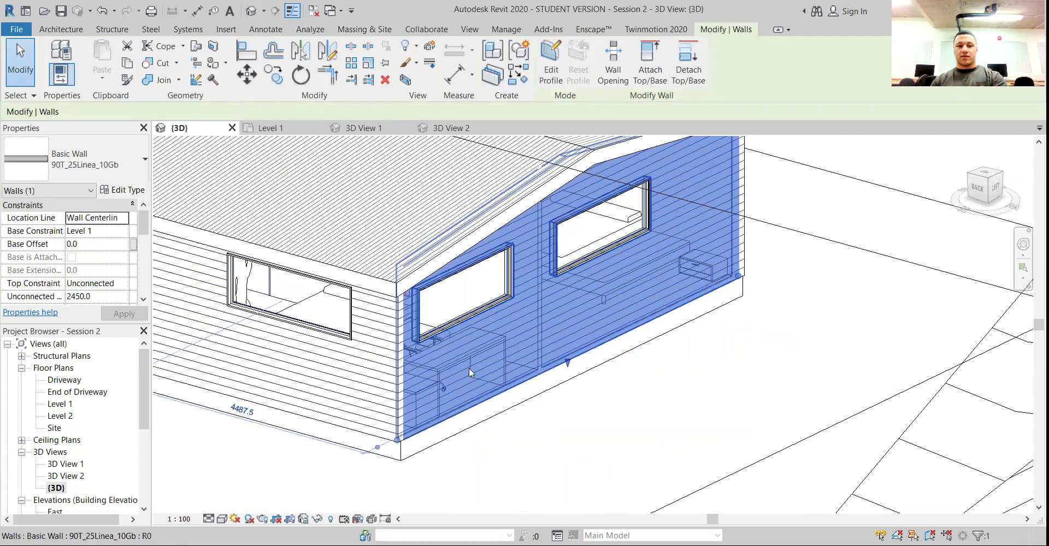
pyautogui.rightClick(471, 373)
pyautogui.moveTo(589, 146)
pyautogui.click(683, 144)
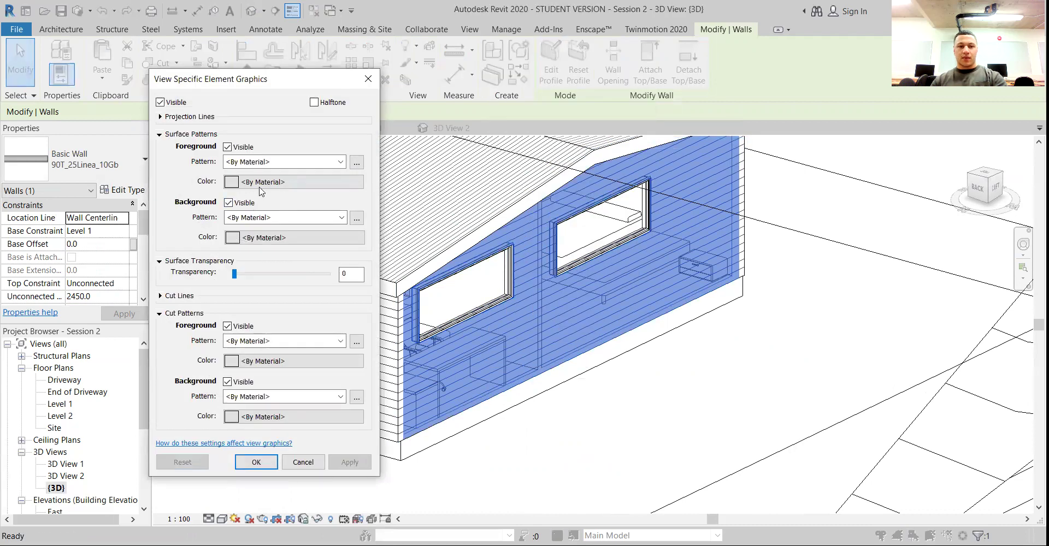
pyautogui.click(254, 162)
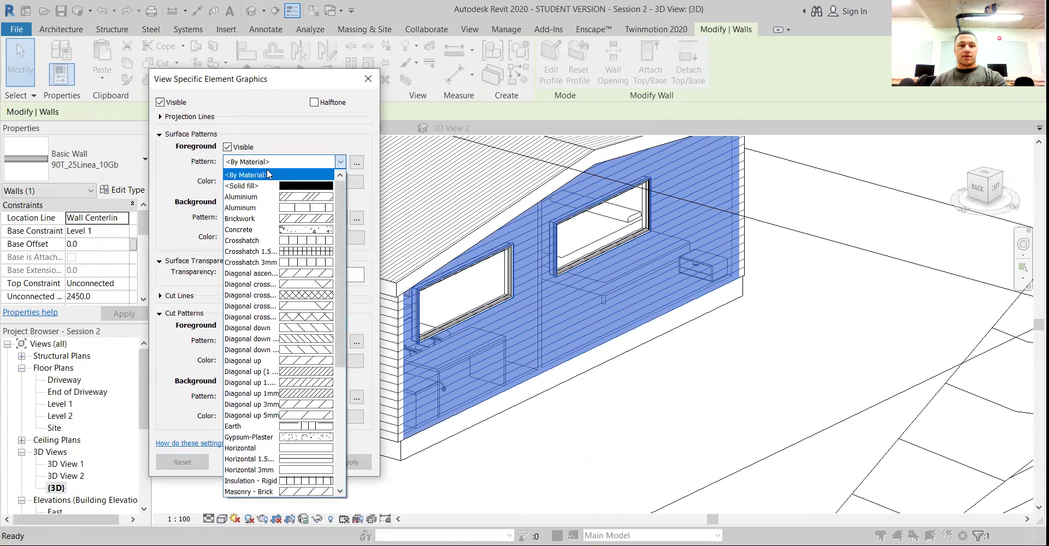
pyautogui.click(250, 186)
pyautogui.click(310, 164)
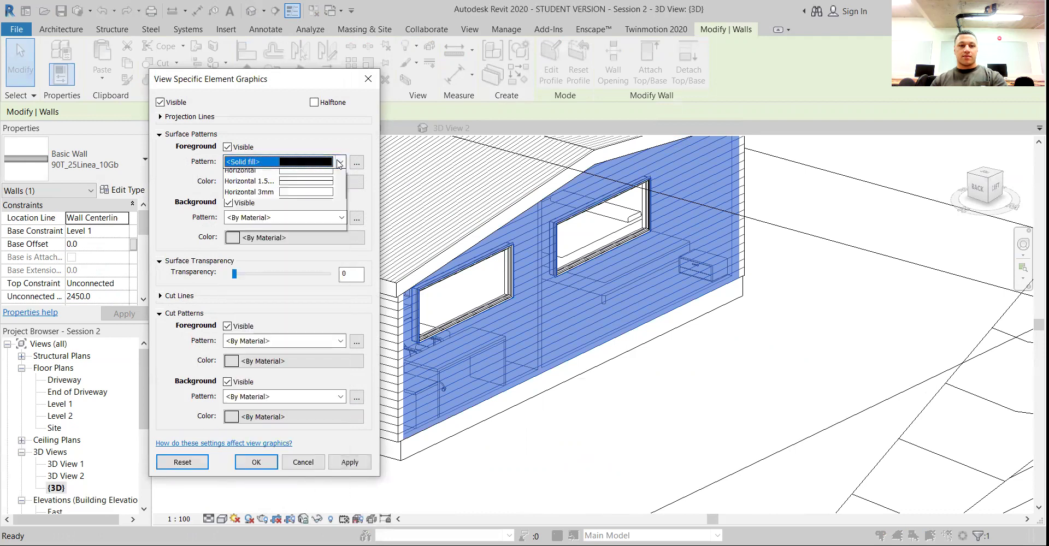
pyautogui.click(355, 163)
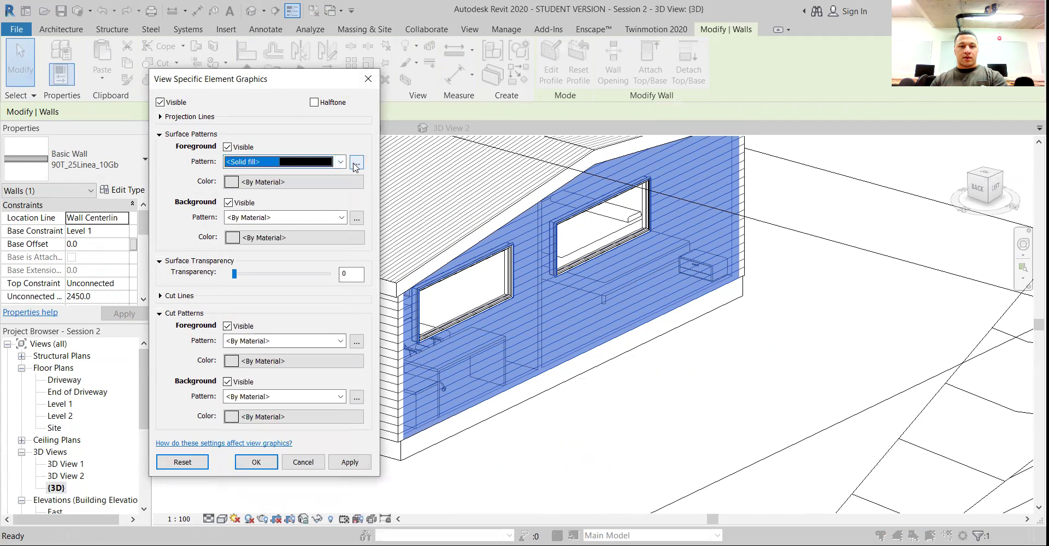
pyautogui.click(359, 133)
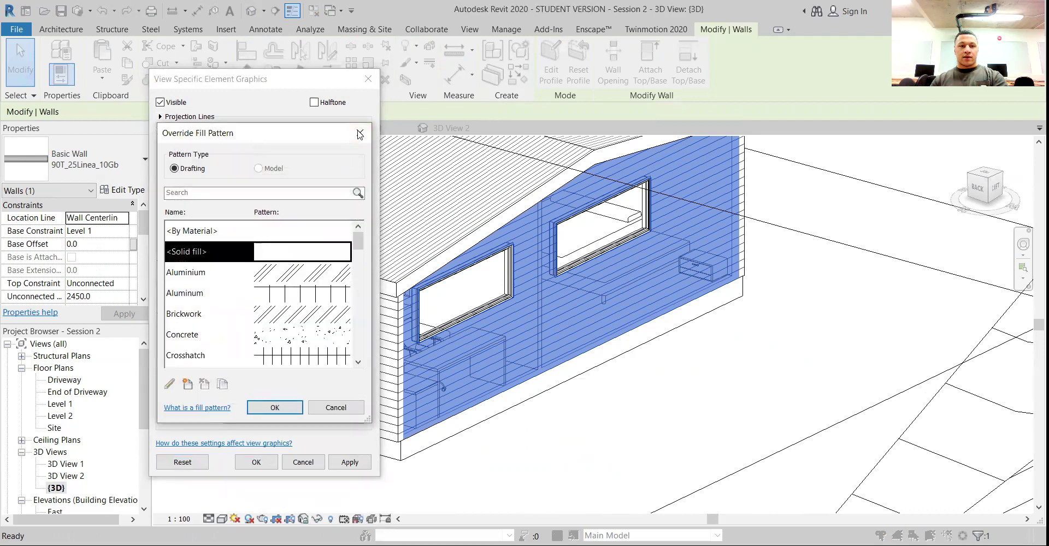
pyautogui.click(368, 77)
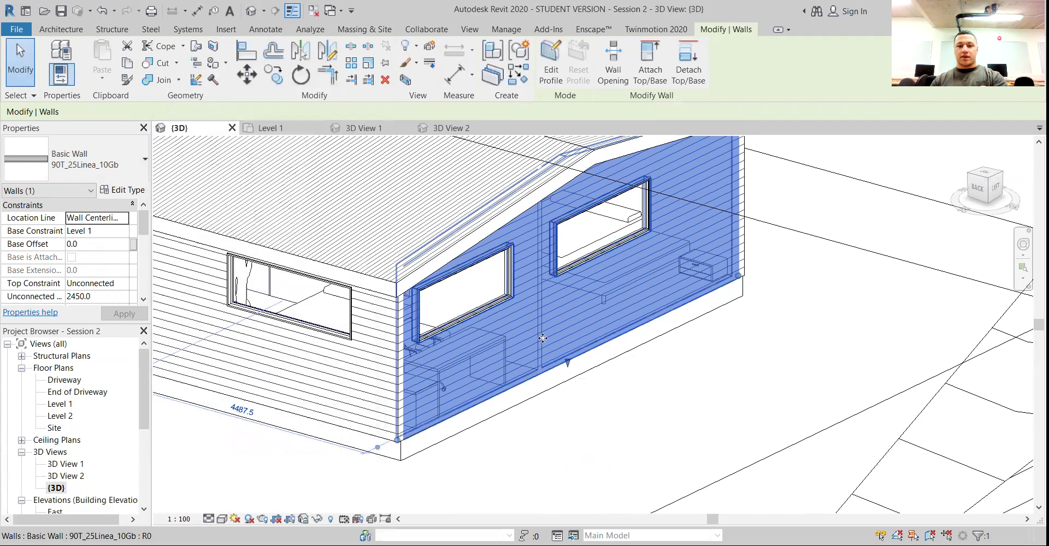
# Preview an element graphics override colouring the end wall's surface foreground pattern RGB 000-255-064, then discard it
pyautogui.rightClick(515, 326)
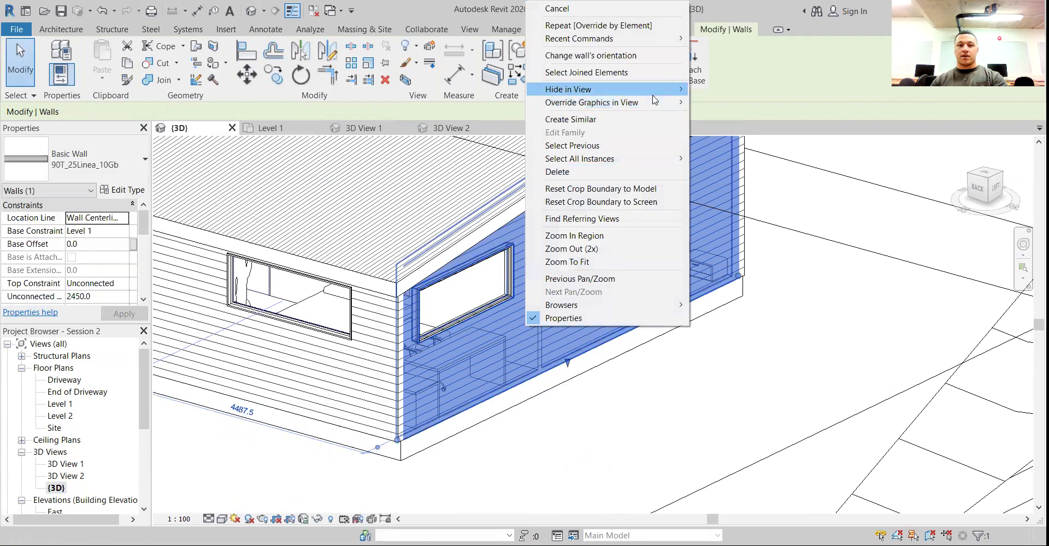
pyautogui.click(720, 103)
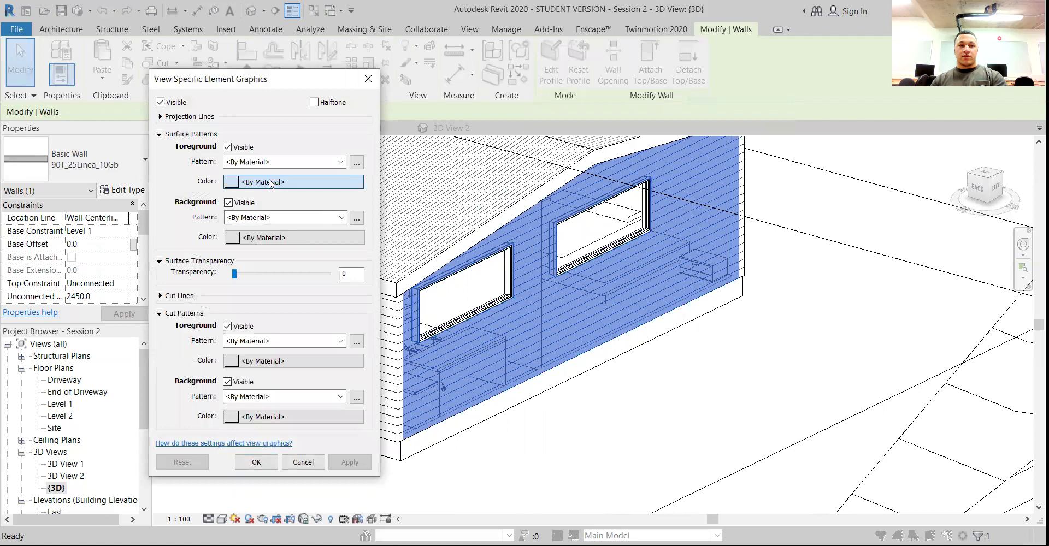
pyautogui.click(271, 184)
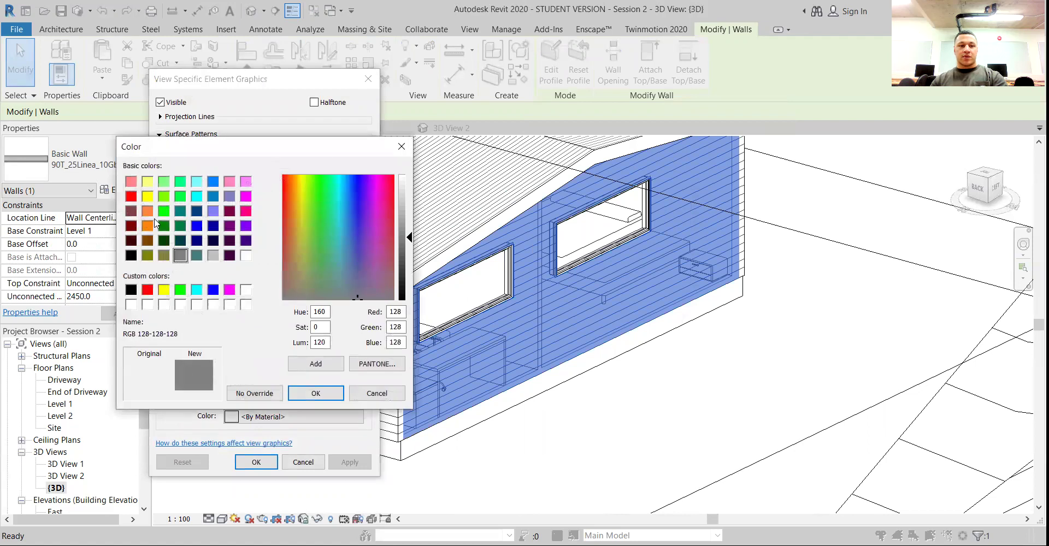
pyautogui.click(178, 197)
pyautogui.click(315, 393)
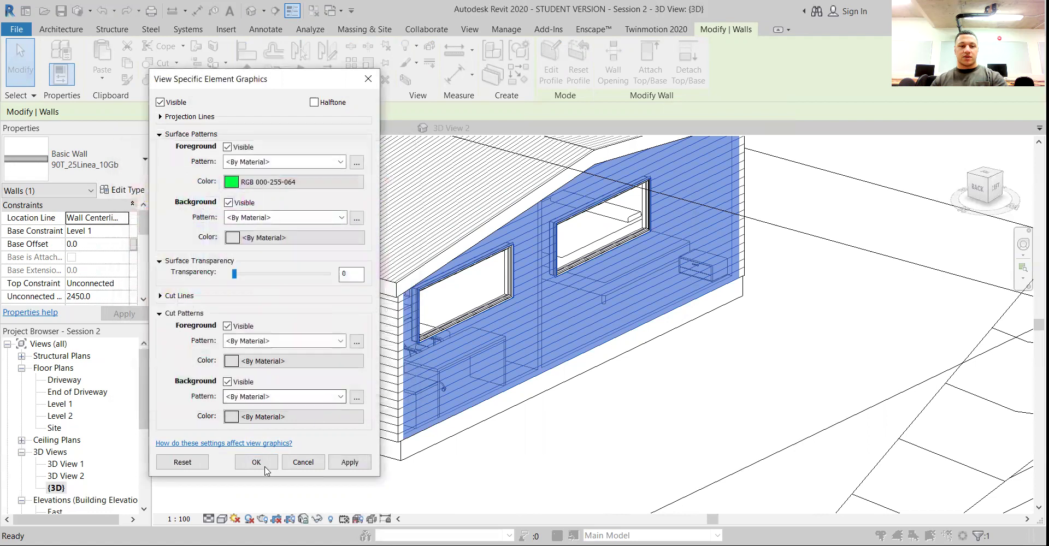
pyautogui.click(344, 464)
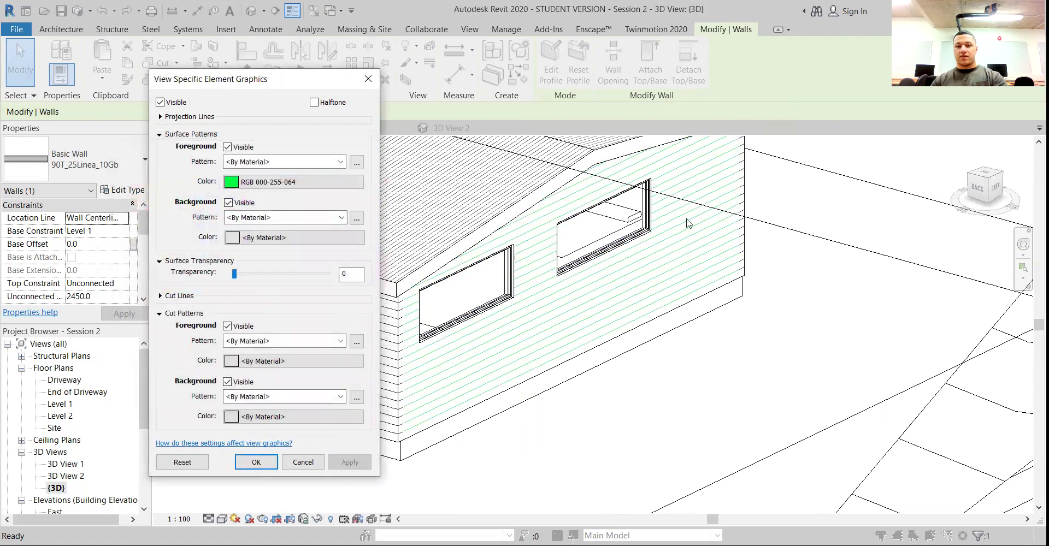
pyautogui.click(316, 463)
pyautogui.scroll(-3, 578, 403)
pyautogui.click(567, 413)
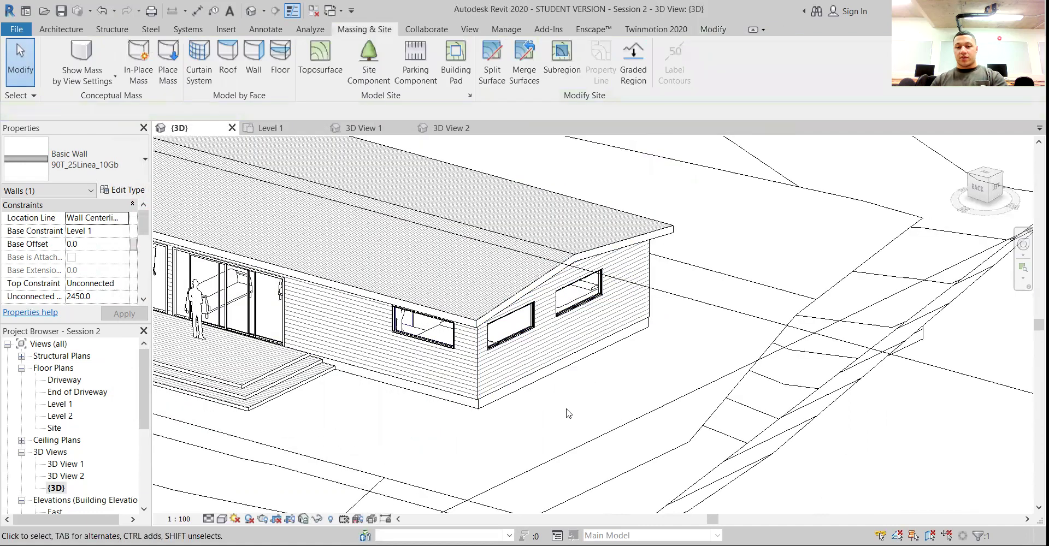
# Pull the section box face beside the two-window end wall inward so it cuts through the house
pyautogui.scroll(-3, 514, 398)
pyautogui.moveTo(468, 420); pyautogui.dragTo(547, 379, button='middle')
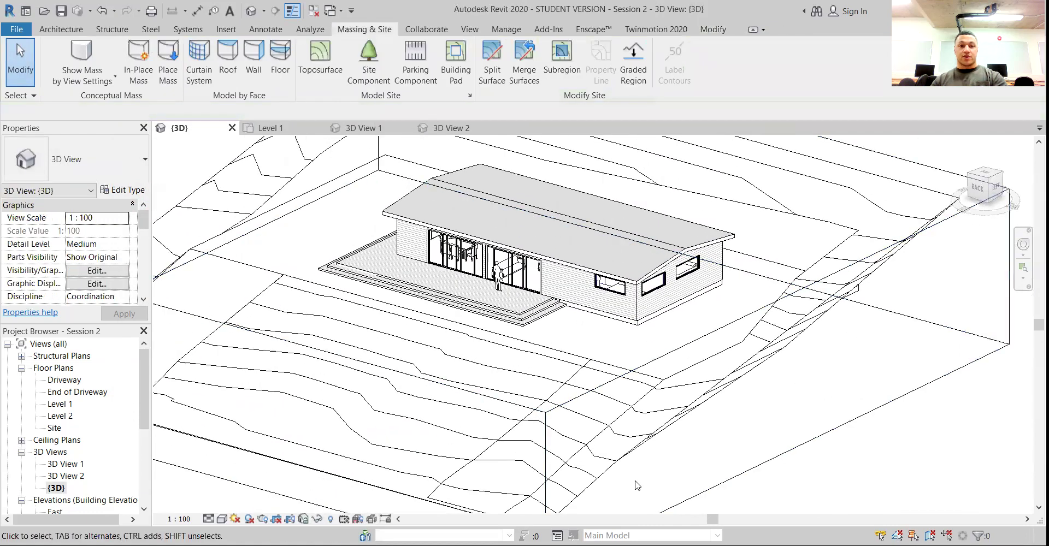
pyautogui.scroll(-2, 540, 241)
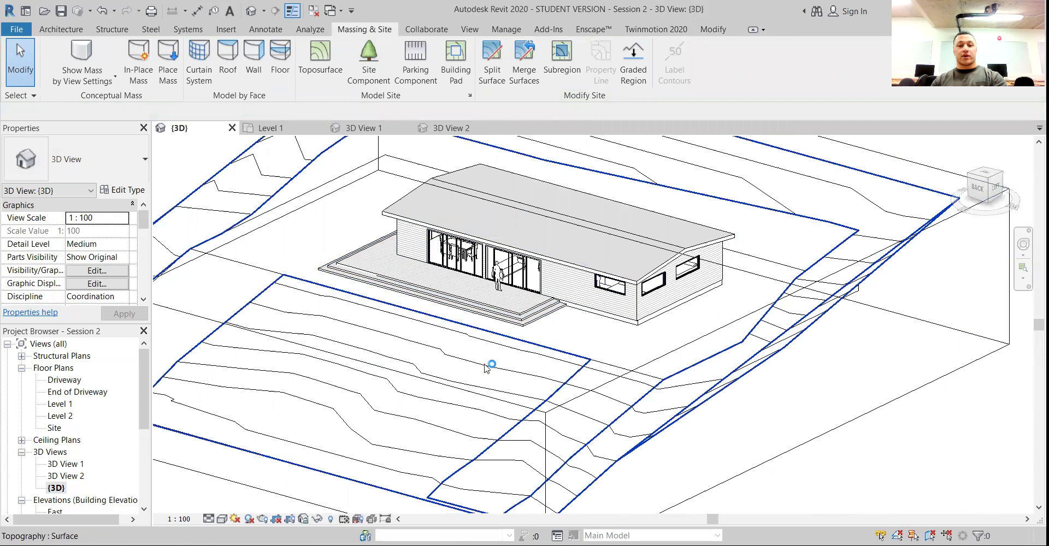
pyautogui.scroll(-2, 627, 383)
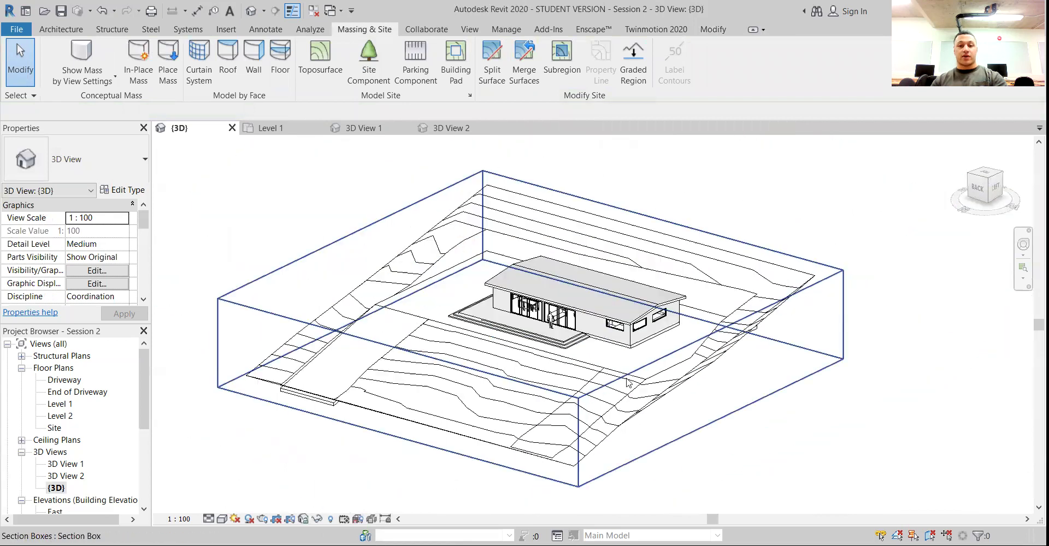
pyautogui.click(736, 409)
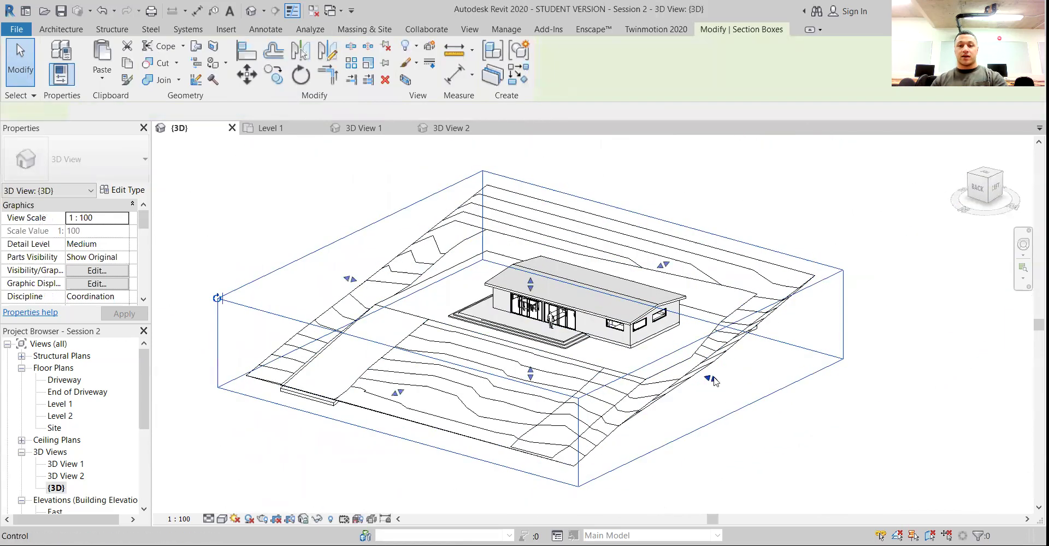
pyautogui.moveTo(709, 379); pyautogui.dragTo(623, 341)
pyautogui.keyDown('shift'); pyautogui.moveTo(590, 459); pyautogui.dragTo(499, 428, button='middle'); pyautogui.keyUp('shift')
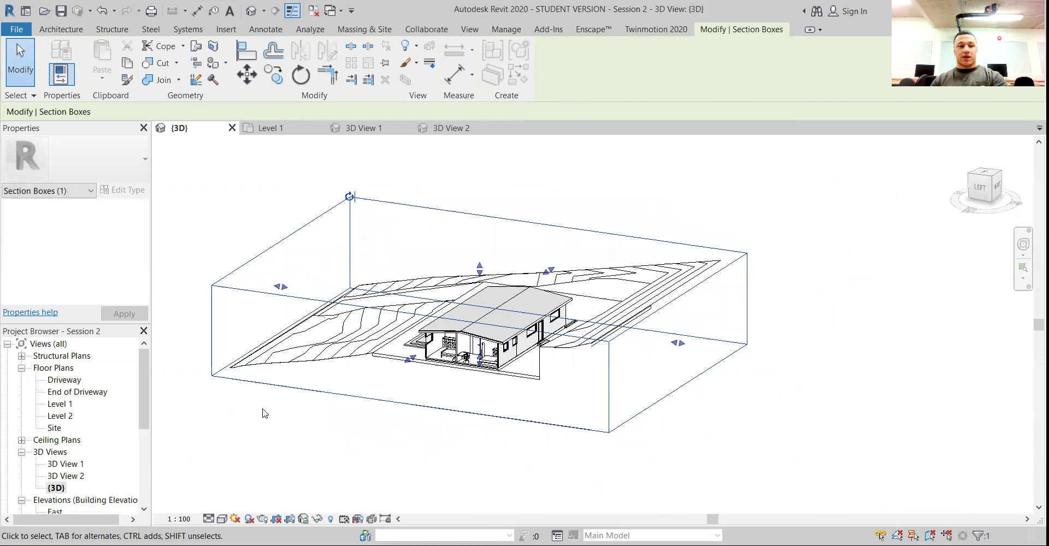
pyautogui.press('Escape')
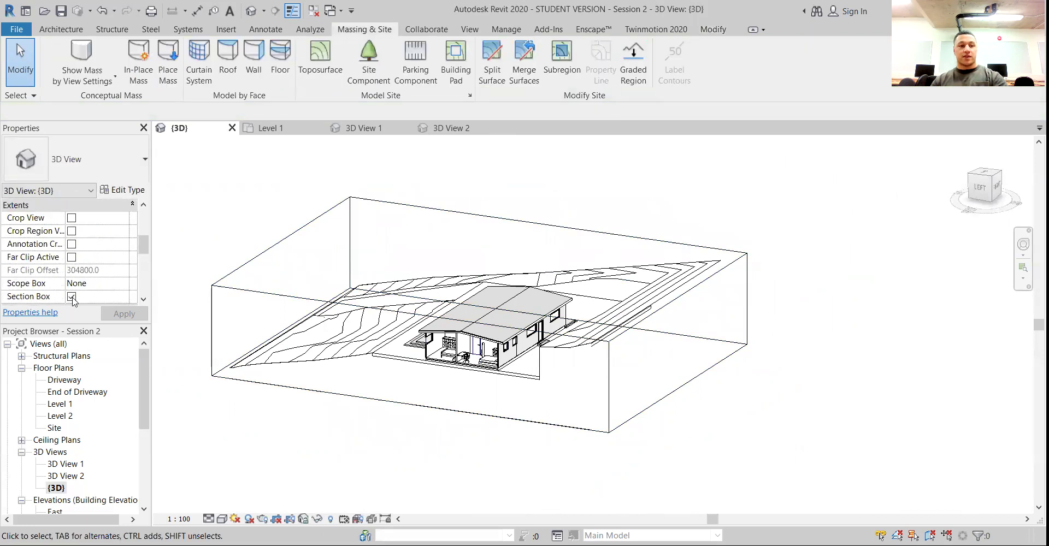
# Open the sheet A101 - Unnamed from the project's sheets
pyautogui.scroll(-4, 80, 443)
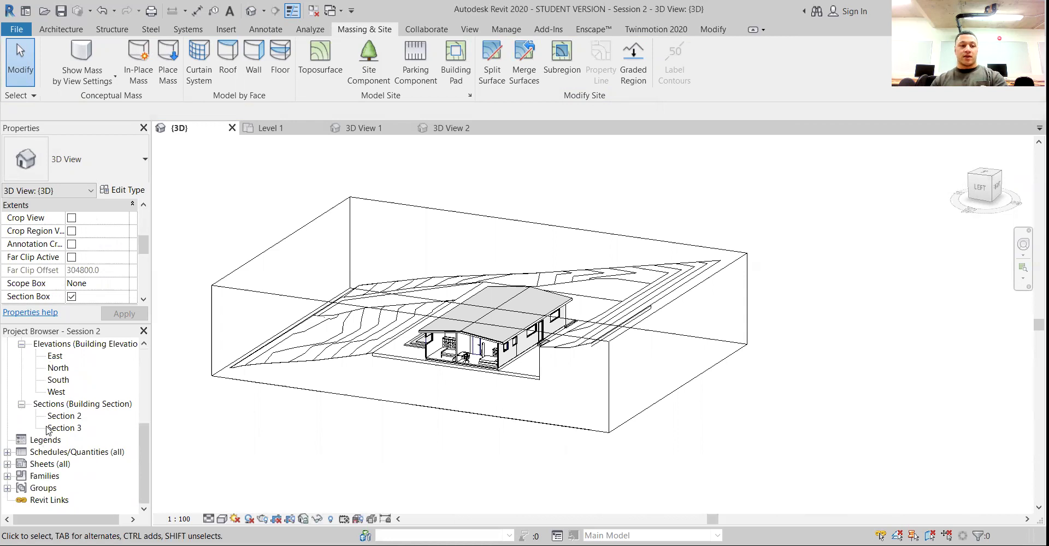
pyautogui.click(7, 464)
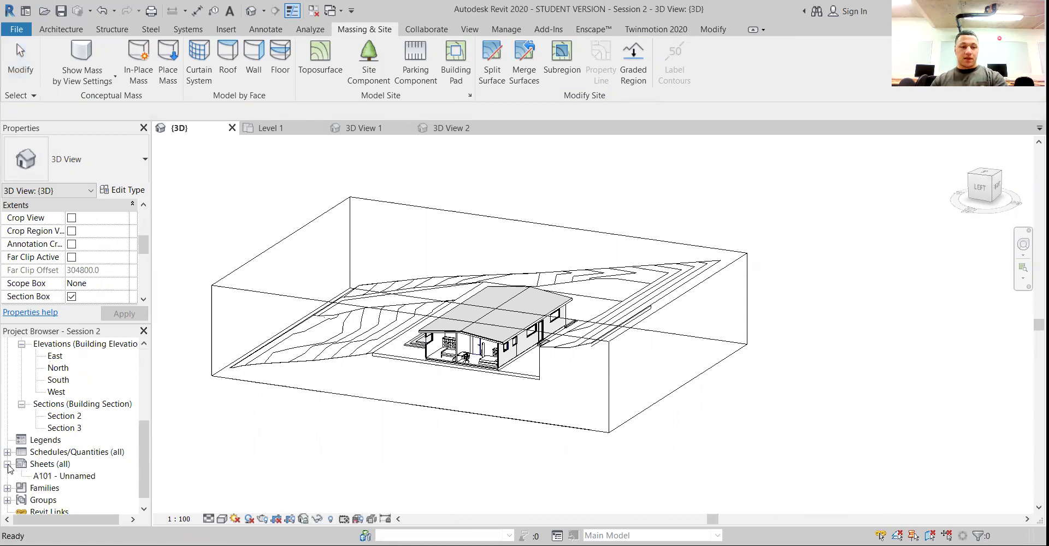
pyautogui.click(77, 478)
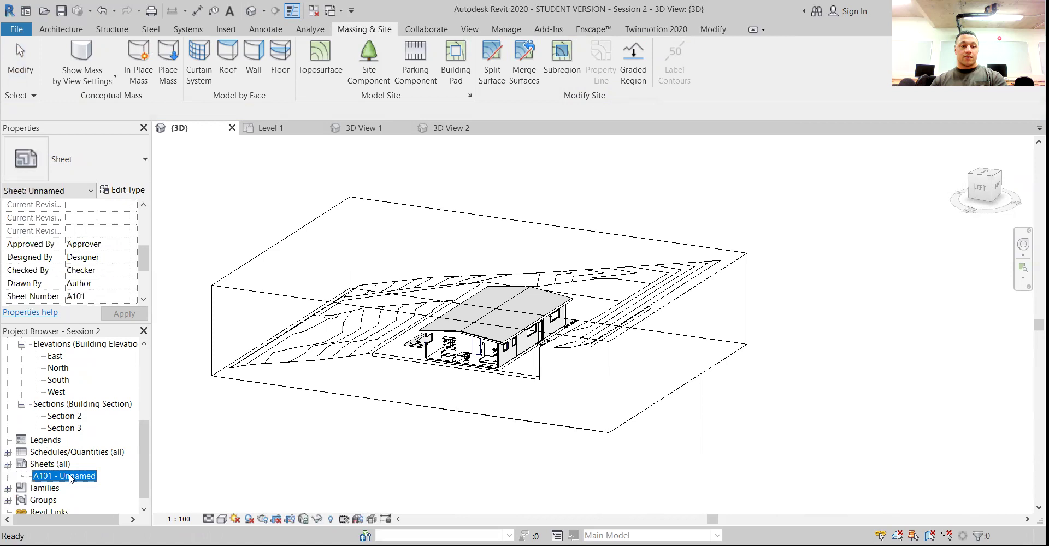
pyautogui.doubleClick(71, 478)
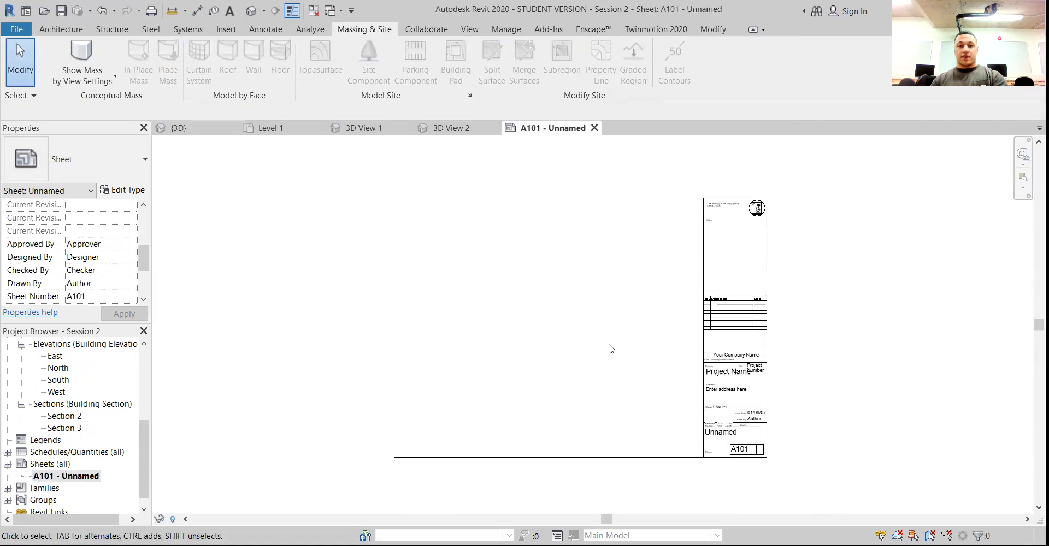
# Open 3D View 1 to review the interior perspective, and return to sheet A101 - Unnamed
pyautogui.scroll(1, 611, 348)
pyautogui.scroll(4, 69, 411)
pyautogui.click(69, 408)
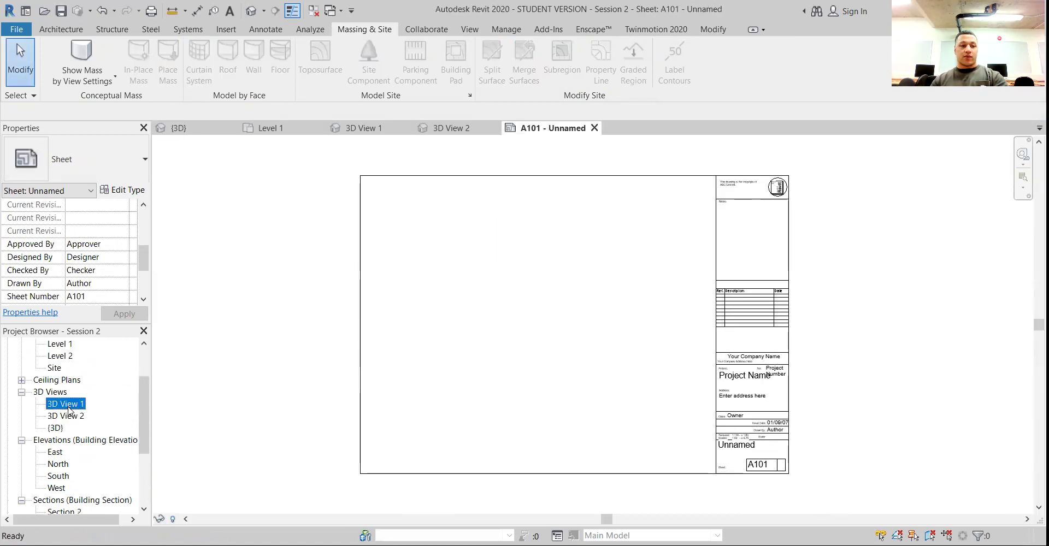
pyautogui.doubleClick(69, 408)
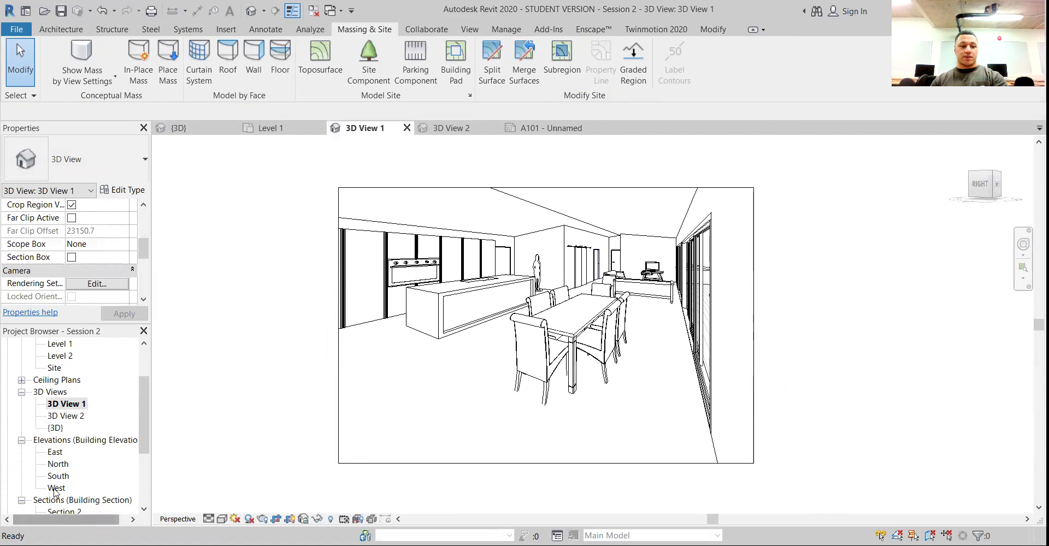
pyautogui.scroll(-2, 66, 477)
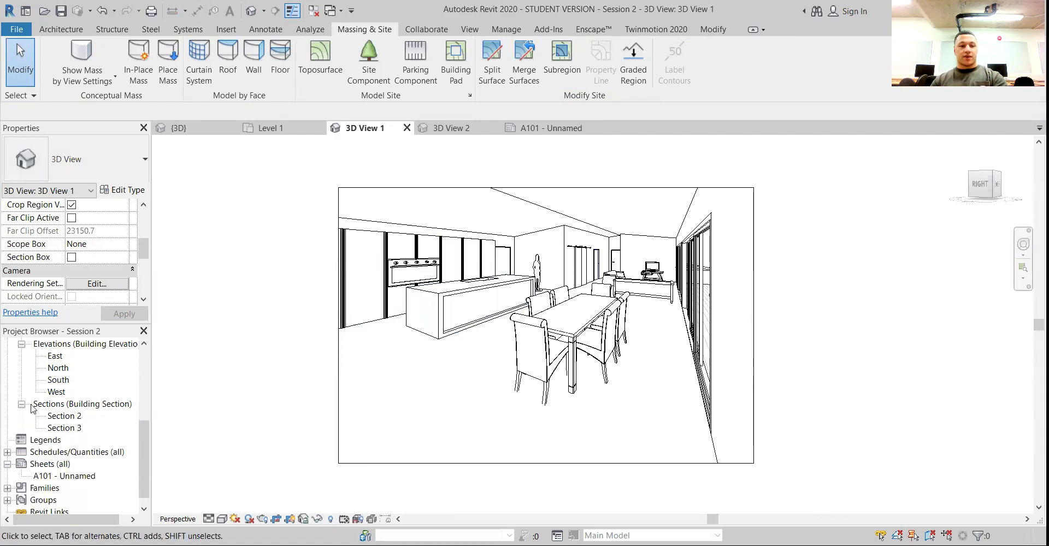
pyautogui.doubleClick(79, 478)
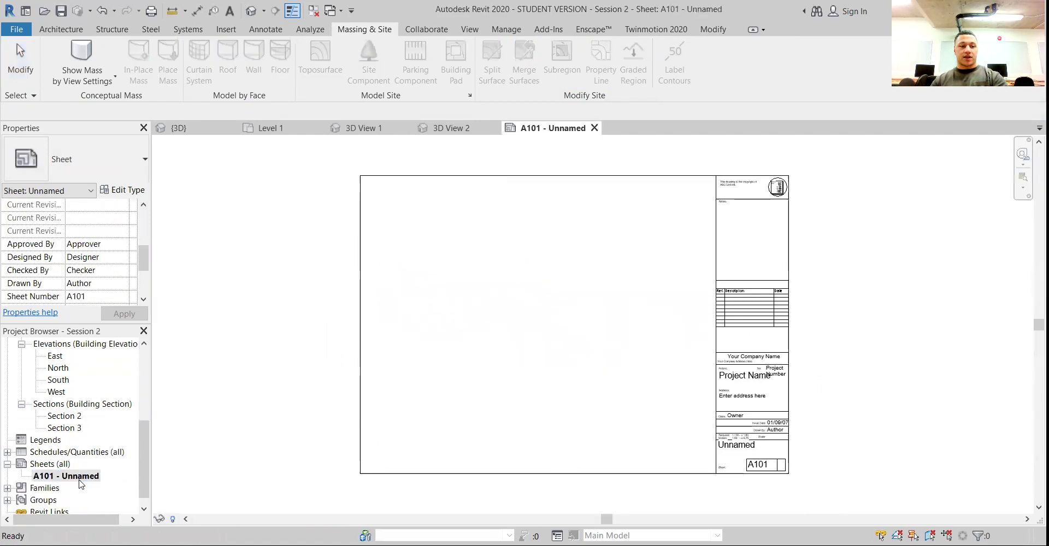
# Place 3D View 1 on sheet A101, centred in the drawing area beside the title block
pyautogui.scroll(5, 66, 415)
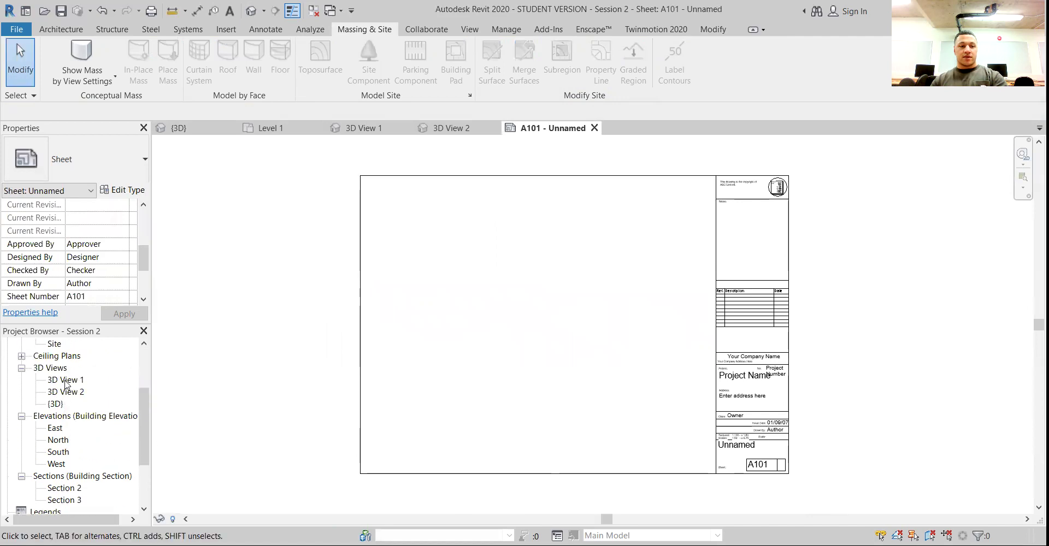
pyautogui.moveTo(65, 383); pyautogui.dragTo(420, 341)
pyautogui.moveTo(502, 331); pyautogui.dragTo(530, 326)
pyautogui.scroll(-4, 533, 328)
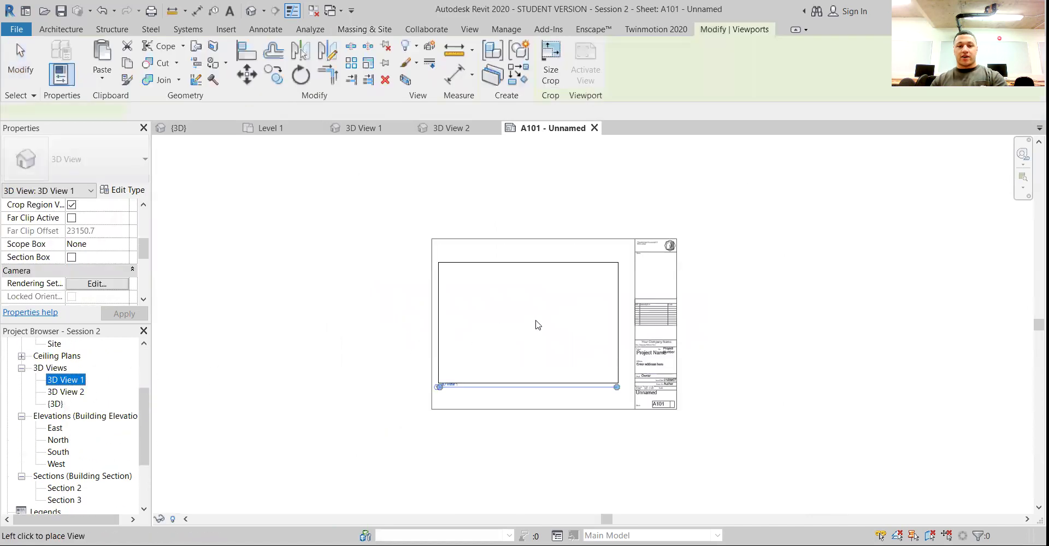
pyautogui.scroll(5, 546, 328)
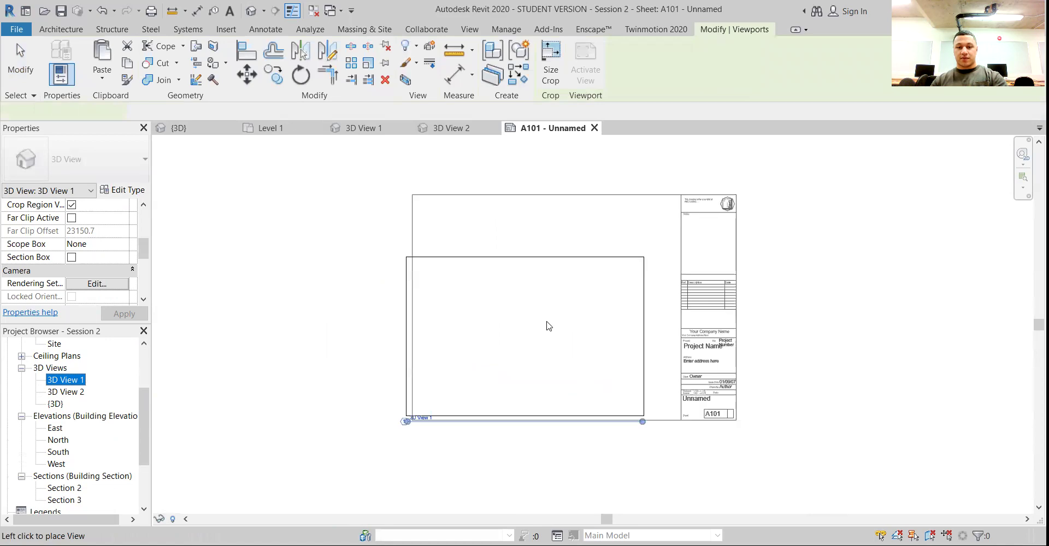
pyautogui.click(555, 315)
pyautogui.click(554, 315)
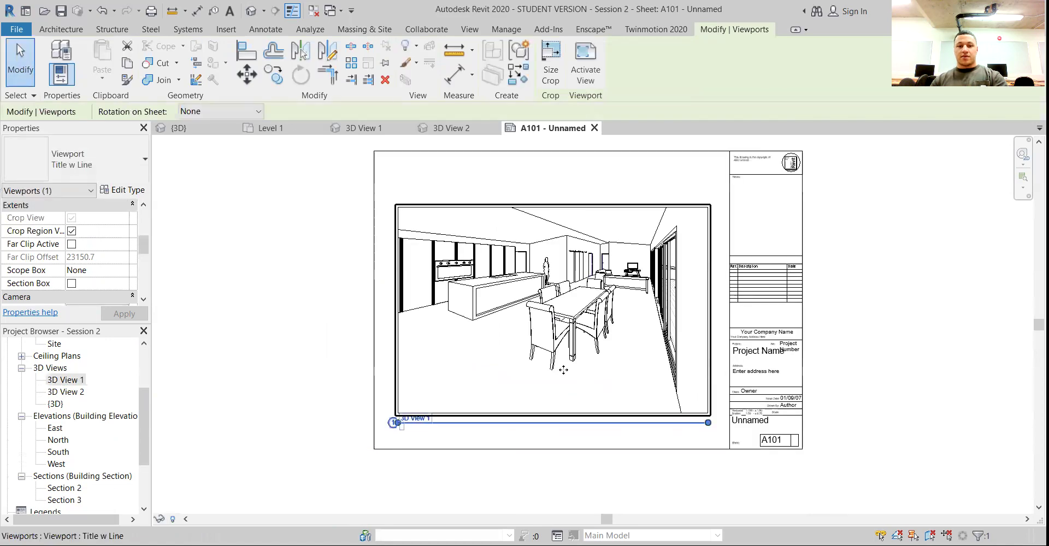
# Activate the 3D View 1 viewport on the sheet and turn off its Crop Region Visible setting
pyautogui.press('Escape')
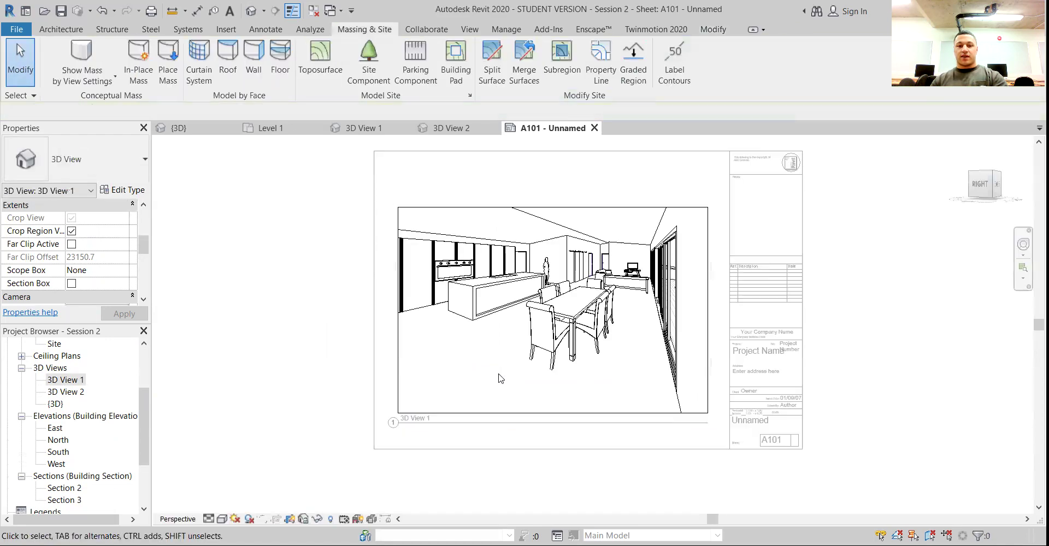
pyautogui.click(402, 356)
pyautogui.scroll(5, 74, 258)
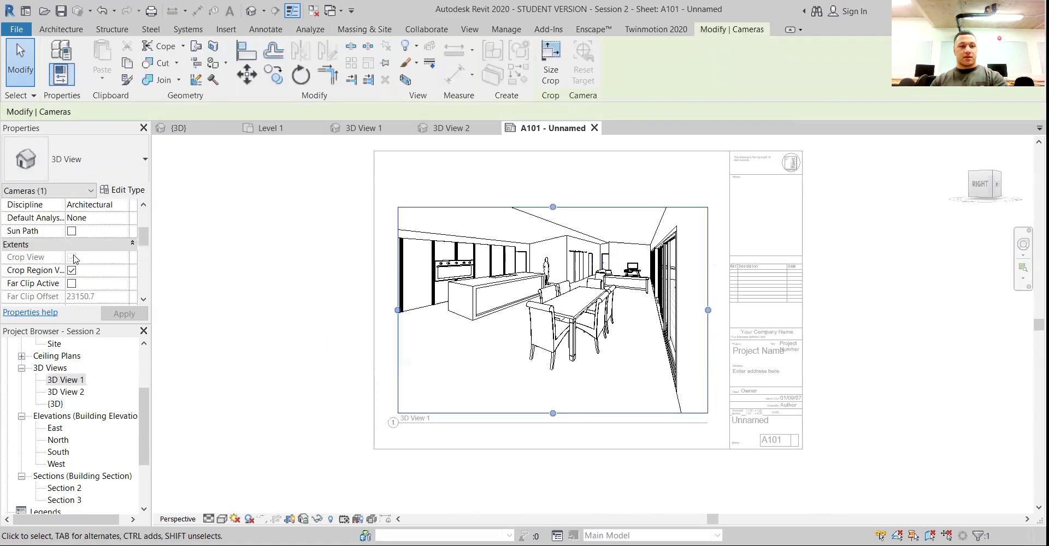
pyautogui.click(72, 272)
pyautogui.click(133, 315)
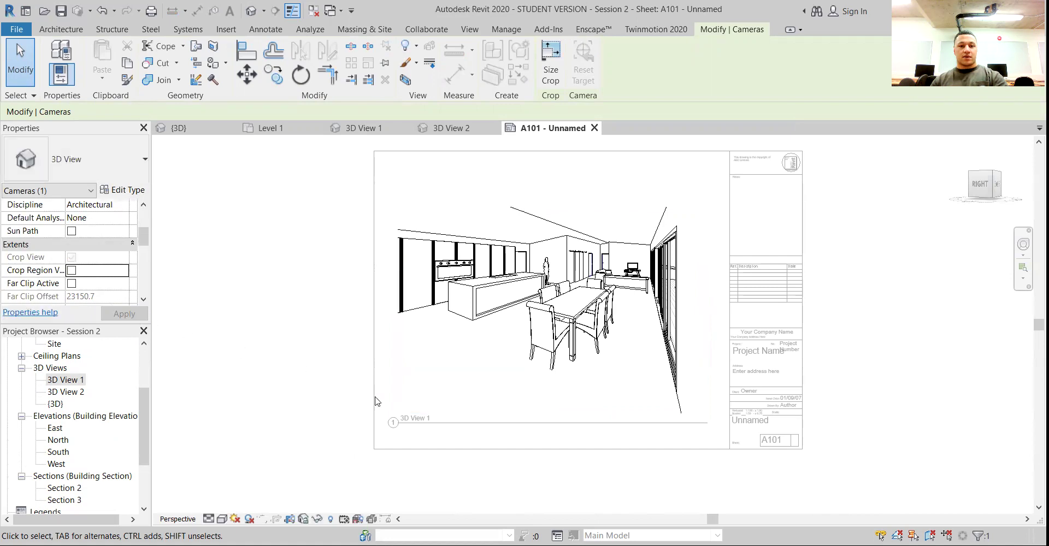
pyautogui.click(446, 373)
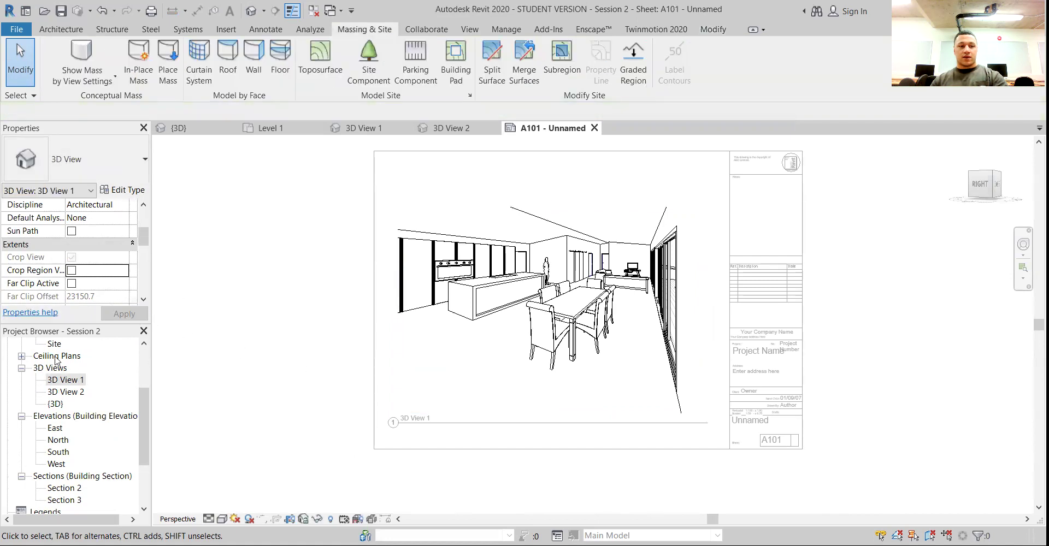
# Look through 3D View 2, 3D View 1 and Section 2
pyautogui.scroll(2, 75, 449)
pyautogui.doubleClick(68, 416)
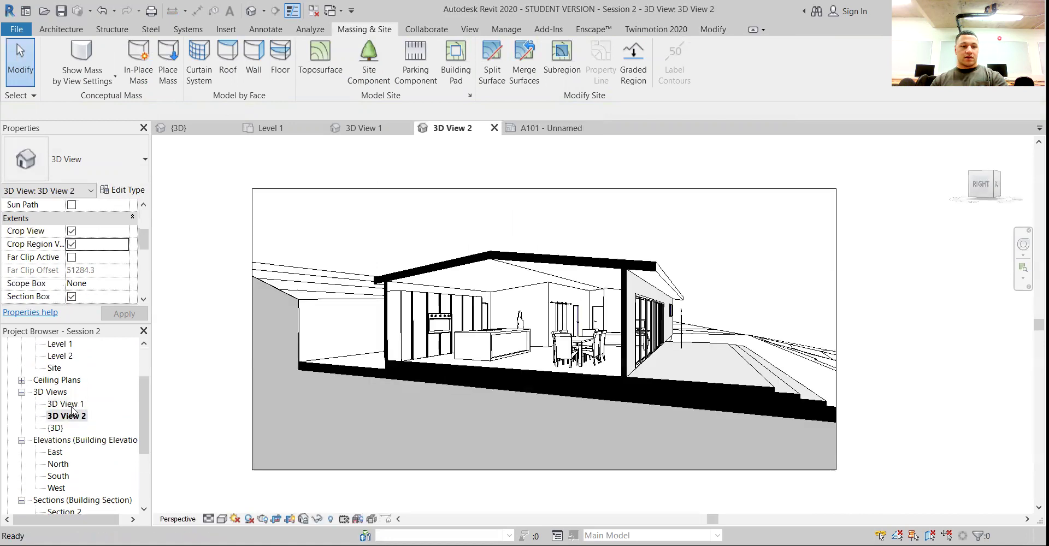
pyautogui.doubleClick(71, 405)
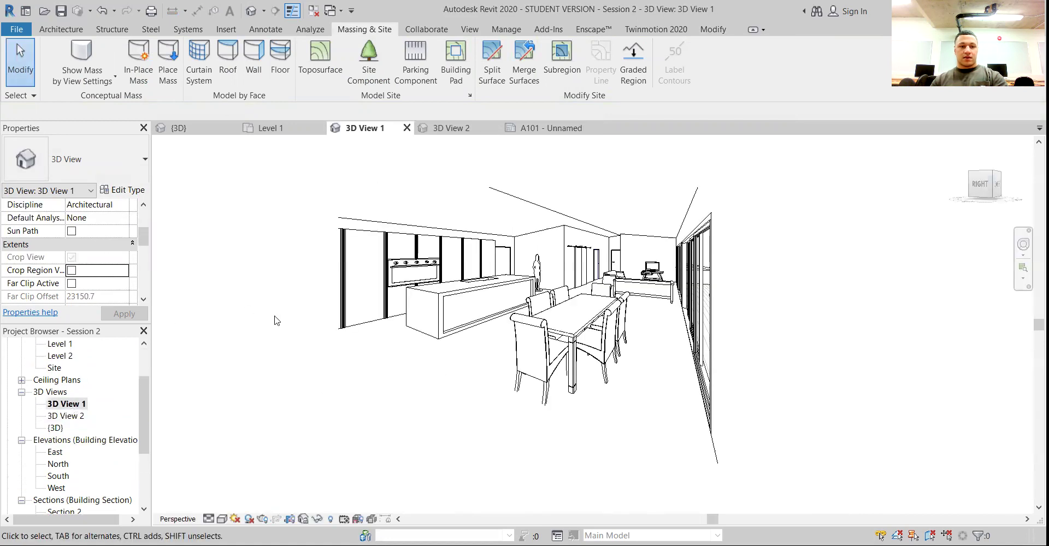
pyautogui.scroll(-3, 123, 454)
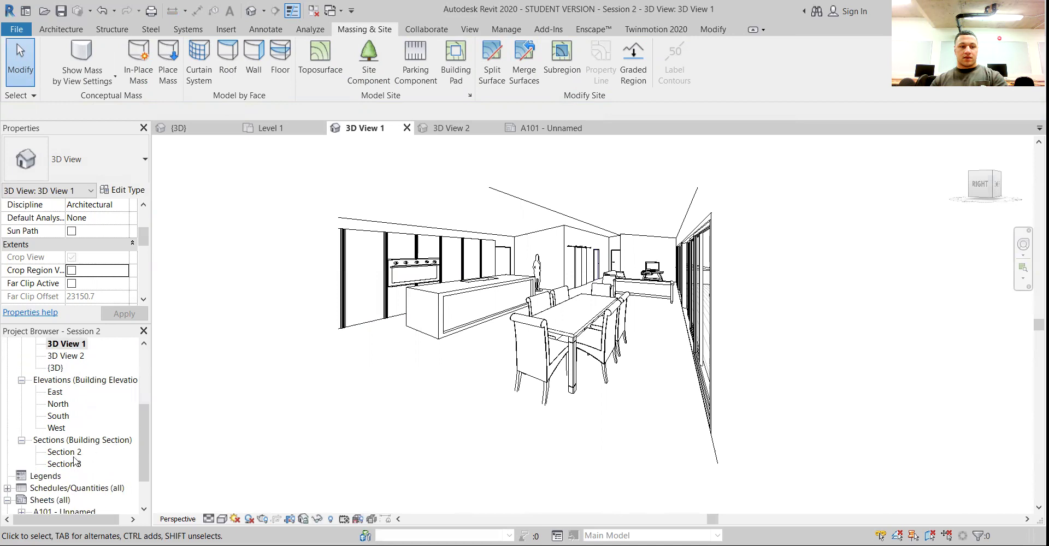
pyautogui.doubleClick(66, 452)
# Reopen sheet A101 and delete the 3D View 1 viewport from it
pyautogui.doubleClick(66, 489)
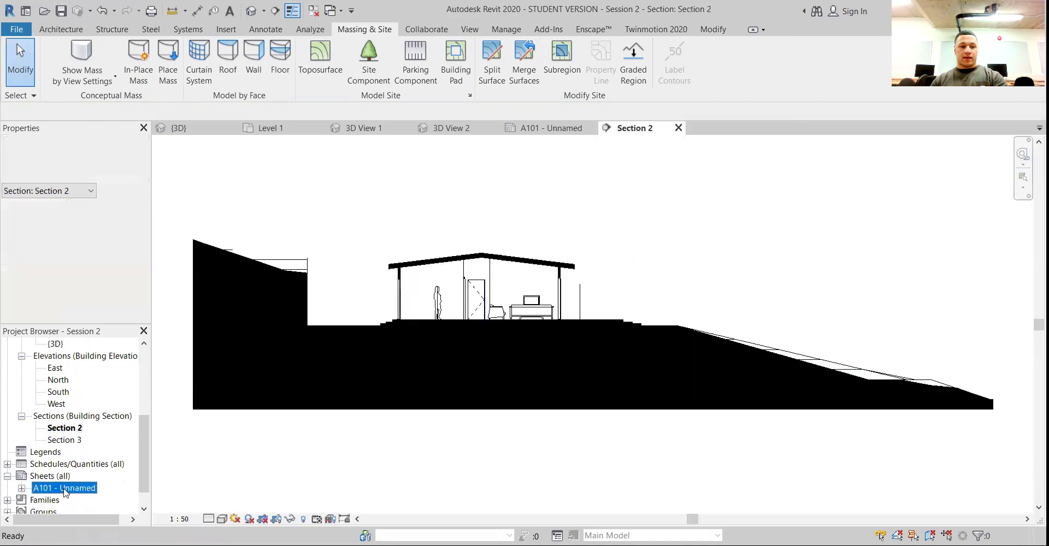
pyautogui.click(454, 392)
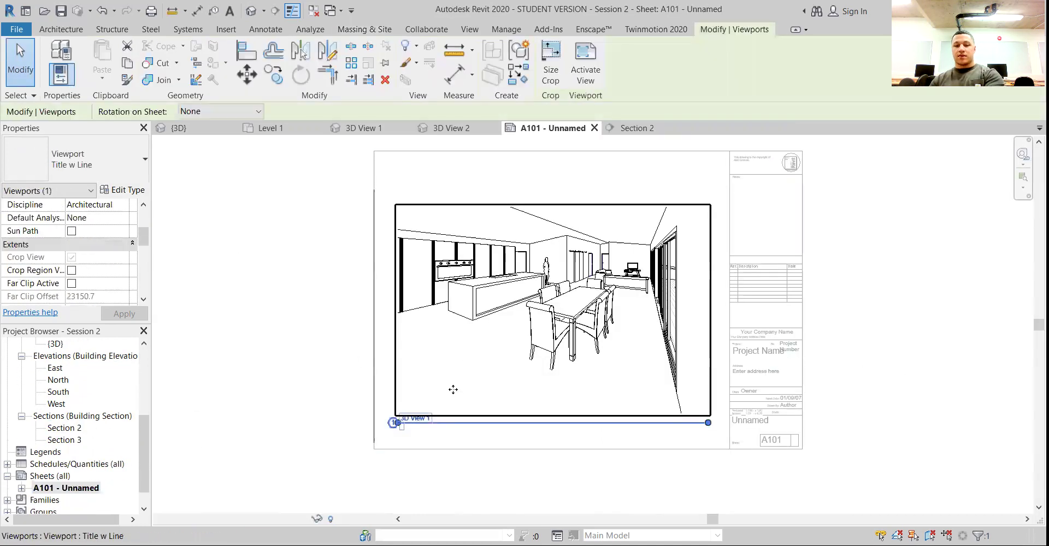
pyautogui.press('Delete')
# Open 3D View 1, turn off Crop View and reframe the uncropped perspective on the kitchen and dining area
pyautogui.scroll(1, 109, 415)
pyautogui.scroll(2, 73, 478)
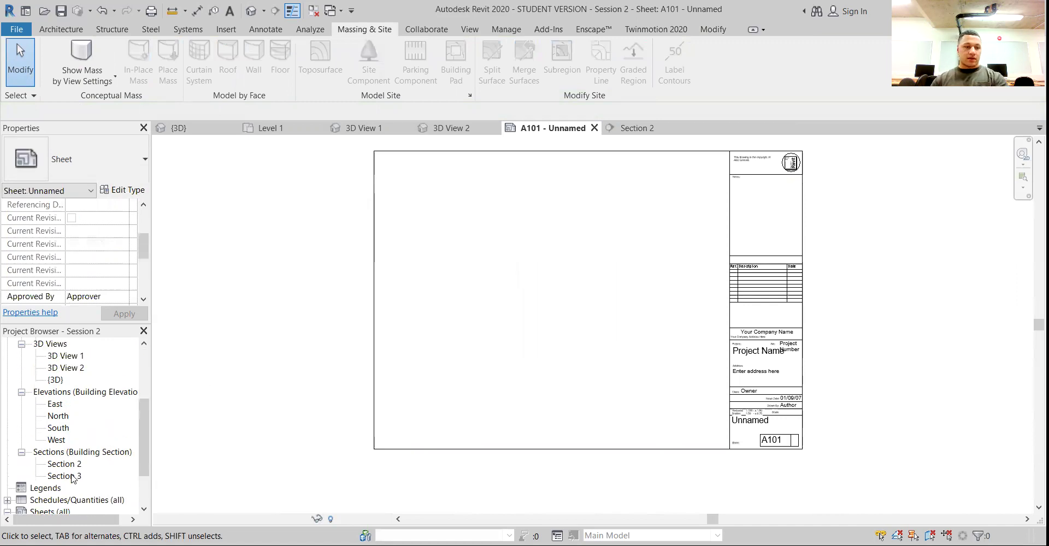
pyautogui.doubleClick(65, 355)
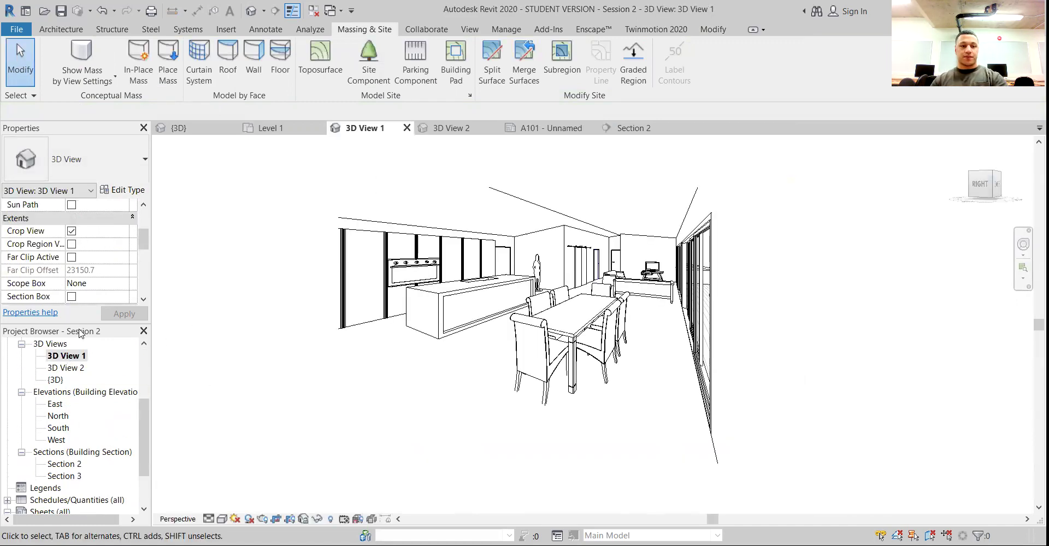
pyautogui.click(71, 230)
pyautogui.scroll(5, 456, 388)
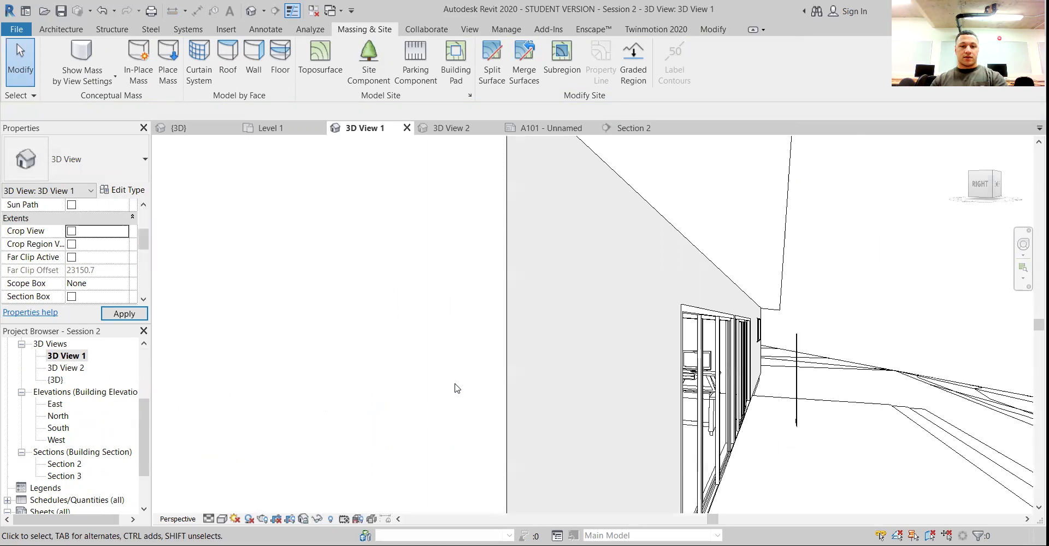
pyautogui.scroll(-5, 456, 388)
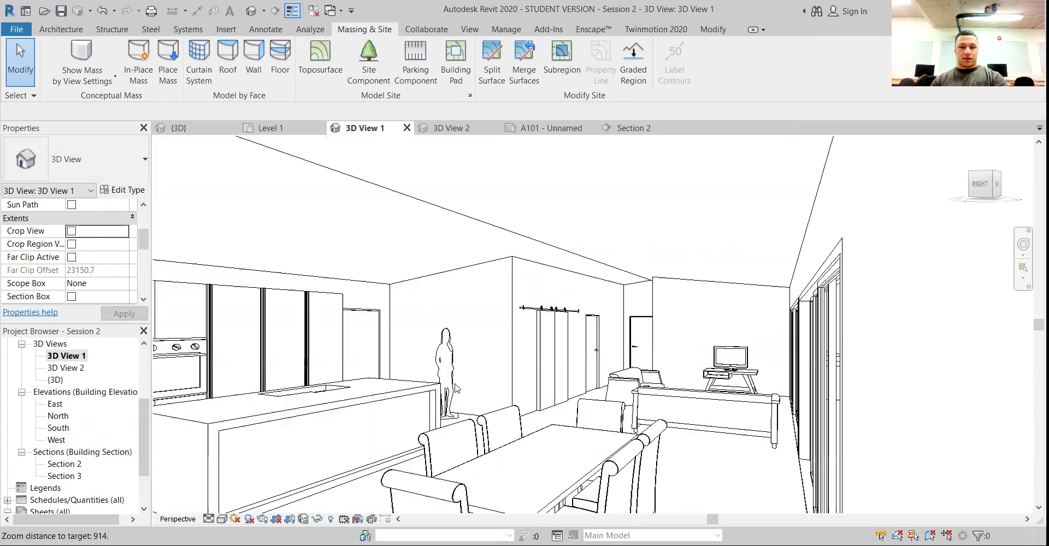
pyautogui.scroll(4, 581, 302)
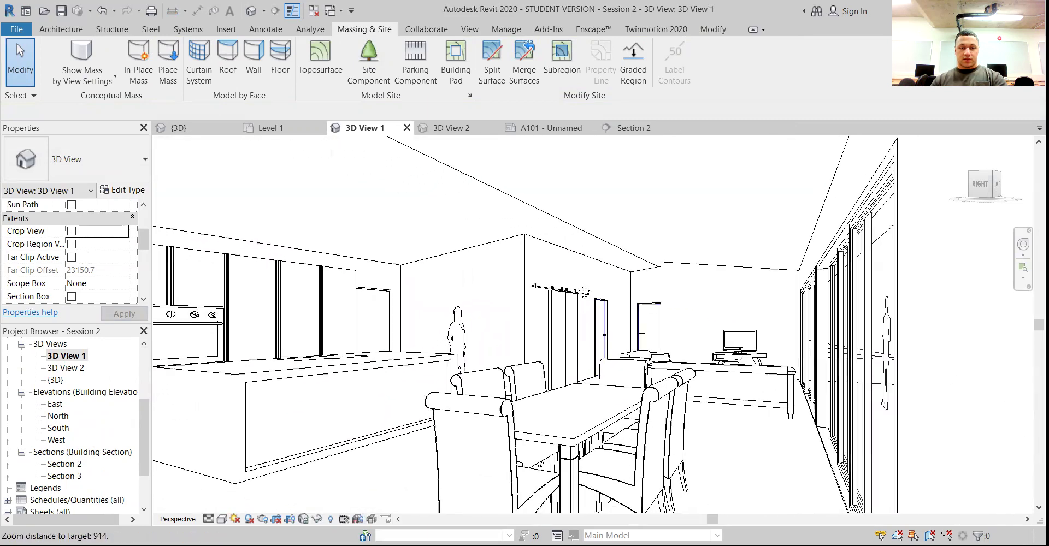
pyautogui.scroll(-2, 59, 463)
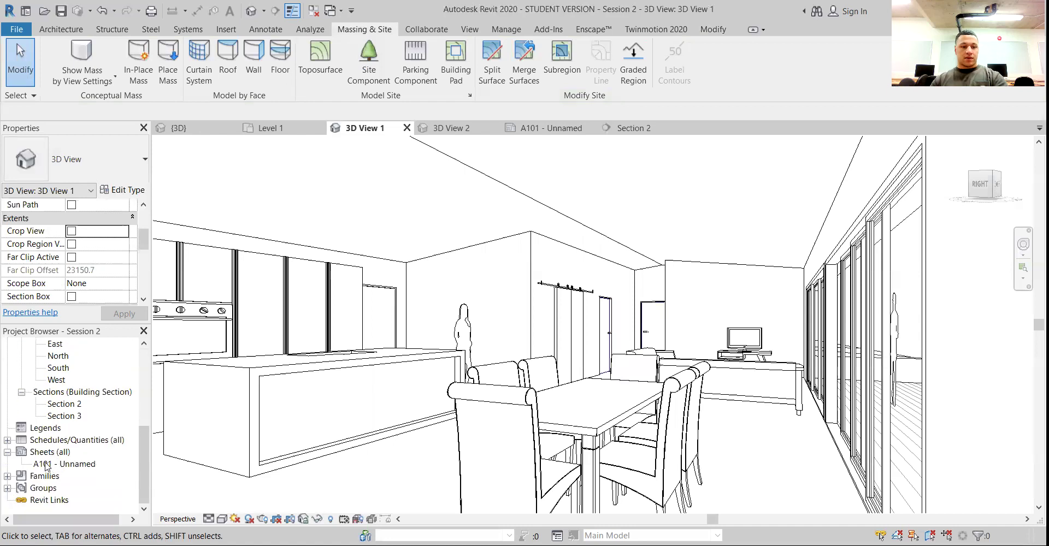
# Try to place the uncropped 3D View 1 on sheet A101, declining to enable its crop region
pyautogui.doubleClick(47, 465)
pyautogui.scroll(2, 81, 373)
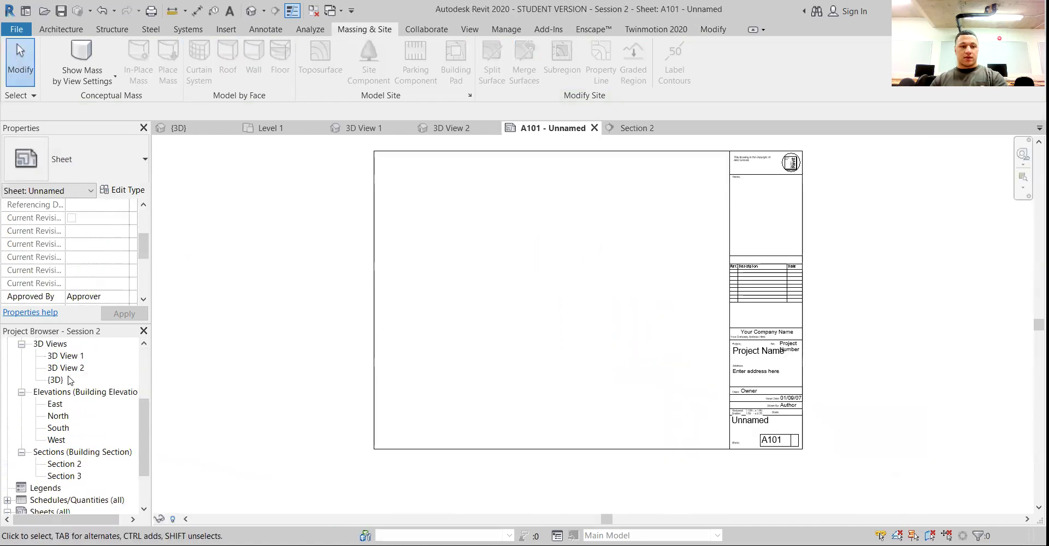
pyautogui.moveTo(67, 357); pyautogui.dragTo(522, 315)
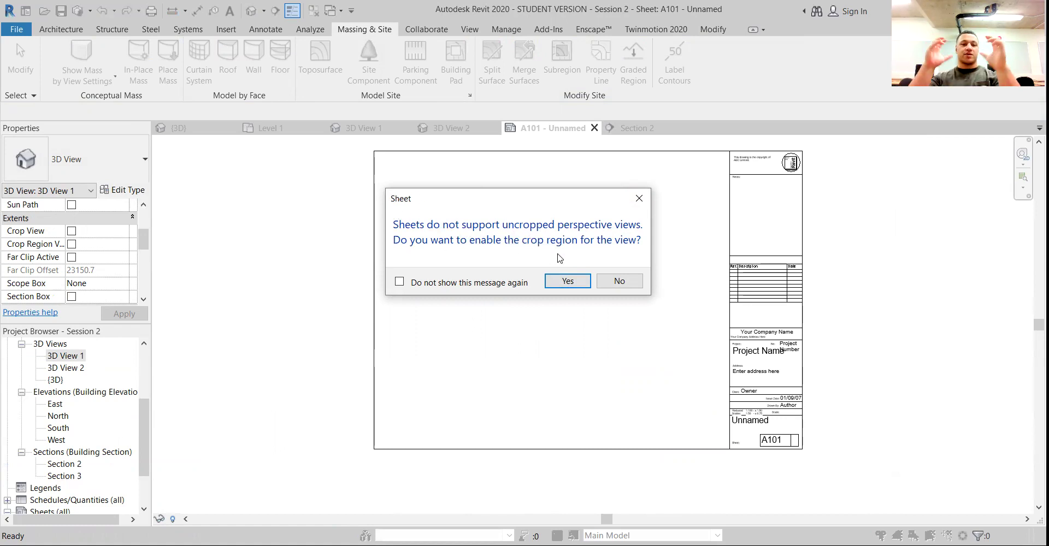
pyautogui.click(620, 280)
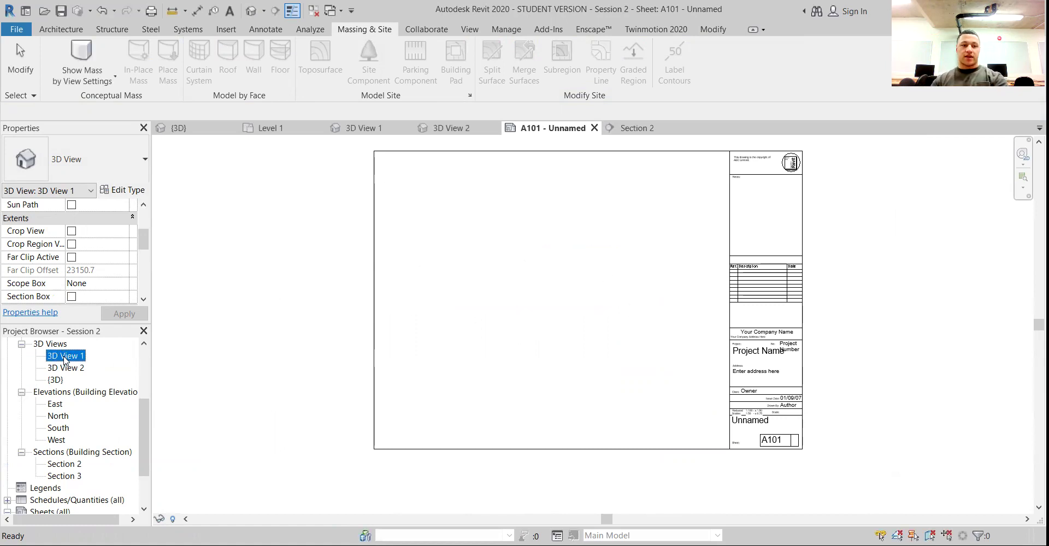
# Reopen 3D View 1 and turn on both Crop View and Crop Region Visible
pyautogui.doubleClick(65, 357)
pyautogui.click(75, 234)
pyautogui.click(72, 244)
pyautogui.click(123, 313)
pyautogui.scroll(-5, 371, 491)
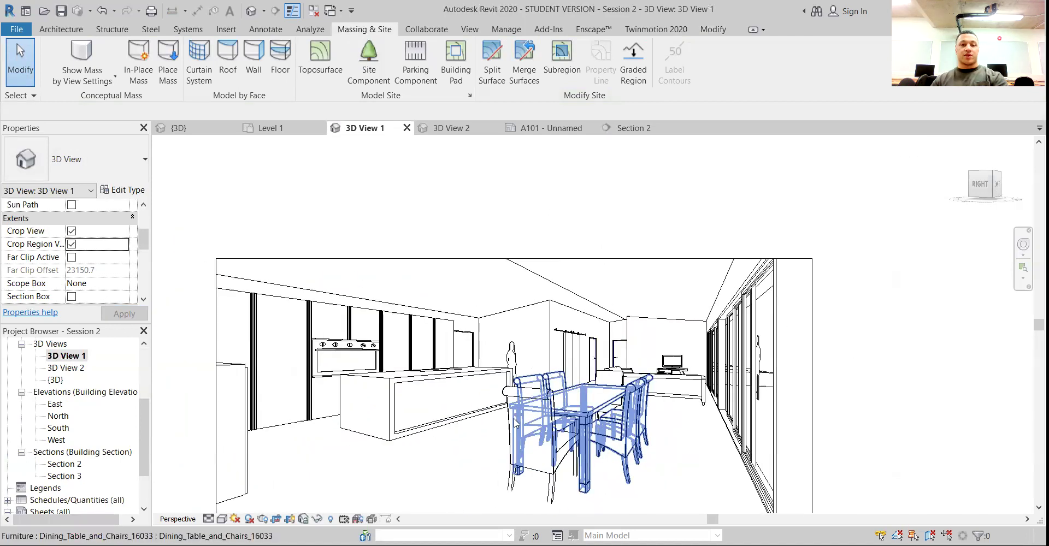
pyautogui.scroll(-3, 83, 470)
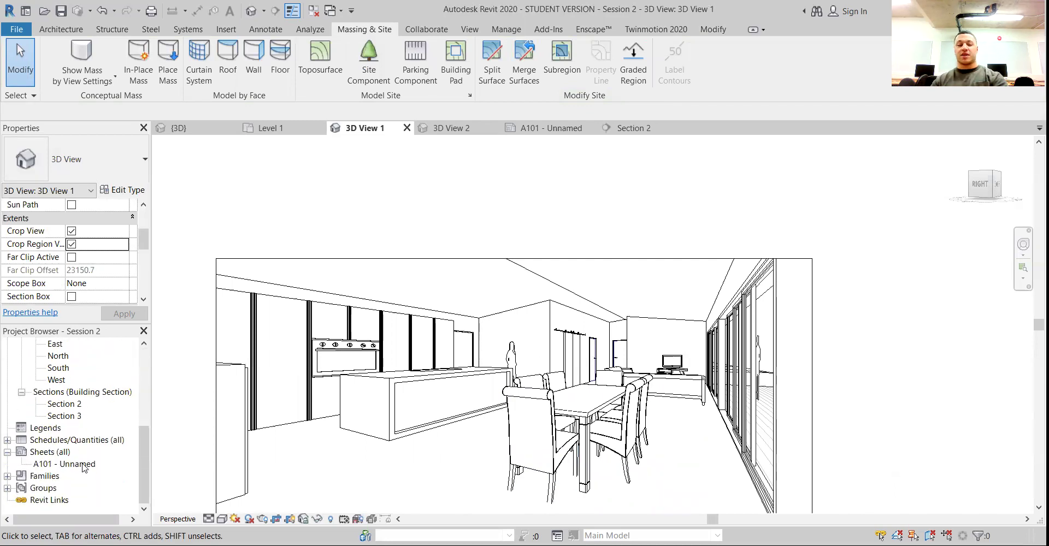
# Return to sheet A101 - Unnamed and select 3D View 1 among the project's 3D views
pyautogui.doubleClick(80, 464)
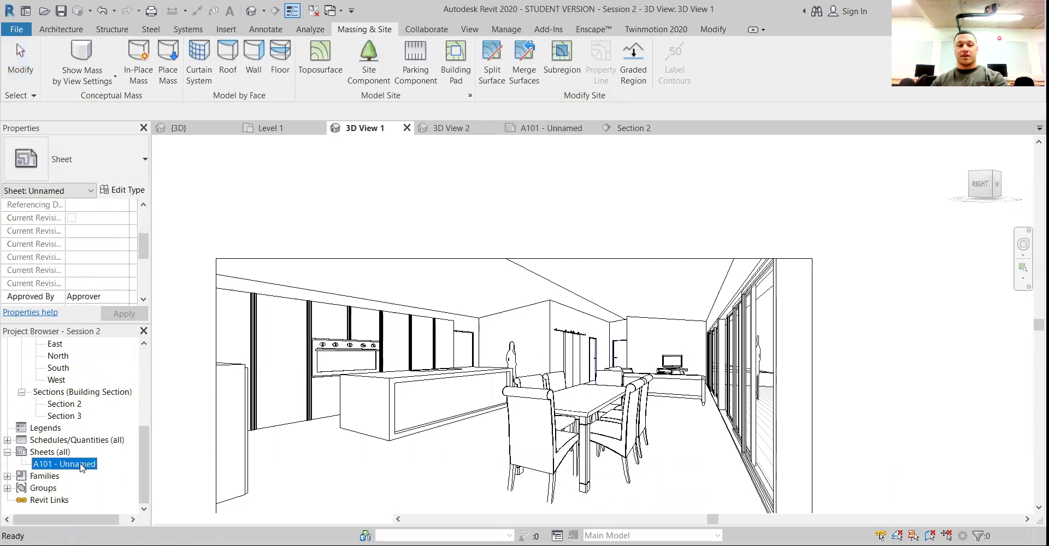
pyautogui.scroll(3, 80, 375)
pyautogui.click(68, 379)
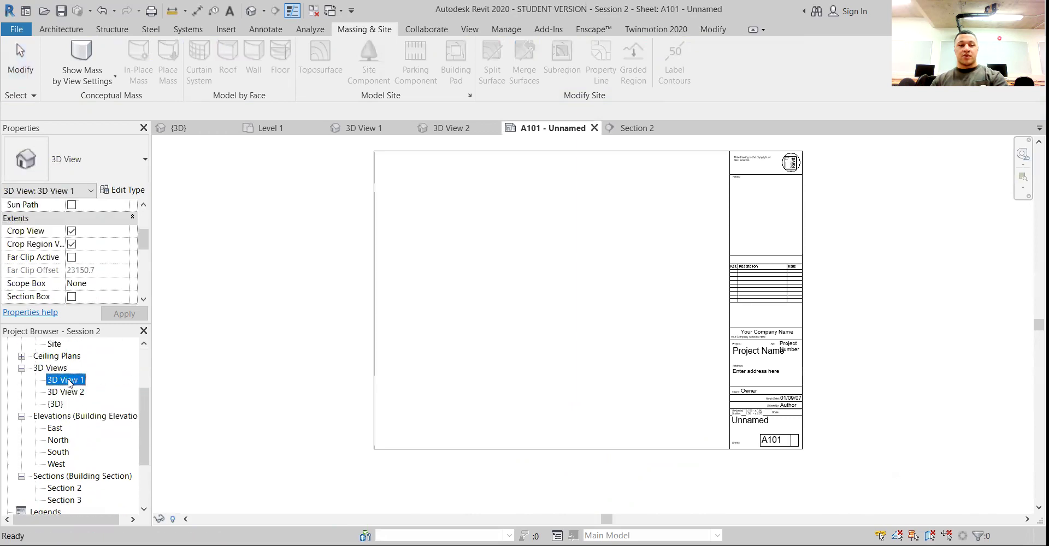
# Open the {3D} view, turn on Crop View and Crop Region Visible, and hide the section box outline
pyautogui.doubleClick(55, 405)
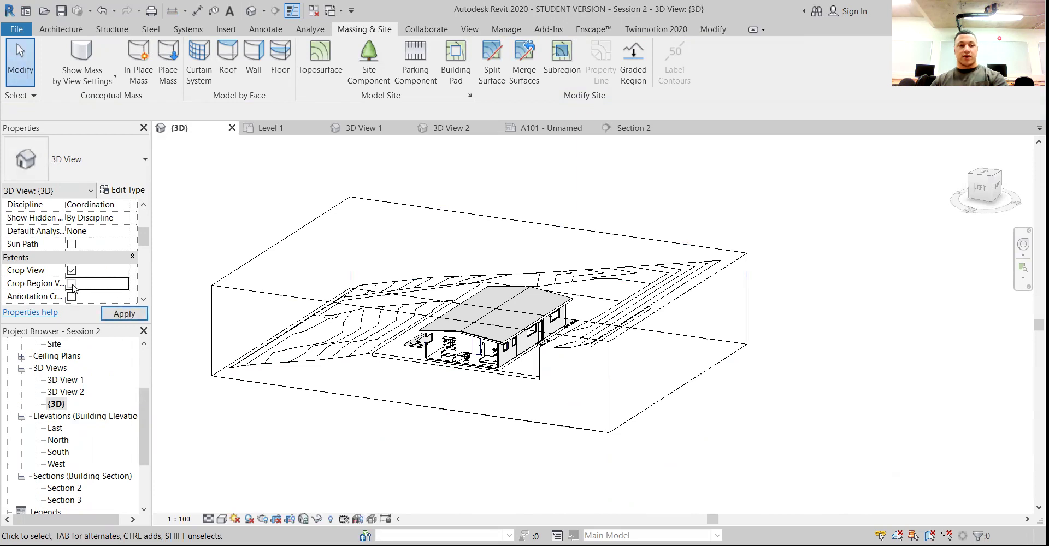
pyautogui.click(116, 314)
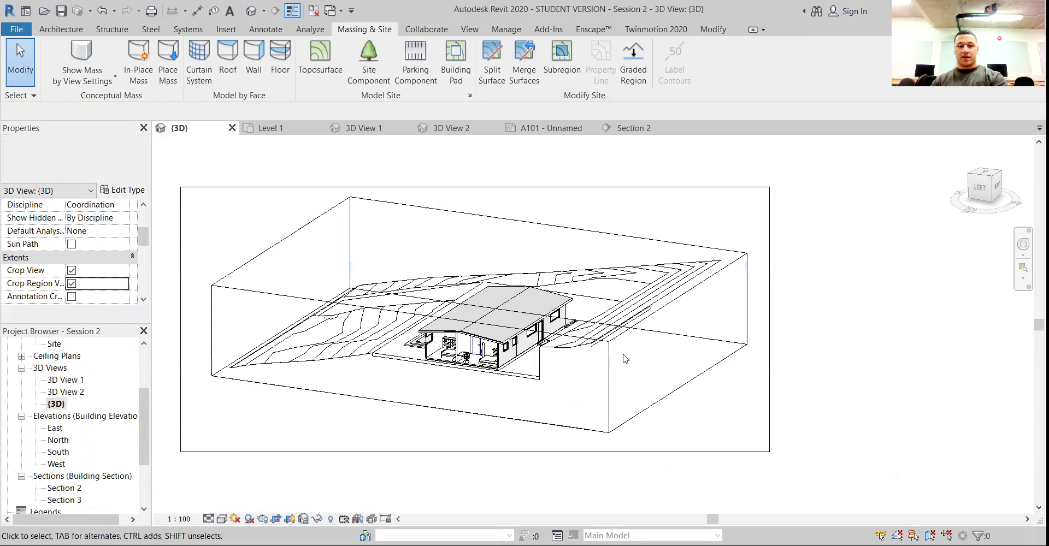
pyautogui.click(610, 411)
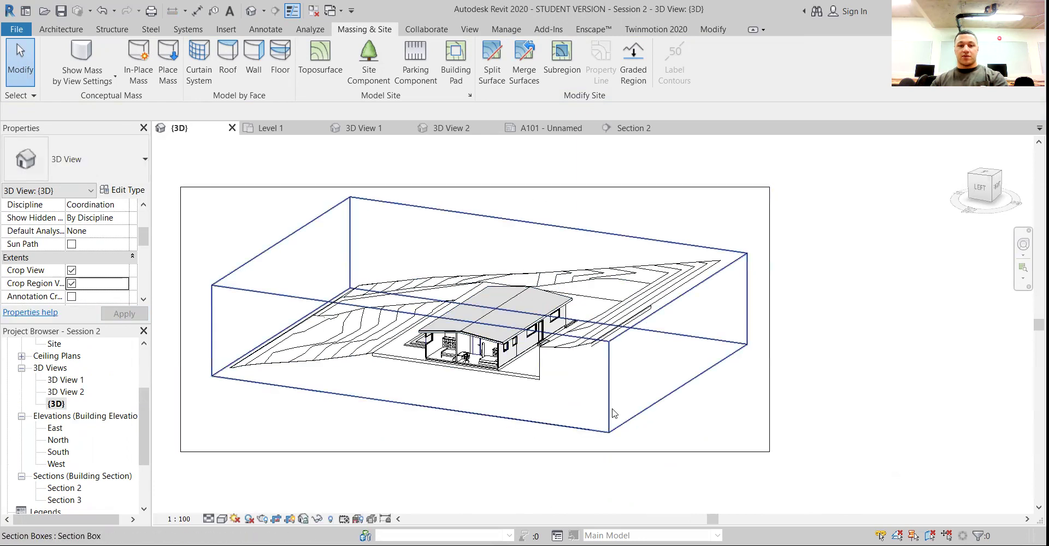
pyautogui.click(613, 413)
pyautogui.click(617, 418)
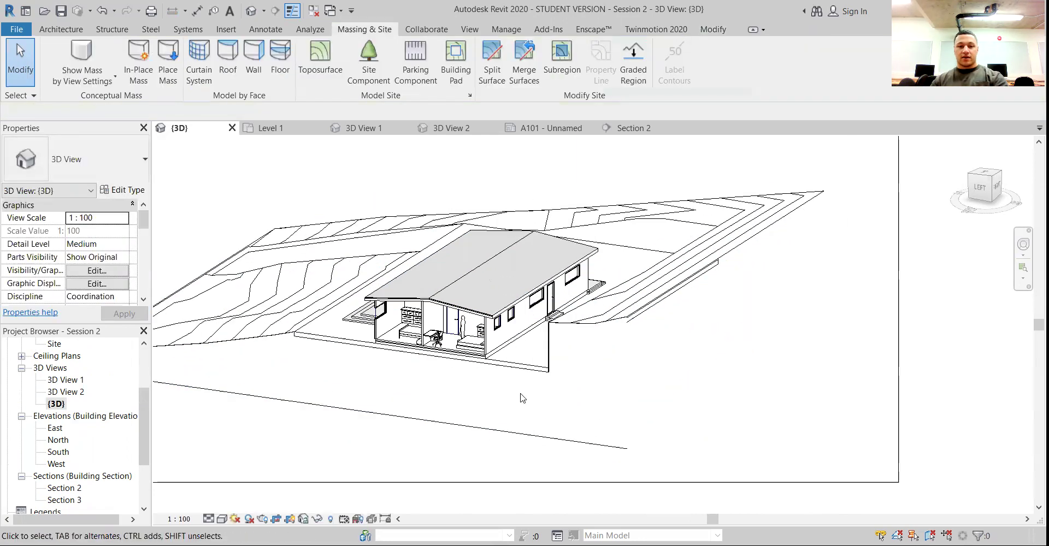
pyautogui.scroll(-3, 23, 382)
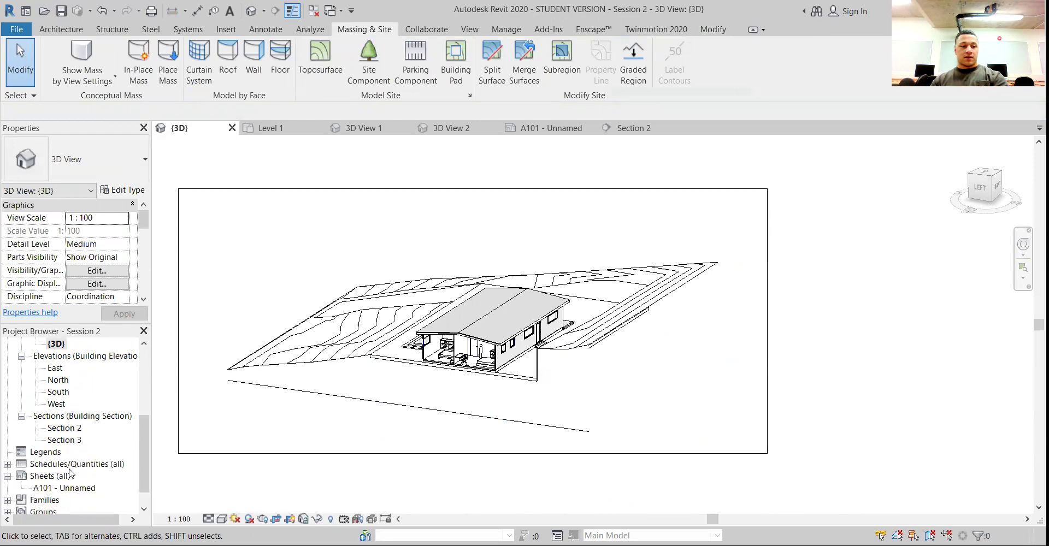
# Open sheet A101 - Unnamed and place the {3D} view over its drawing area
pyautogui.doubleClick(66, 464)
pyautogui.scroll(3, 52, 390)
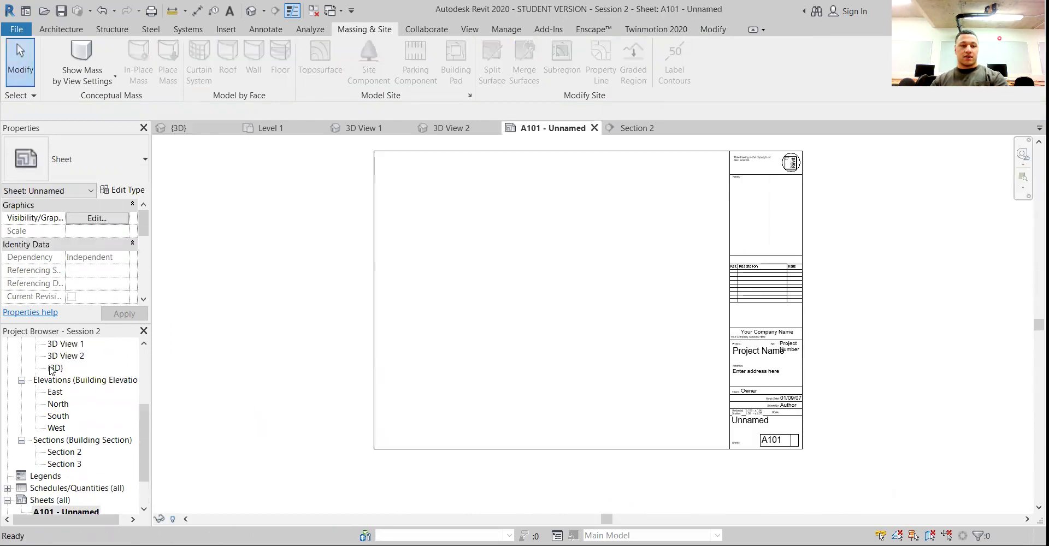
pyautogui.moveTo(53, 405); pyautogui.dragTo(330, 402)
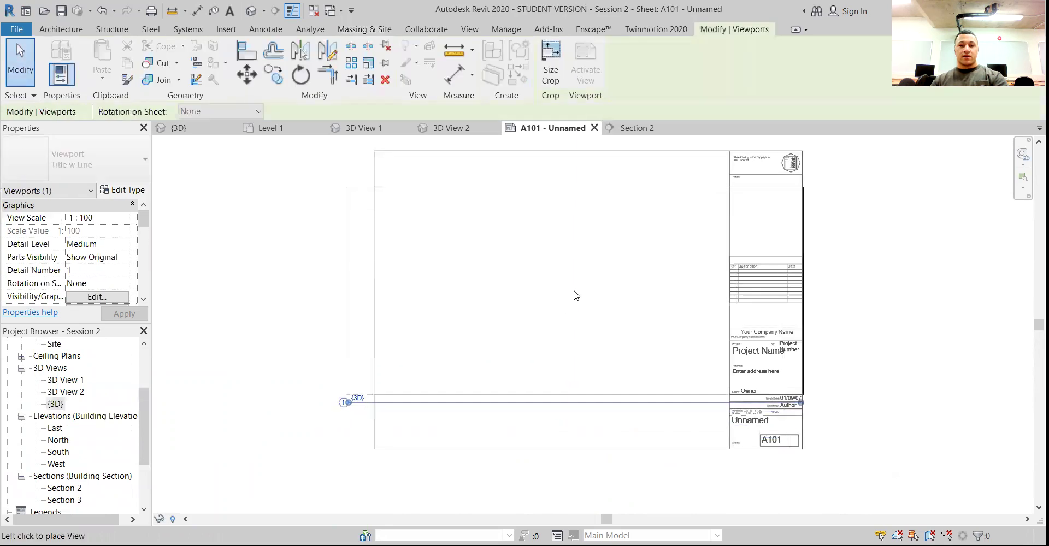
pyautogui.click(590, 297)
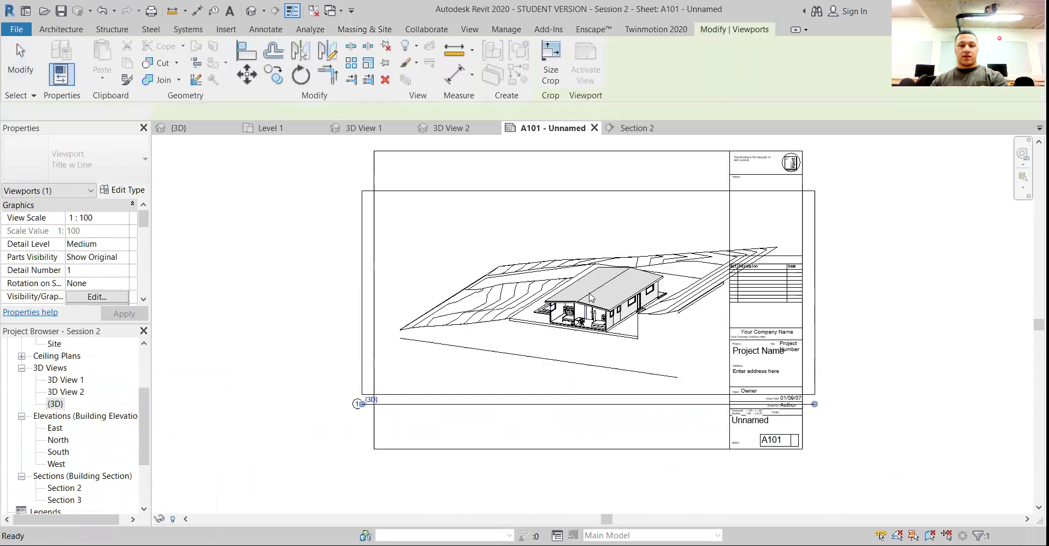
pyautogui.press('Escape')
# Activate the {3D} viewport on the sheet and slightly reorient its model with the SteeringWheels, closing the wheel when done
pyautogui.doubleClick(493, 384)
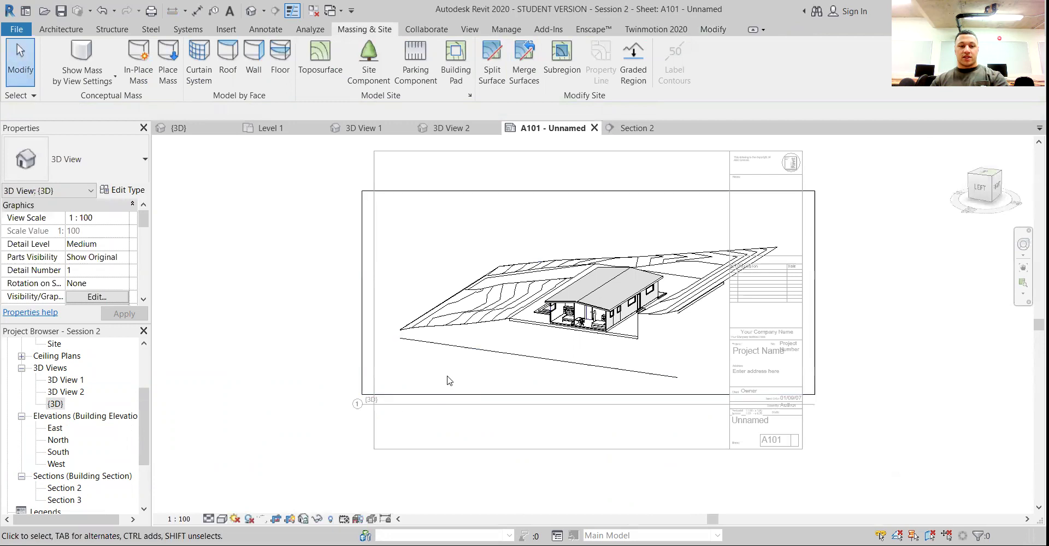
pyautogui.doubleClick(288, 351)
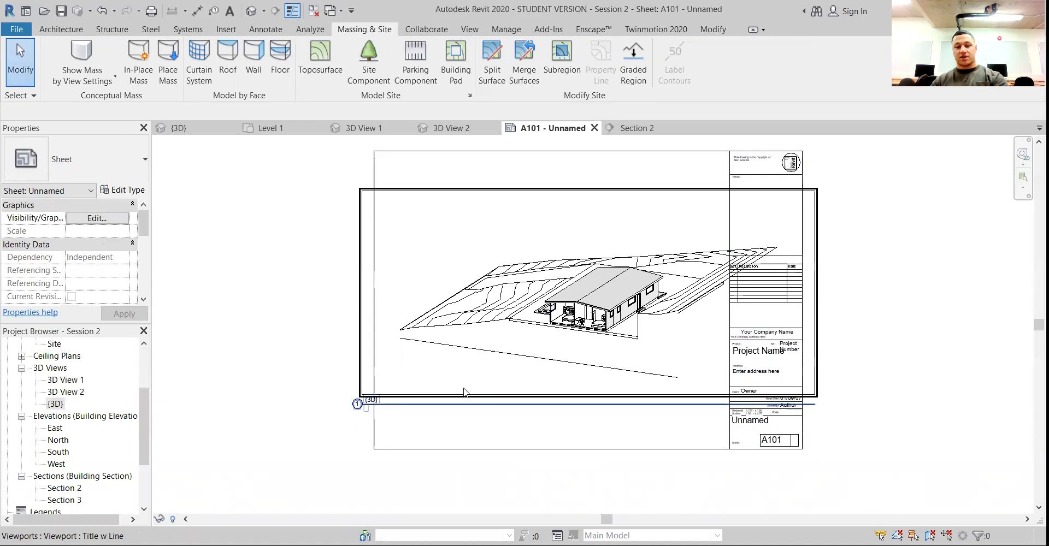
pyautogui.click(458, 229)
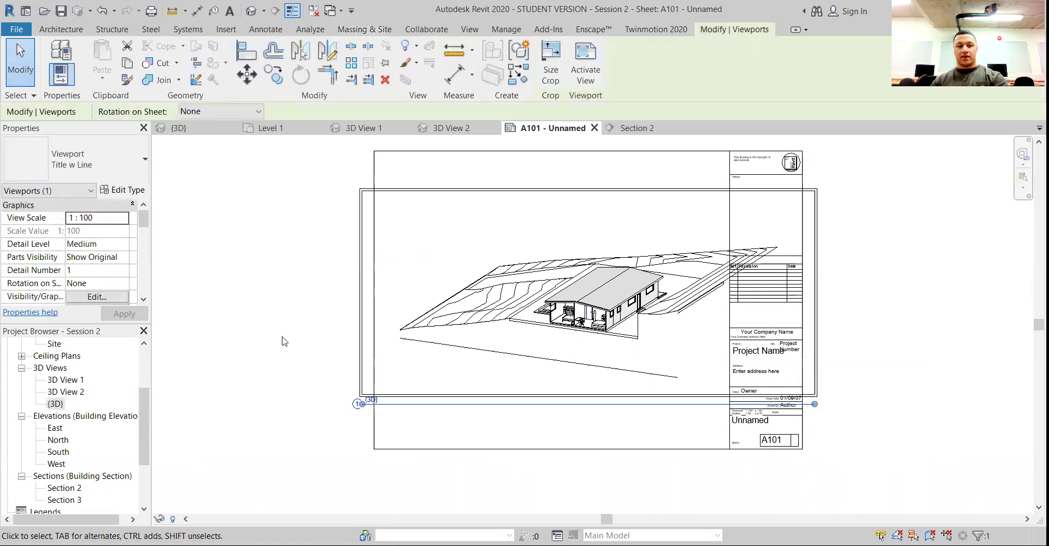
pyautogui.doubleClick(450, 244)
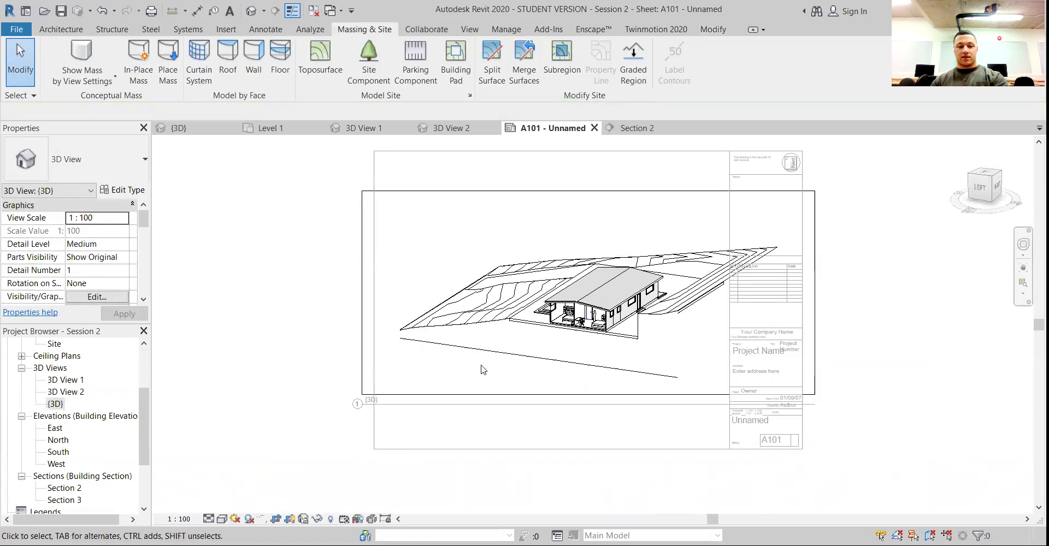
pyautogui.hotkey('shift', 'w')
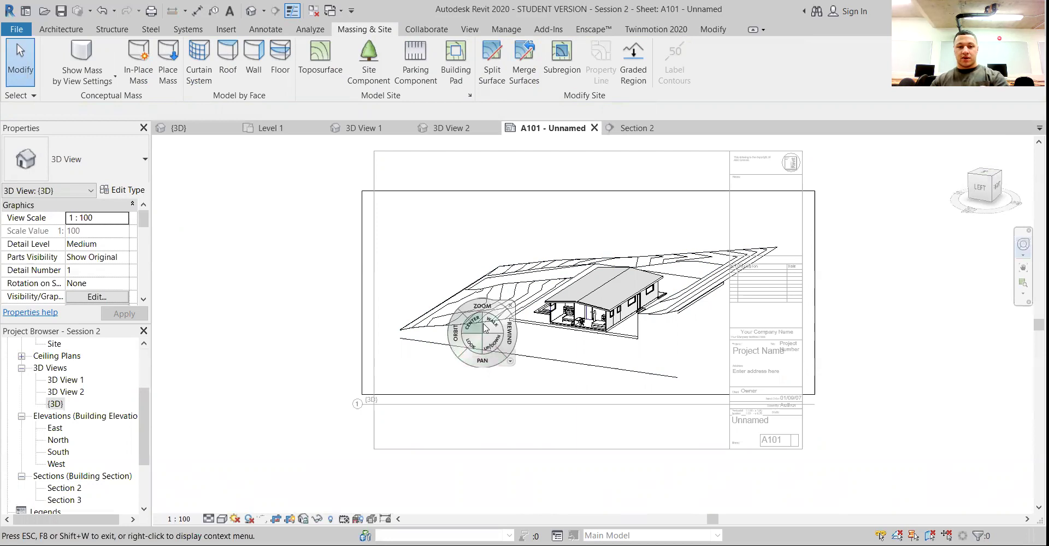
pyautogui.moveTo(458, 342)
pyautogui.mouseDown()
pyautogui.moveTo(447, 339)
pyautogui.moveTo(488, 327)
pyautogui.moveTo(463, 329)
pyautogui.moveTo(451, 348)
pyautogui.moveTo(445, 338)
pyautogui.moveTo(470, 352)
pyautogui.mouseUp()
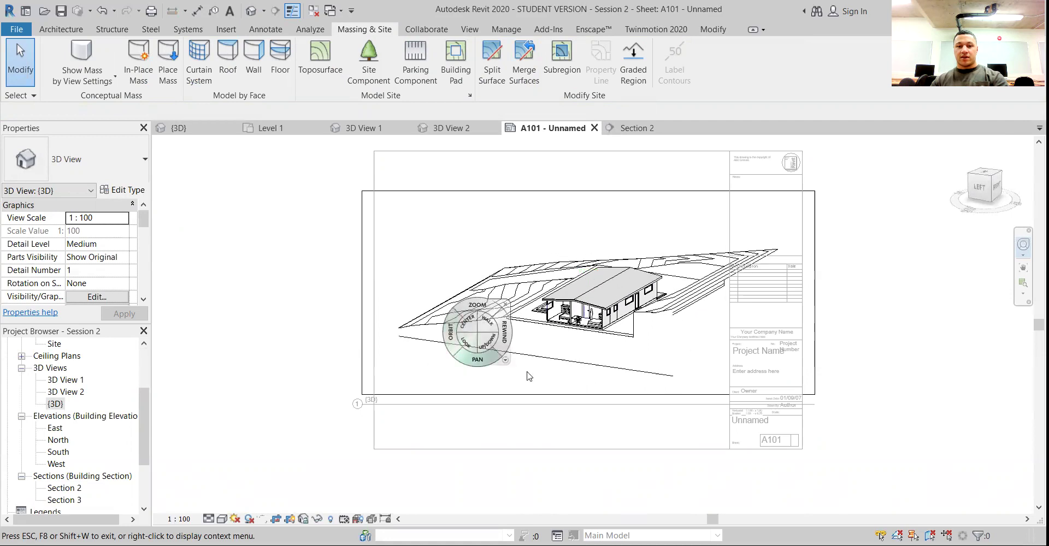
pyautogui.moveTo(564, 326); pyautogui.dragTo(569, 352)
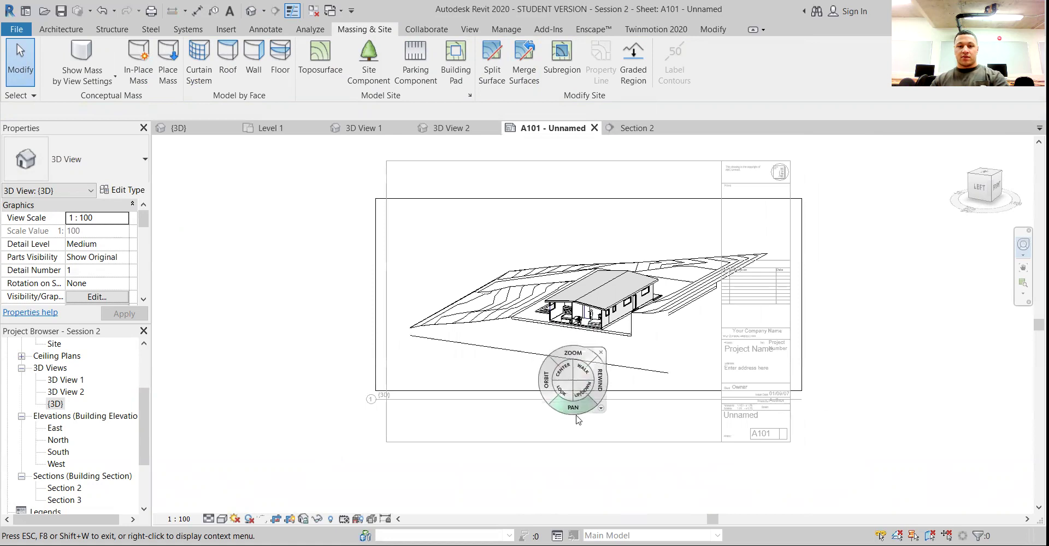
pyautogui.click(580, 367)
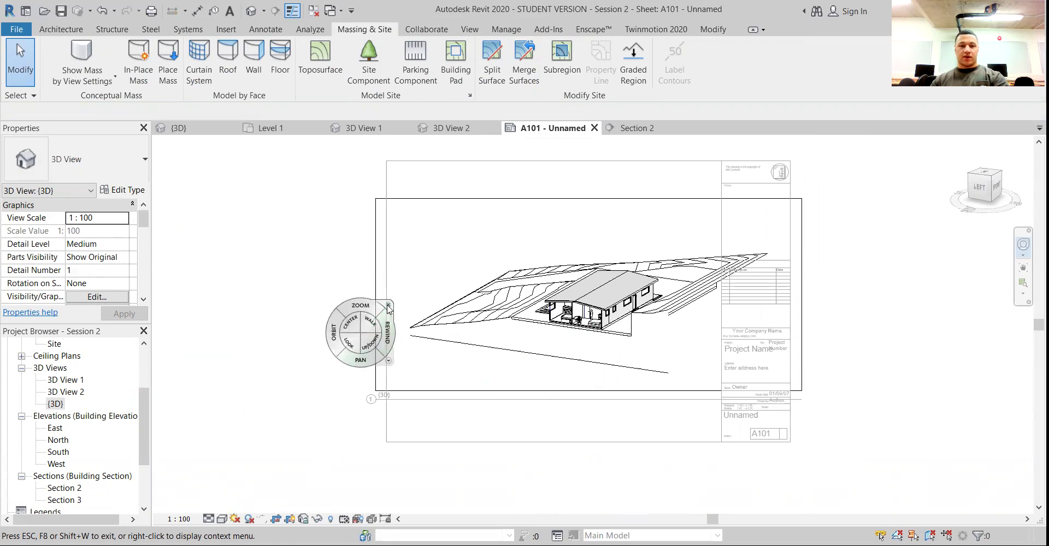
pyautogui.click(388, 305)
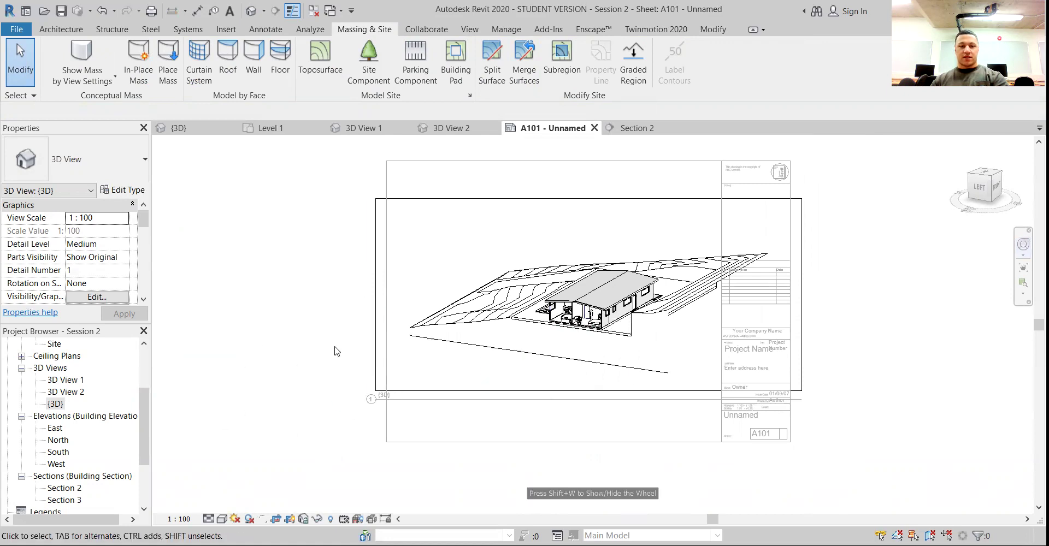
# Check 3D View 2, return to sheet A101 - Unnamed and delete the {3D} viewport from it
pyautogui.doubleClick(76, 393)
pyautogui.scroll(-2, 30, 461)
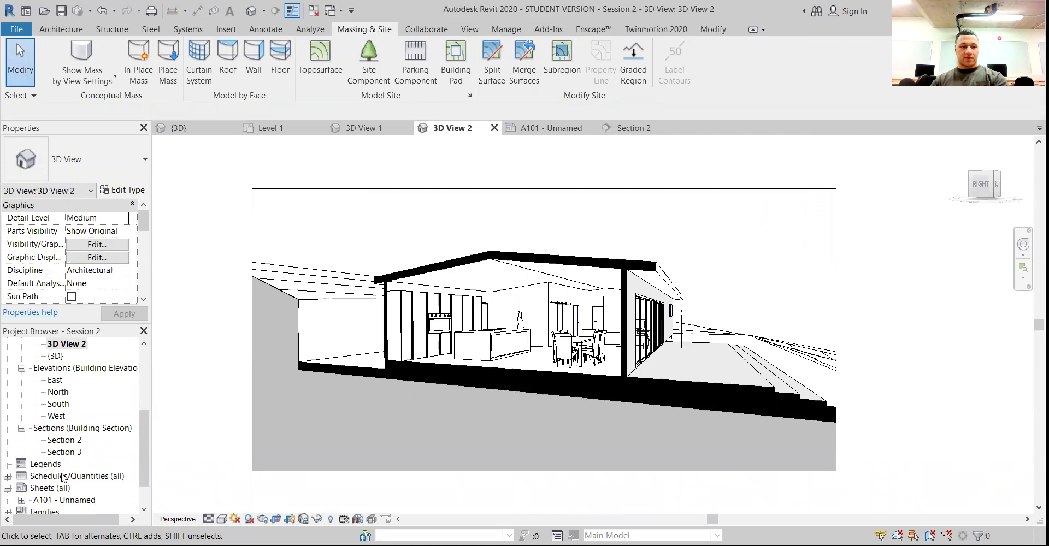
pyautogui.doubleClick(63, 500)
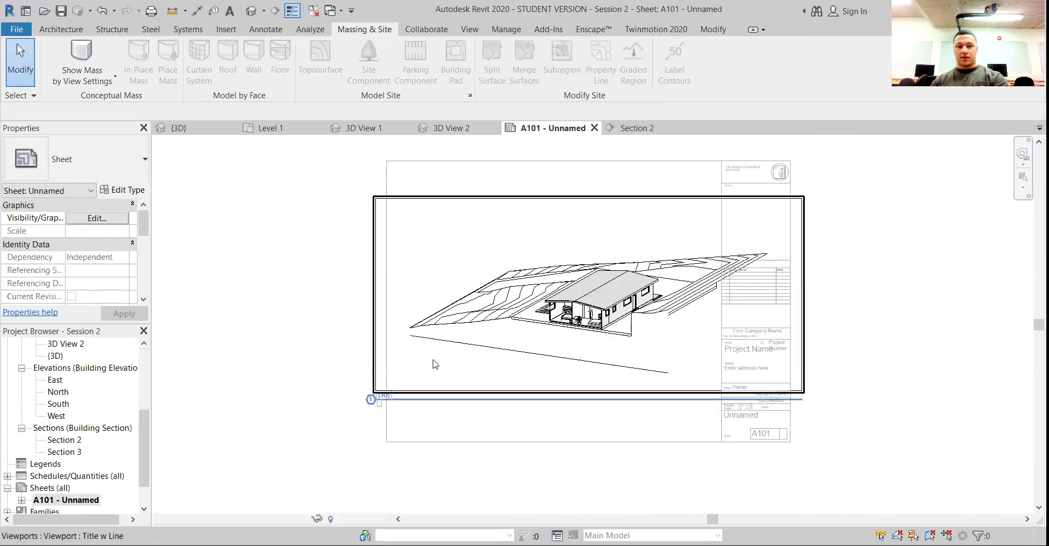
pyautogui.click(432, 357)
pyautogui.press('Delete')
# Place 3D View 1, the interior perspective, in the drawing area of sheet A101 - Unnamed
pyautogui.scroll(2, 64, 382)
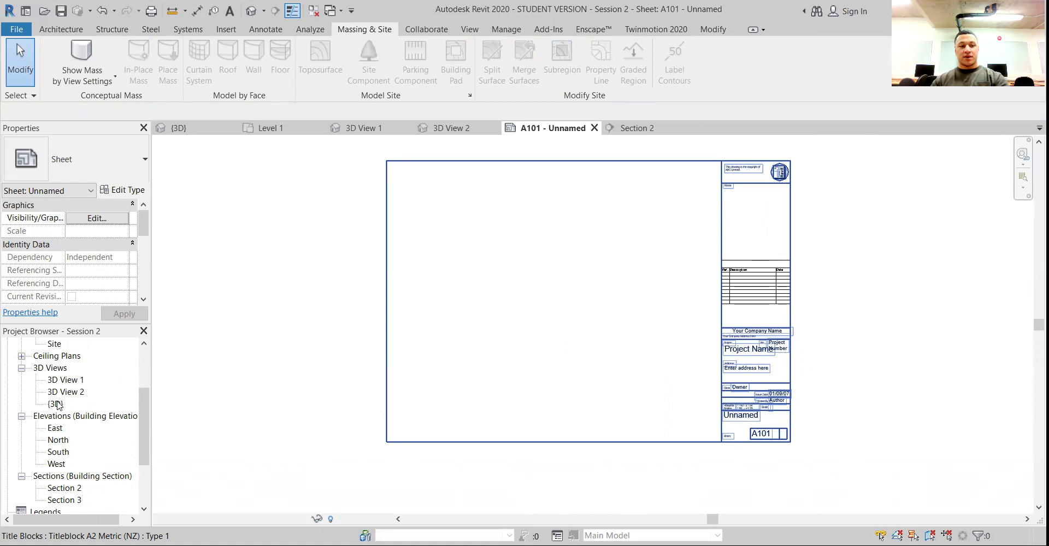
pyautogui.doubleClick(66, 380)
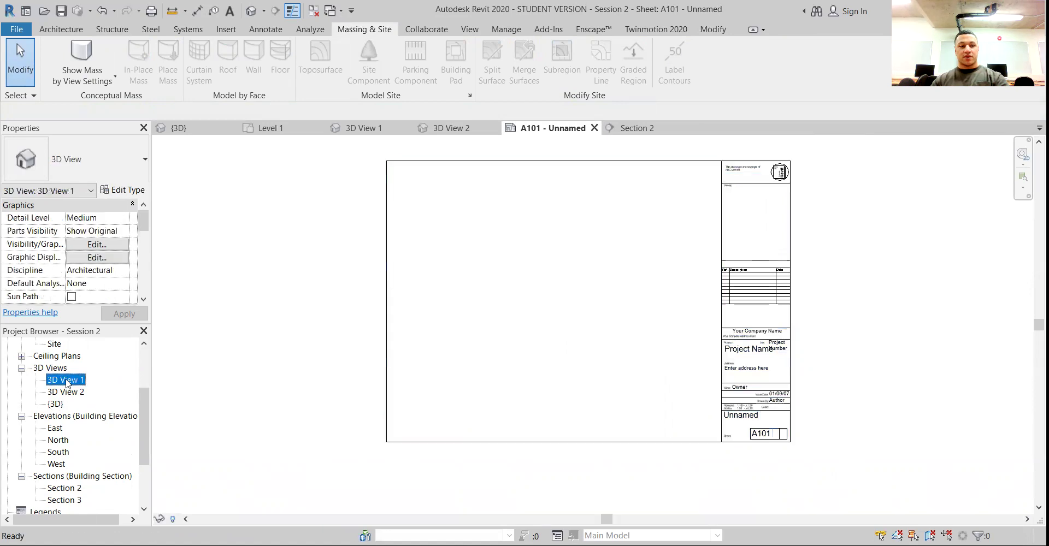
pyautogui.scroll(-2, 75, 488)
pyautogui.doubleClick(80, 487)
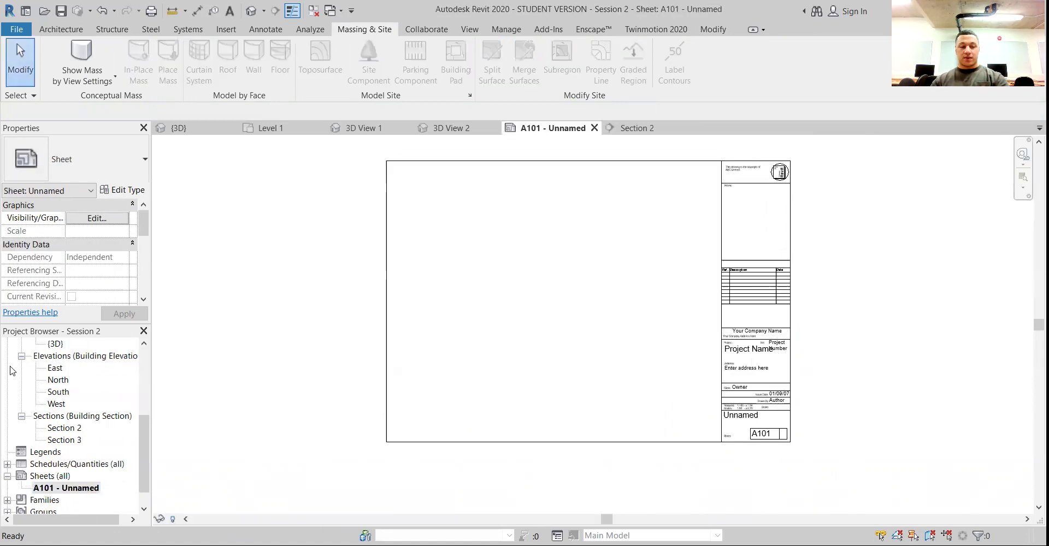
pyautogui.scroll(2, 61, 386)
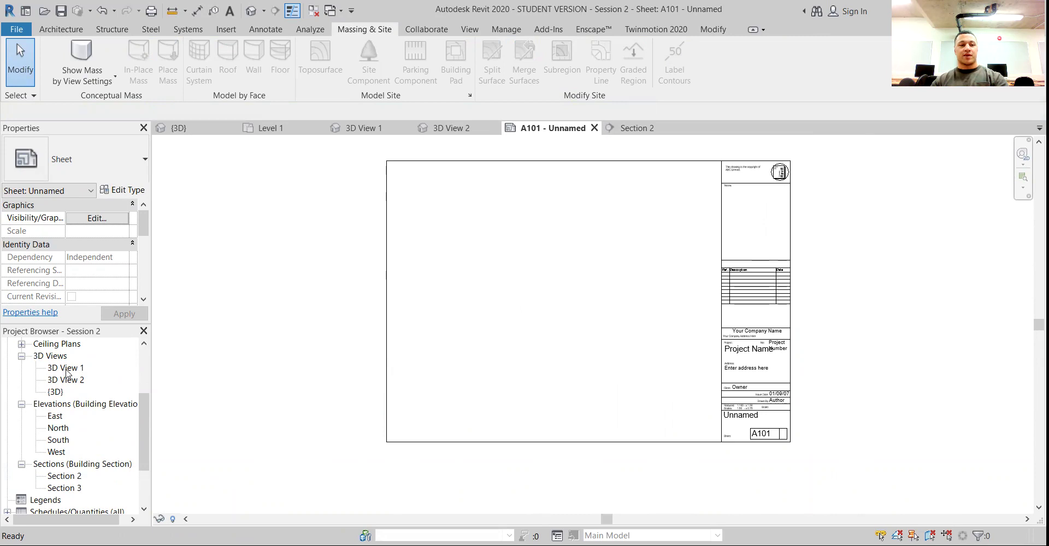
pyautogui.click(65, 368)
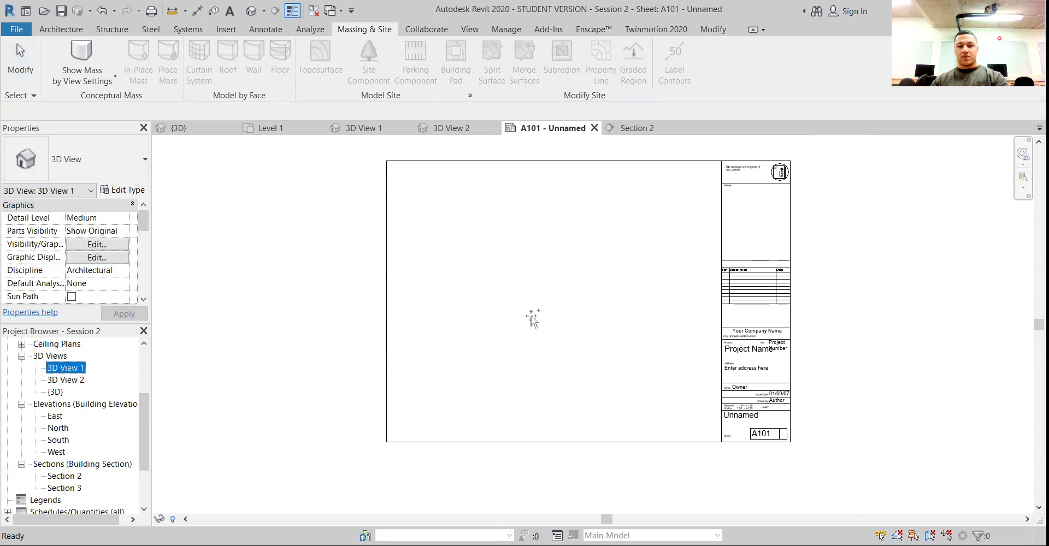
pyautogui.moveTo(531, 318); pyautogui.dragTo(527, 311)
pyautogui.click(574, 310)
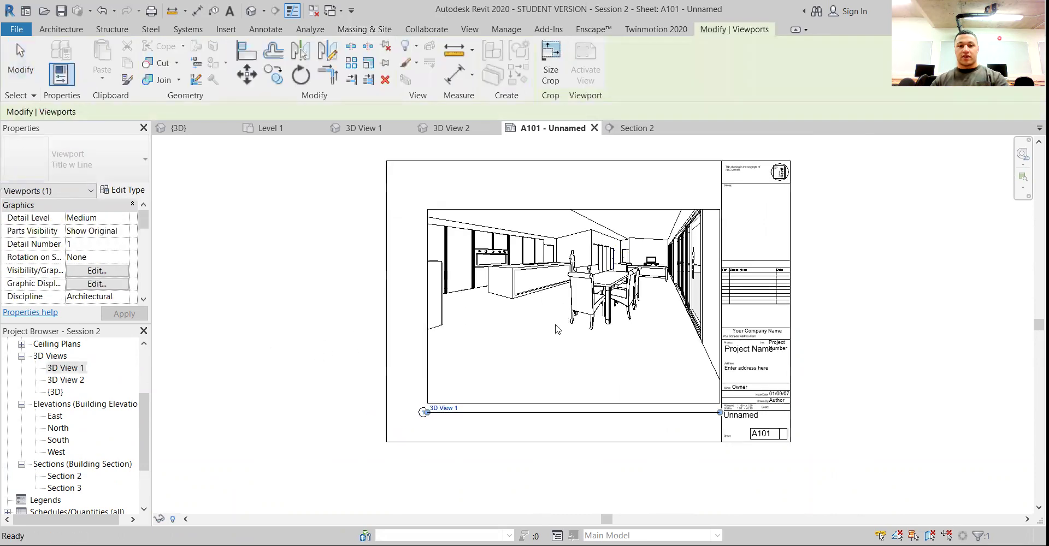
# Activate the 3D View 1 viewport, adjust its camera with the SteeringWheels to show the whole dining table and kitchen island, and deactivate it
pyautogui.doubleClick(531, 337)
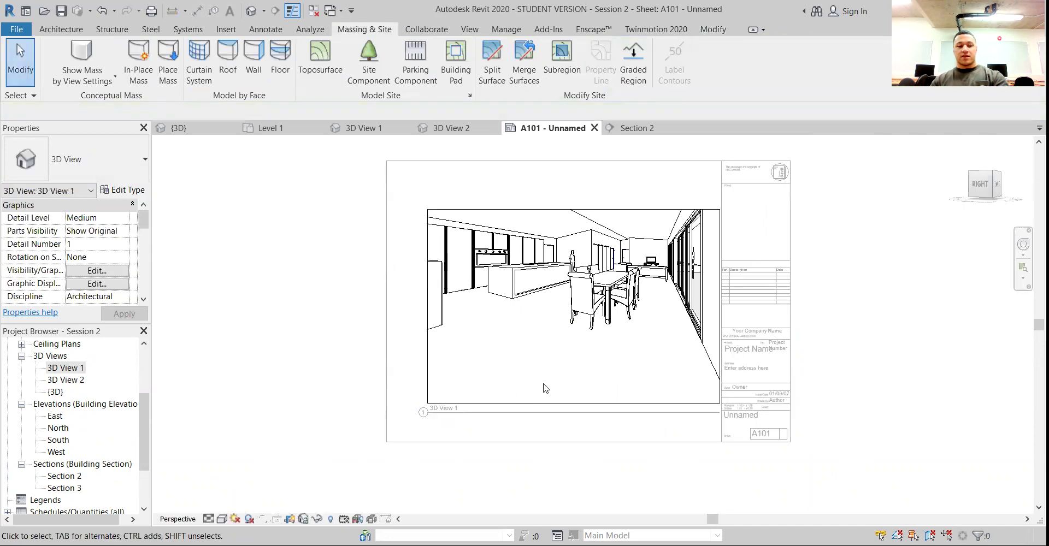
pyautogui.hotkey('shift', 'w')
pyautogui.moveTo(553, 377); pyautogui.dragTo(388, 473)
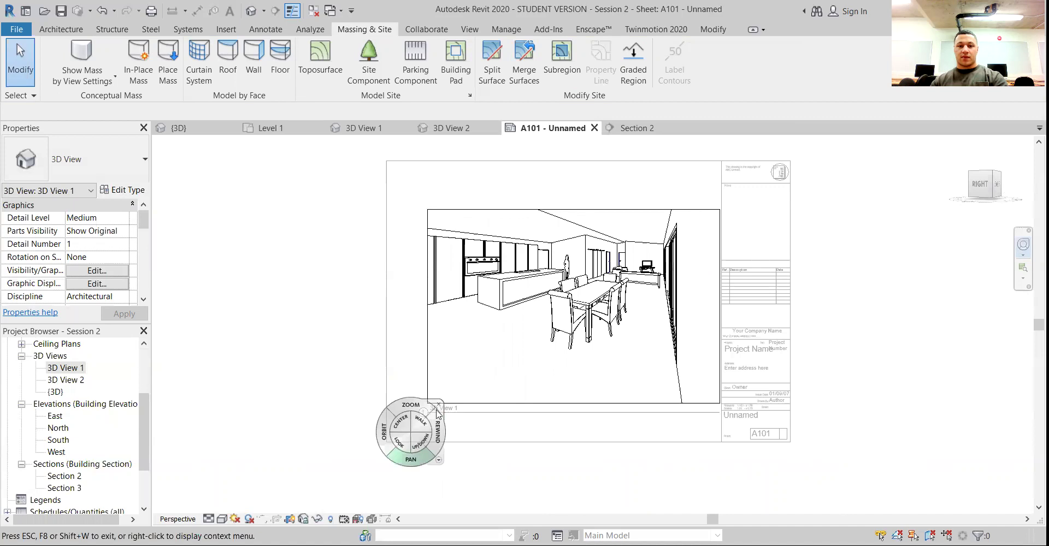
pyautogui.moveTo(491, 365); pyautogui.dragTo(511, 357)
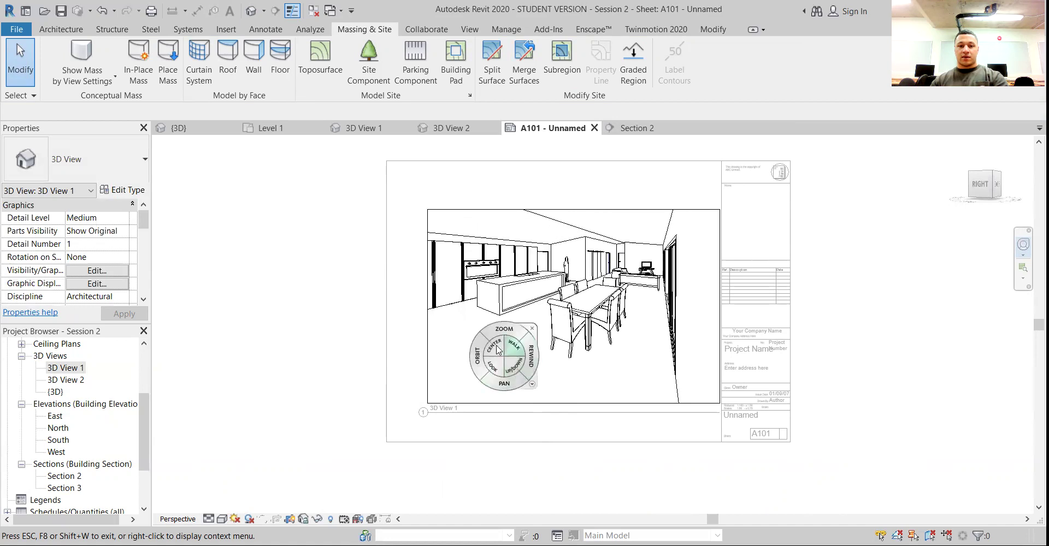
pyautogui.moveTo(479, 360)
pyautogui.mouseDown()
pyautogui.moveTo(489, 361)
pyautogui.moveTo(482, 422)
pyautogui.moveTo(485, 362)
pyautogui.mouseUp()
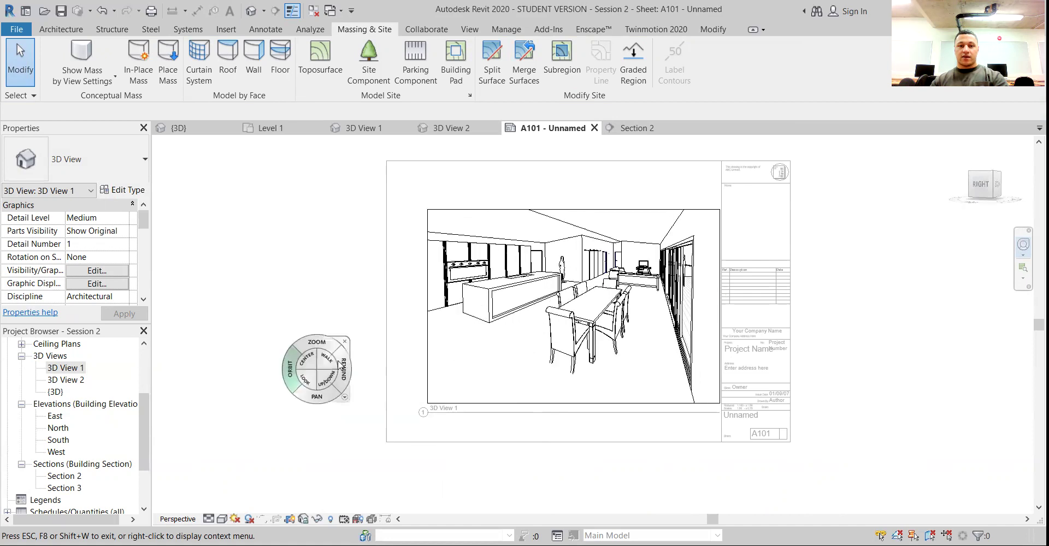
pyautogui.press('Escape')
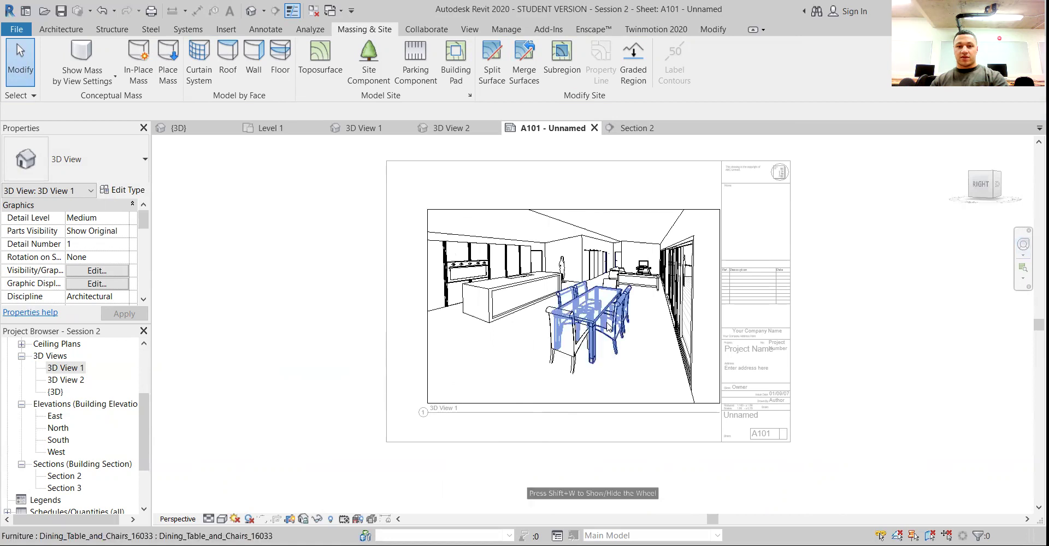
pyautogui.doubleClick(304, 347)
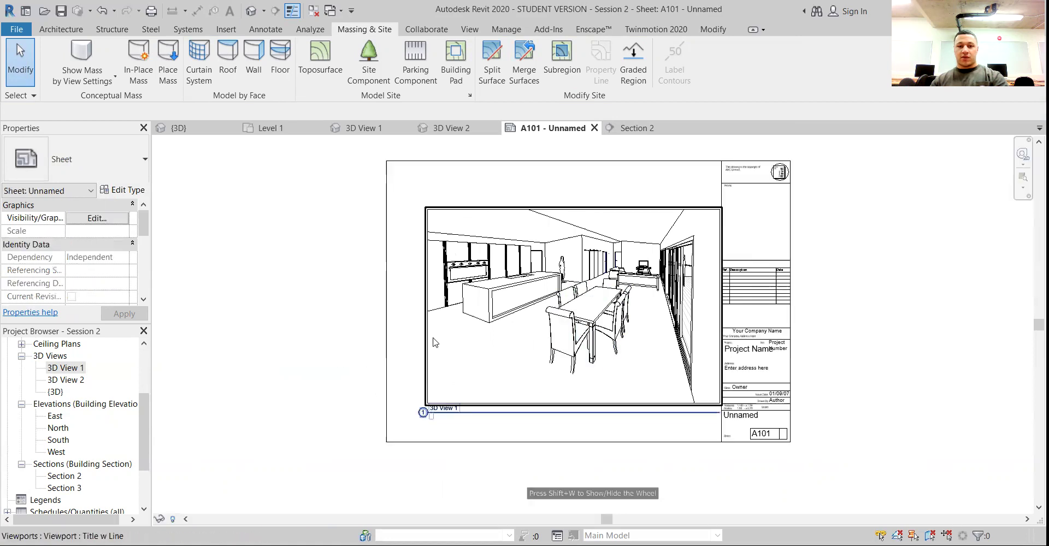
# Move the 3D View 1 viewport slightly up and away from the title block to centre it on the sheet
pyautogui.moveTo(433, 341)
pyautogui.mouseDown()
pyautogui.moveTo(344, 351)
pyautogui.moveTo(424, 335)
pyautogui.moveTo(368, 372)
pyautogui.moveTo(454, 371)
pyautogui.moveTo(427, 352)
pyautogui.mouseUp()
pyautogui.press('Left')
pyautogui.press('Left')
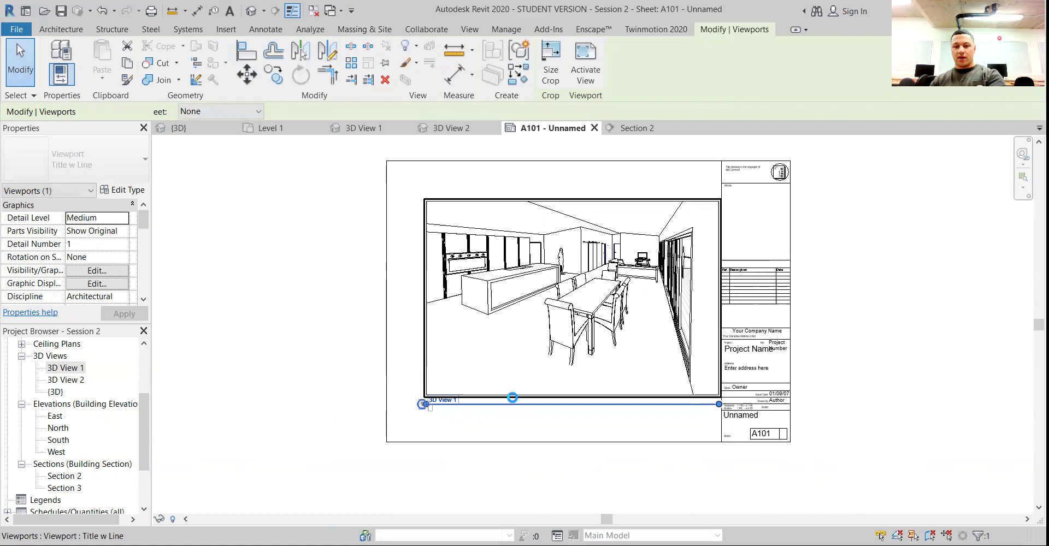
pyautogui.press('Left')
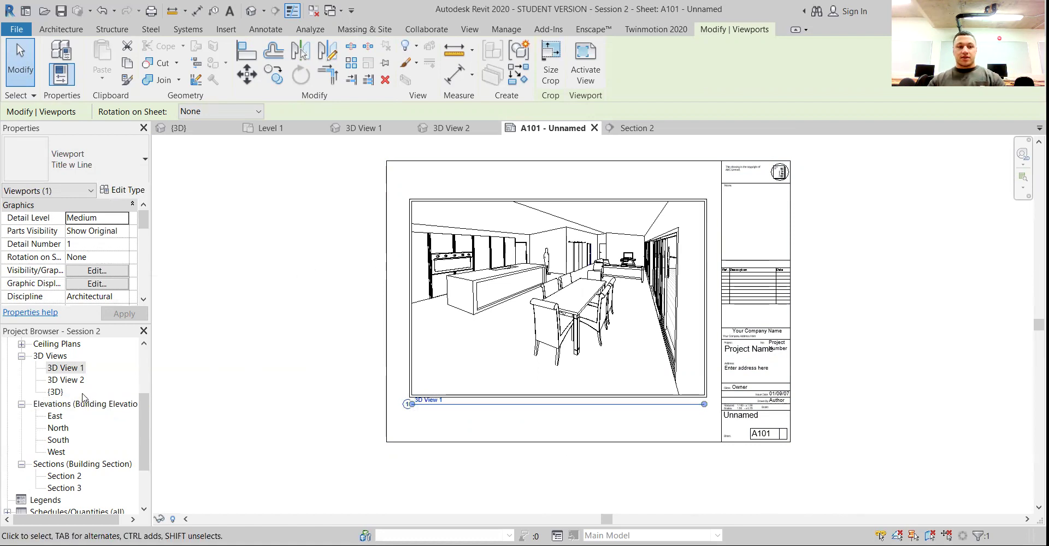
# Look over the assets in the Enscape Asset Library, close it, and bring up the built-in presentation rendering commands
pyautogui.scroll(3, 77, 396)
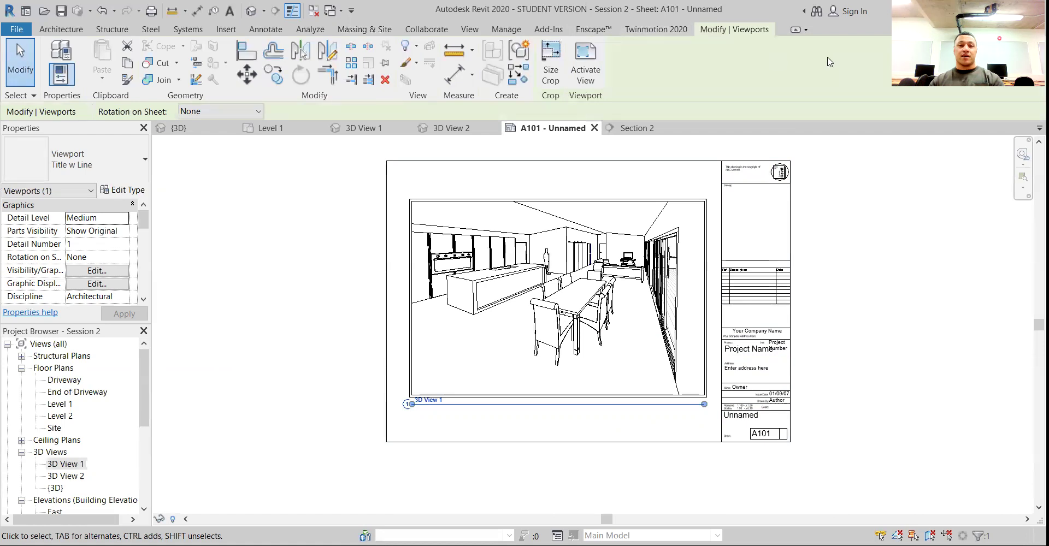
pyautogui.click(595, 29)
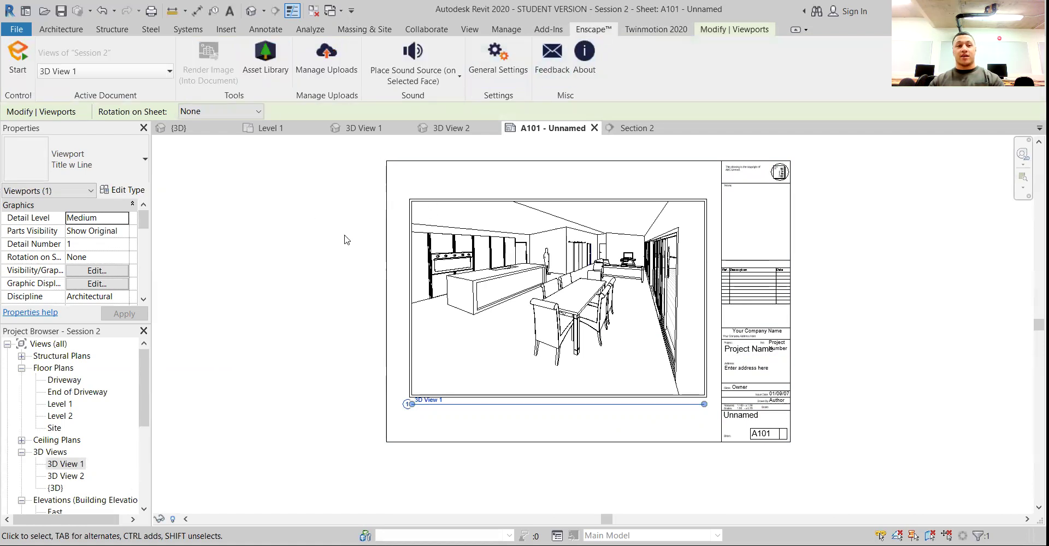
pyautogui.click(272, 68)
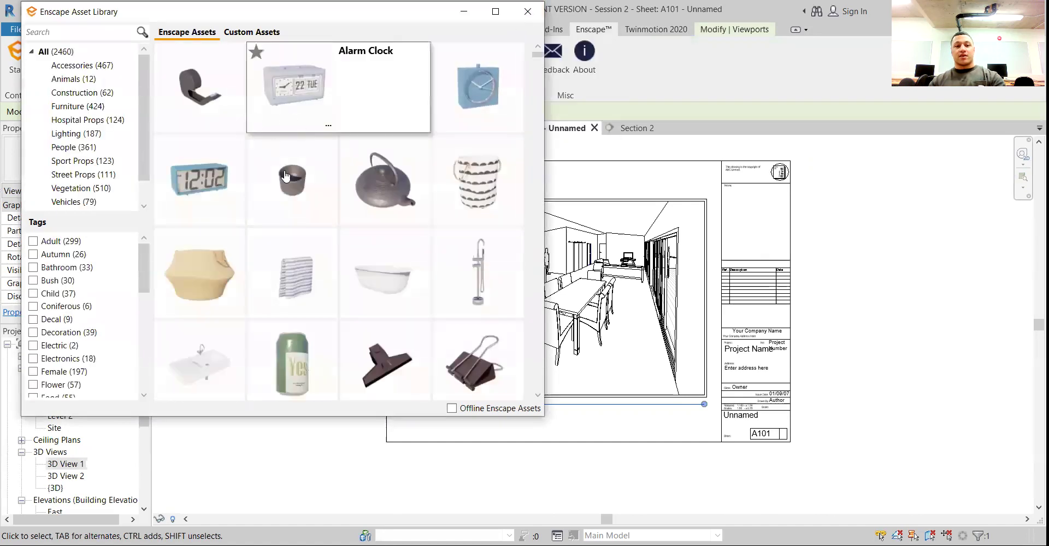
pyautogui.moveTo(411, 310)
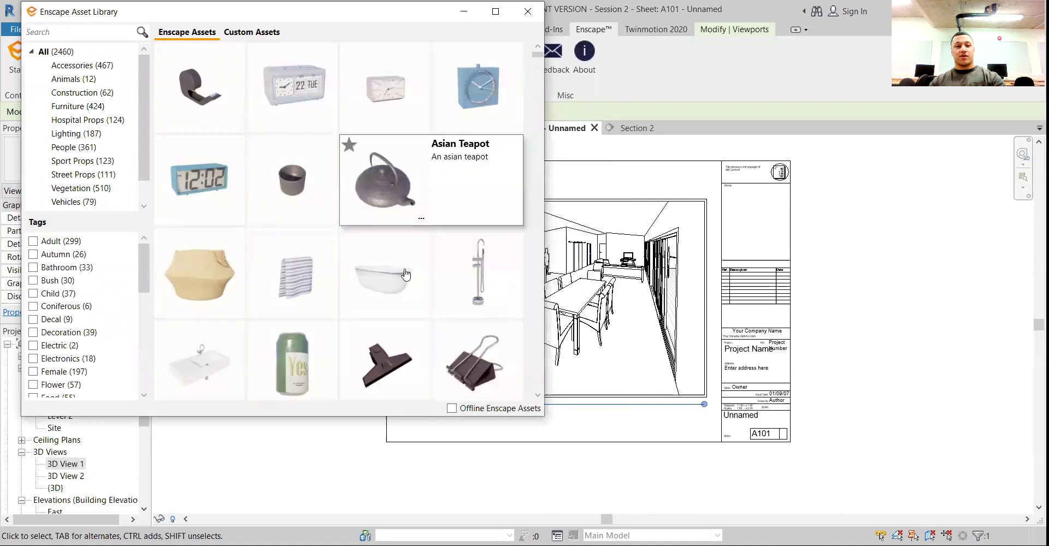
pyautogui.click(527, 11)
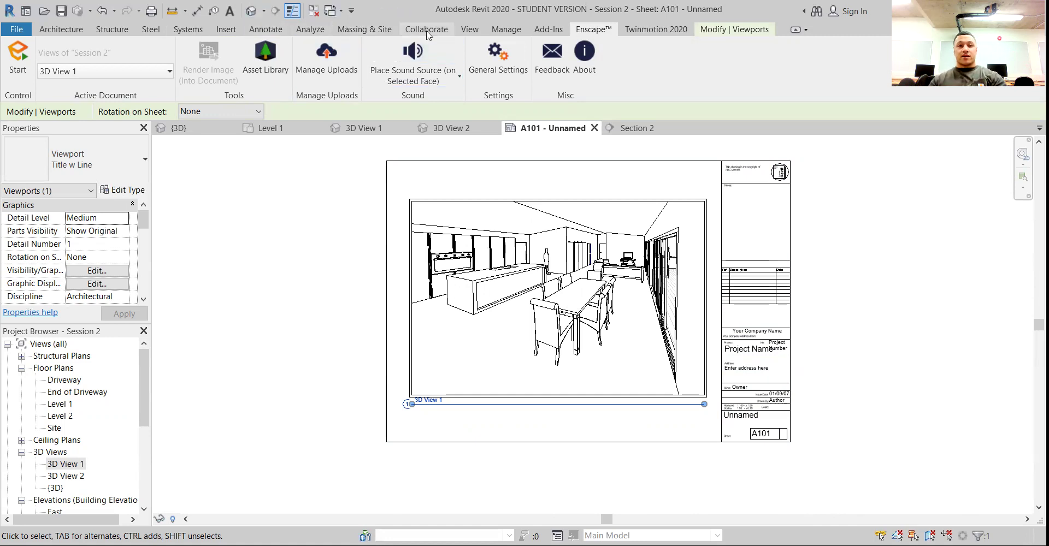
pyautogui.click(470, 29)
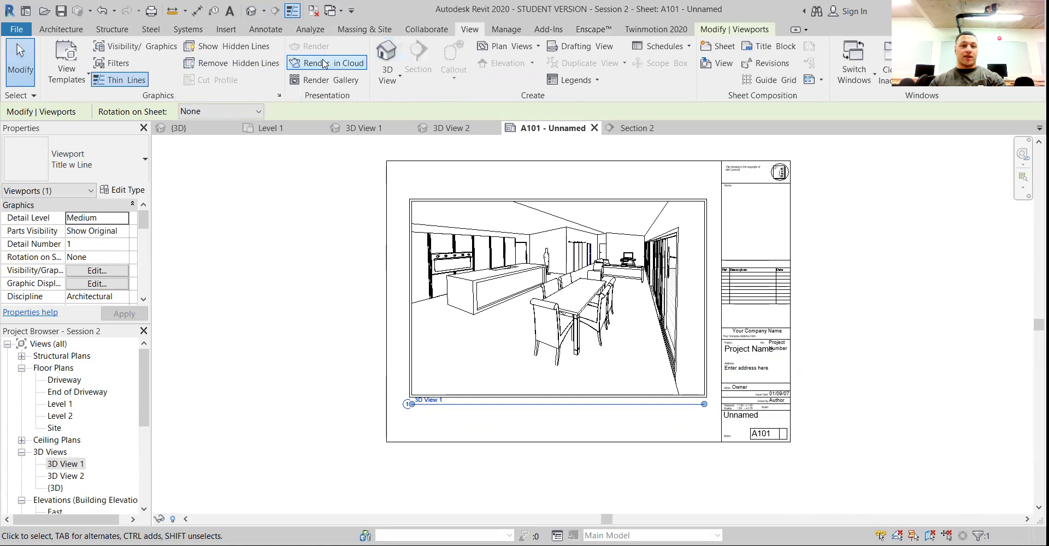